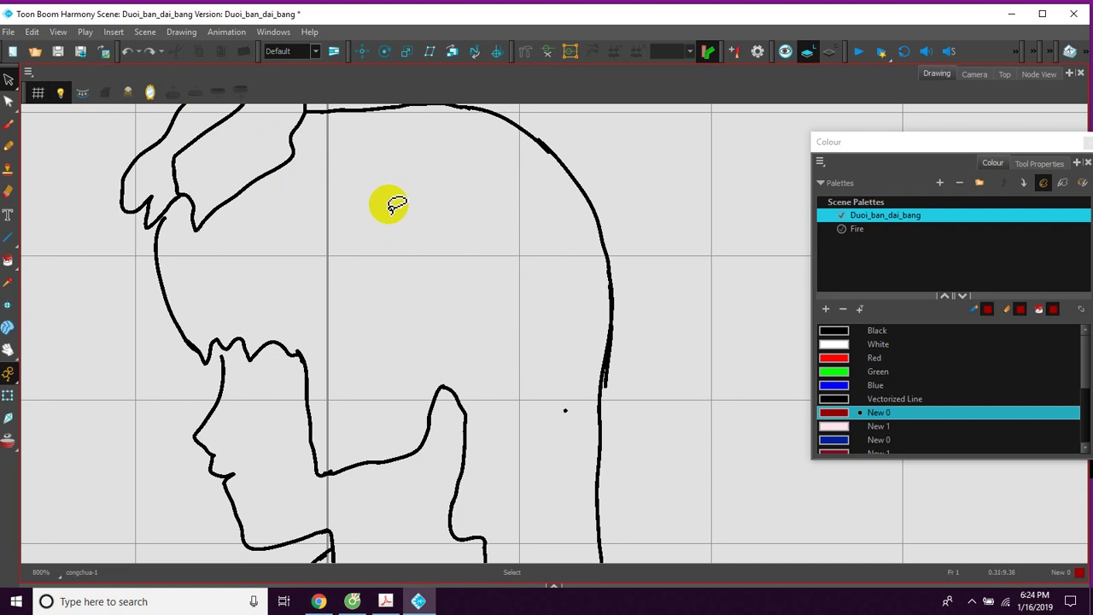
key("space")
left_click_drag(381, 190, 436, 228)
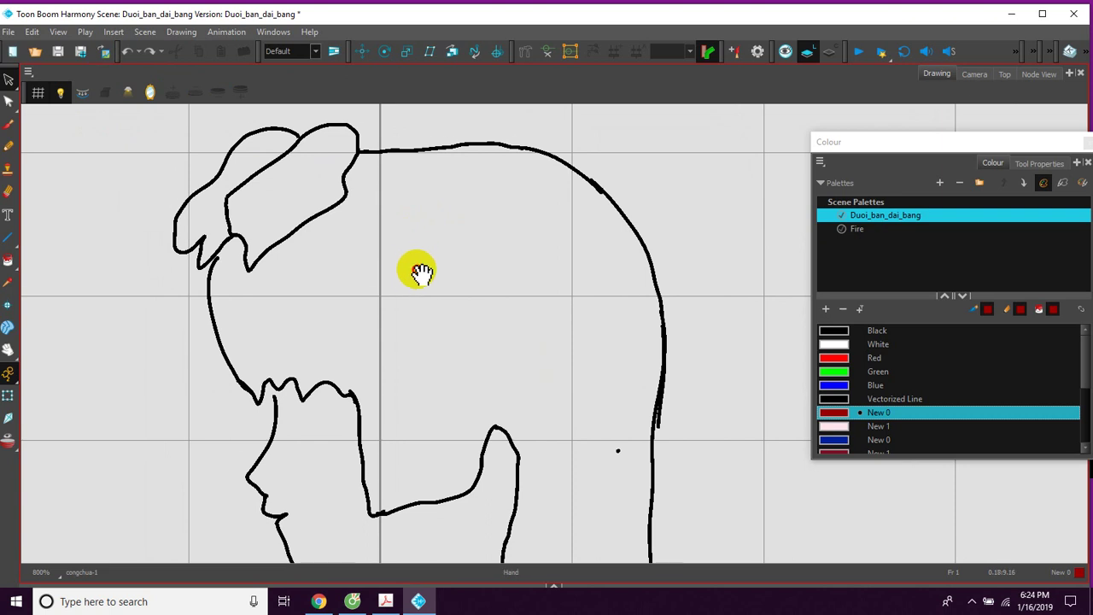
left_click_drag(417, 270, 406, 276)
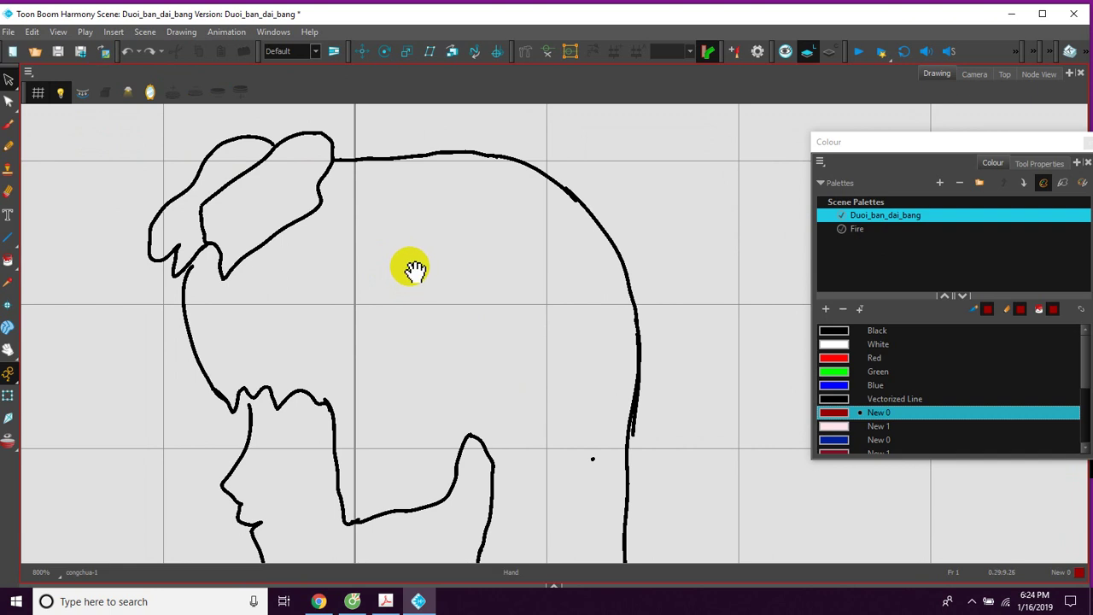
key("alt+s")
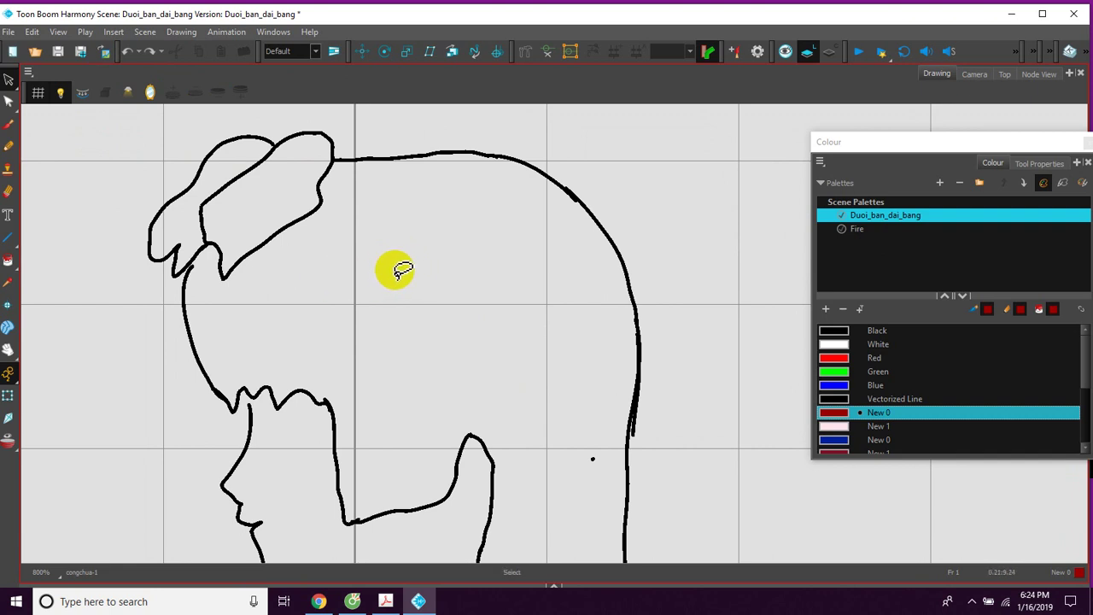
key("space")
left_click_drag(410, 254, 448, 230)
left_click_drag(430, 274, 390, 299)
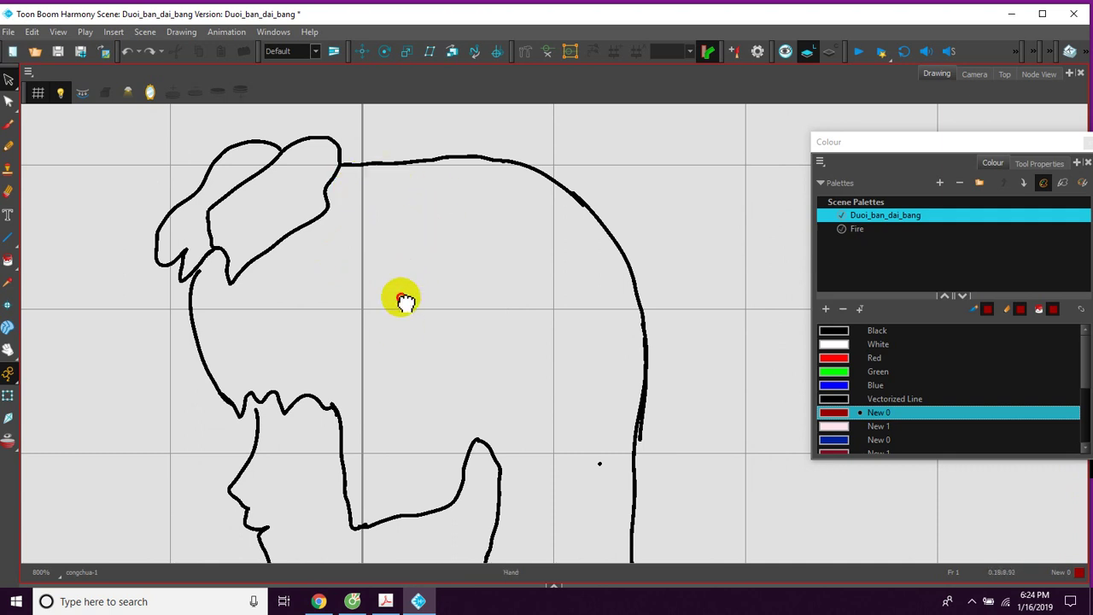
left_click_drag(399, 314, 410, 264)
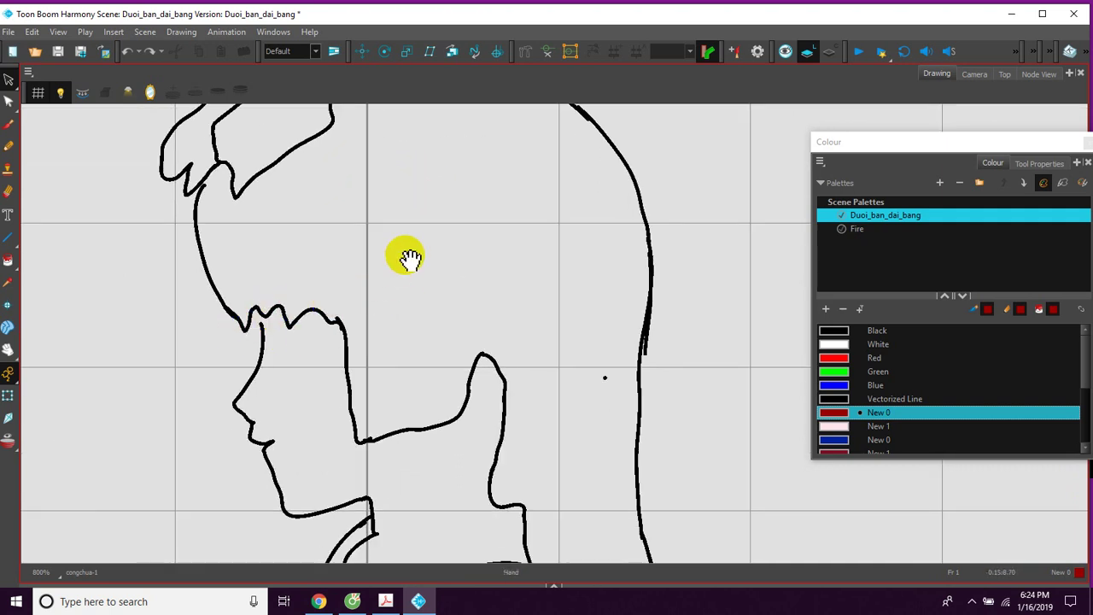
left_click_drag(418, 215, 416, 246)
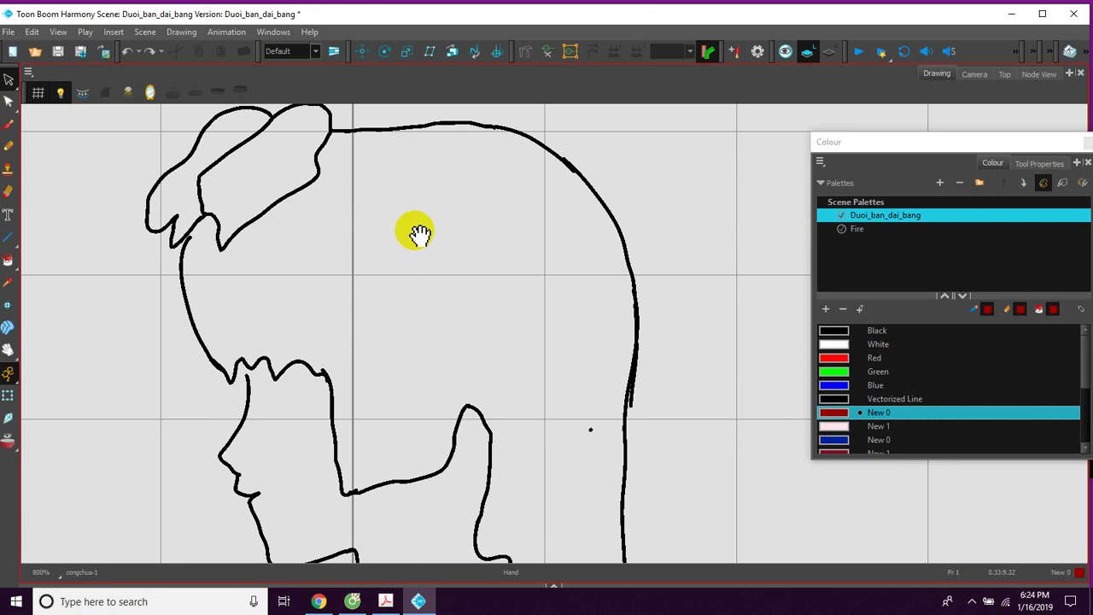
key("alt+s")
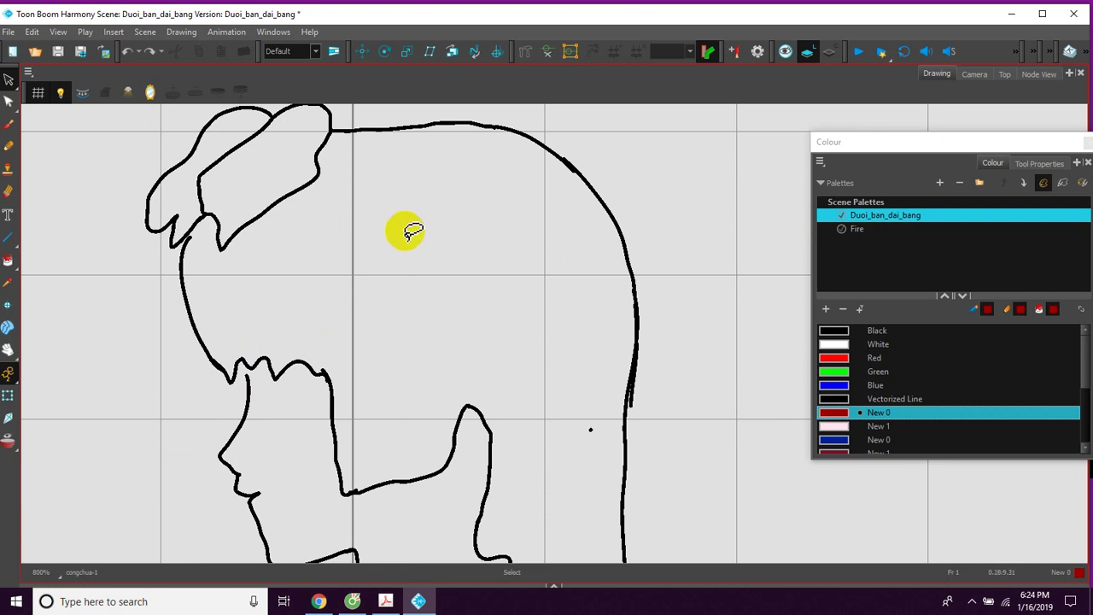
key("space")
mouse_move(408, 240)
left_mouse_down()
mouse_move(412, 269)
mouse_move(417, 239)
mouse_move(439, 268)
mouse_move(427, 273)
left_mouse_up()
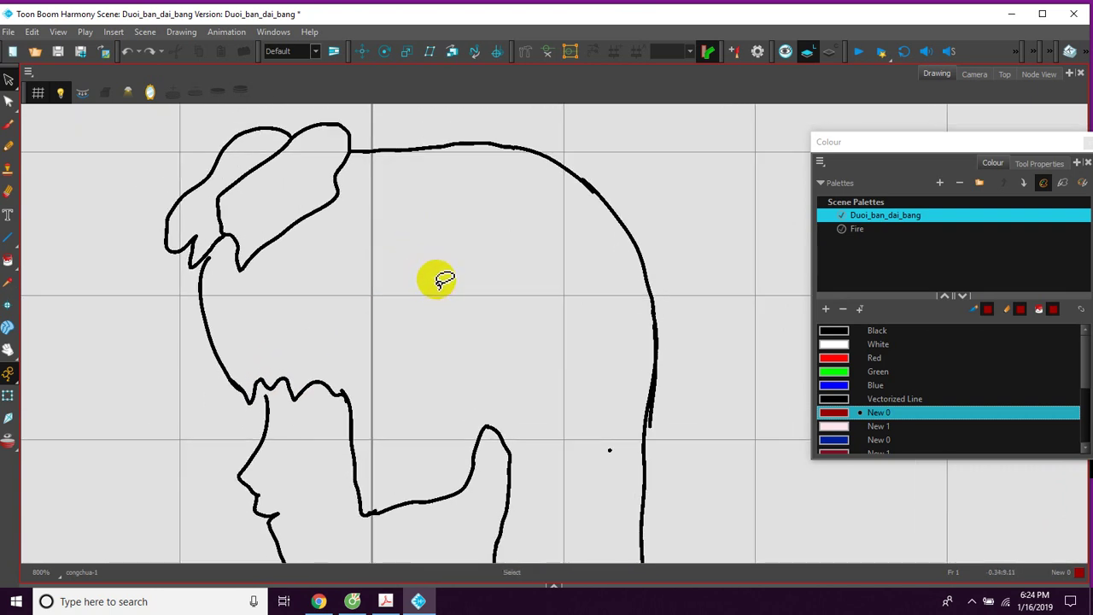
key("space")
left_click_drag(438, 283, 434, 277)
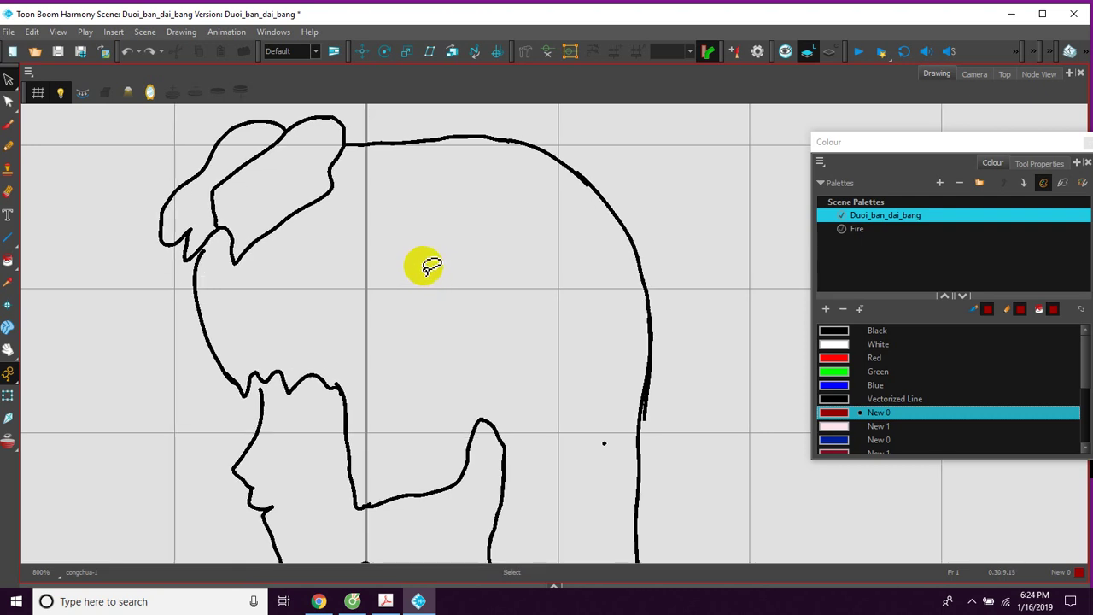
left_click_drag(425, 256, 424, 273)
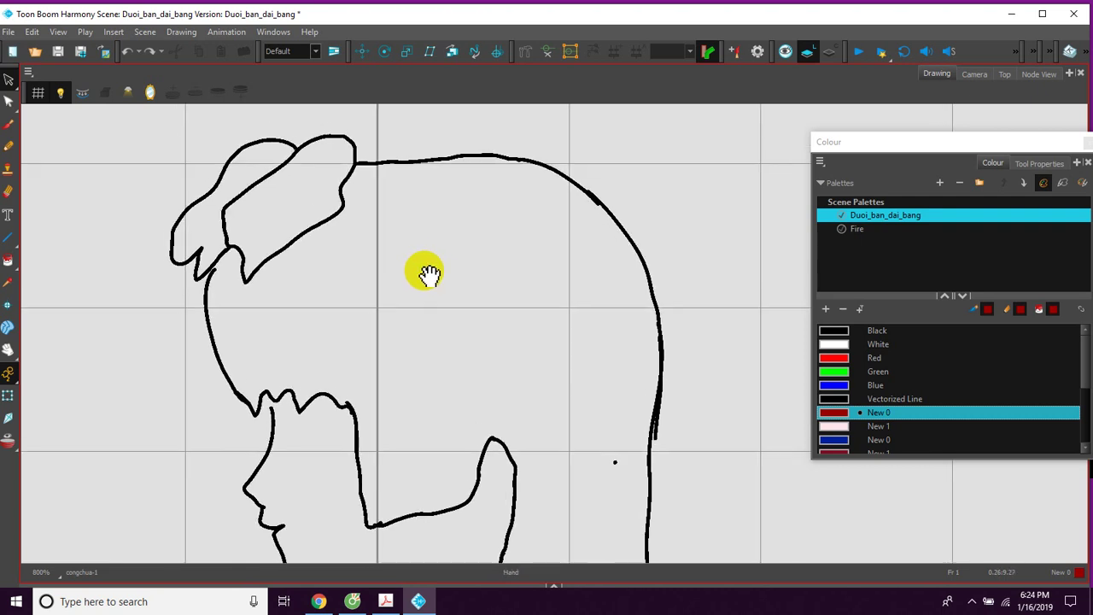
left_click_drag(826, 142, 803, 151)
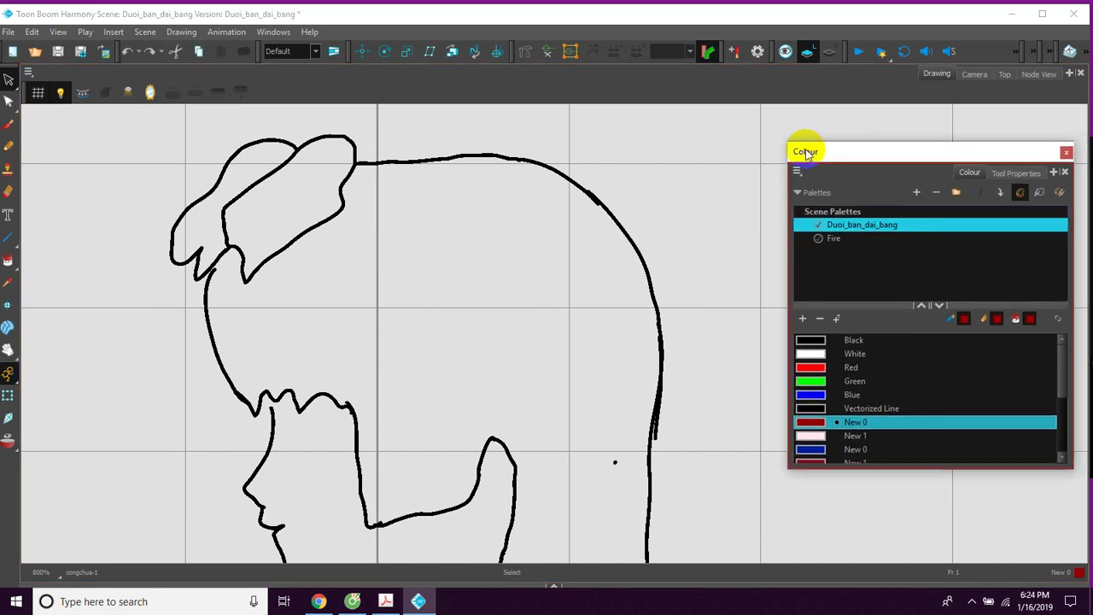
left_click_drag(461, 241, 477, 236)
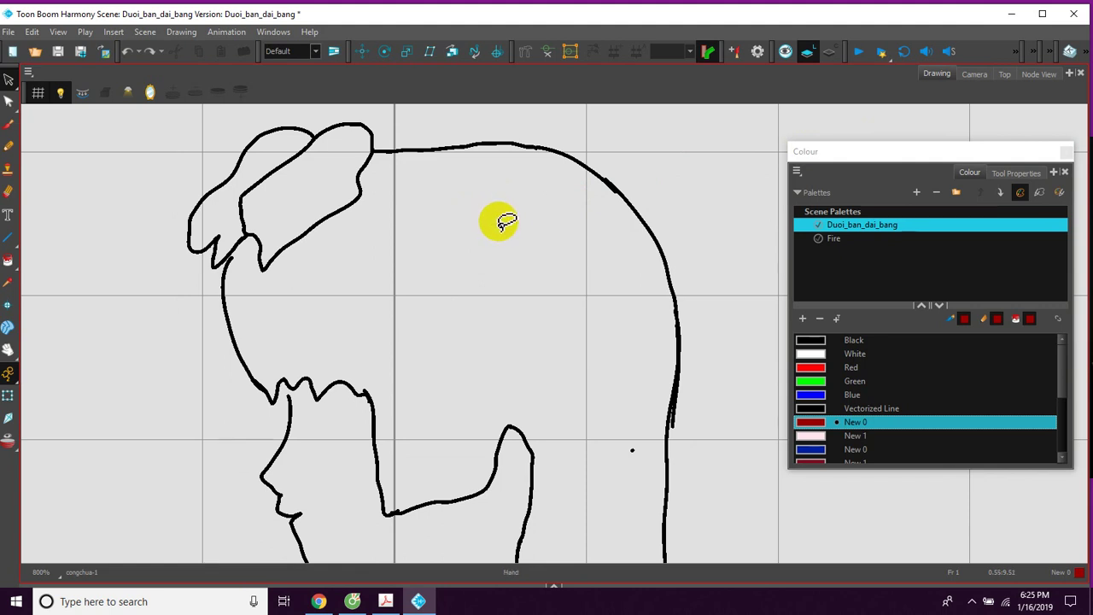
left_click_drag(503, 227, 517, 234)
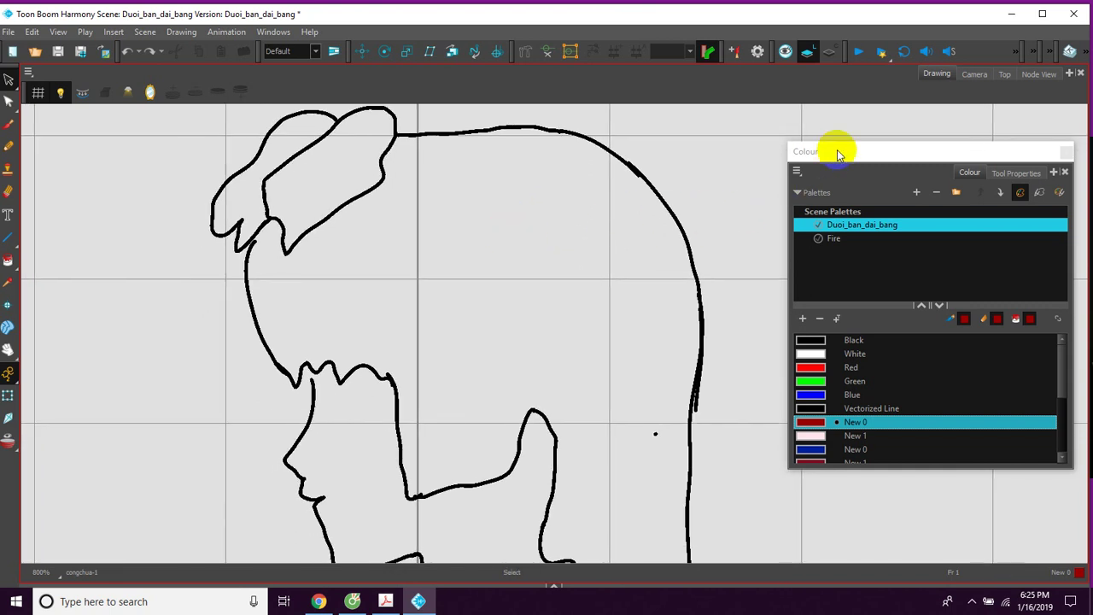
left_click_drag(838, 150, 860, 157)
key("space")
left_click_drag(512, 214, 538, 228)
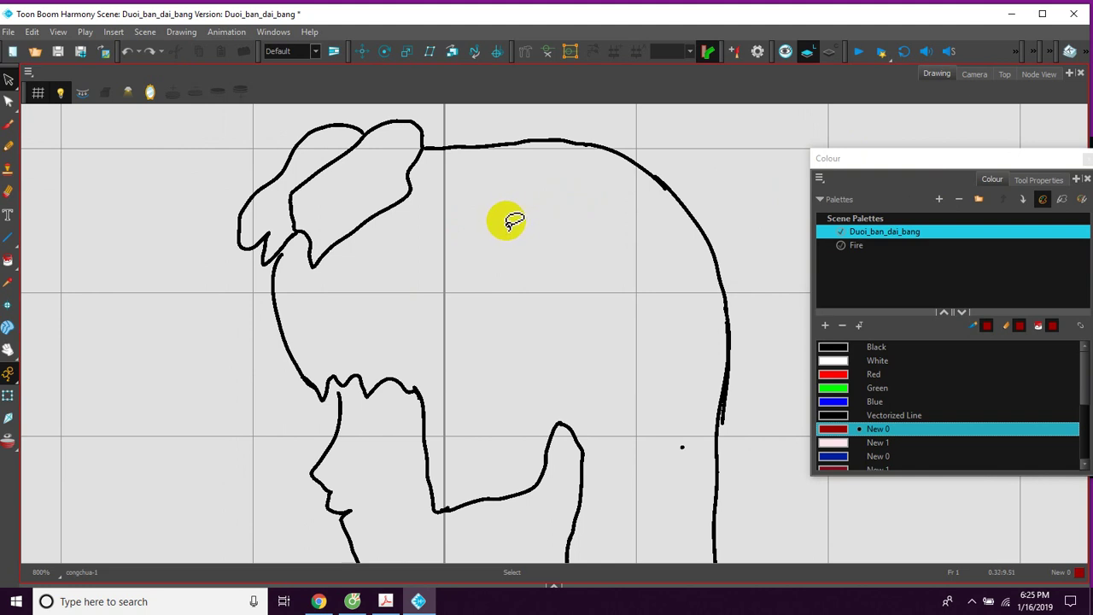
left_click_drag(507, 234, 488, 255)
scroll(490, 264, "up", 3)
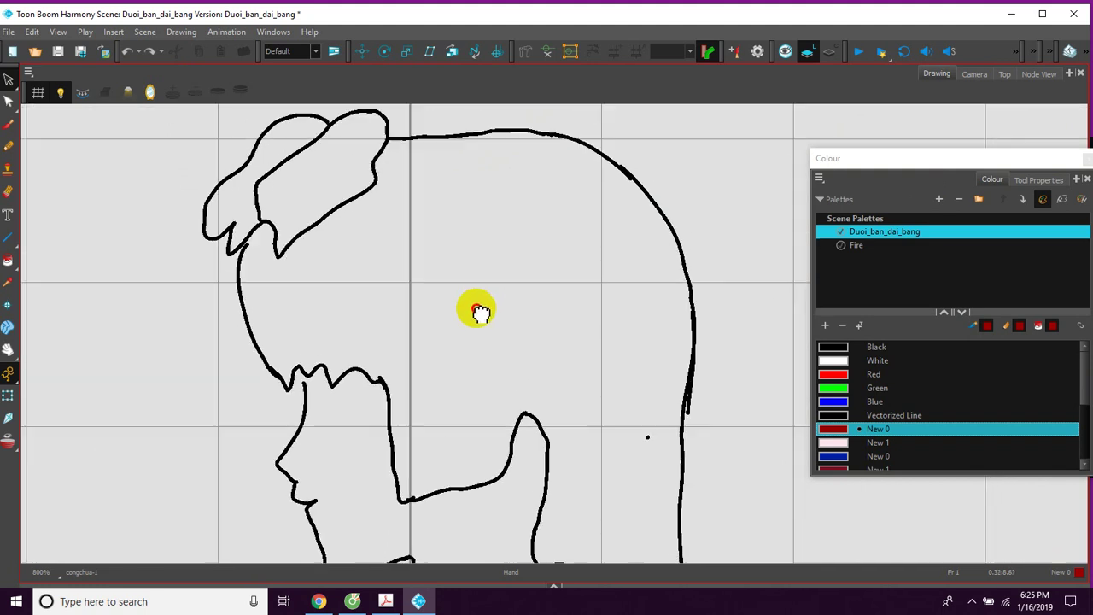
mouse_move(470, 219)
left_mouse_down()
mouse_move(474, 212)
mouse_move(488, 255)
left_mouse_up()
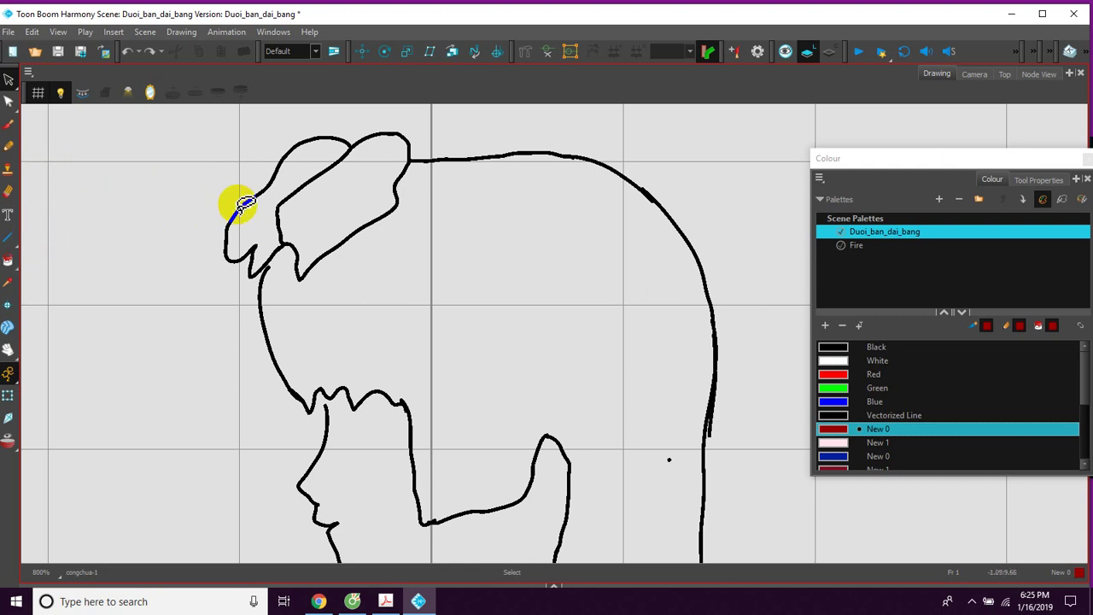
scroll(402, 201, "down", 1)
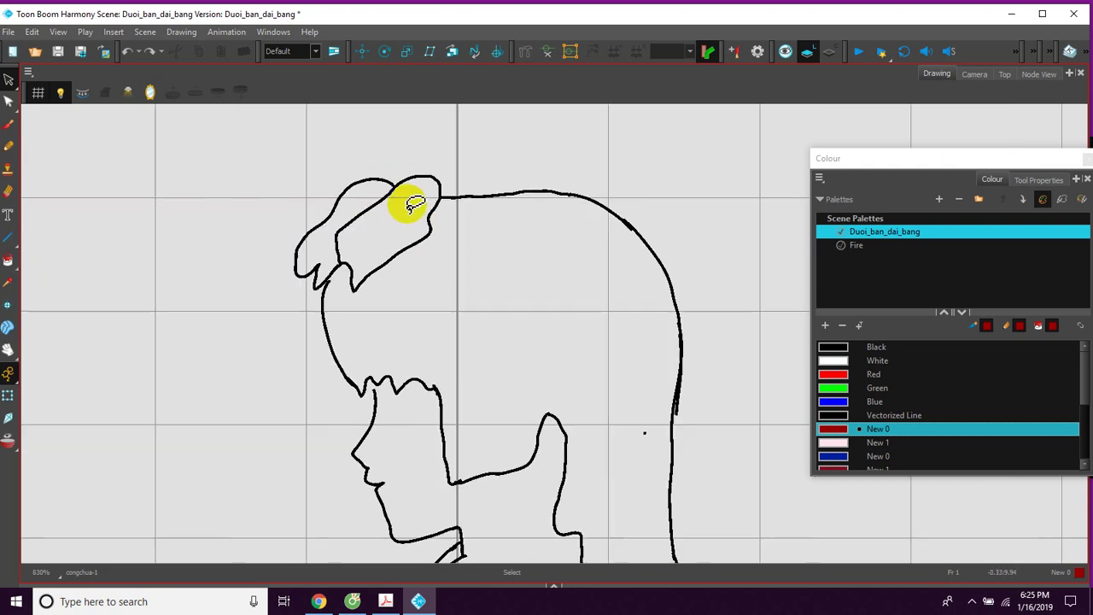
scroll(507, 261, "down", 1)
scroll(491, 289, "down", 2)
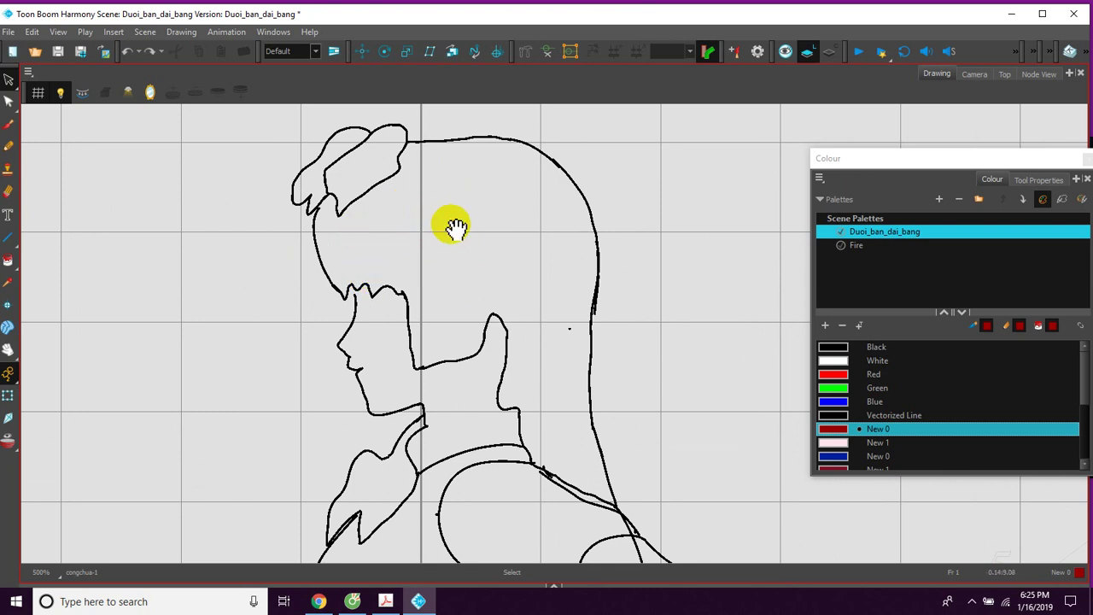
left_click_drag(463, 215, 457, 243)
scroll(453, 230, "up", 3)
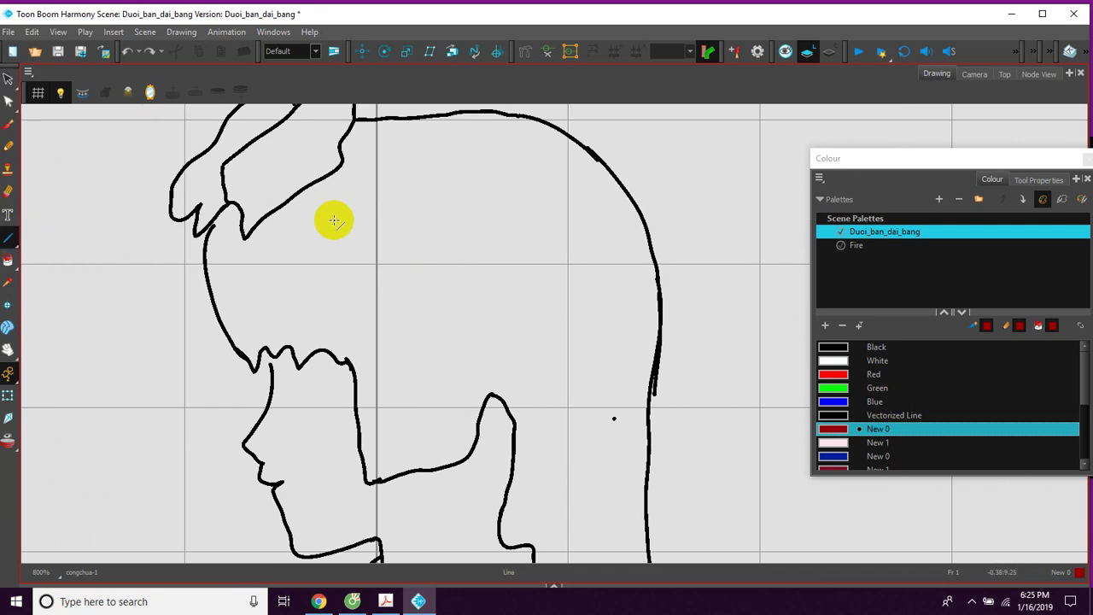
Trace the top of the hair from the bow's corner to the crown with a dark red (New 0) line, bent into an arc
left_click_drag(392, 205, 345, 223)
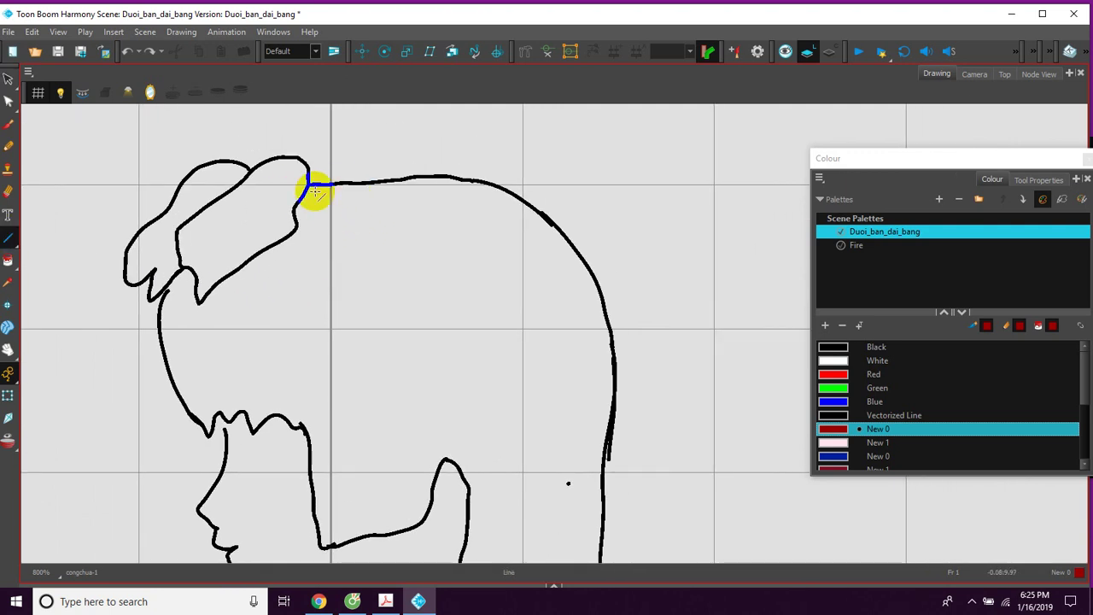
scroll(435, 231, "up", 2)
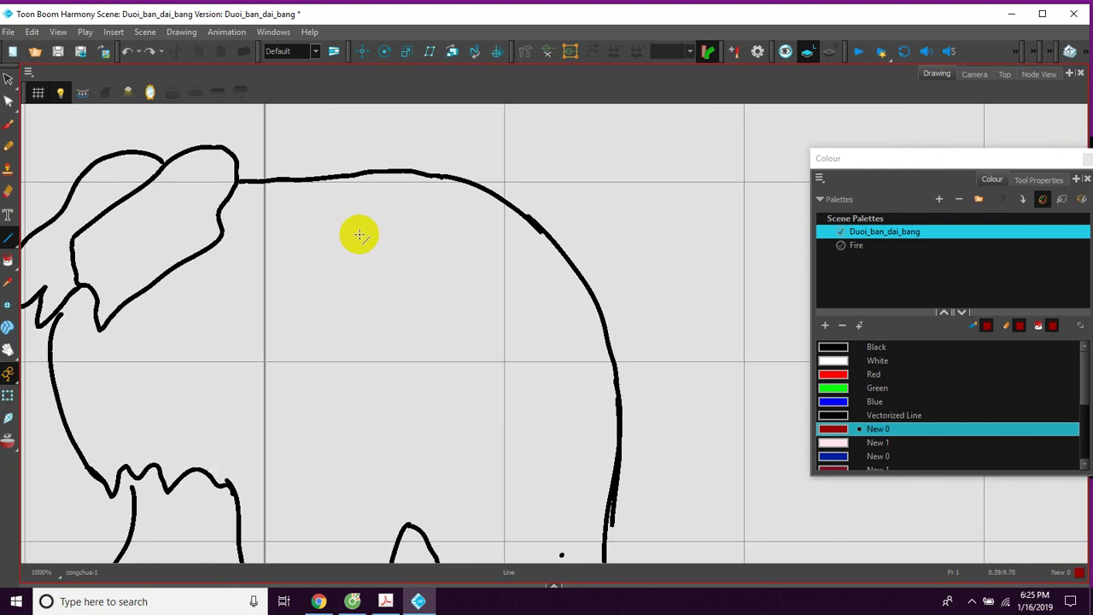
mouse_move(347, 228)
left_mouse_down()
mouse_move(401, 232)
mouse_move(388, 213)
mouse_move(354, 236)
mouse_move(388, 261)
mouse_move(410, 247)
left_mouse_up()
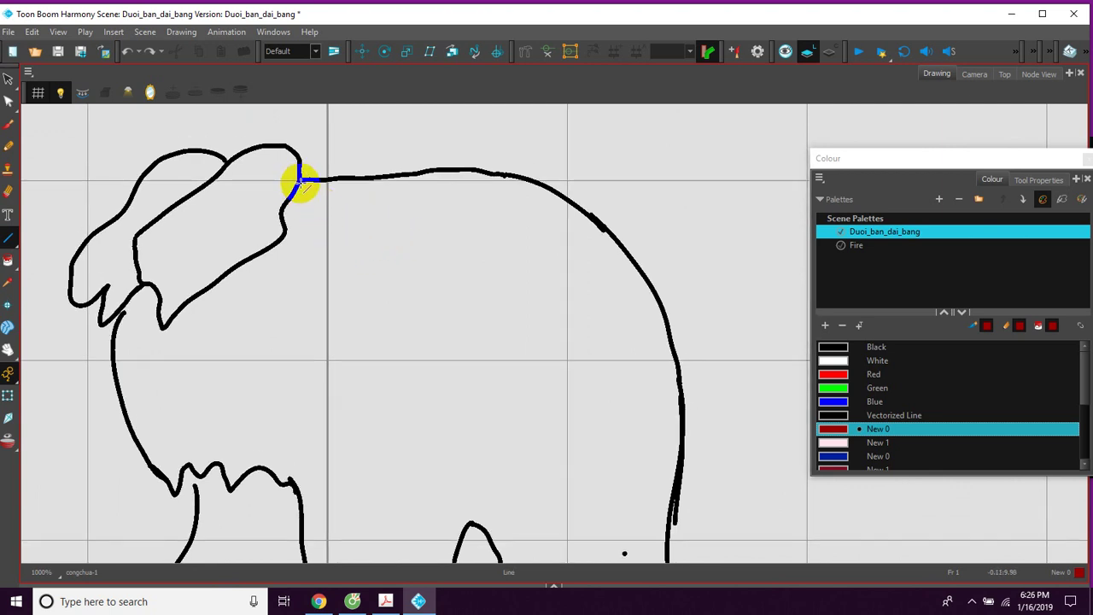
mouse_move(439, 305)
left_mouse_down()
mouse_move(402, 273)
mouse_move(400, 319)
left_mouse_up()
left_click_drag(391, 272, 377, 271)
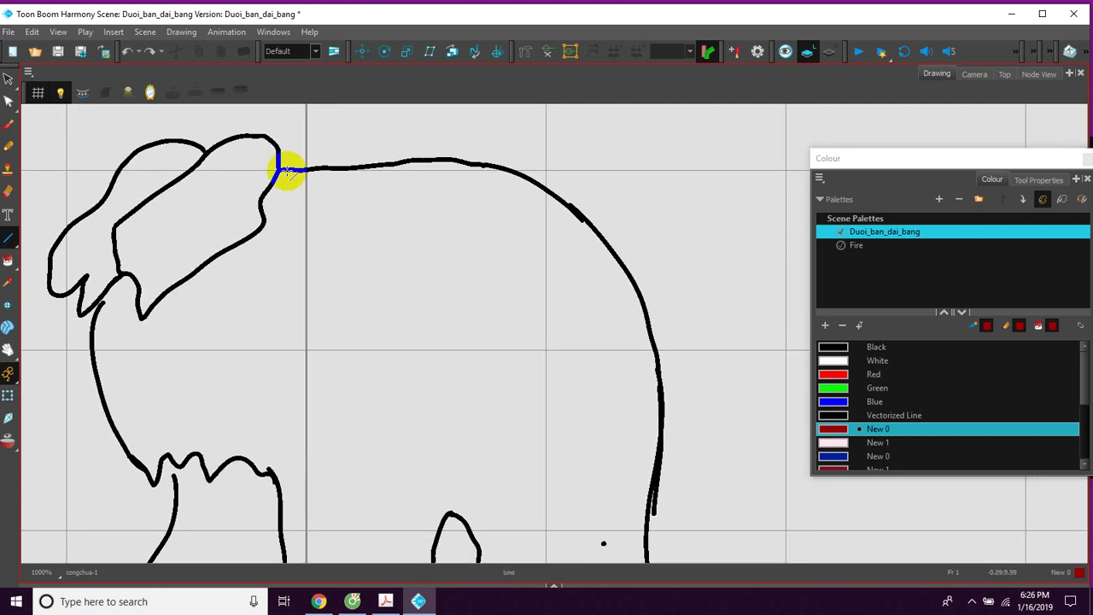
left_click_drag(371, 224, 394, 241)
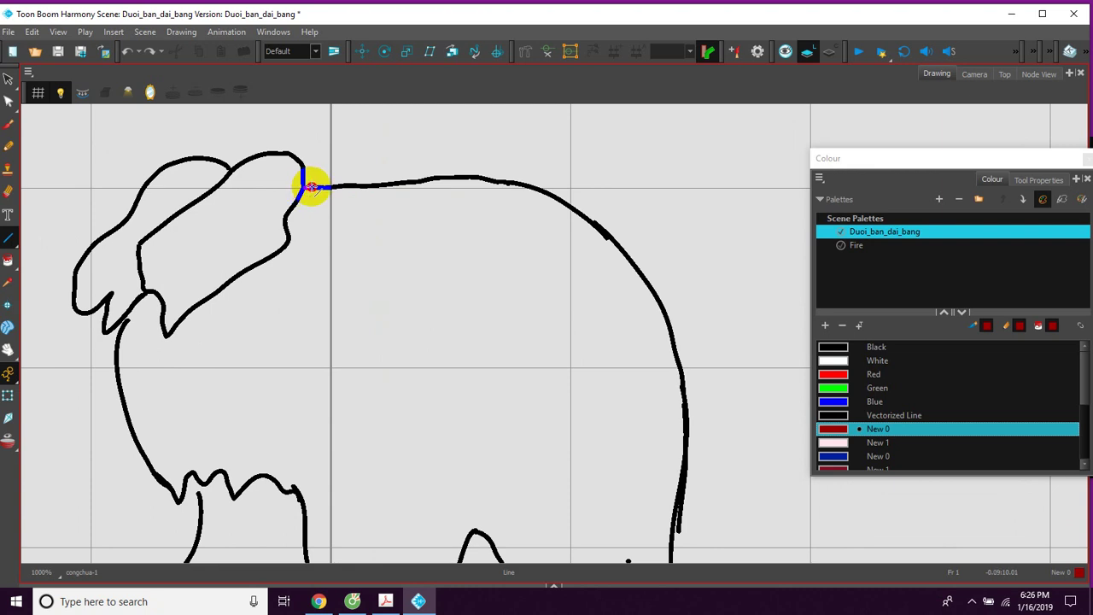
left_click_drag(312, 186, 529, 190)
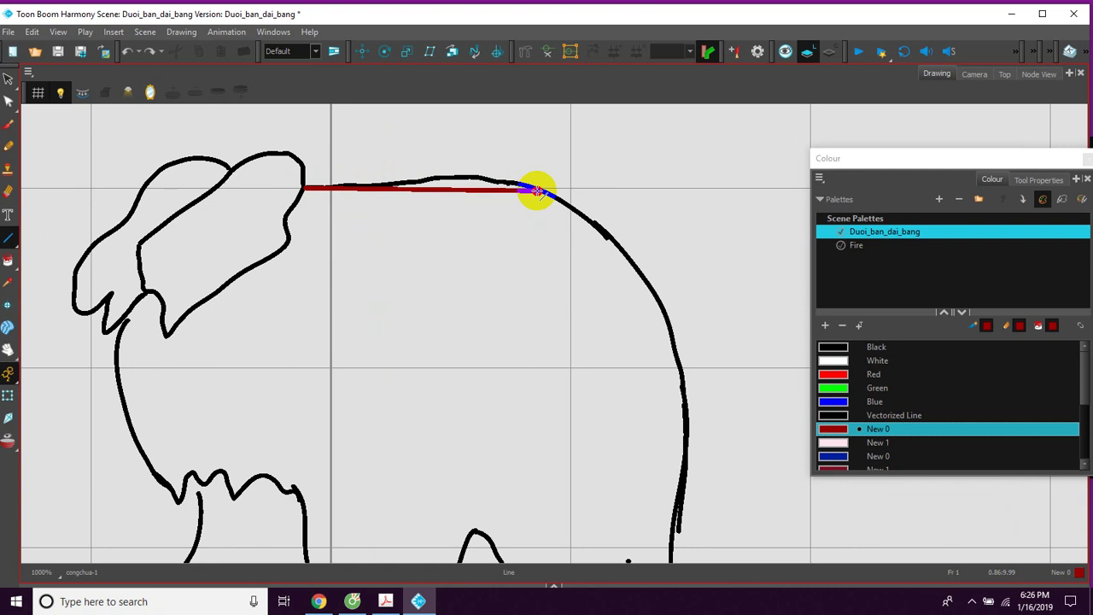
left_click_drag(536, 191, 442, 154)
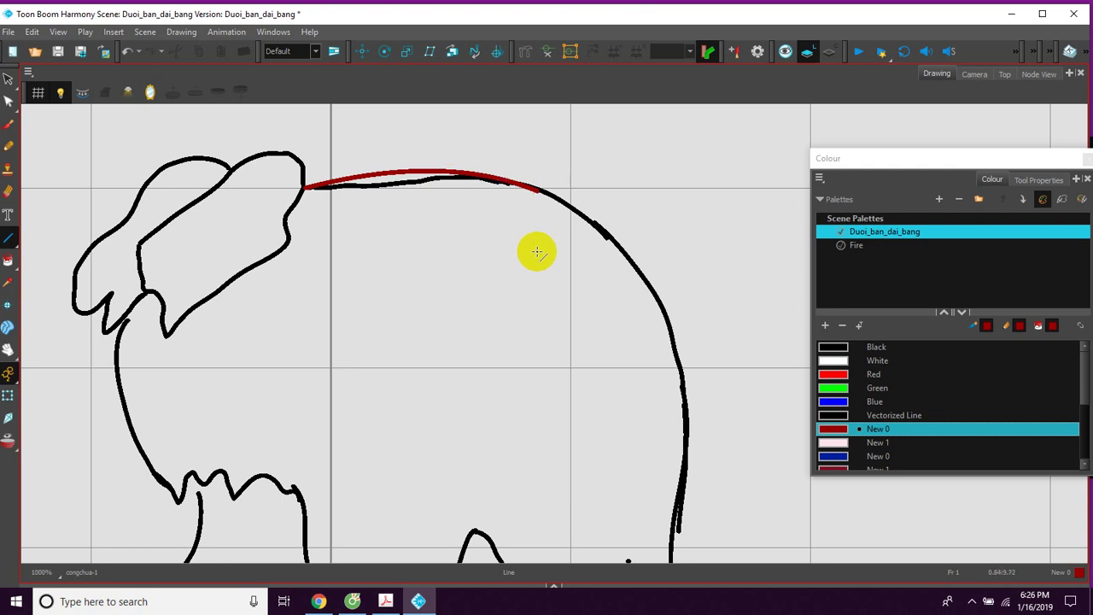
Continue the dark red outline with a curved line from the crown around the upper back of the head
key("space")
mouse_move(533, 248)
left_mouse_down()
mouse_move(491, 199)
mouse_move(479, 211)
left_mouse_up()
key("space")
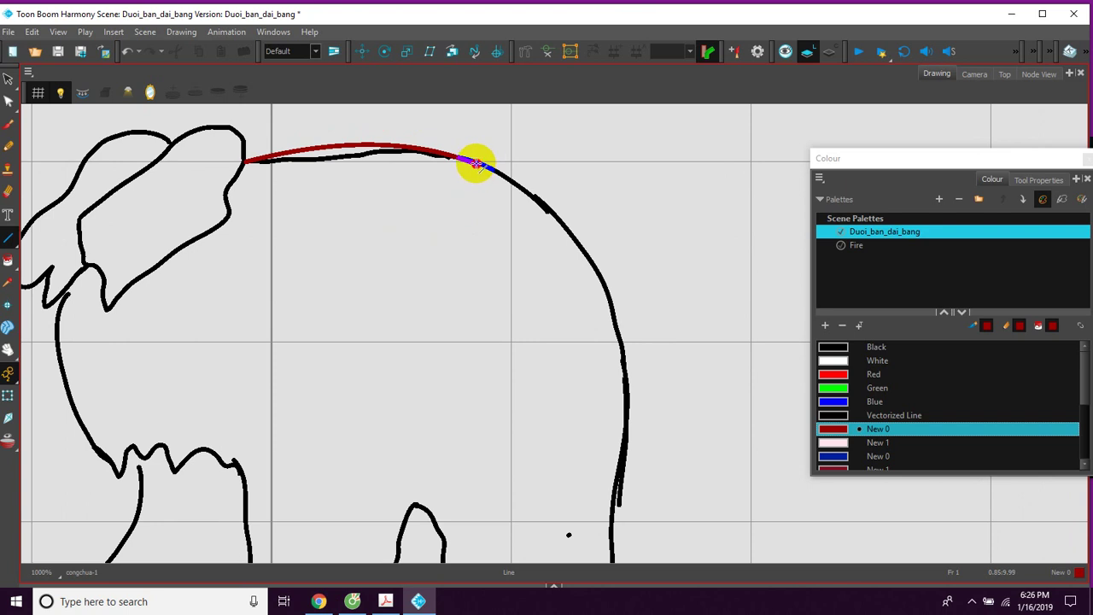
mouse_move(476, 162)
left_mouse_down()
mouse_move(576, 273)
mouse_move(621, 351)
mouse_move(630, 316)
mouse_move(600, 217)
left_mouse_up()
Trace the back edge of the hair down to the shoulder with curved dark red lines
key("space")
left_click_drag(548, 320, 515, 229)
mouse_move(557, 304)
left_mouse_down()
mouse_move(559, 260)
mouse_move(573, 239)
left_mouse_up()
mouse_move(579, 185)
left_mouse_down()
mouse_move(561, 308)
mouse_move(566, 444)
mouse_move(552, 381)
mouse_move(574, 380)
mouse_move(591, 359)
left_mouse_up()
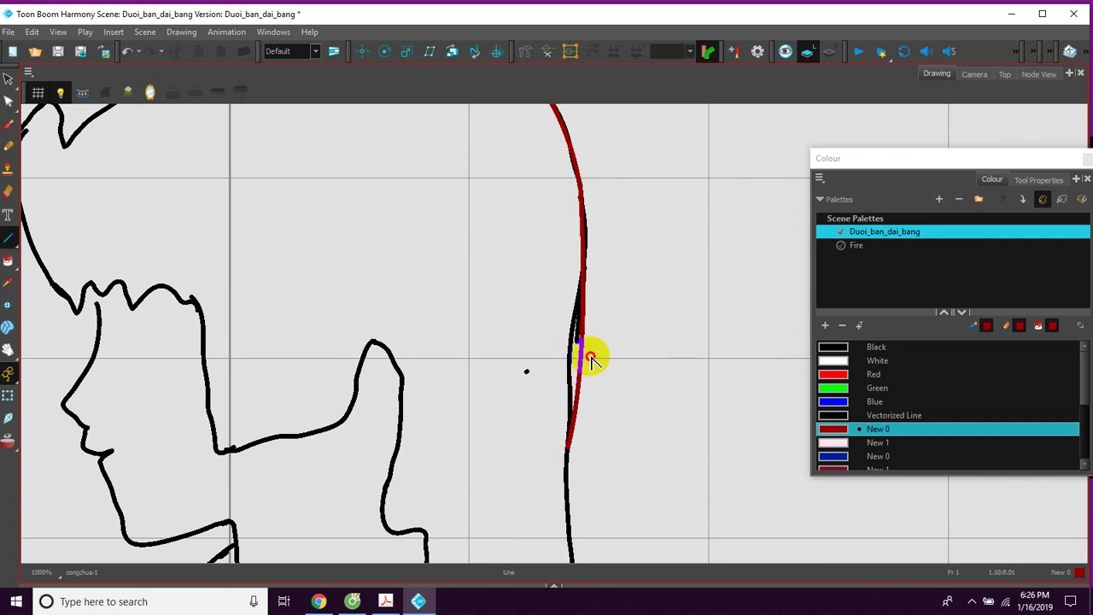
mouse_move(590, 452)
left_mouse_down()
mouse_move(534, 263)
mouse_move(591, 543)
mouse_move(557, 482)
left_mouse_up()
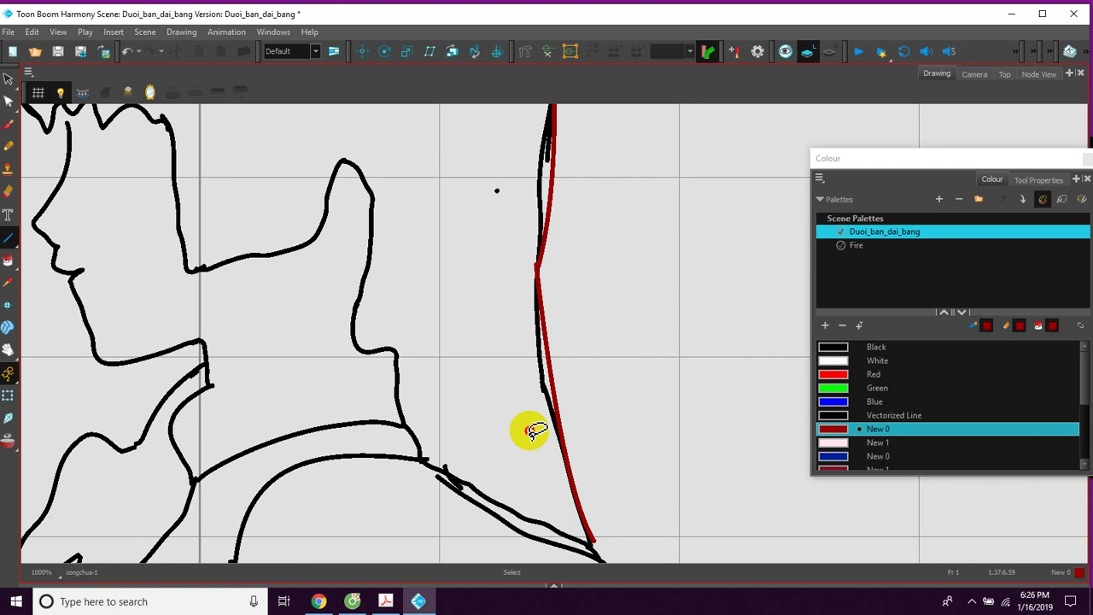
left_click_drag(507, 437, 464, 314)
left_click_drag(532, 416, 525, 374)
left_click_drag(518, 385, 552, 433)
scroll(543, 408, "down", 3)
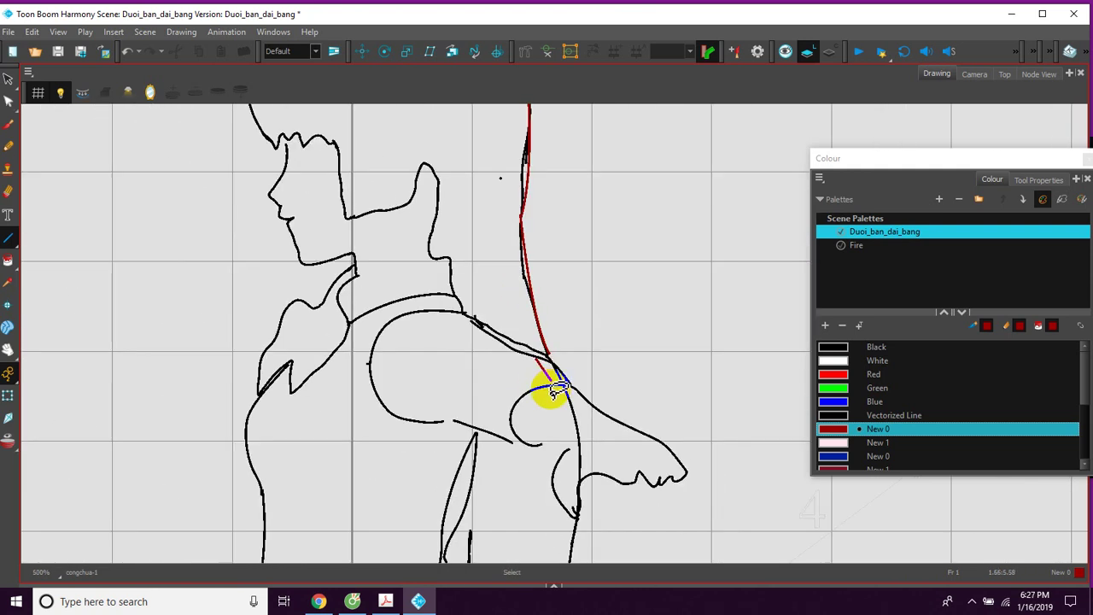
left_click_drag(556, 391, 557, 390)
Trace the rounded corner and upper edge of the bow's front loop with dark red lines, starting from the hair's top line
scroll(508, 330, "up", 3)
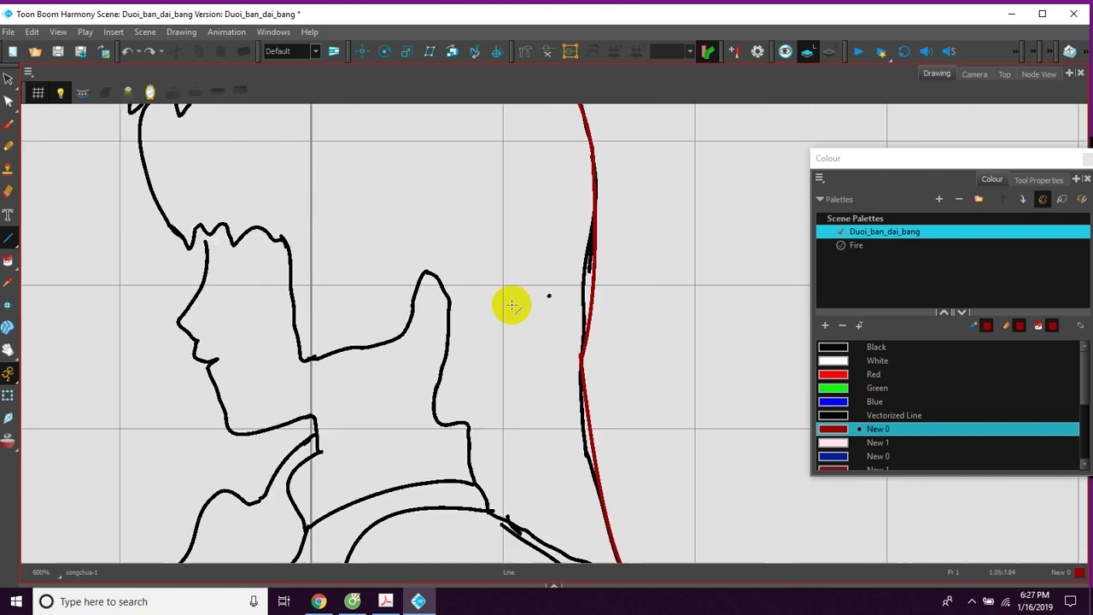
left_click_drag(421, 209, 522, 321)
left_click_drag(492, 229, 527, 299)
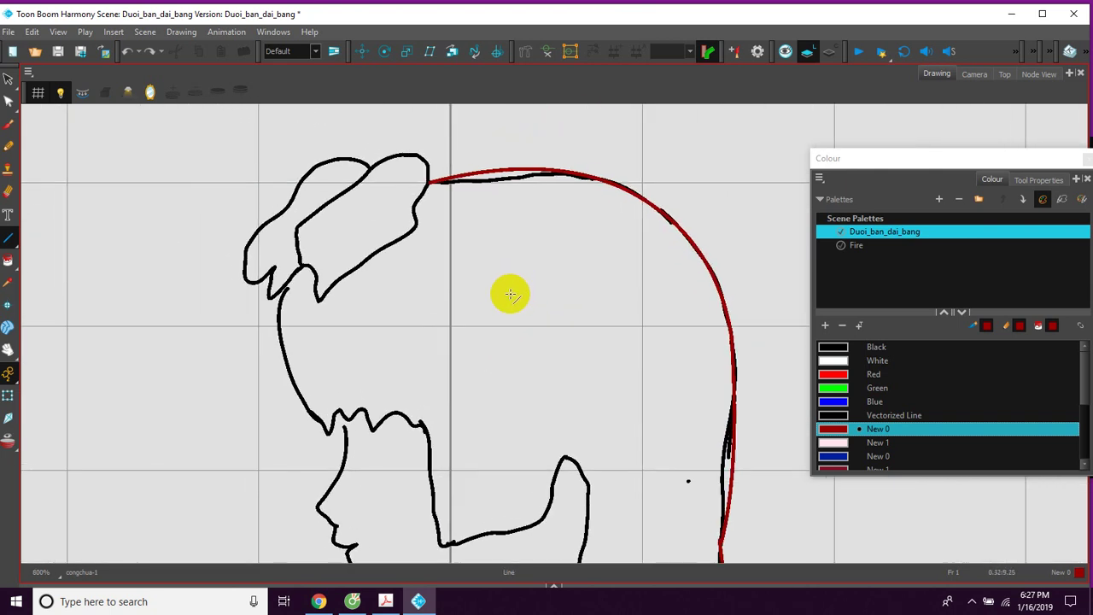
left_click_drag(454, 279, 508, 294)
left_click_drag(504, 243, 515, 261)
scroll(504, 263, "up", 2)
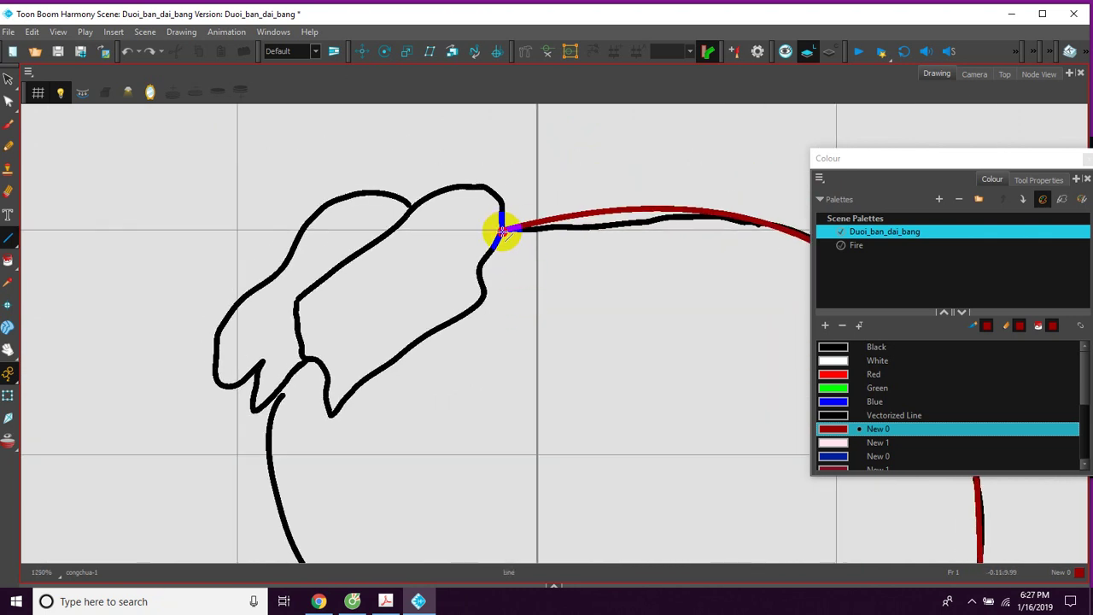
mouse_move(502, 231)
left_mouse_down()
mouse_move(464, 195)
mouse_move(465, 182)
mouse_move(504, 170)
left_mouse_up()
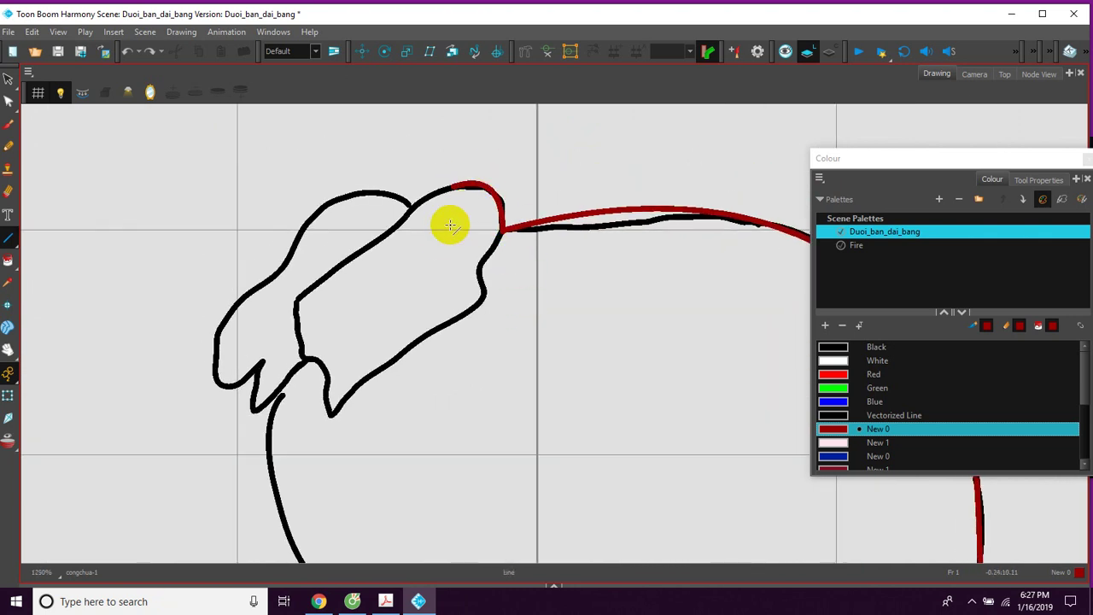
mouse_move(450, 225)
left_mouse_down()
mouse_move(505, 183)
mouse_move(447, 191)
mouse_move(384, 241)
mouse_move(408, 210)
left_mouse_up()
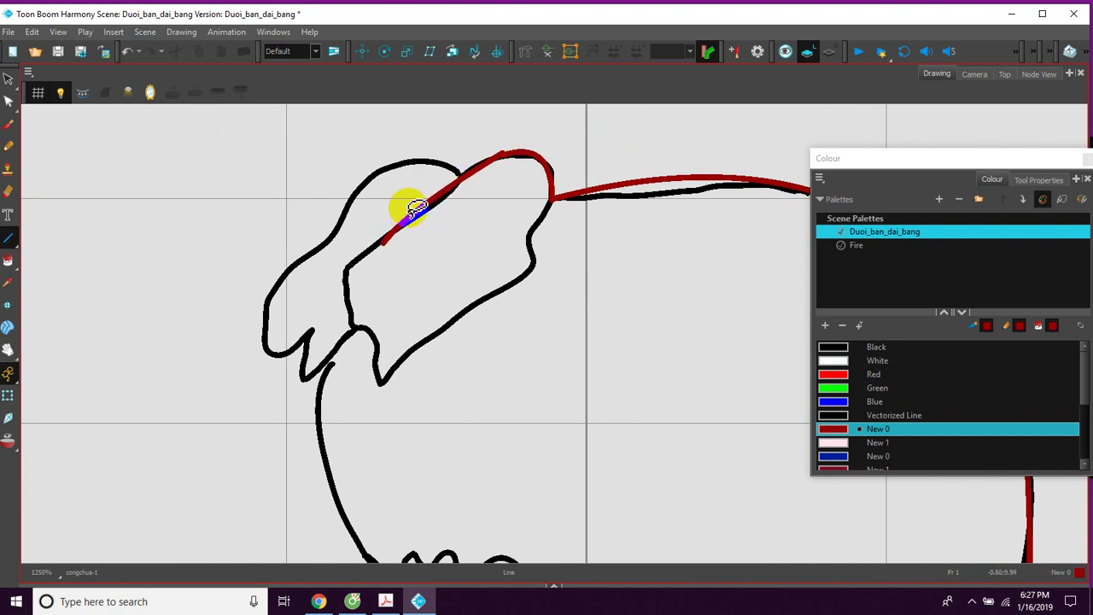
Trace the rest of the bow's front loop: its end, pointed tip and lower edge back to the hair corner
mouse_move(393, 266)
left_mouse_down()
mouse_move(429, 215)
mouse_move(406, 198)
mouse_move(371, 225)
mouse_move(384, 274)
mouse_move(387, 211)
mouse_move(389, 278)
mouse_move(415, 281)
mouse_move(362, 251)
mouse_move(387, 313)
mouse_move(391, 282)
mouse_move(436, 267)
left_mouse_up()
mouse_move(360, 321)
left_mouse_down()
mouse_move(462, 237)
mouse_move(419, 254)
mouse_move(461, 235)
mouse_move(443, 269)
mouse_move(462, 258)
mouse_move(450, 288)
mouse_move(471, 250)
left_mouse_up()
key("space")
key("space")
key("space")
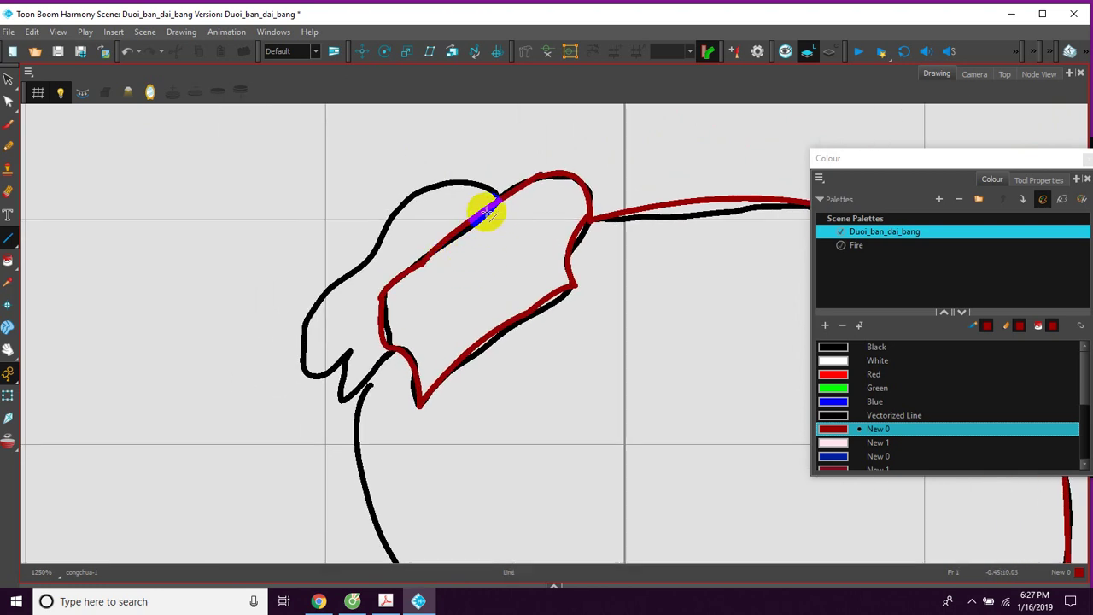
Trace the bow's rear loop with curved lines, from the front loop's upper edge around the jagged tip and back
key("space")
left_click_drag(501, 242, 507, 254)
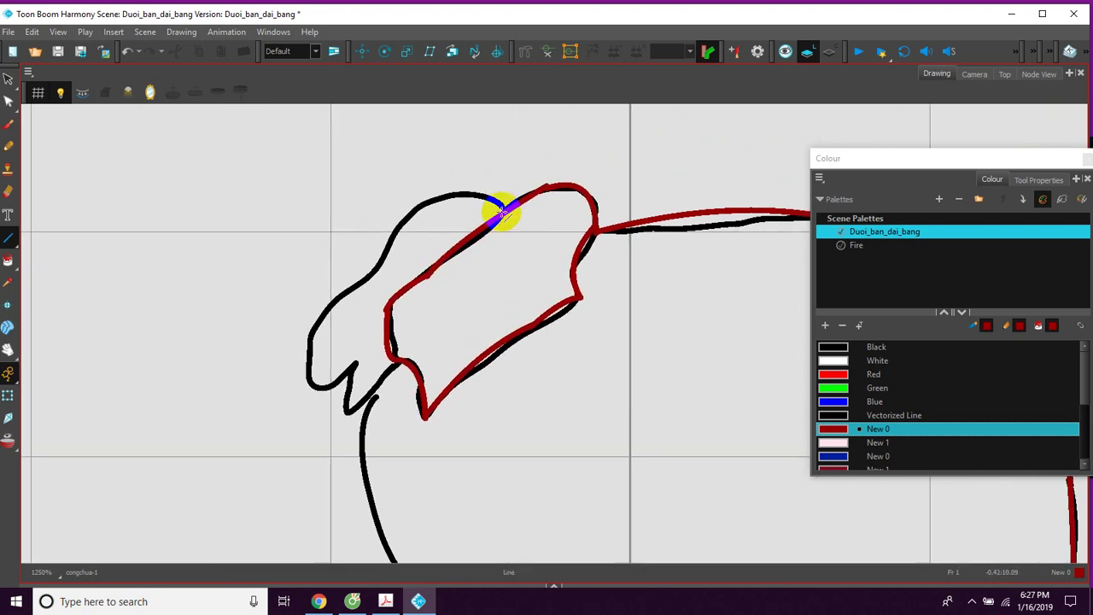
left_click_drag(500, 207, 396, 219)
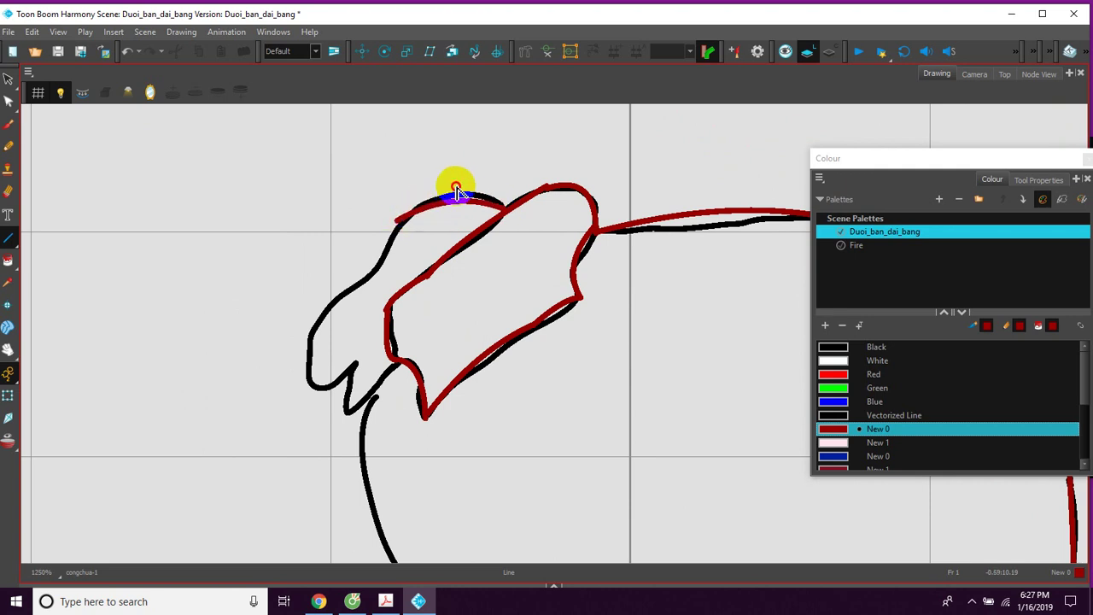
left_click_drag(418, 266, 460, 212)
mouse_move(441, 164)
left_mouse_down()
mouse_move(370, 251)
mouse_move(417, 224)
mouse_move(427, 204)
left_mouse_up()
left_click_drag(377, 316, 378, 251)
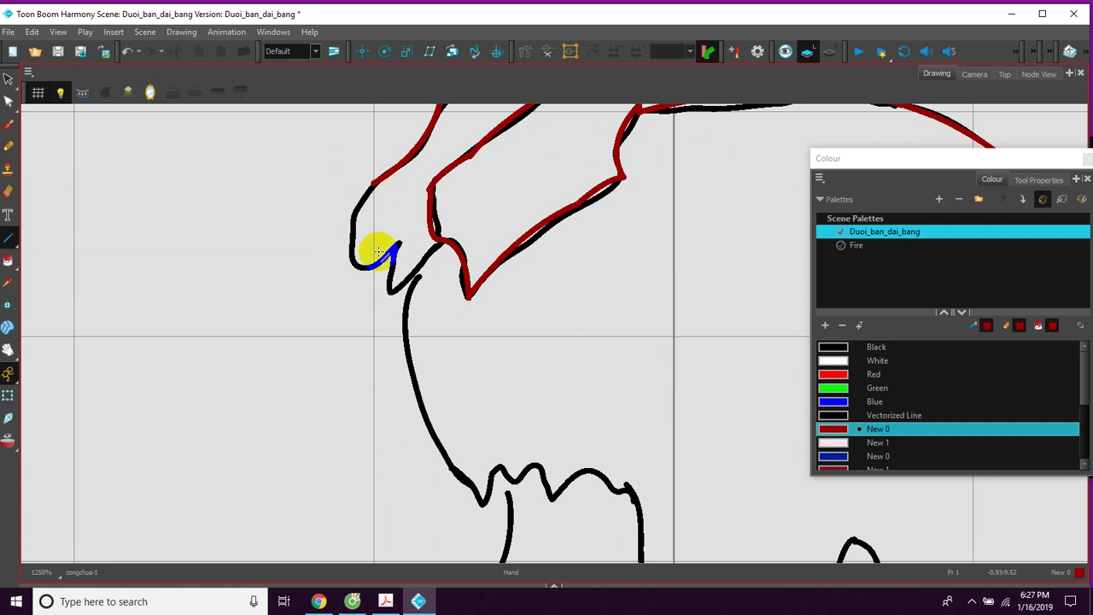
mouse_move(374, 182)
left_mouse_down()
mouse_move(356, 266)
mouse_move(343, 234)
mouse_move(357, 234)
mouse_move(333, 259)
mouse_move(353, 226)
mouse_move(339, 225)
mouse_move(338, 249)
mouse_move(392, 199)
mouse_move(374, 220)
left_mouse_up()
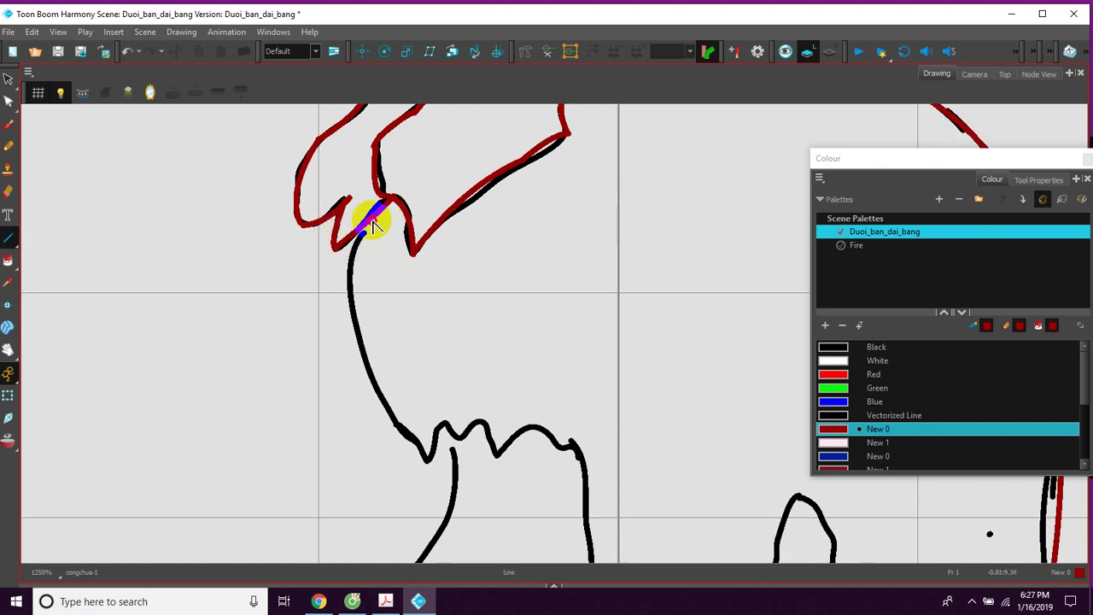
Trace the front hairline from beneath the bow down to the first fringe point with curved dark red lines
left_click_drag(405, 273, 367, 224)
mouse_move(325, 184)
left_mouse_down()
mouse_move(319, 254)
mouse_move(373, 392)
left_mouse_up()
mouse_move(349, 299)
left_mouse_down()
mouse_move(311, 313)
mouse_move(290, 275)
mouse_move(307, 268)
left_mouse_up()
left_click_drag(372, 325, 312, 268)
left_click_drag(305, 322, 327, 350)
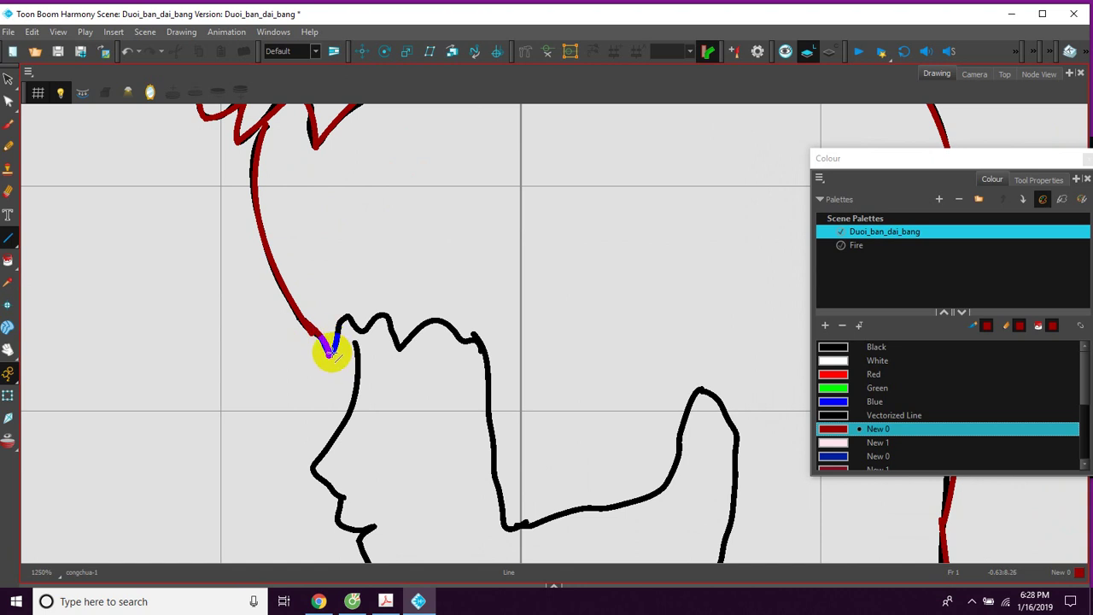
Trace the wavy fringe across the forehead, following each peak and notch with short dark red curves
left_click_drag(334, 319, 335, 317)
left_click_drag(362, 310, 369, 270)
key("2")
key("2")
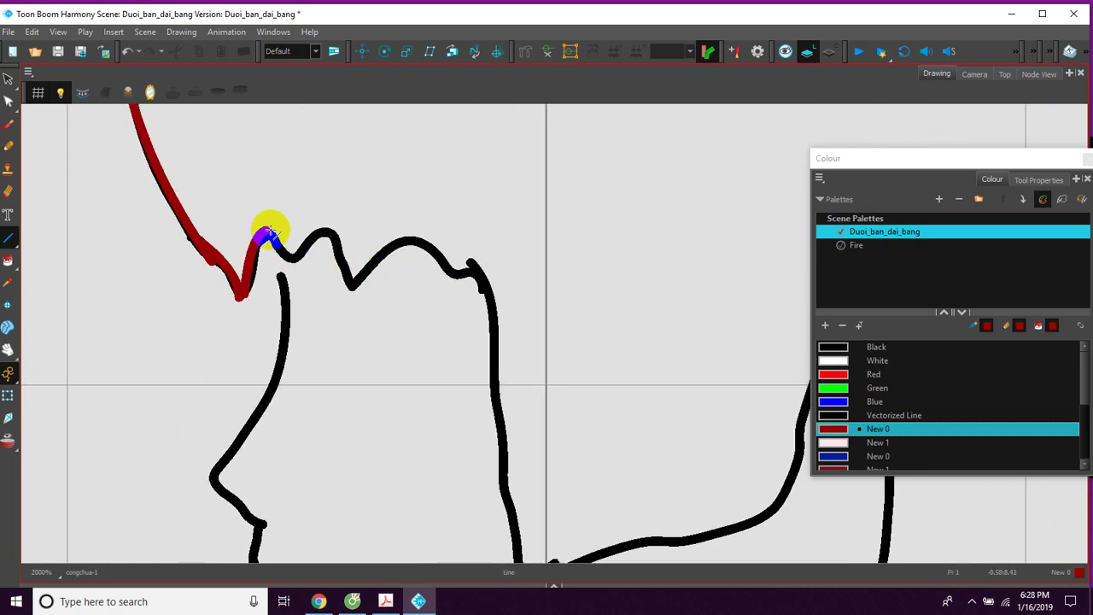
mouse_move(268, 230)
left_mouse_down()
mouse_move(329, 283)
mouse_move(324, 267)
left_mouse_up()
mouse_move(266, 234)
left_mouse_down()
mouse_move(296, 256)
mouse_move(316, 310)
left_mouse_up()
left_click_drag(301, 263, 290, 276)
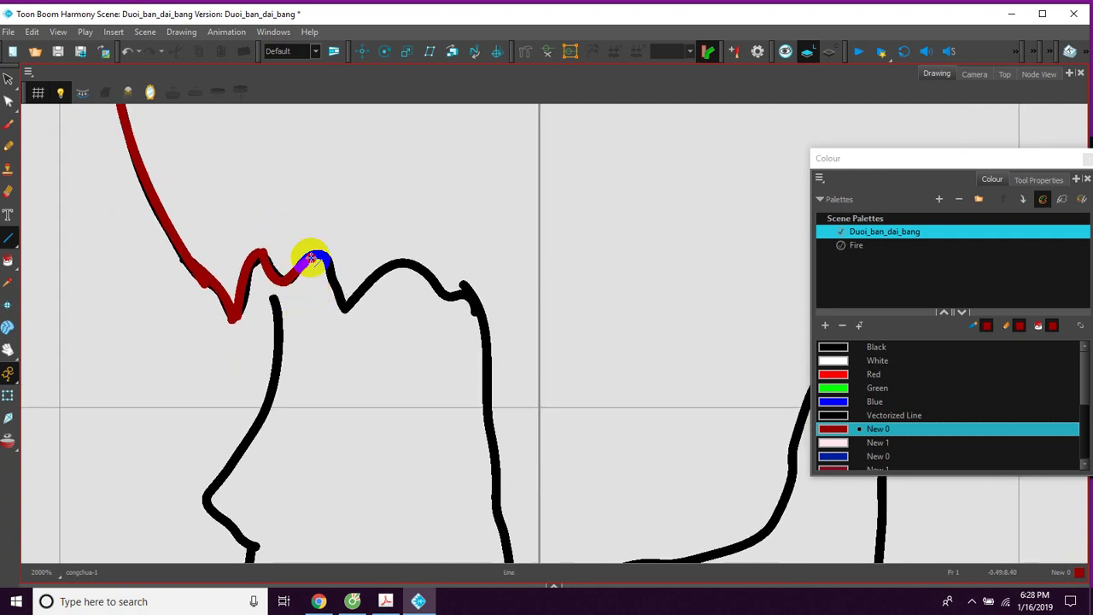
mouse_move(328, 311)
left_mouse_down()
mouse_move(310, 279)
mouse_move(324, 291)
mouse_move(316, 294)
left_mouse_up()
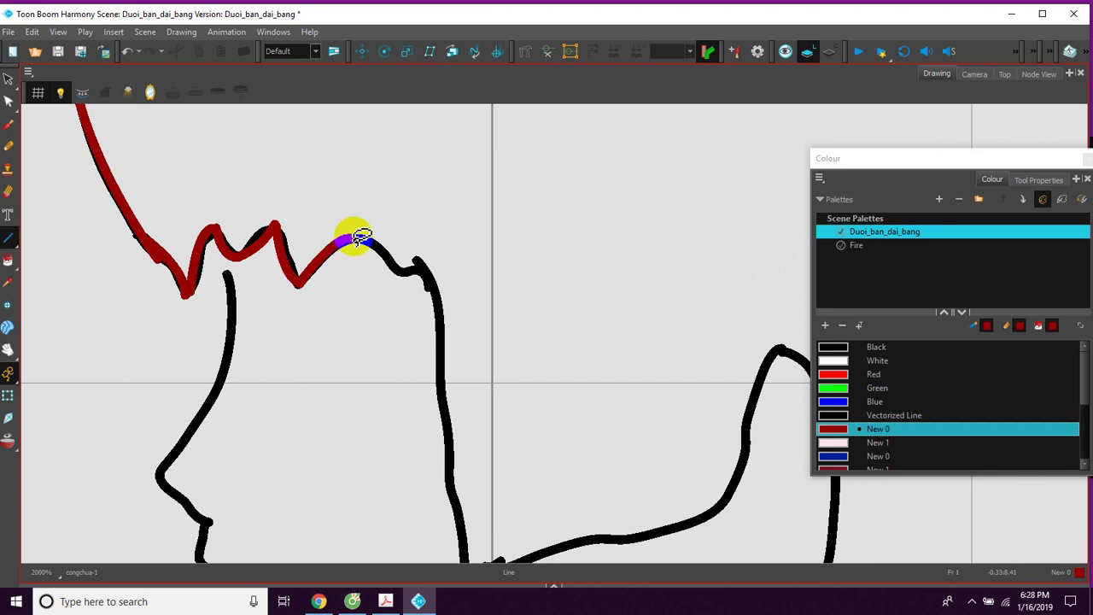
left_click_drag(380, 274, 333, 248)
left_click_drag(304, 212, 340, 343)
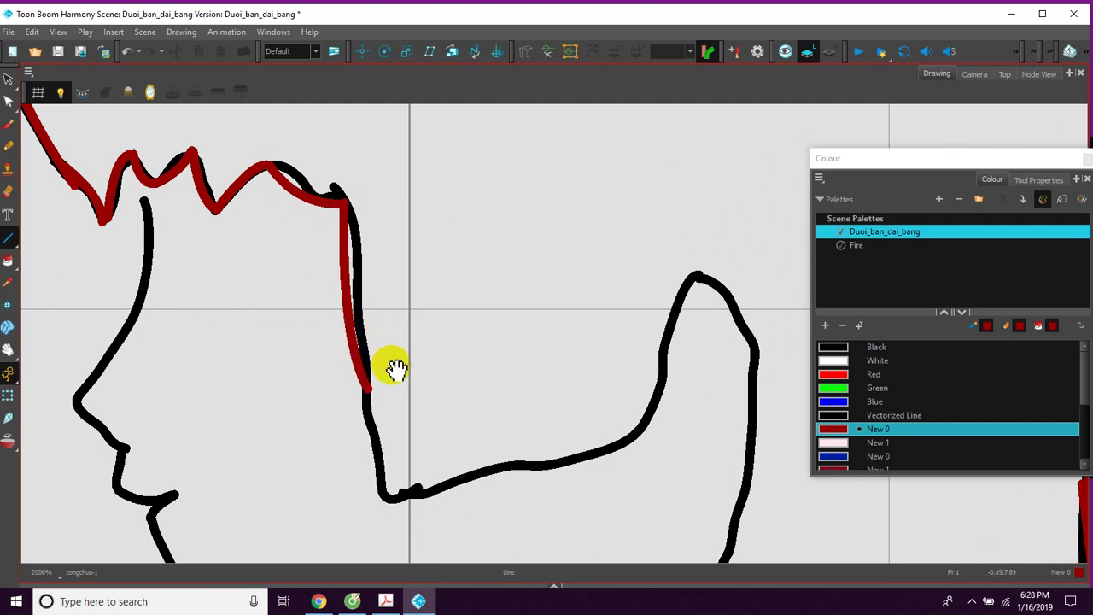
Trace the hair edge beside the face from the end of the fringe down to its lower corner
left_click_drag(395, 367, 359, 276)
mouse_move(331, 297)
left_mouse_down()
mouse_move(351, 402)
mouse_move(330, 378)
left_mouse_up()
left_click_drag(389, 362, 345, 310)
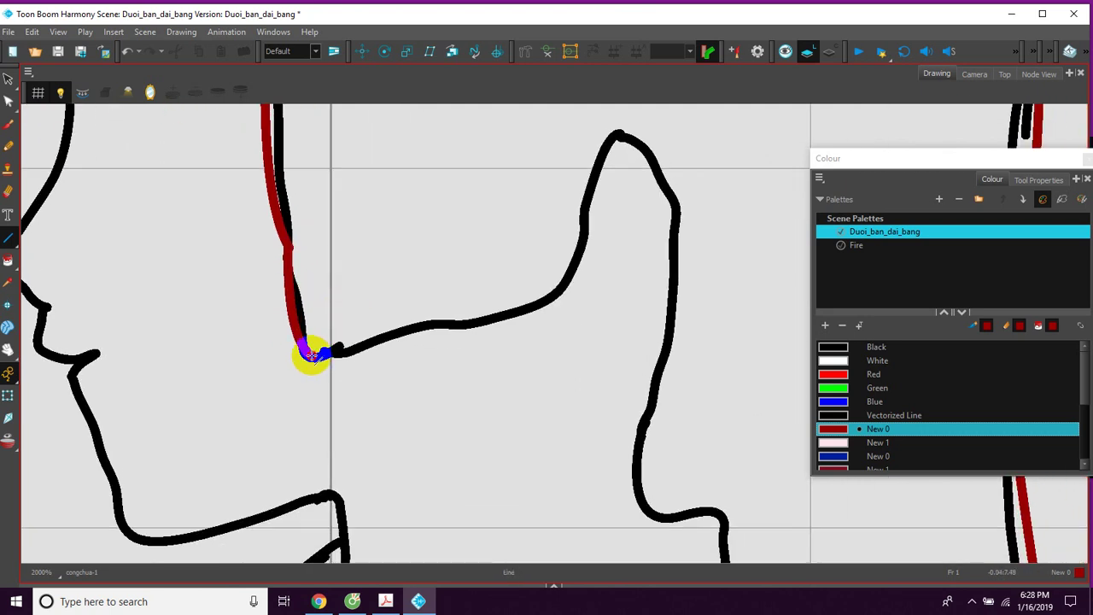
Continue the dark red outline from the lower corner along the hair's bottom edge, over the tall peak and down its far side
mouse_move(312, 355)
left_mouse_down()
mouse_move(410, 329)
mouse_move(405, 344)
mouse_move(367, 319)
mouse_move(379, 371)
left_mouse_up()
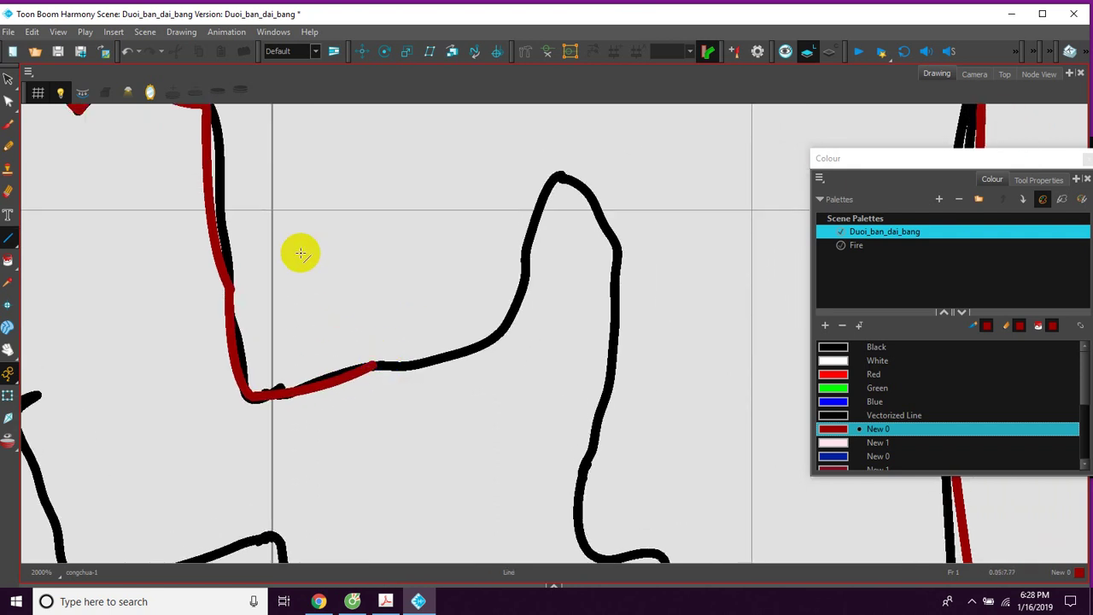
mouse_move(407, 341)
left_mouse_down()
mouse_move(382, 320)
mouse_move(349, 349)
mouse_move(483, 305)
mouse_move(446, 343)
left_mouse_up()
mouse_move(462, 292)
left_mouse_down()
mouse_move(446, 350)
mouse_move(468, 329)
mouse_move(483, 266)
mouse_move(497, 284)
mouse_move(497, 323)
mouse_move(494, 265)
mouse_move(551, 327)
mouse_move(561, 299)
left_mouse_up()
mouse_move(576, 367)
left_mouse_down()
mouse_move(552, 282)
mouse_move(513, 410)
mouse_move(537, 367)
mouse_move(547, 387)
left_mouse_up()
mouse_move(548, 465)
left_mouse_down()
mouse_move(518, 340)
mouse_move(521, 285)
left_mouse_up()
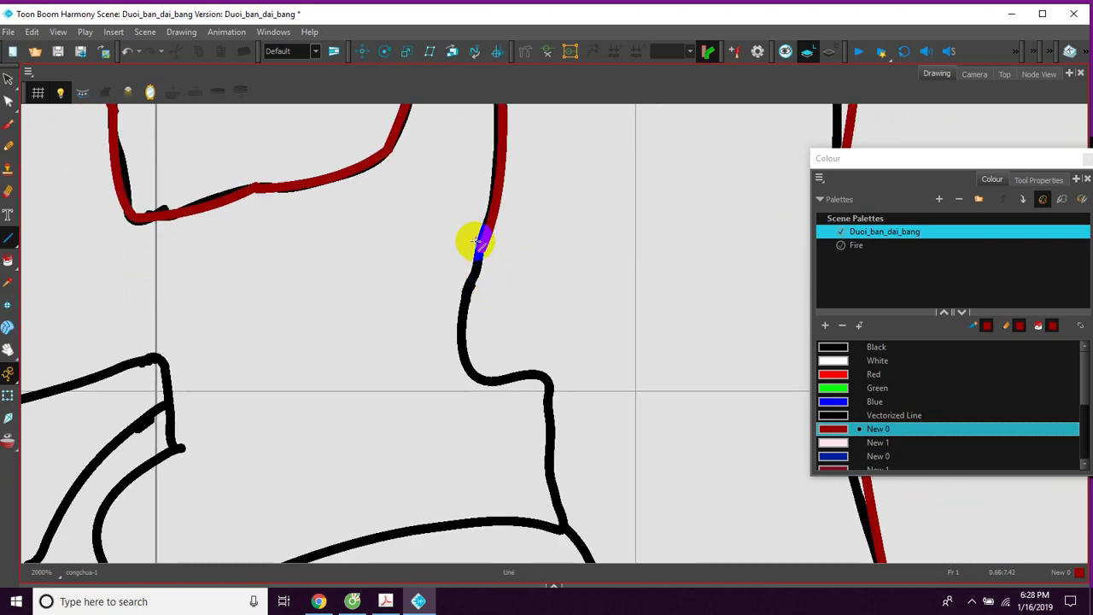
Trace the stepped hair edge along the back of the neck down to the collar with curved lines
mouse_move(464, 327)
left_mouse_down()
mouse_move(469, 374)
mouse_move(449, 350)
left_mouse_up()
left_click_drag(488, 332, 433, 287)
mouse_move(413, 328)
left_mouse_down()
mouse_move(444, 341)
mouse_move(491, 330)
mouse_move(469, 349)
mouse_move(483, 286)
left_mouse_up()
scroll(469, 349, "down", 1)
mouse_move(493, 358)
left_mouse_down()
mouse_move(500, 422)
mouse_move(476, 390)
mouse_move(493, 355)
mouse_move(496, 421)
left_mouse_up()
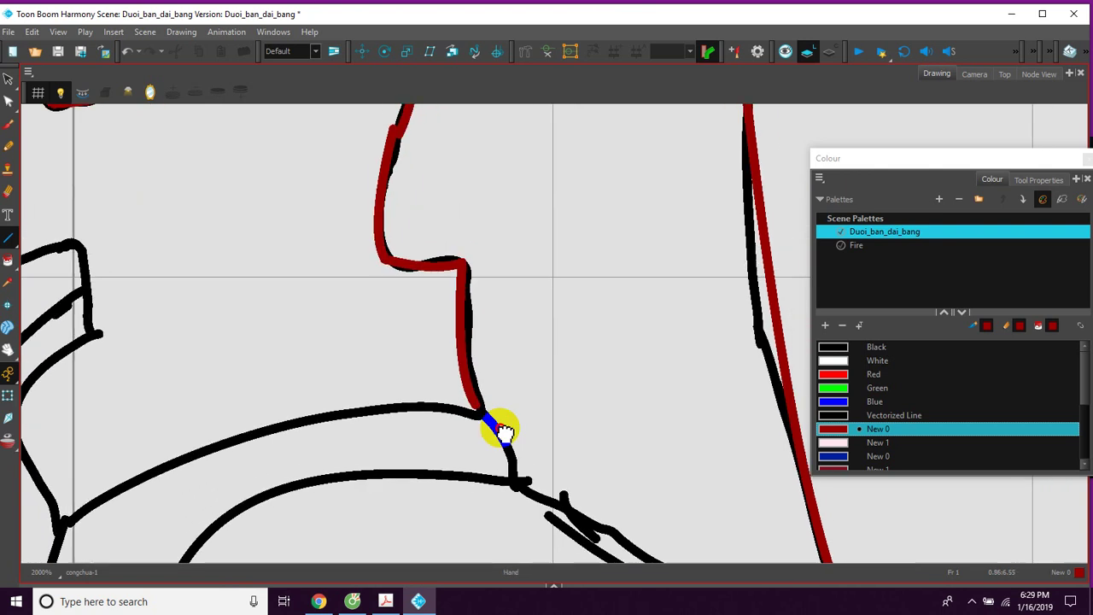
Trace the hair edge across the collar and along the shoulder until it meets the back hair line
left_click_drag(516, 260, 508, 380)
left_click_drag(522, 216, 512, 367)
left_click_drag(507, 234, 509, 372)
scroll(510, 373, "down", 8)
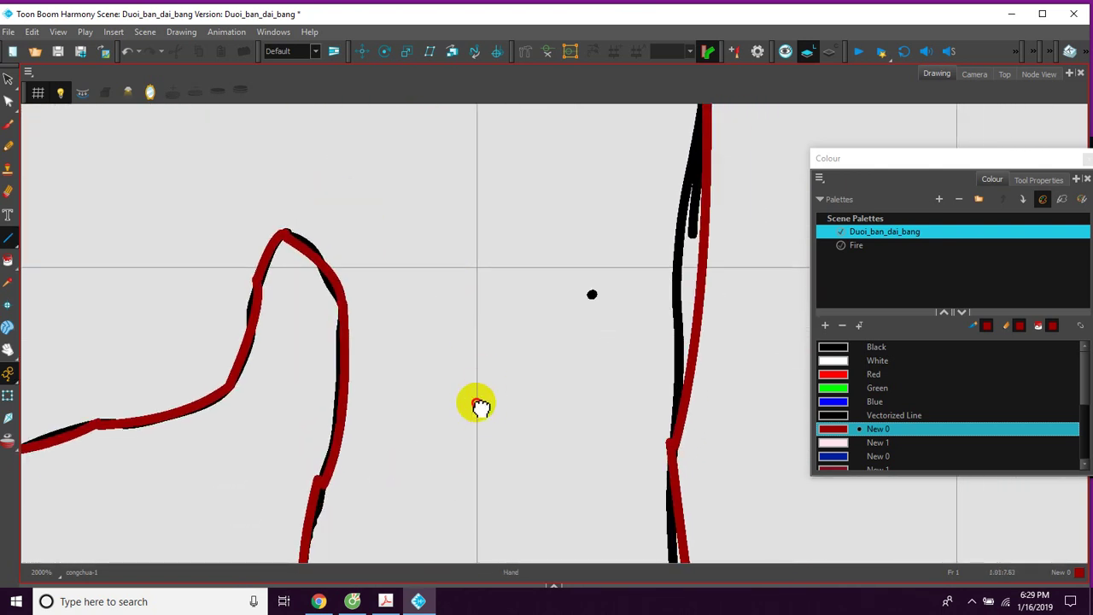
left_click_drag(512, 308, 555, 287)
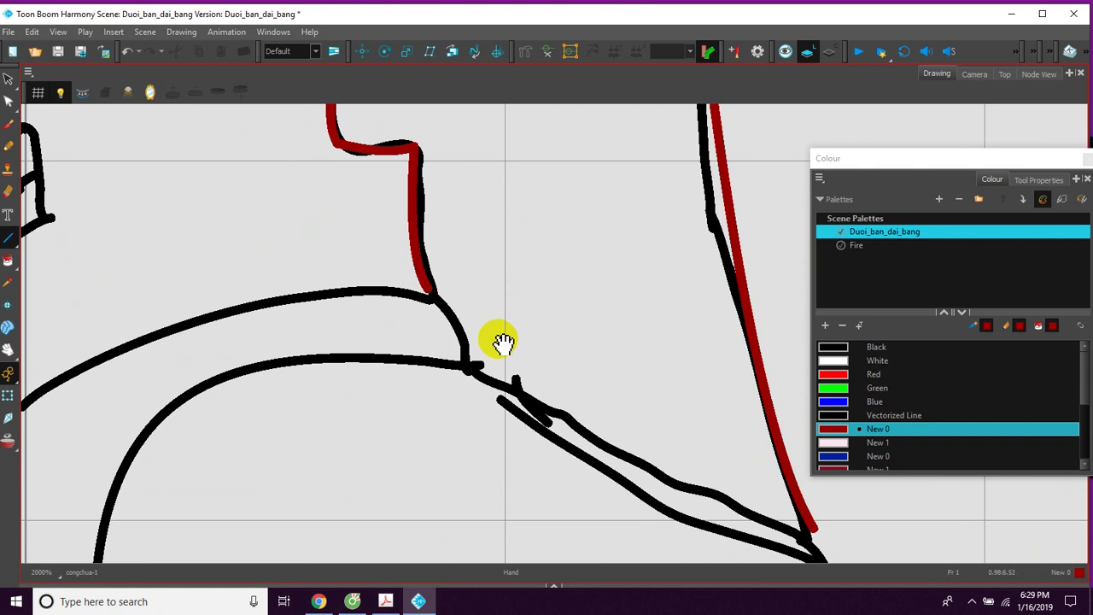
left_click_drag(484, 338, 479, 301)
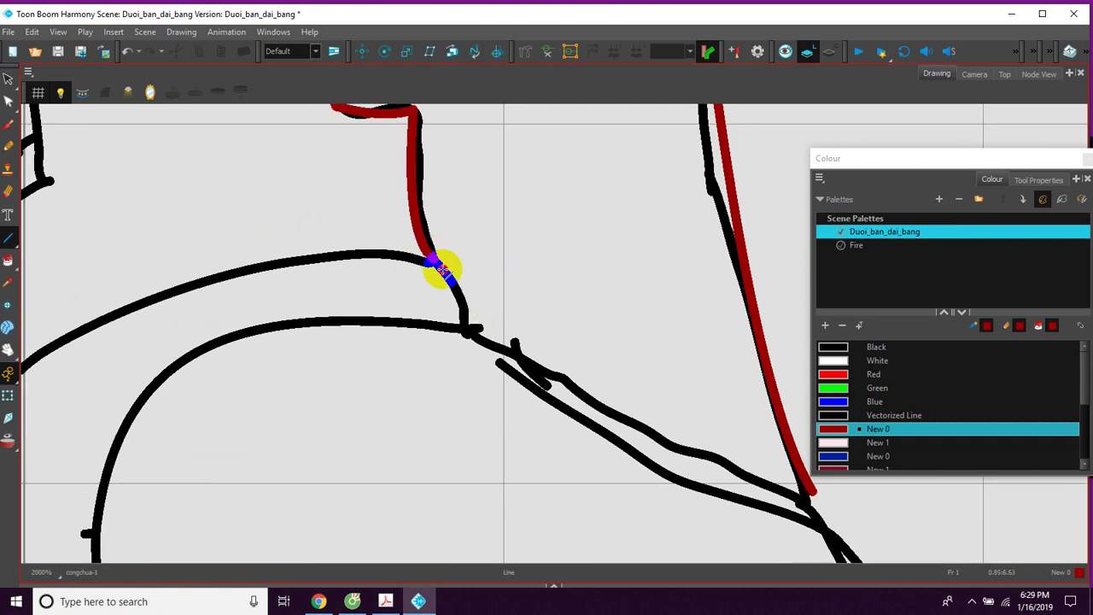
left_click_drag(516, 302, 455, 254)
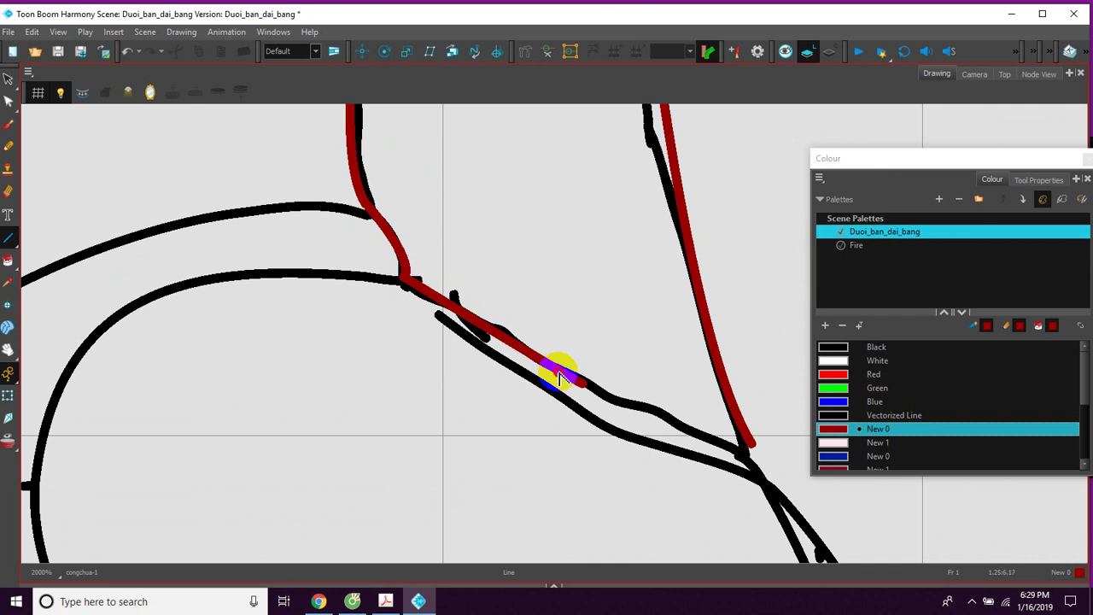
left_click_drag(605, 349, 490, 301)
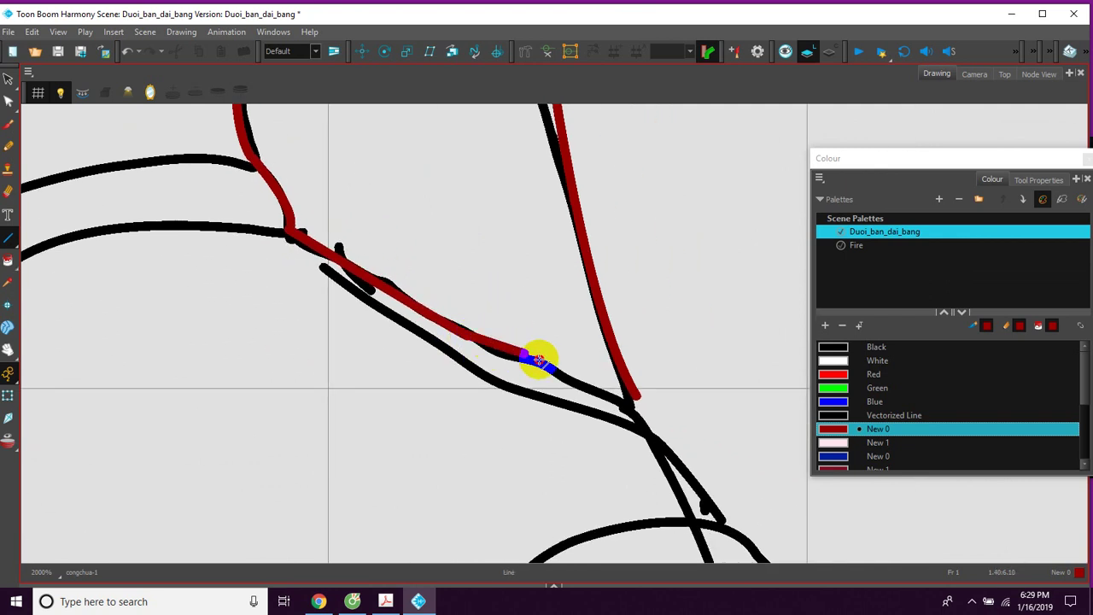
mouse_move(539, 358)
left_mouse_down()
mouse_move(612, 401)
mouse_move(560, 340)
left_mouse_up()
scroll(563, 348, "down", 5)
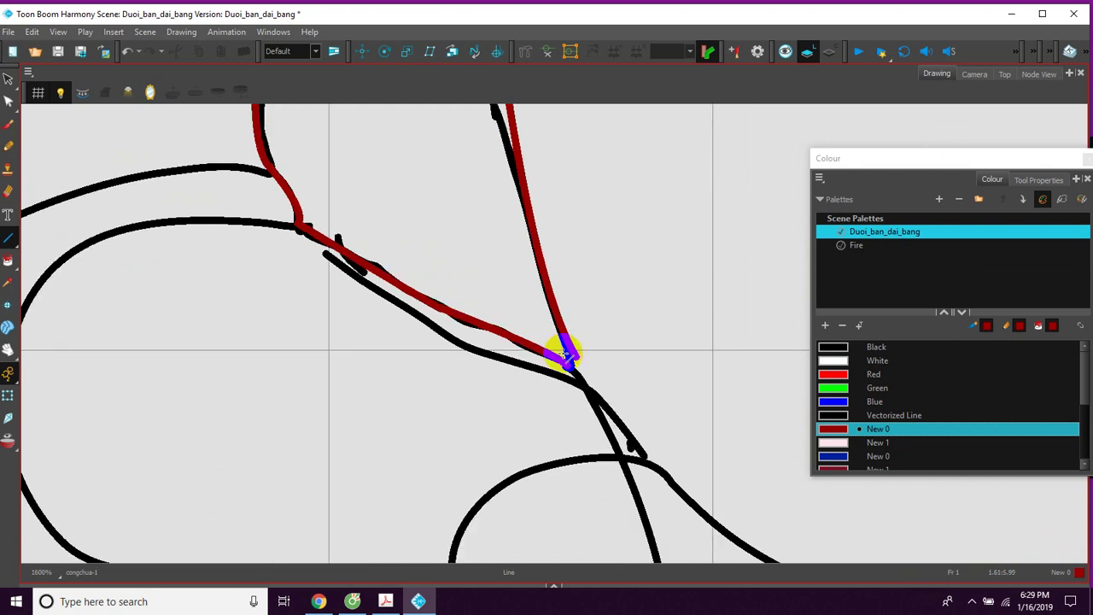
Trace the inner edge of the hair below the upper arm with a curved dark red line down to the side point
mouse_move(524, 375)
left_mouse_down()
mouse_move(533, 426)
mouse_move(521, 334)
left_mouse_up()
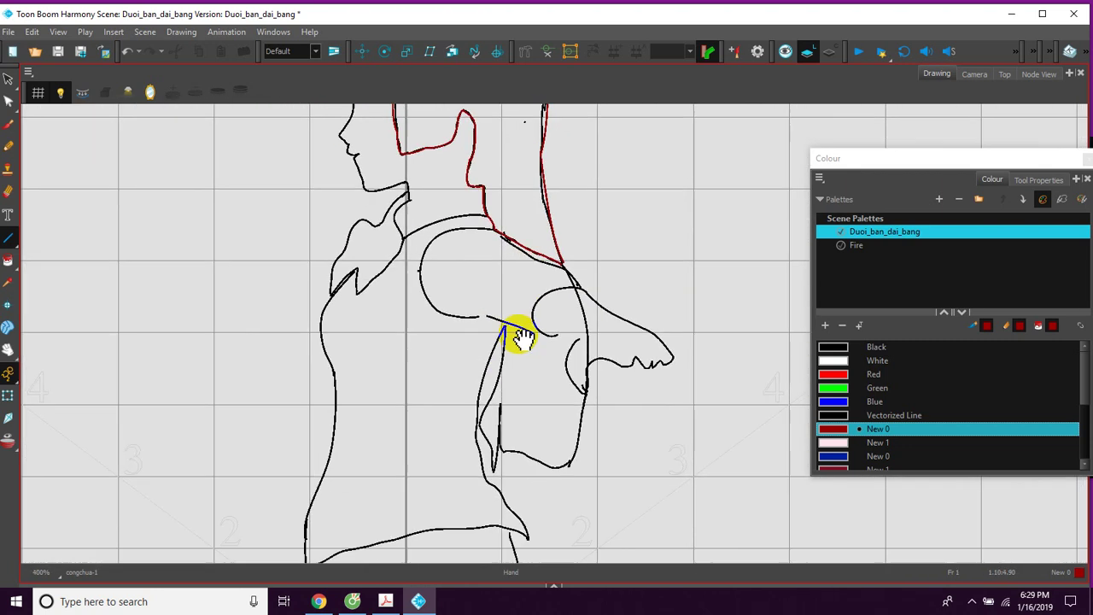
scroll(535, 361, "up", 1)
scroll(540, 363, "up", 1)
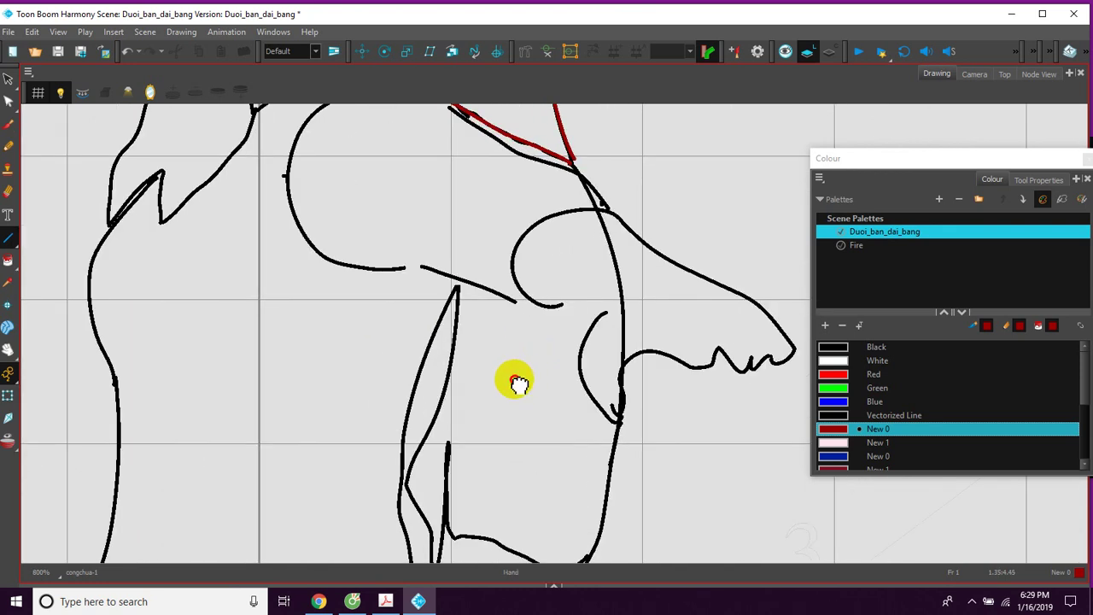
left_click_drag(512, 383, 516, 335)
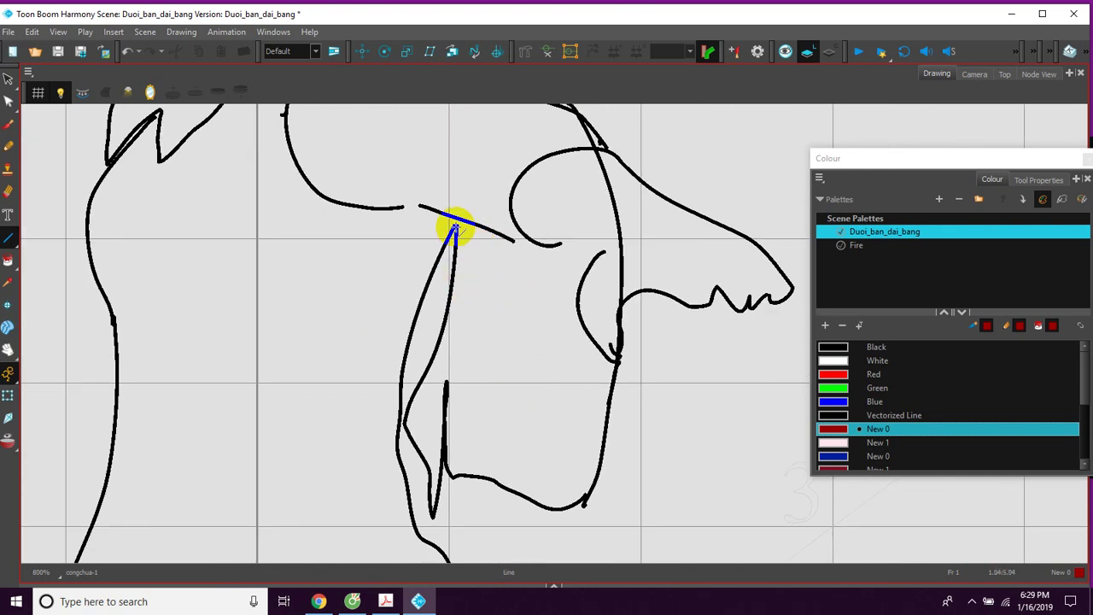
mouse_move(455, 220)
left_mouse_down()
mouse_move(451, 288)
mouse_move(422, 385)
mouse_move(398, 419)
mouse_move(450, 347)
left_mouse_up()
left_click_drag(473, 399, 453, 307)
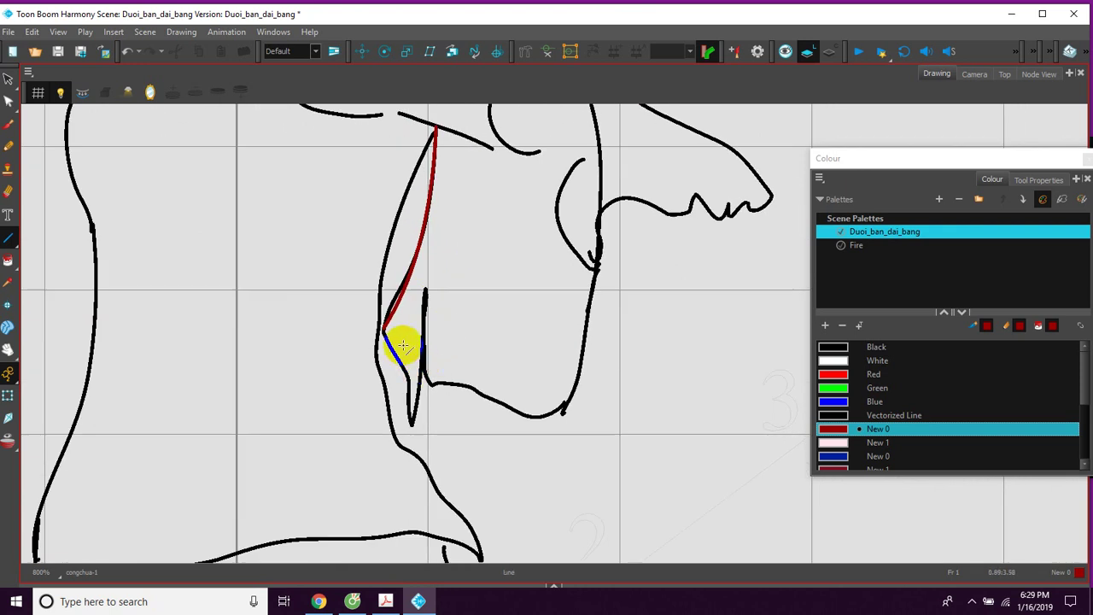
Trace the pointed hair tip, the short upright strand and the bottom edge of the lower hair with curved lines
mouse_move(388, 339)
left_mouse_down()
mouse_move(411, 421)
mouse_move(425, 288)
left_mouse_up()
mouse_move(465, 357)
left_mouse_down()
mouse_move(442, 323)
mouse_move(457, 325)
left_mouse_up()
key("2")
key("2")
mouse_move(340, 308)
left_mouse_down()
mouse_move(354, 312)
mouse_move(360, 339)
mouse_move(412, 296)
mouse_move(512, 340)
mouse_move(453, 291)
mouse_move(430, 305)
left_mouse_up()
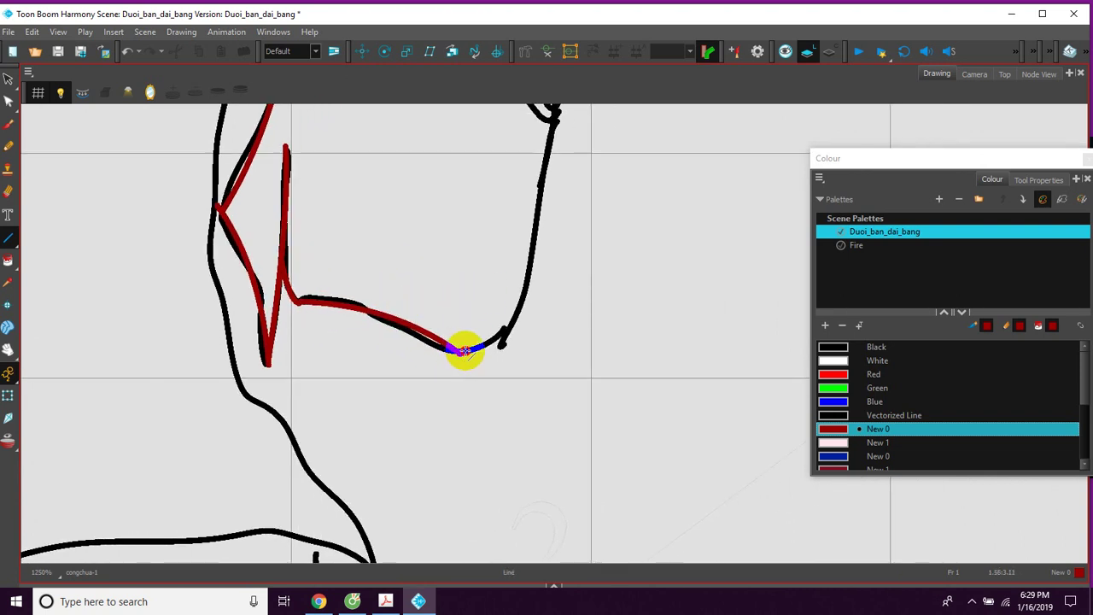
Trace the lower back corner of the hair and its back edge up to the tip of the sleeve cuff
mouse_move(463, 351)
left_mouse_down()
mouse_move(524, 296)
mouse_move(501, 353)
left_mouse_up()
left_click_drag(533, 174, 523, 274)
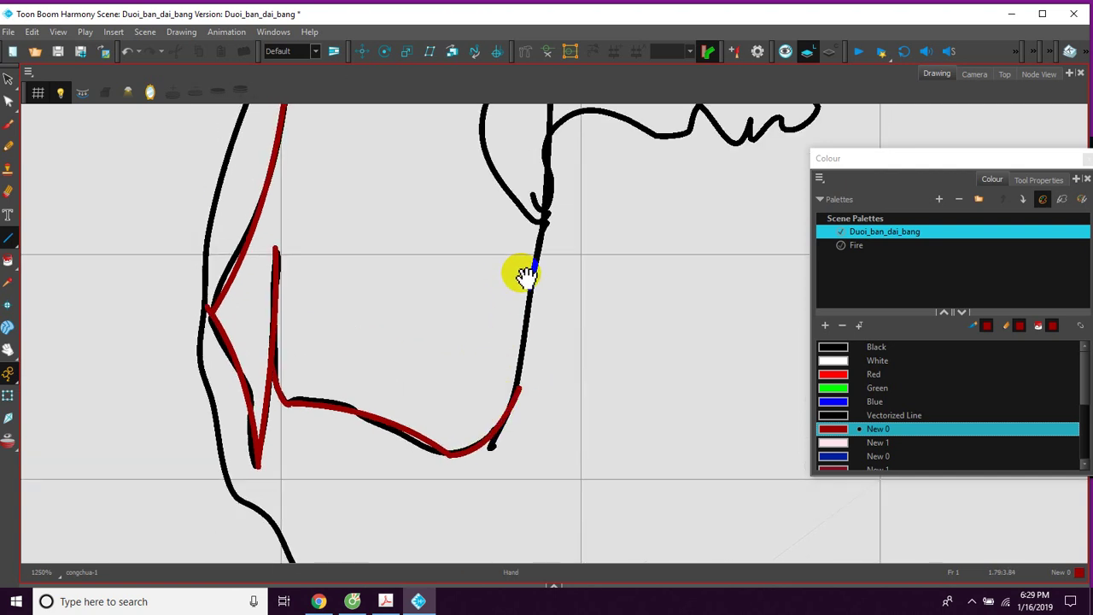
mouse_move(536, 227)
left_mouse_down()
mouse_move(520, 391)
mouse_move(539, 298)
left_mouse_up()
left_click_drag(532, 207, 495, 440)
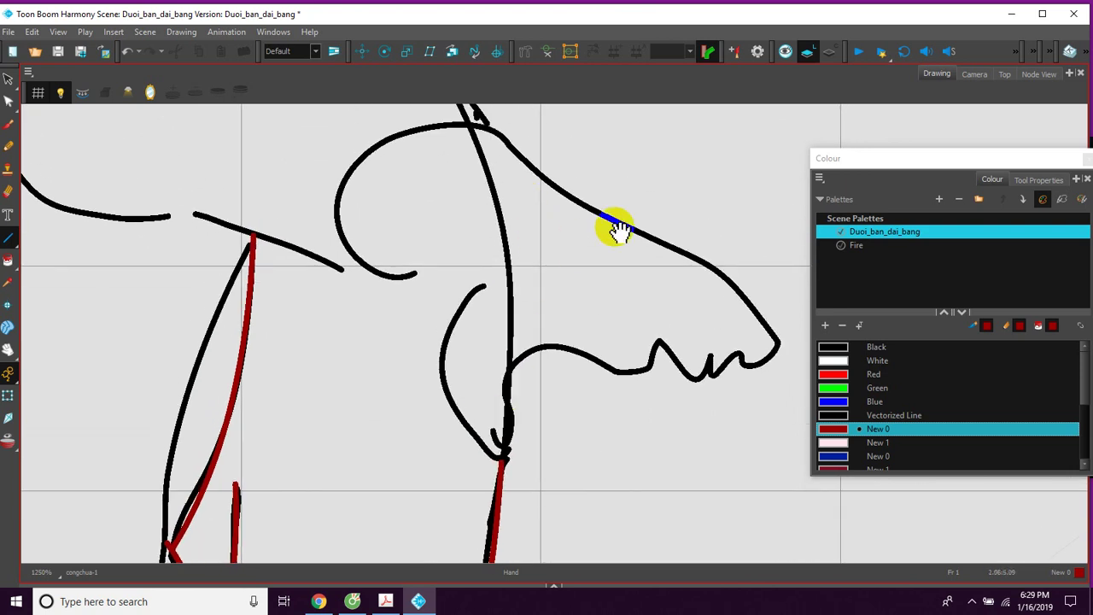
Continue the hair's back edge up across the forearm and join it to the outline at the shoulder
left_click_drag(593, 258, 610, 205)
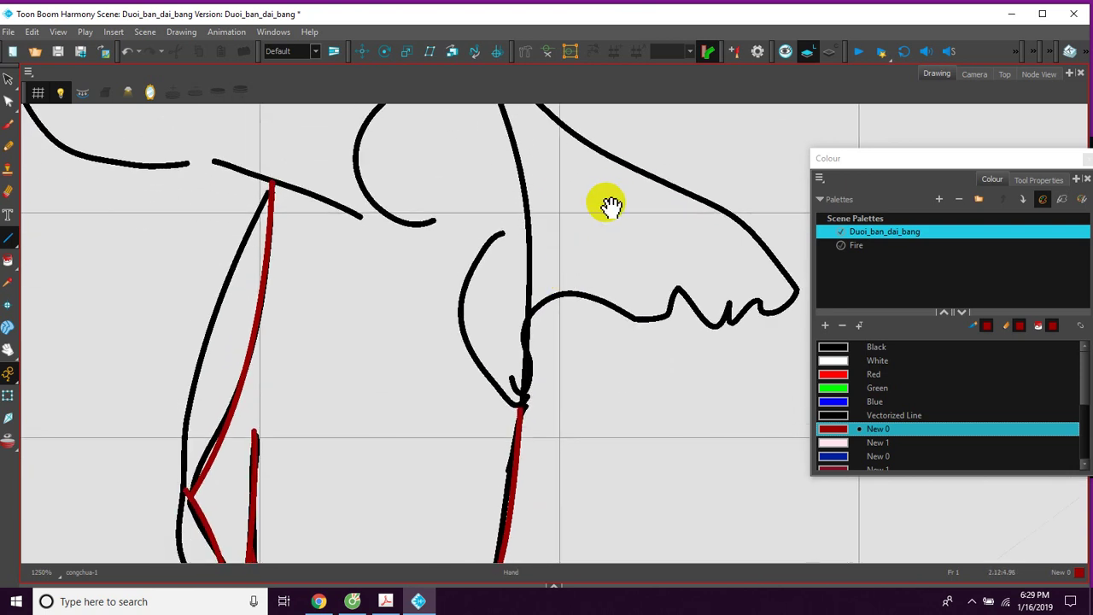
mouse_move(551, 274)
left_mouse_down()
mouse_move(559, 320)
mouse_move(508, 306)
mouse_move(540, 288)
left_mouse_up()
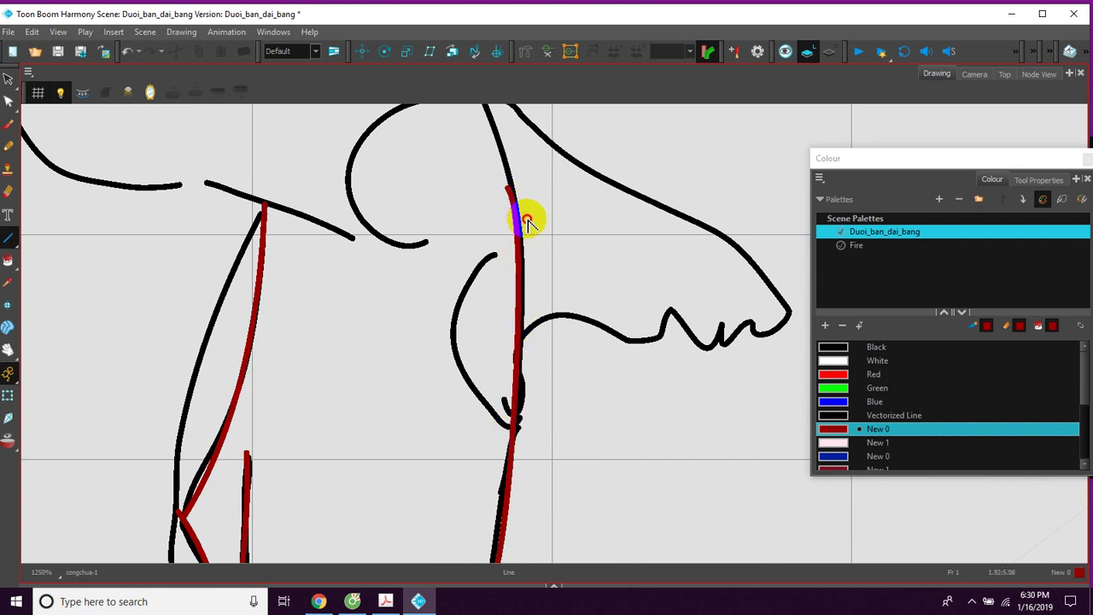
left_click_drag(513, 179, 517, 295)
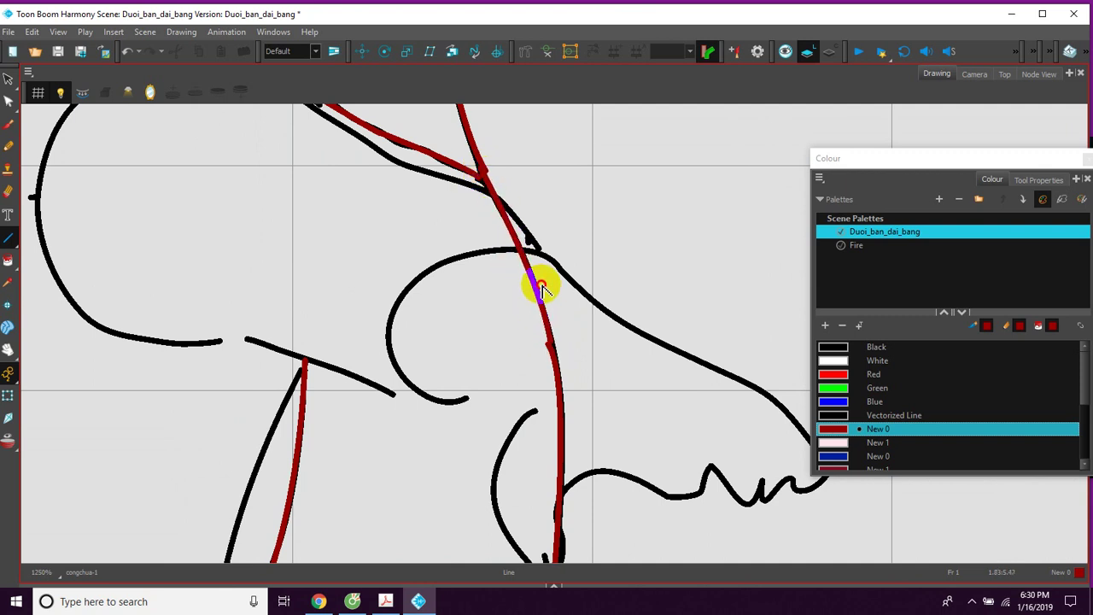
Trace the face profile from the fringe down the forehead to the nose tip with a curved dark red line
scroll(512, 333, "down", 6)
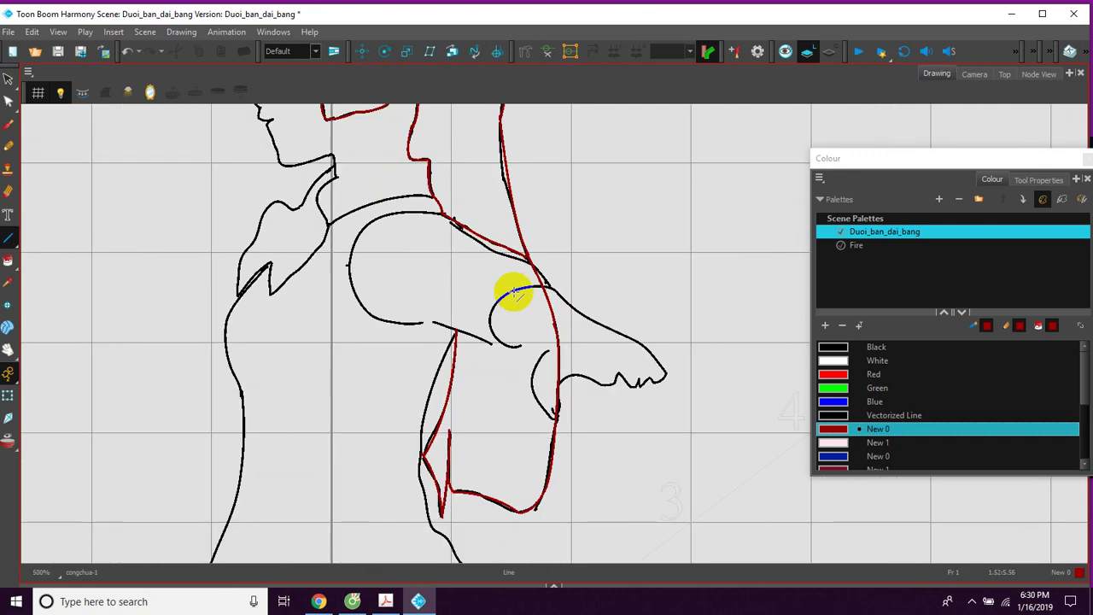
left_click_drag(494, 227, 514, 239)
scroll(513, 249, "up", 4)
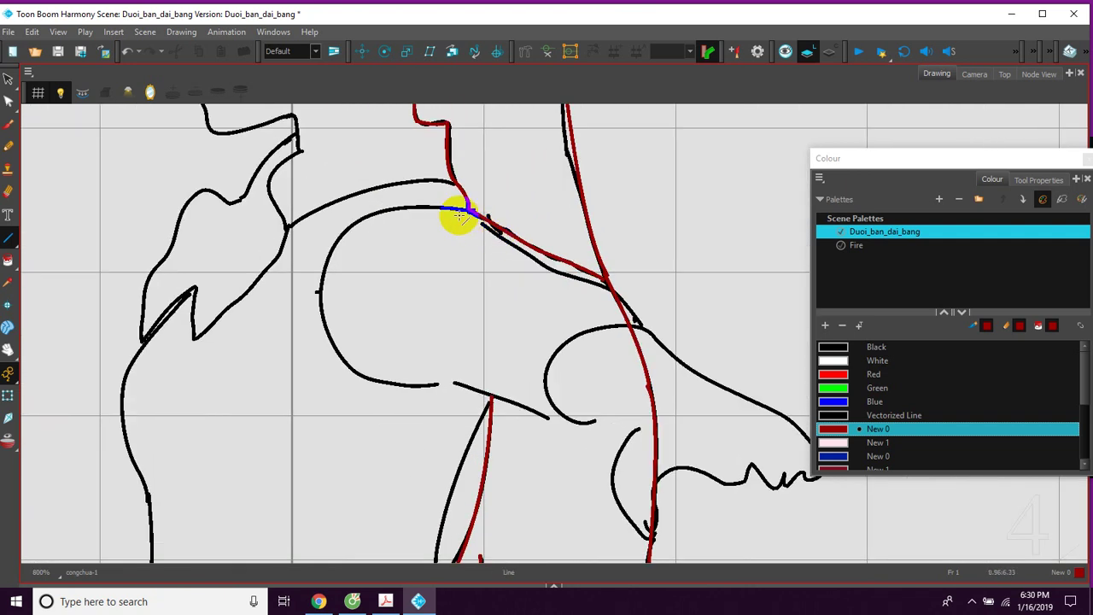
left_click_drag(452, 220, 503, 288)
left_click_drag(483, 211, 520, 271)
scroll(521, 271, "up", 1)
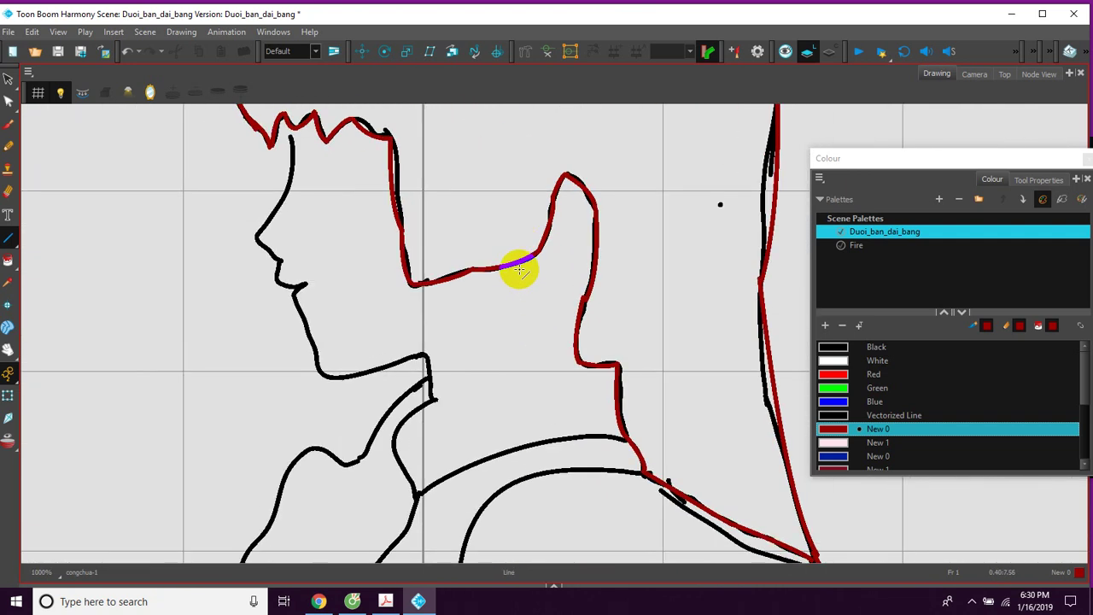
left_click_drag(391, 220, 482, 279)
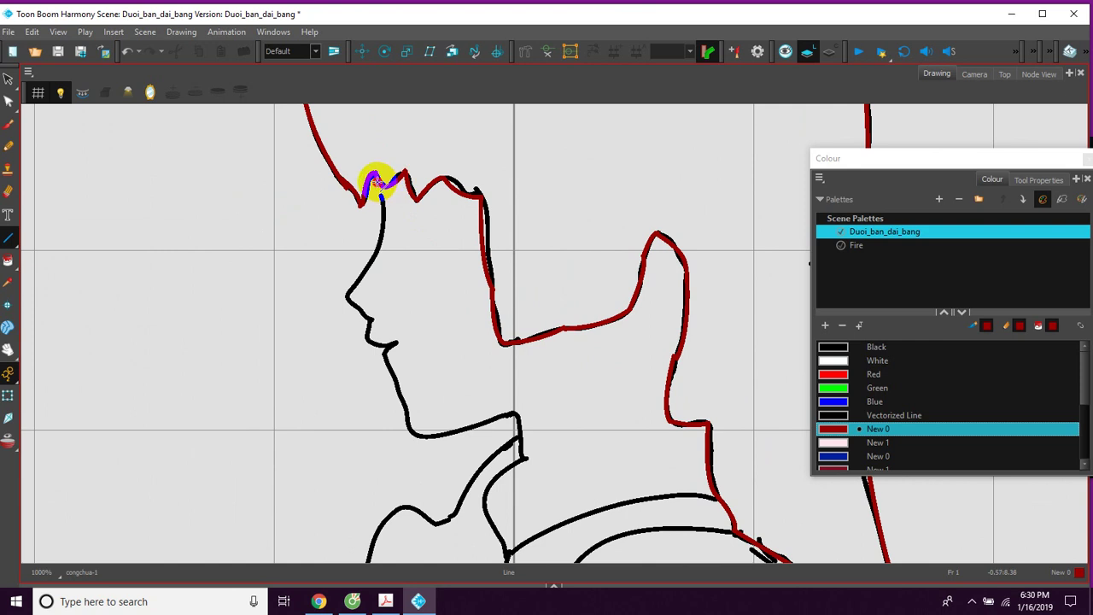
mouse_move(376, 184)
left_mouse_down()
mouse_move(378, 231)
mouse_move(346, 299)
left_mouse_up()
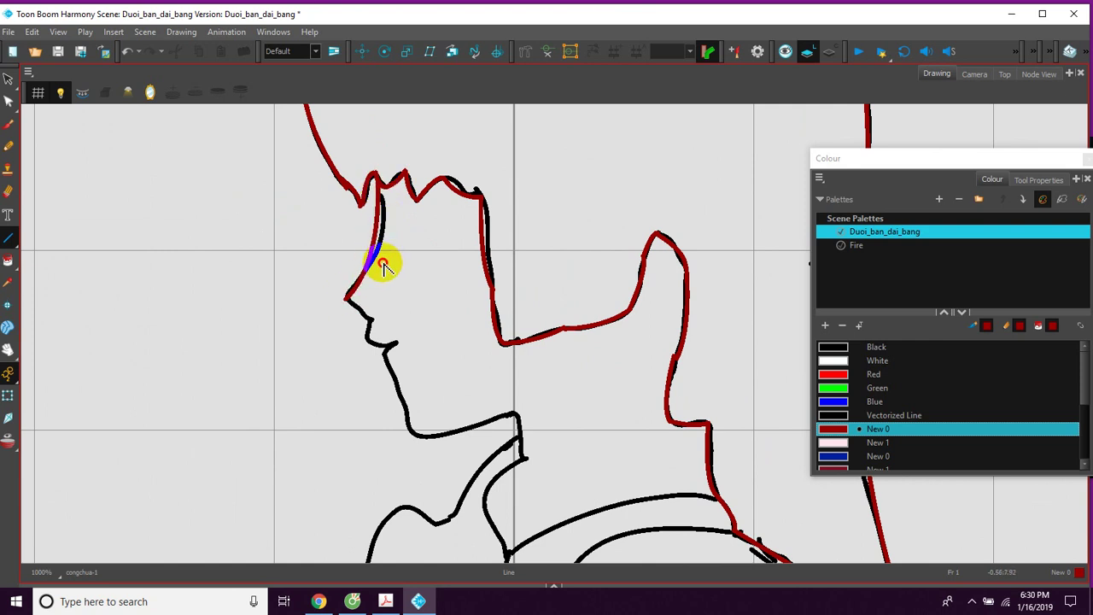
left_click_drag(391, 253, 395, 249)
left_click_drag(391, 315, 411, 261)
Trace the underside of the nose, the upper lip and the mouth notch with short curved lines
scroll(407, 263, "up", 2)
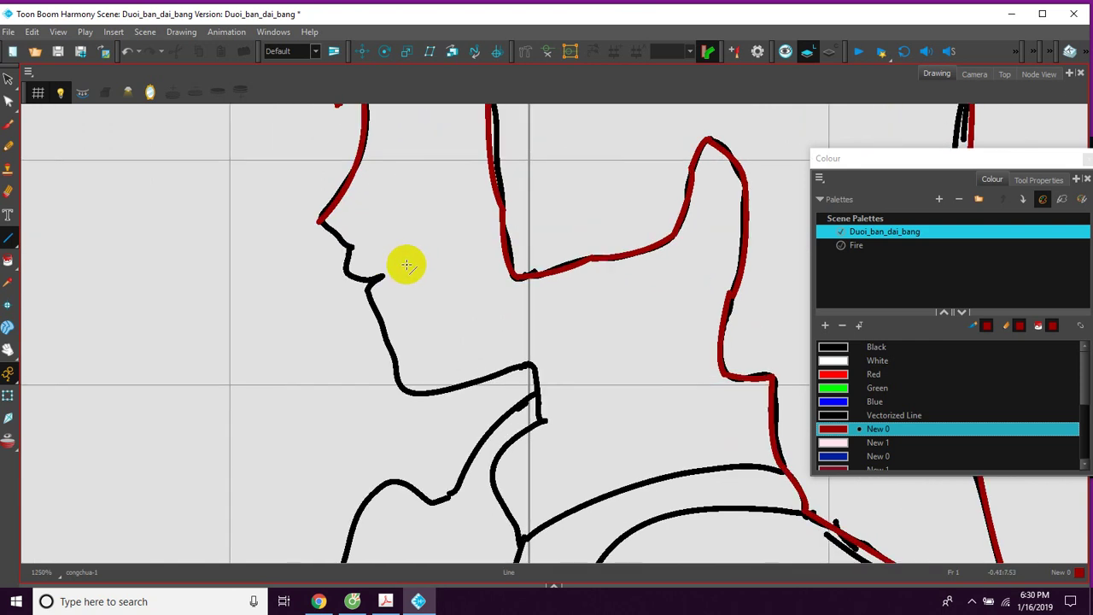
left_click_drag(357, 217, 407, 250)
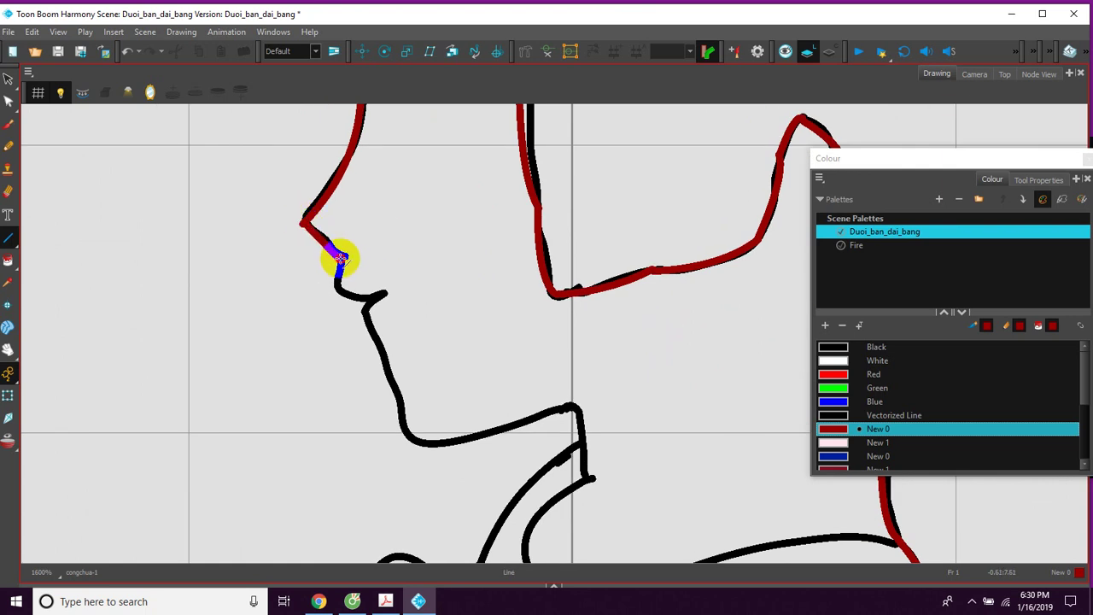
left_click_drag(315, 254, 313, 254)
left_click_drag(422, 269, 396, 230)
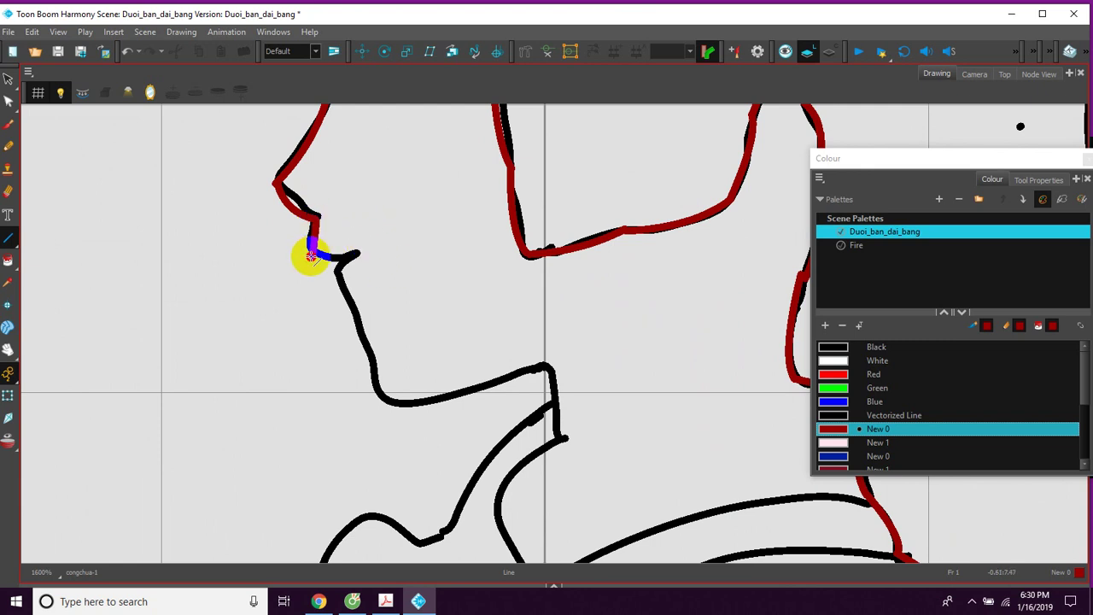
mouse_move(361, 233)
left_mouse_down()
mouse_move(385, 219)
mouse_move(350, 217)
mouse_move(356, 245)
mouse_move(354, 217)
left_mouse_up()
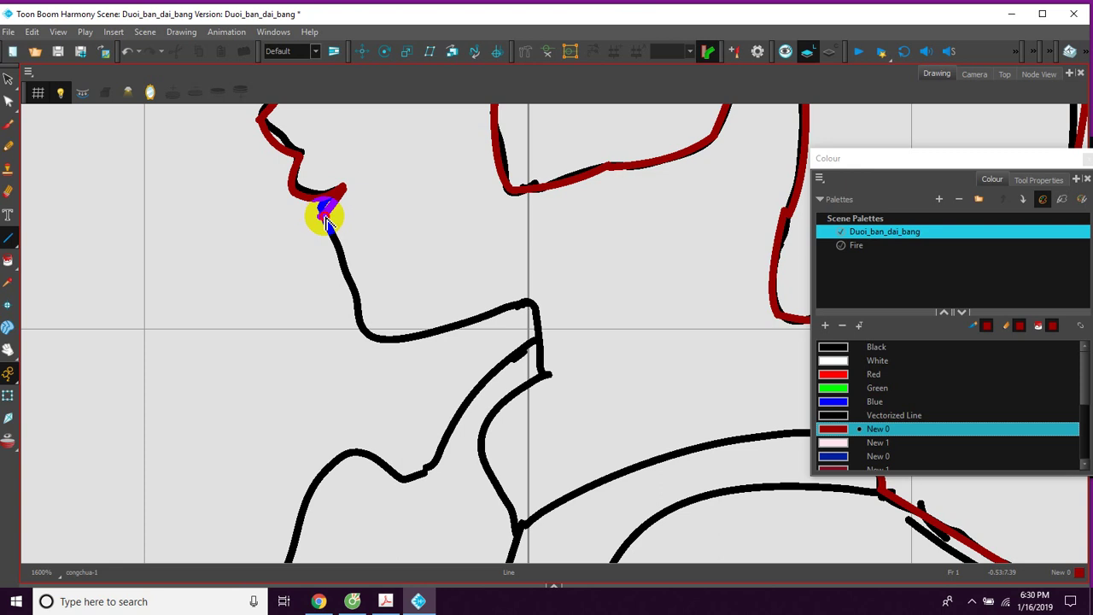
left_click_drag(367, 247, 347, 229)
Trace the chin and the curved jawline, and continue down the short front edge of the neck to the collar
mouse_move(314, 210)
left_mouse_down()
mouse_move(307, 196)
mouse_move(346, 308)
mouse_move(344, 262)
mouse_move(331, 243)
left_mouse_up()
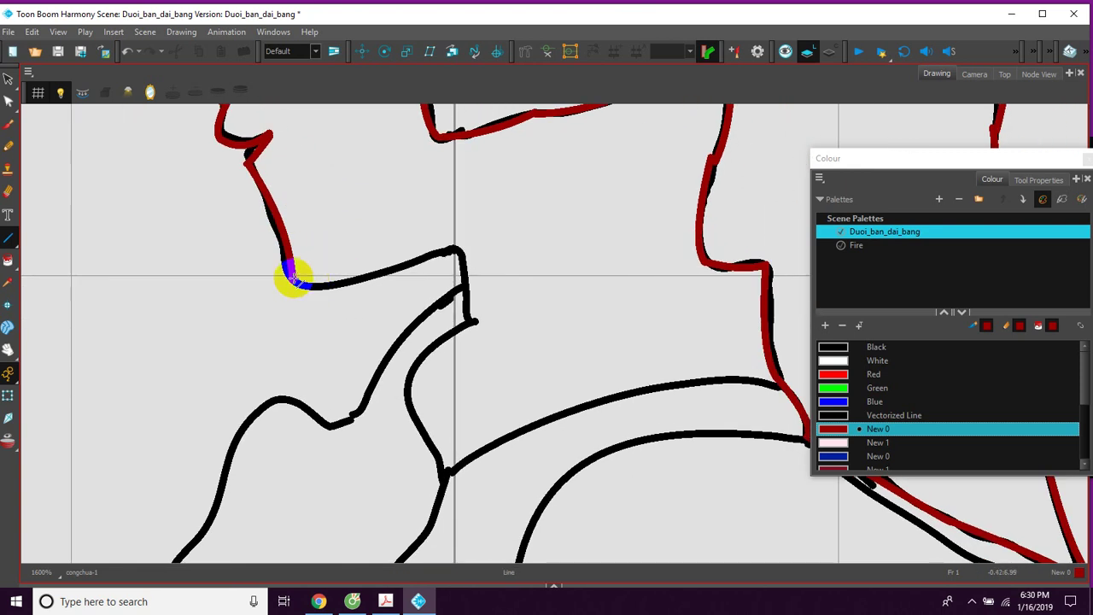
mouse_move(295, 278)
left_mouse_down()
mouse_move(379, 274)
mouse_move(447, 252)
left_mouse_up()
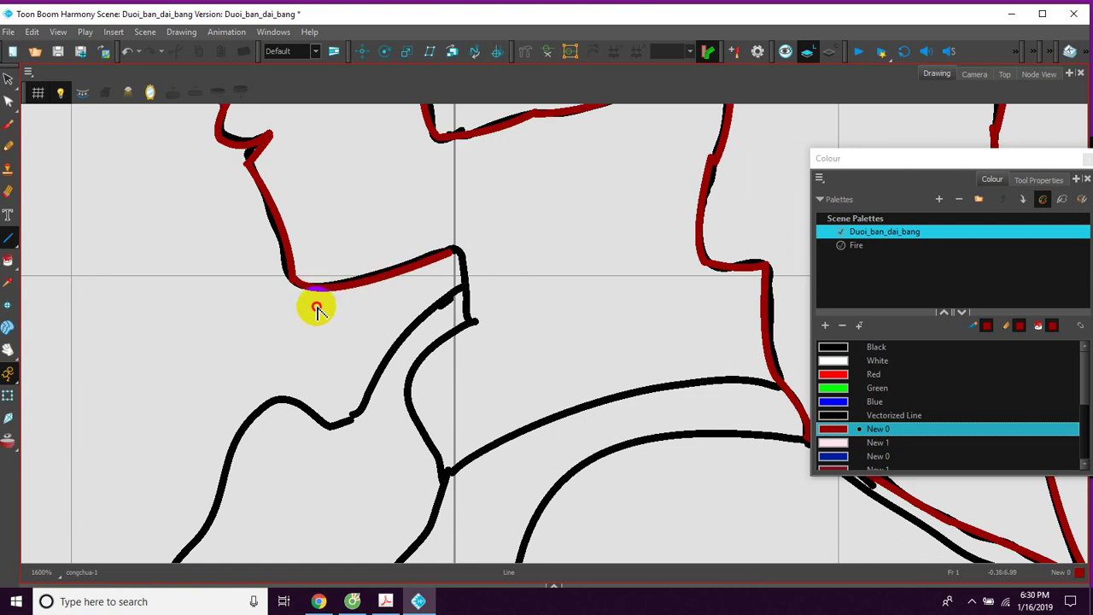
left_click_drag(414, 288, 363, 258)
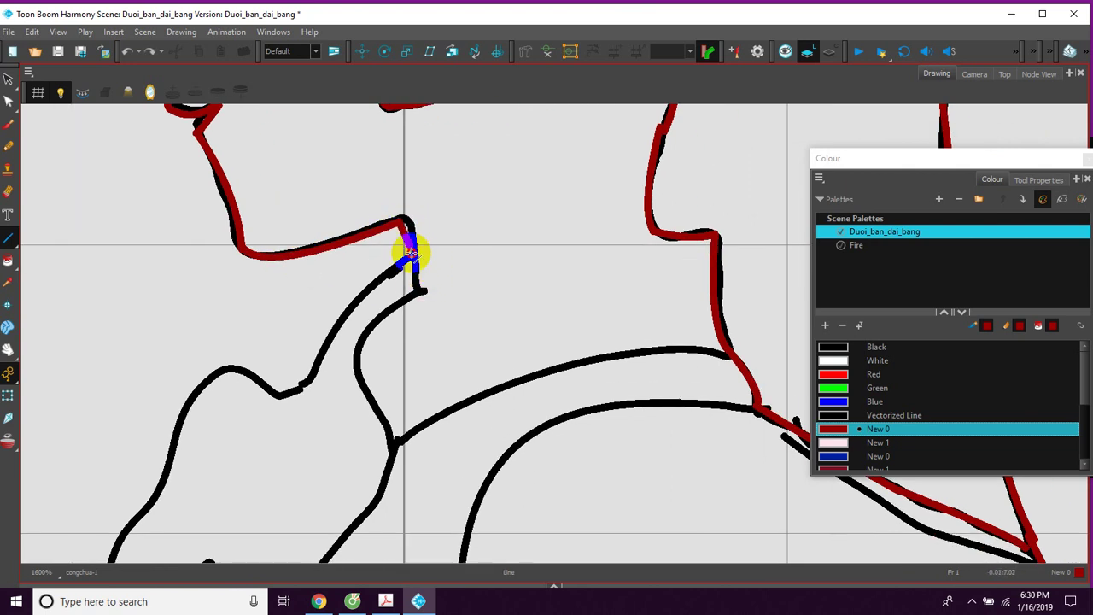
left_click_drag(411, 256, 422, 254)
mouse_move(469, 225)
left_mouse_down()
mouse_move(424, 321)
mouse_move(453, 232)
left_mouse_up()
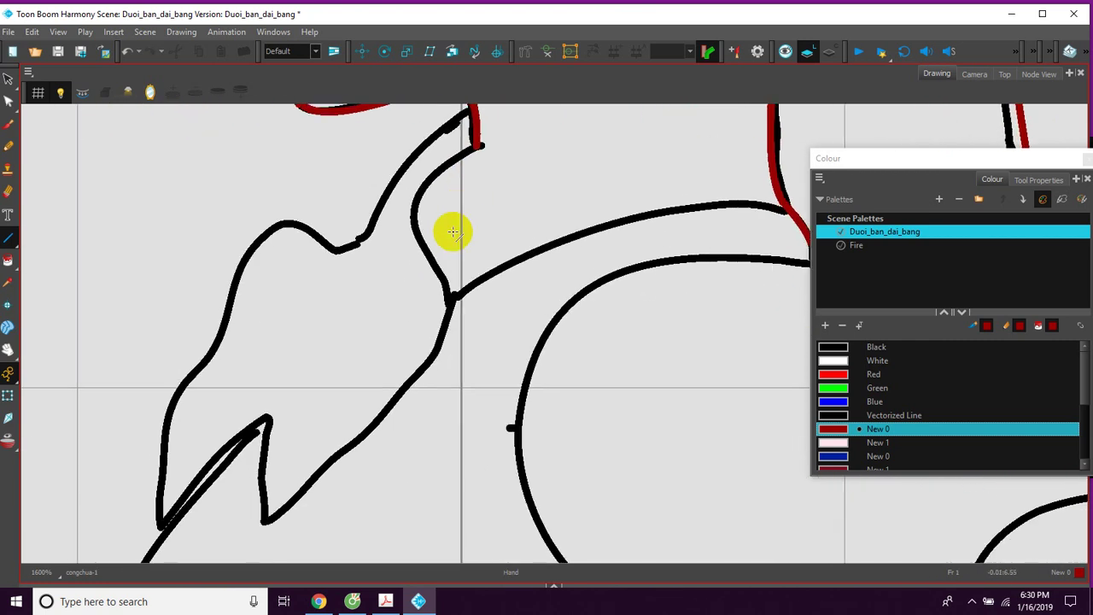
Trace the inner edge of the collar and the curved neckline across to the hair at the back of the neck
scroll(455, 234, "down", 6)
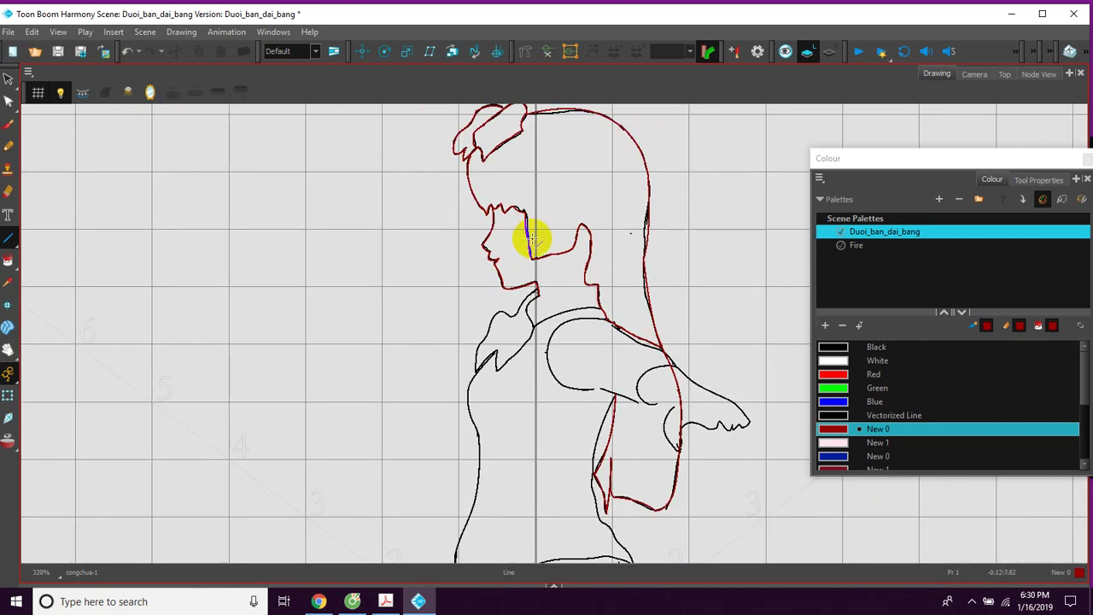
scroll(525, 251, "up", 4)
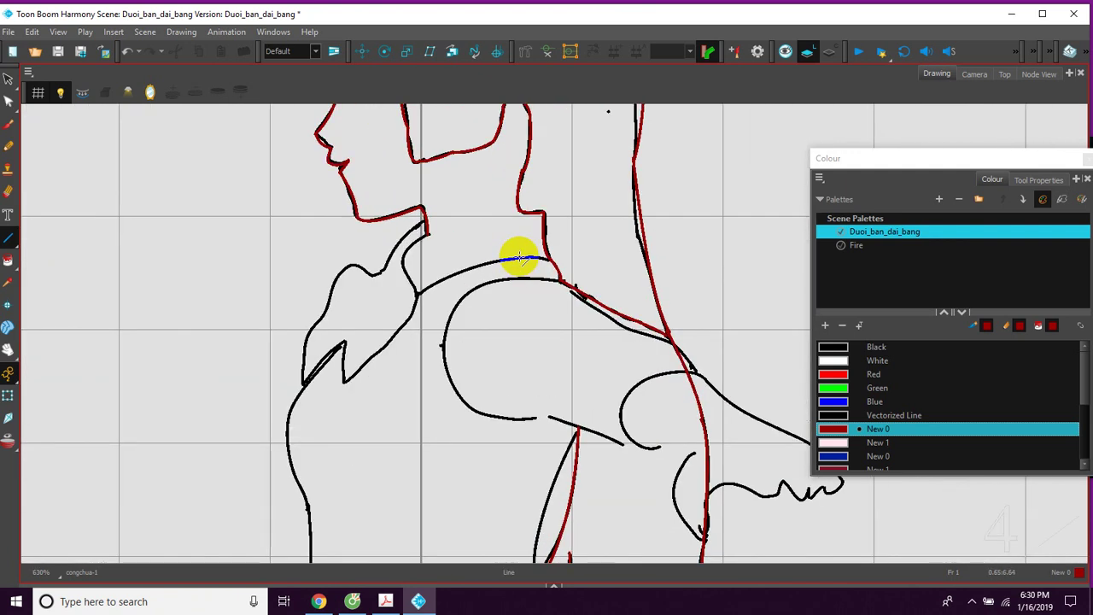
left_click_drag(441, 208, 460, 258)
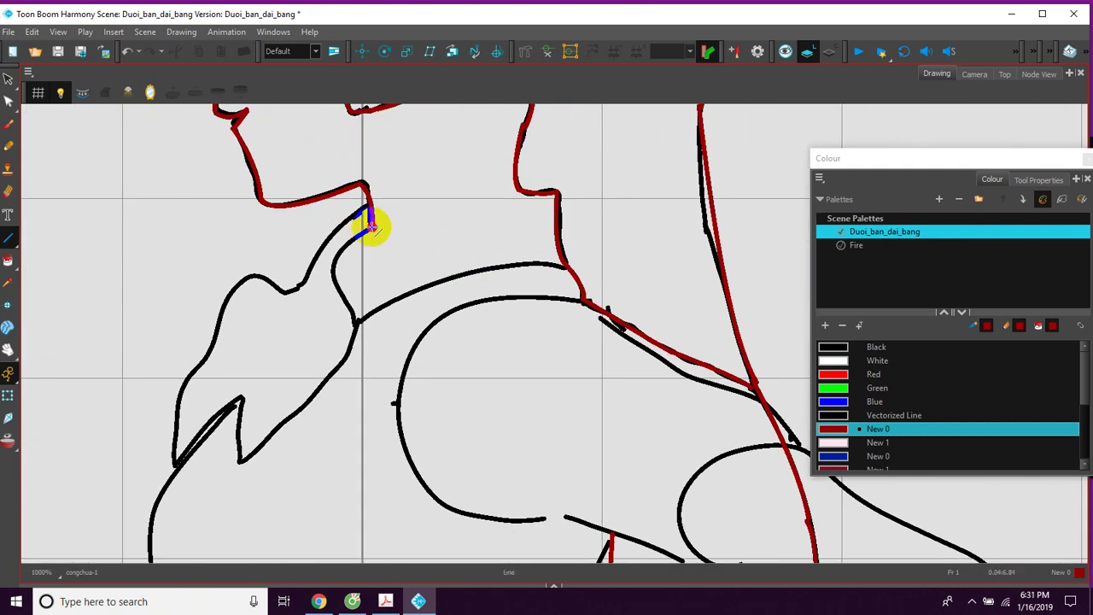
left_click_drag(373, 226, 331, 267)
mouse_move(388, 290)
left_mouse_down()
mouse_move(369, 254)
mouse_move(336, 288)
left_mouse_up()
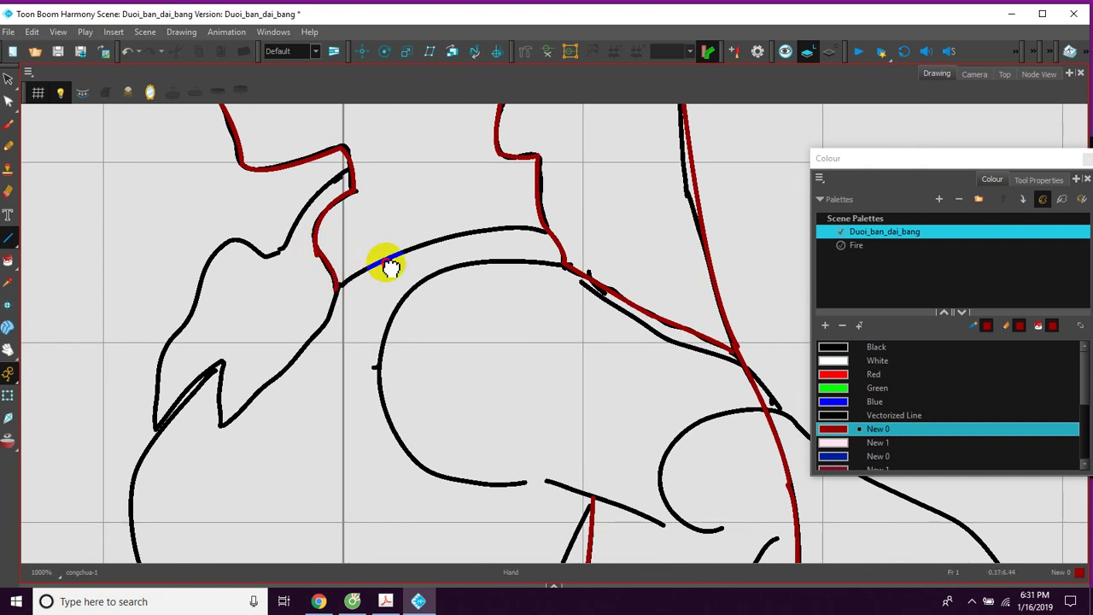
mouse_move(388, 264)
left_mouse_down()
mouse_move(359, 286)
mouse_move(419, 251)
mouse_move(379, 273)
mouse_move(428, 259)
mouse_move(397, 269)
mouse_move(481, 261)
mouse_move(470, 270)
left_mouse_up()
left_click_drag(464, 227, 479, 317)
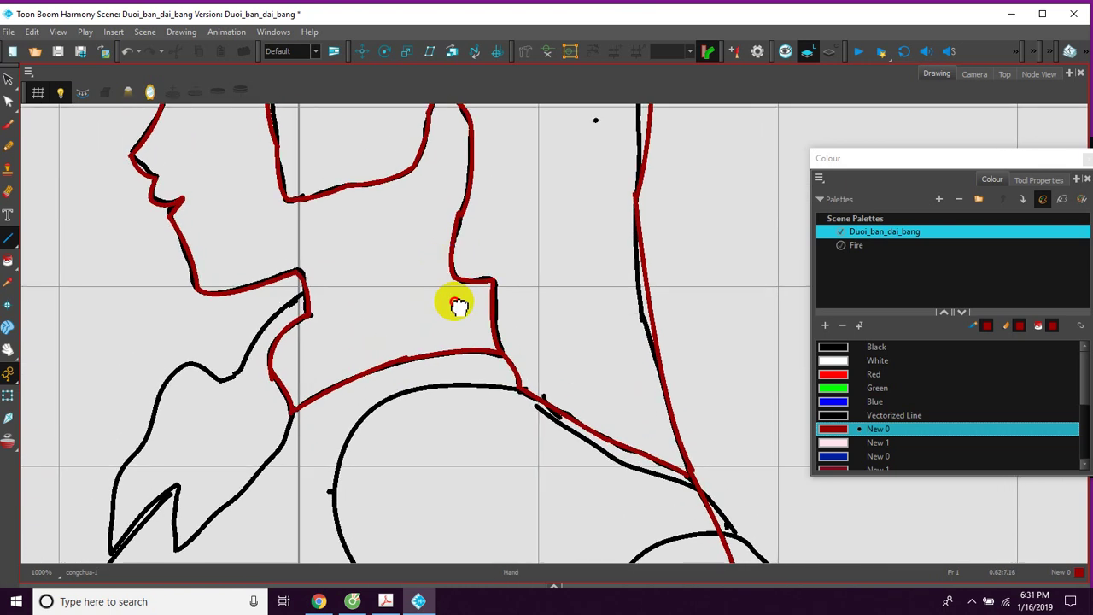
Set the Line tool's size to 1 for the finer facial details
left_click_drag(410, 166, 483, 261)
left_click_drag(368, 254, 480, 261)
key("2")
scroll(492, 262, "up", 2)
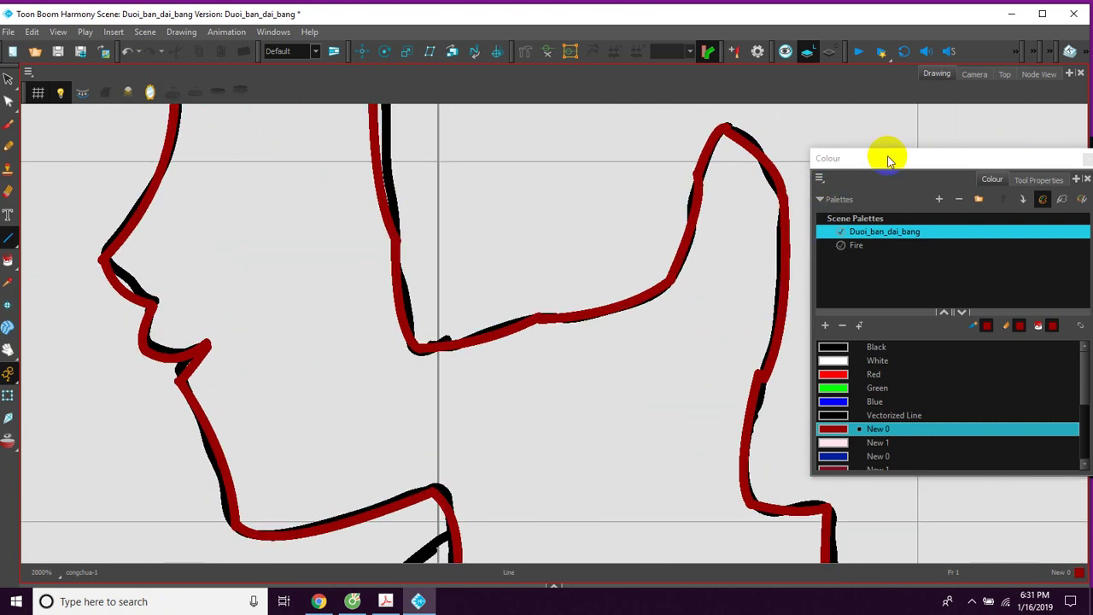
left_click_drag(891, 161, 824, 124)
left_click(973, 140)
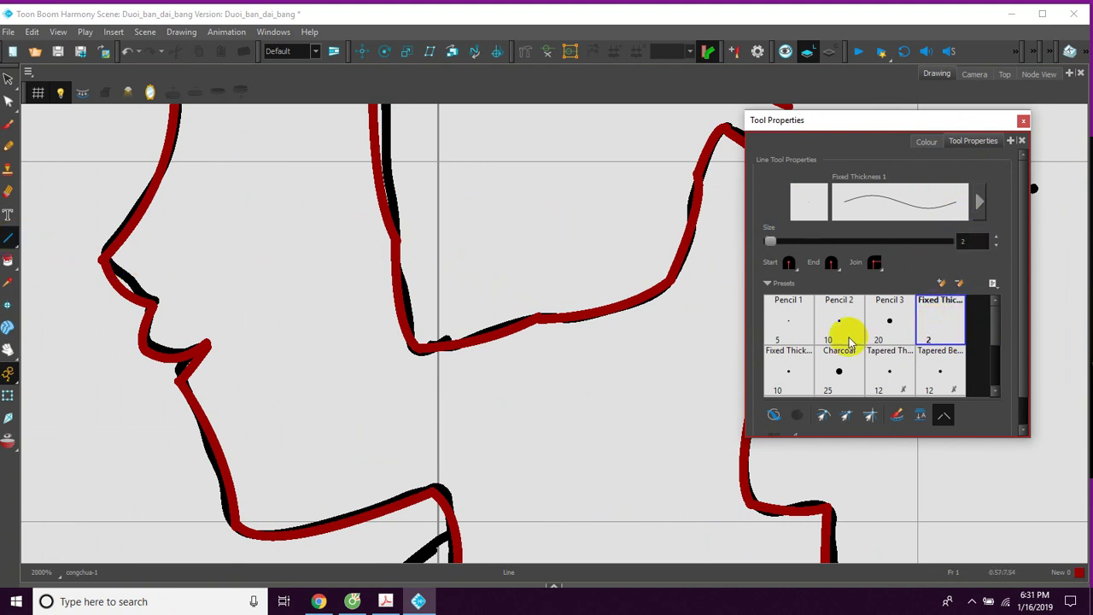
double_click(958, 242)
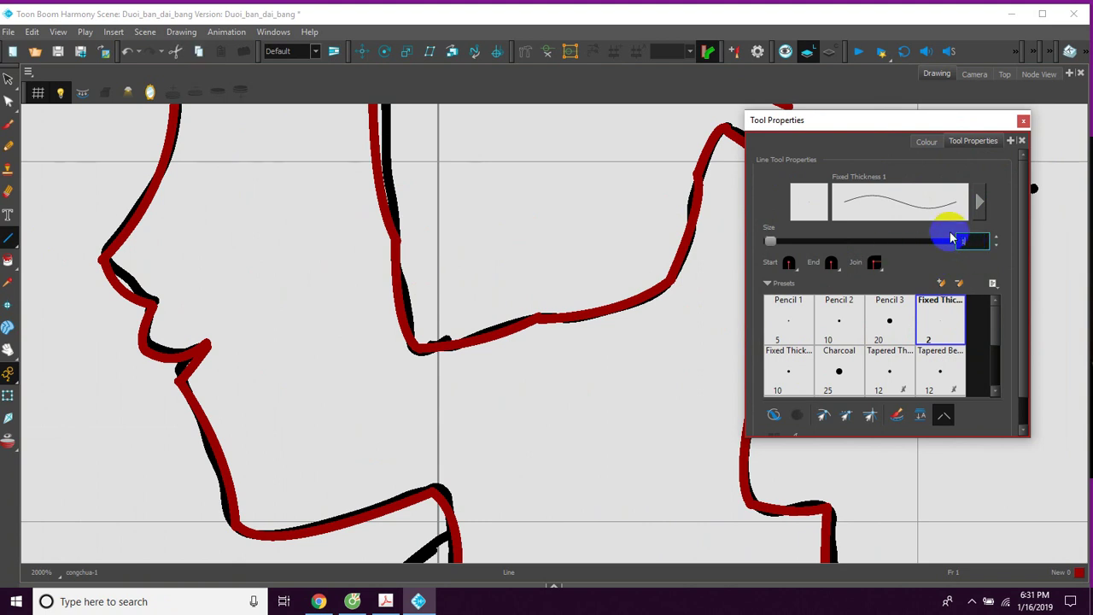
type("1")
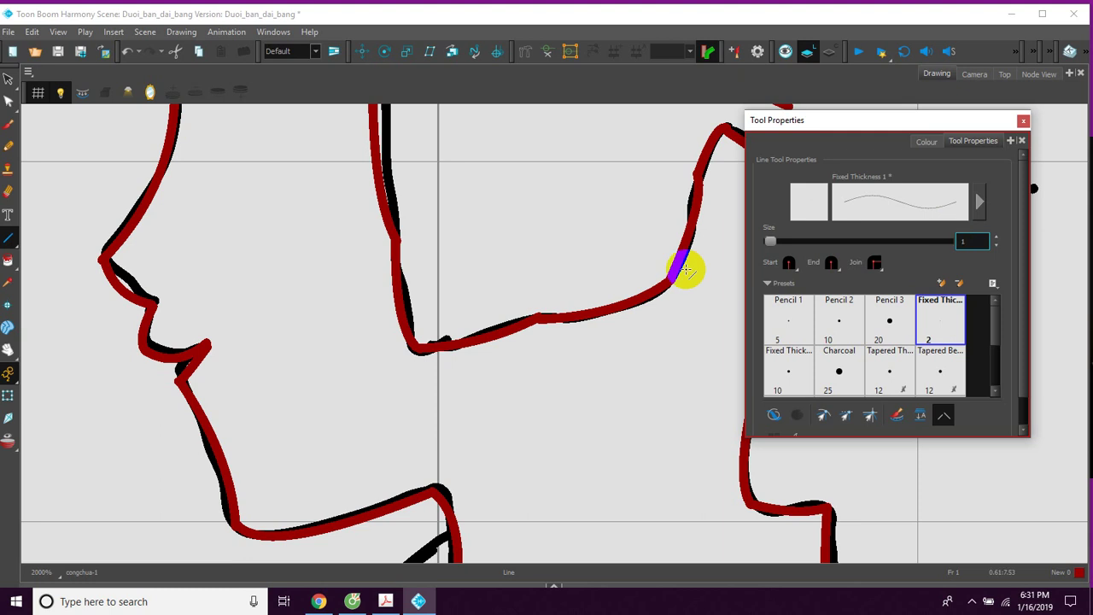
Draw a thin arched eyelid crease on the face just below the fringe
left_click_drag(464, 225, 522, 274)
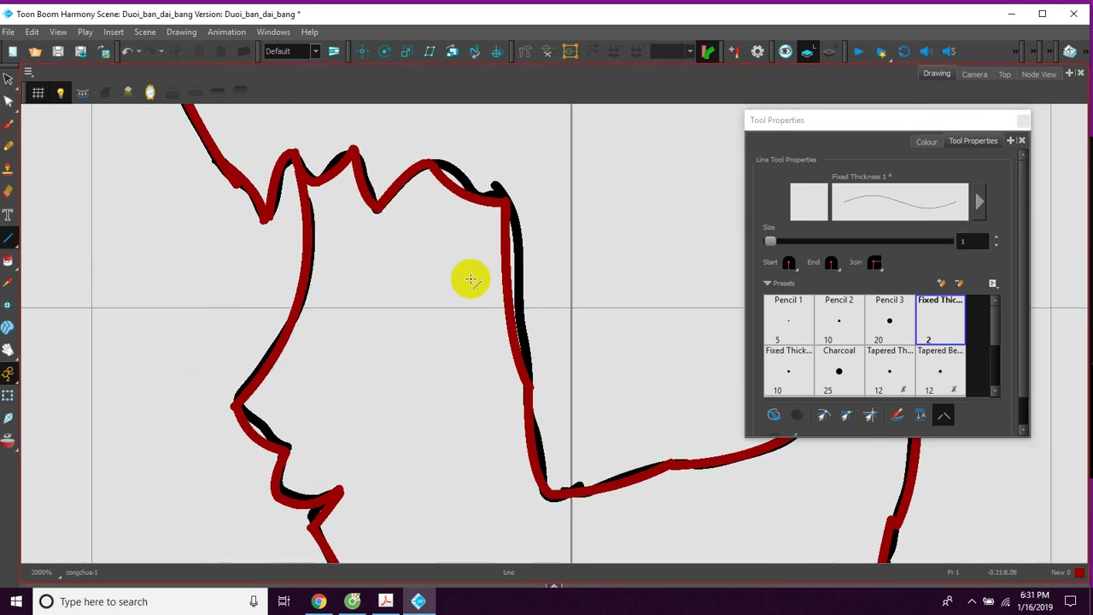
key("2")
key("2")
left_click_drag(367, 246, 450, 299)
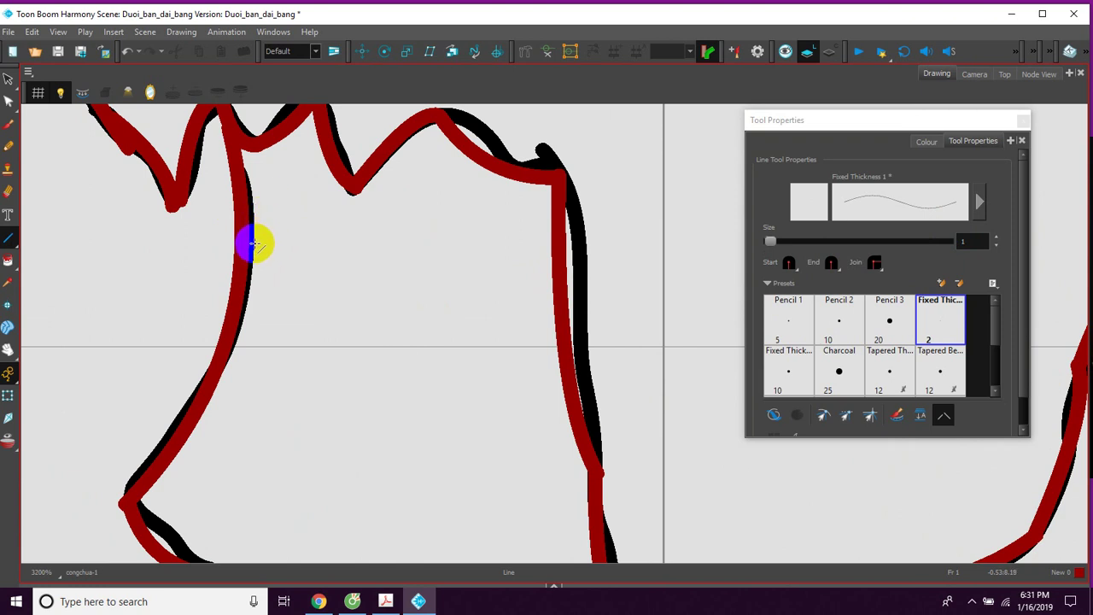
mouse_move(253, 245)
left_mouse_down()
mouse_move(296, 195)
mouse_move(288, 185)
mouse_move(376, 178)
mouse_move(402, 231)
left_mouse_up()
left_click_drag(365, 261, 411, 237)
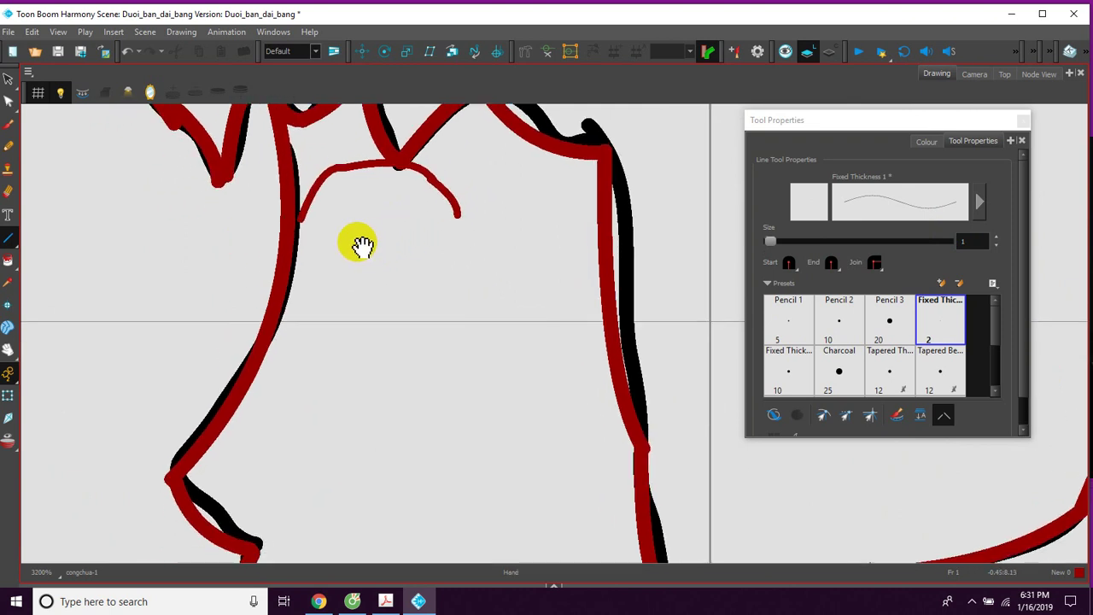
Draw the almond-shaped eye outline under the crease with two curved lines for the upper and lower lids
mouse_move(322, 229)
left_mouse_down()
mouse_move(367, 199)
mouse_move(443, 215)
left_mouse_up()
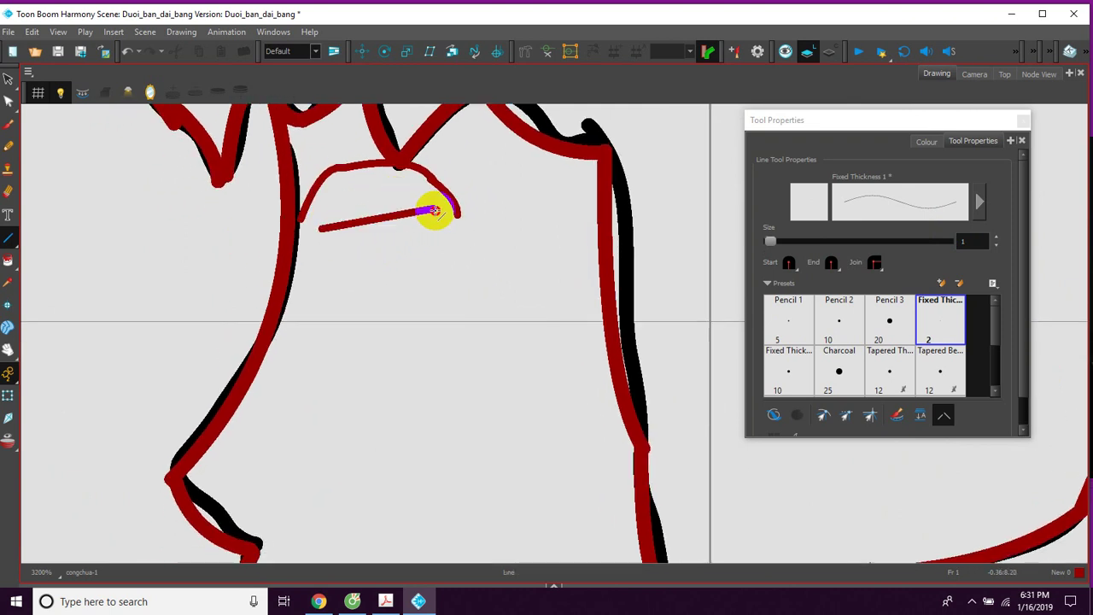
left_click_drag(384, 184, 369, 156)
mouse_move(320, 228)
left_mouse_down()
mouse_move(383, 247)
mouse_move(443, 219)
left_mouse_up()
left_click_drag(384, 261, 390, 339)
mouse_move(454, 310)
left_mouse_down()
mouse_move(401, 272)
mouse_move(417, 308)
left_mouse_up()
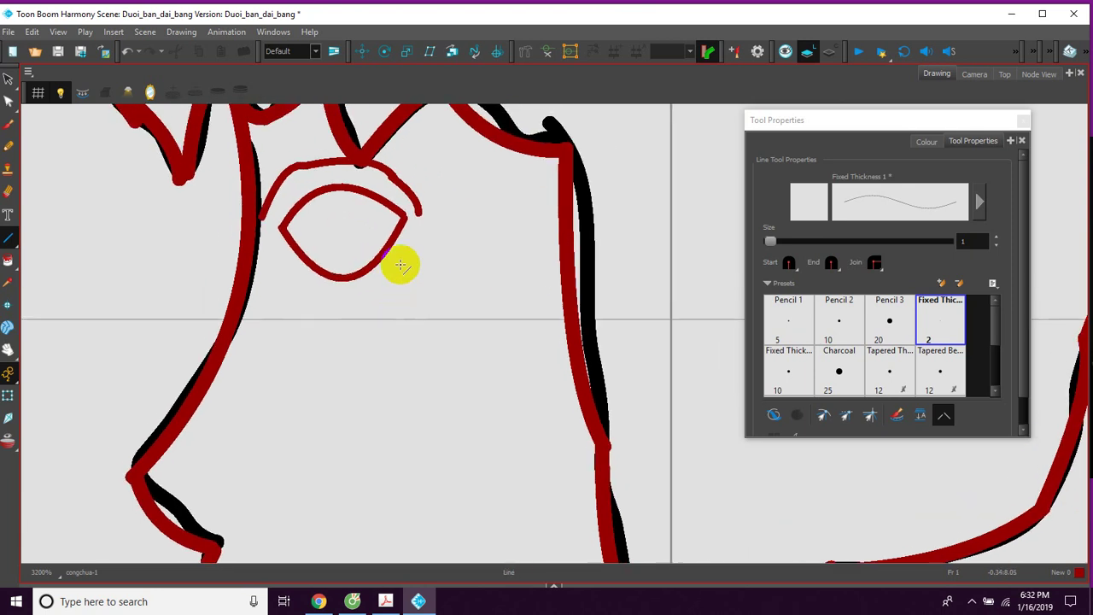
Draw the rounded iris inside the eye outline with short curved lines
left_click_drag(327, 191, 318, 214)
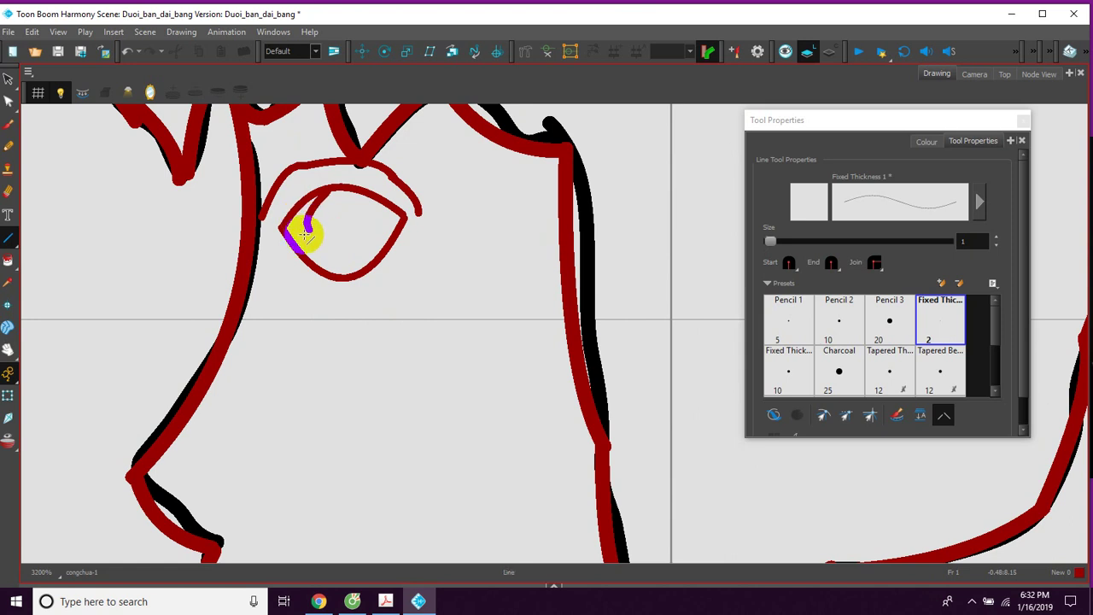
mouse_move(305, 233)
left_mouse_down()
mouse_move(313, 263)
mouse_move(379, 262)
mouse_move(362, 200)
mouse_move(373, 219)
mouse_move(385, 195)
mouse_move(375, 259)
mouse_move(329, 249)
mouse_move(313, 262)
mouse_move(325, 253)
left_mouse_up()
scroll(325, 253, "down", 5)
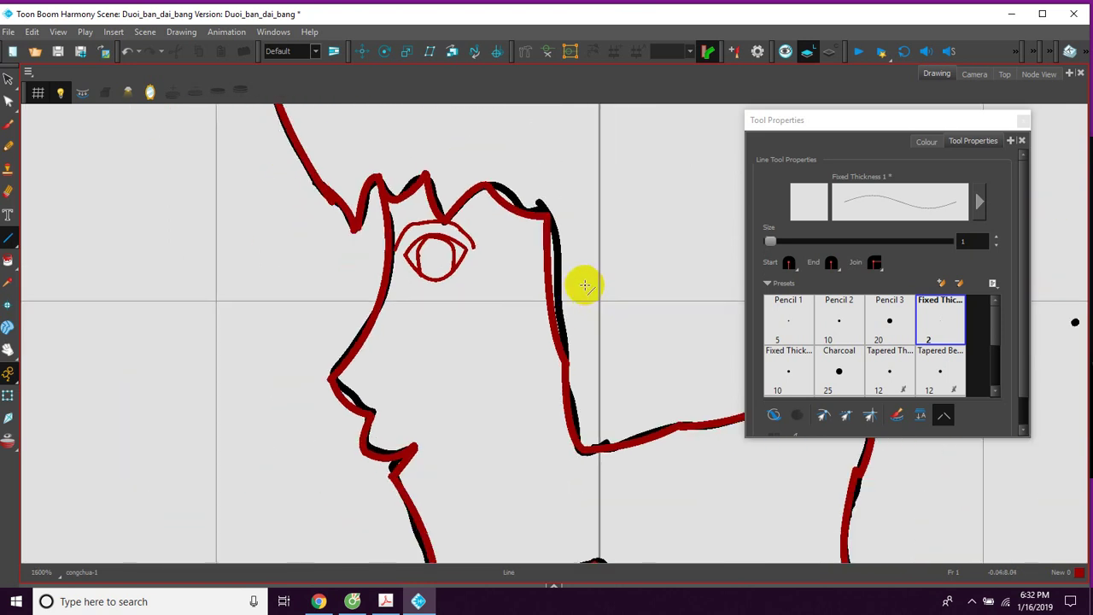
Trace the upper front edge of the pointed collar flap from the neck to its notch and over the rounded hump
scroll(588, 279, "down", 1)
key("space")
mouse_move(642, 274)
left_mouse_down()
mouse_move(591, 261)
mouse_move(530, 349)
mouse_move(537, 311)
mouse_move(520, 302)
mouse_move(495, 227)
mouse_move(506, 128)
left_mouse_up()
left_click_drag(499, 327, 464, 268)
scroll(512, 278, "down", 2)
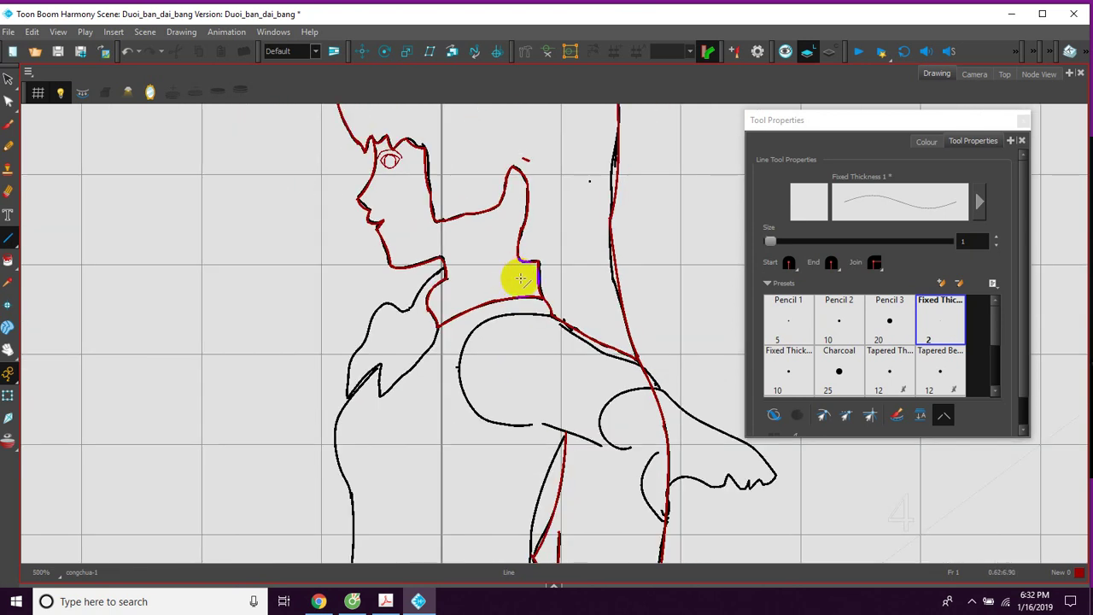
left_click_drag(528, 346, 510, 275)
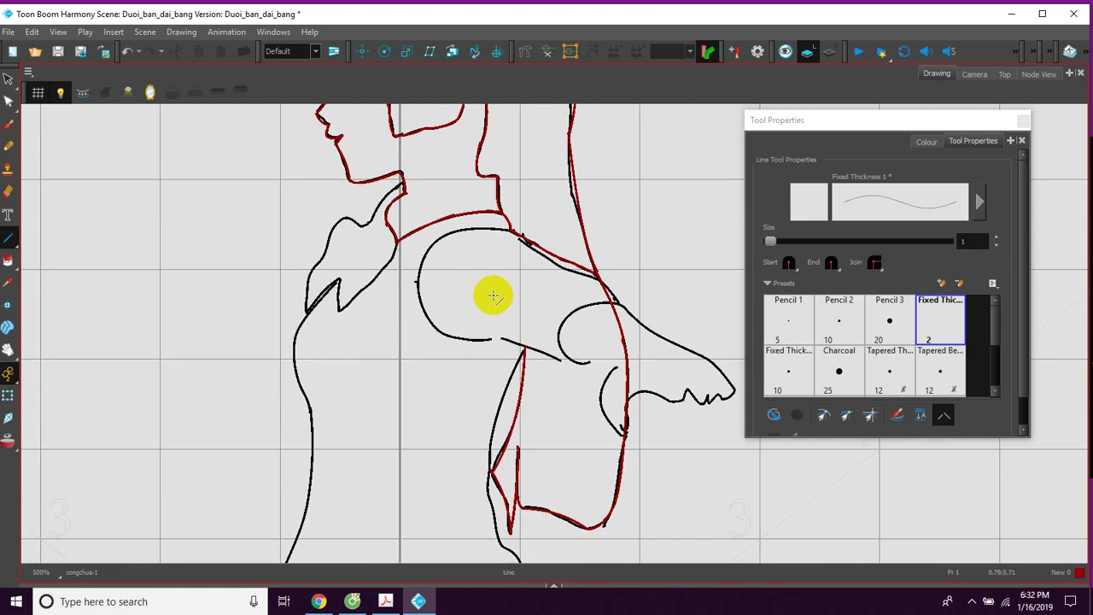
scroll(494, 295, "up", 3)
left_click_drag(359, 232, 495, 217)
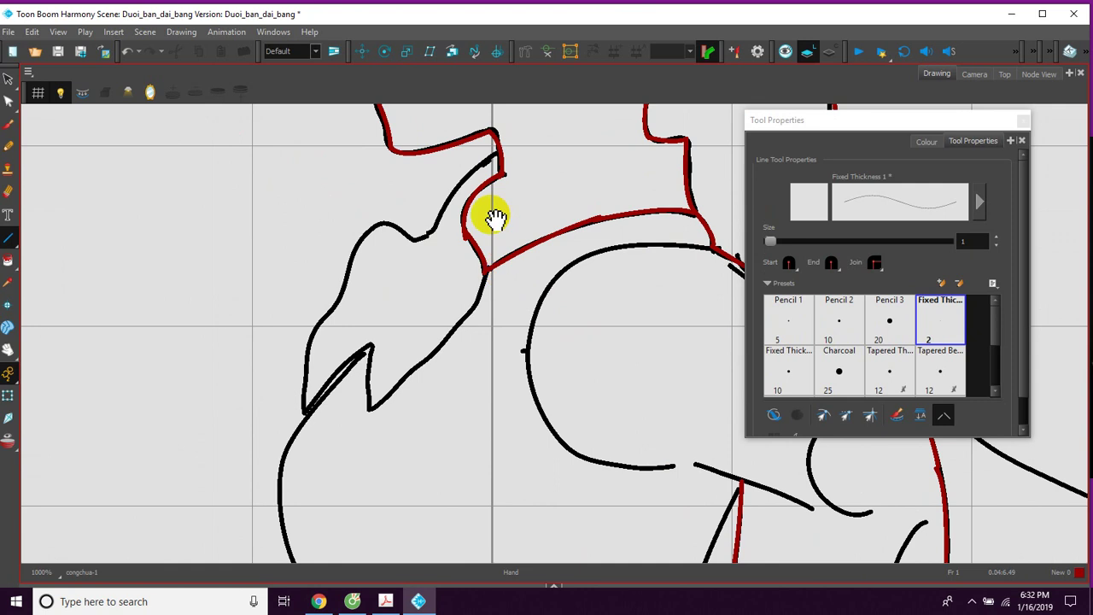
mouse_move(475, 168)
left_mouse_down()
mouse_move(489, 154)
mouse_move(427, 231)
mouse_move(434, 193)
mouse_move(411, 237)
mouse_move(357, 254)
mouse_move(379, 217)
left_mouse_up()
key("space")
mouse_move(383, 267)
left_mouse_down()
mouse_move(422, 215)
mouse_move(455, 271)
left_mouse_up()
key("2")
key("2")
key("space")
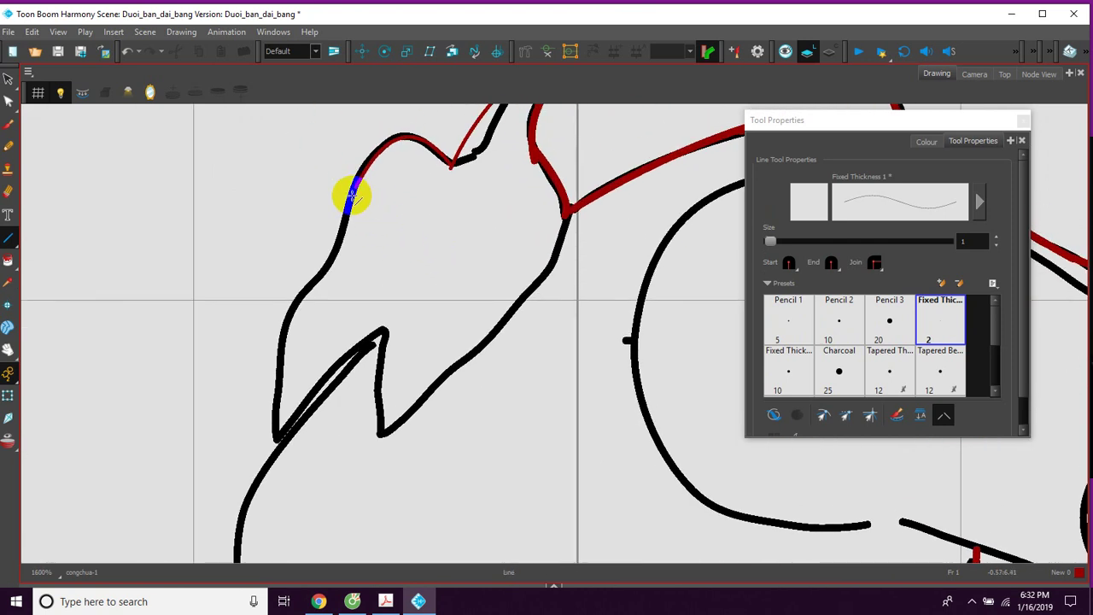
Continue the collar flap's front edge down to its lower pointed tip with curved lines
mouse_move(352, 201)
left_mouse_down()
mouse_move(357, 190)
mouse_move(293, 304)
mouse_move(349, 258)
left_mouse_up()
key("space")
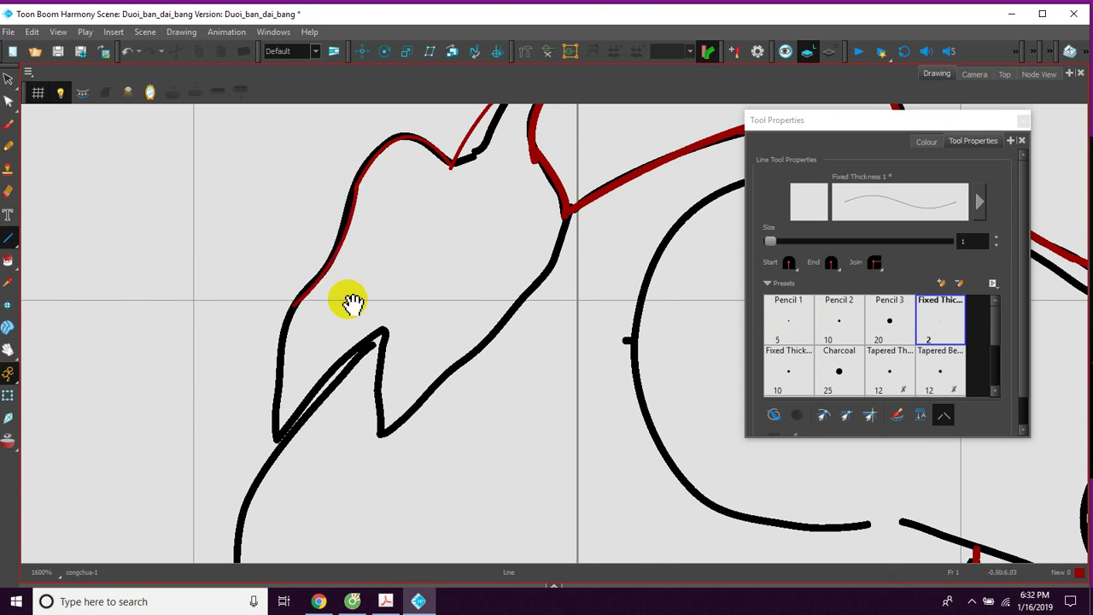
left_click_drag(353, 305, 319, 305)
key("space")
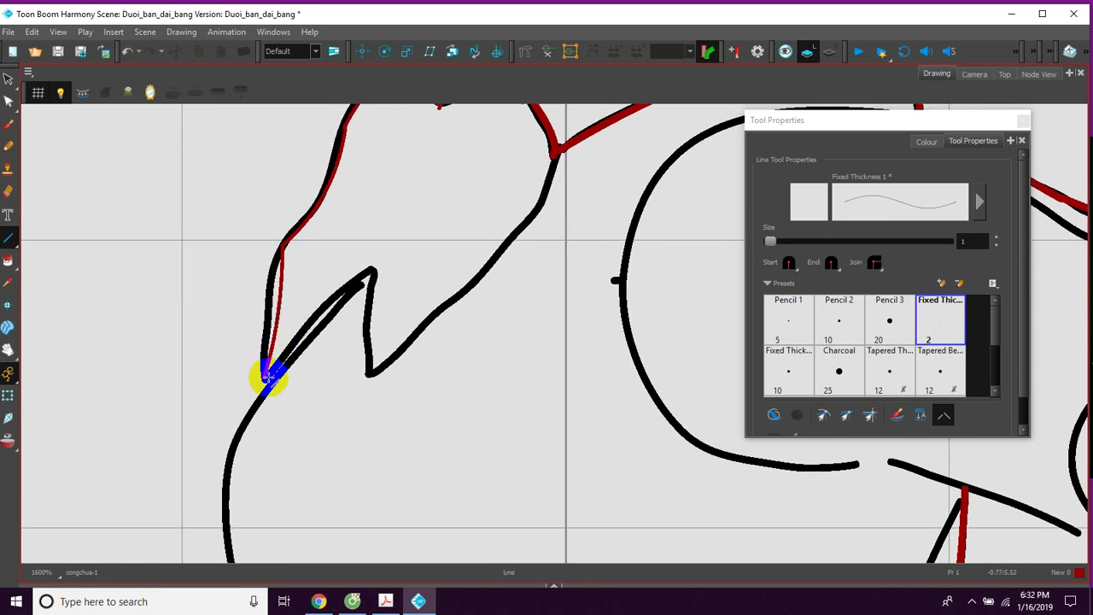
Trace the jagged notch at the collar flap's lower tip and its back edge up to the collar junction with curved red lines
left_click_drag(266, 376, 318, 307)
key("space")
left_click_drag(334, 344, 459, 234)
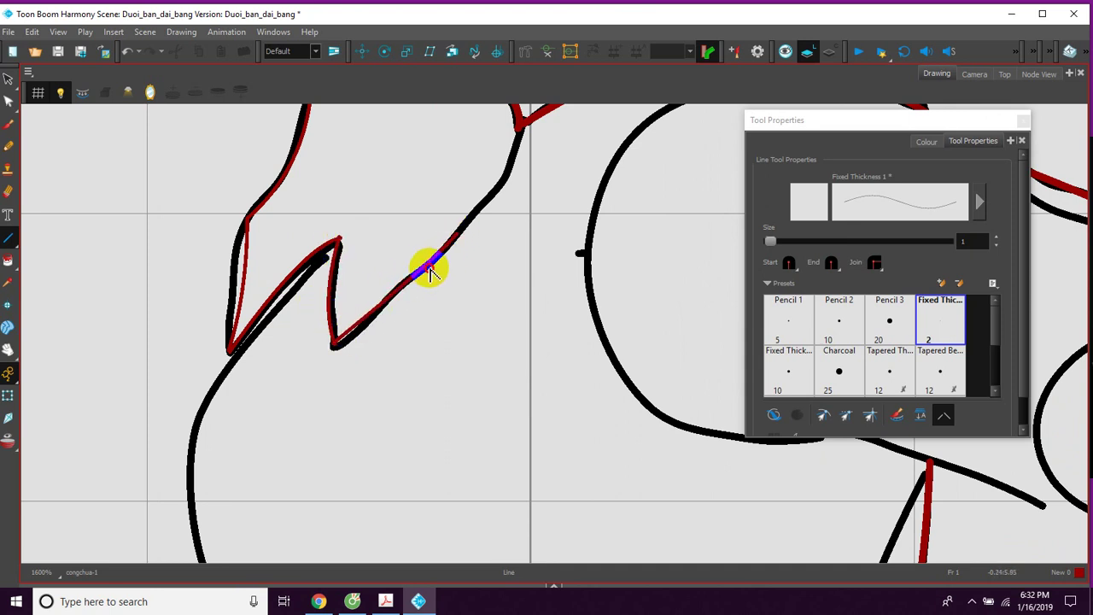
left_click_drag(429, 268, 410, 287)
key("space")
left_click_drag(462, 183, 417, 284)
mouse_move(476, 223)
left_mouse_down()
mouse_move(464, 227)
mouse_move(413, 333)
mouse_move(453, 300)
mouse_move(469, 339)
left_mouse_up()
key("space")
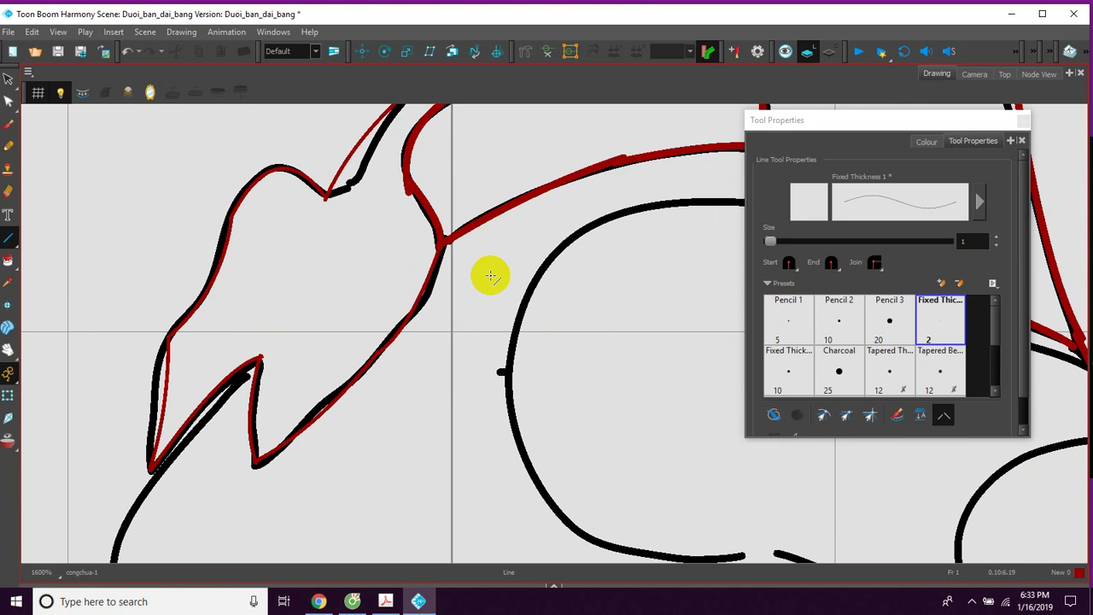
Trace the torso's front outline from inside the collar flap's notch down over the chest curve with connected red curves
key("space")
left_click_drag(432, 386, 472, 285)
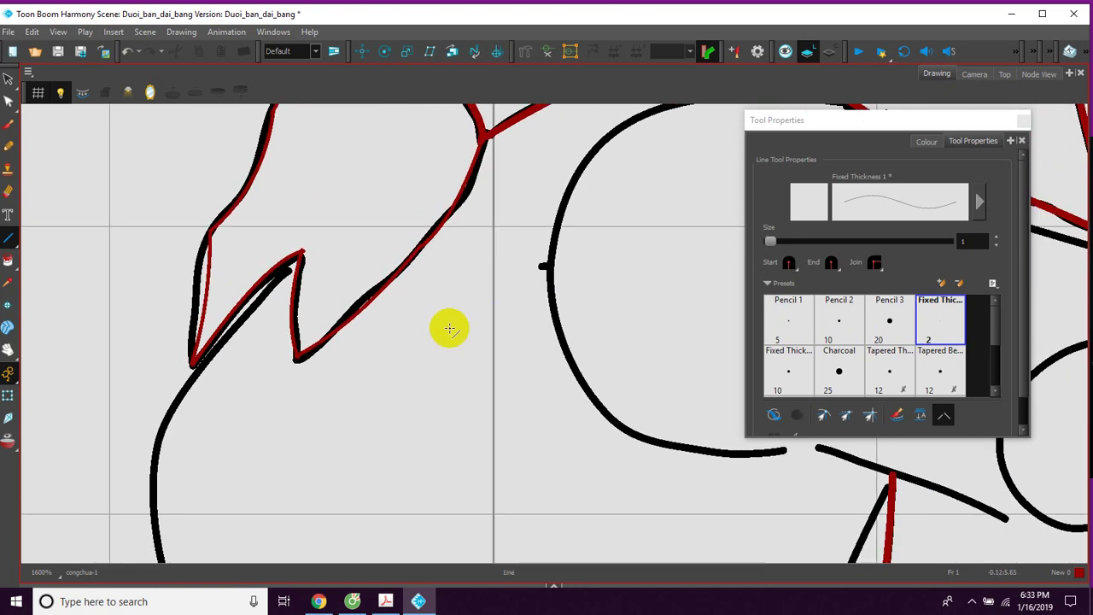
key("1")
key("space")
left_click_drag(434, 374, 446, 331)
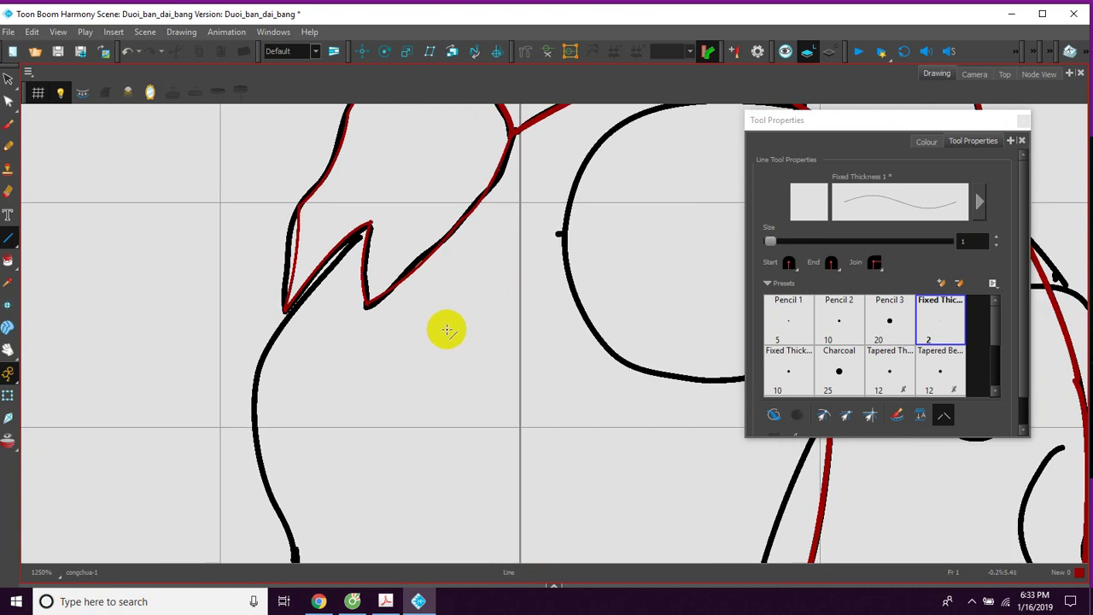
scroll(445, 332, "up", 1)
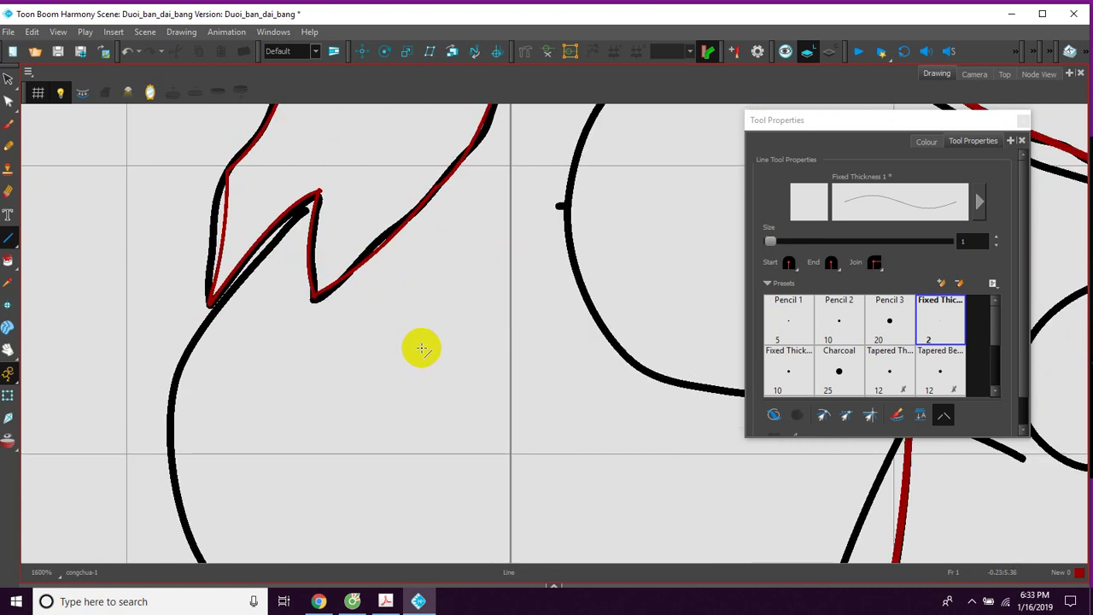
mouse_move(419, 357)
left_mouse_down()
mouse_move(449, 332)
mouse_move(470, 342)
left_mouse_up()
scroll(443, 333, "up", 1)
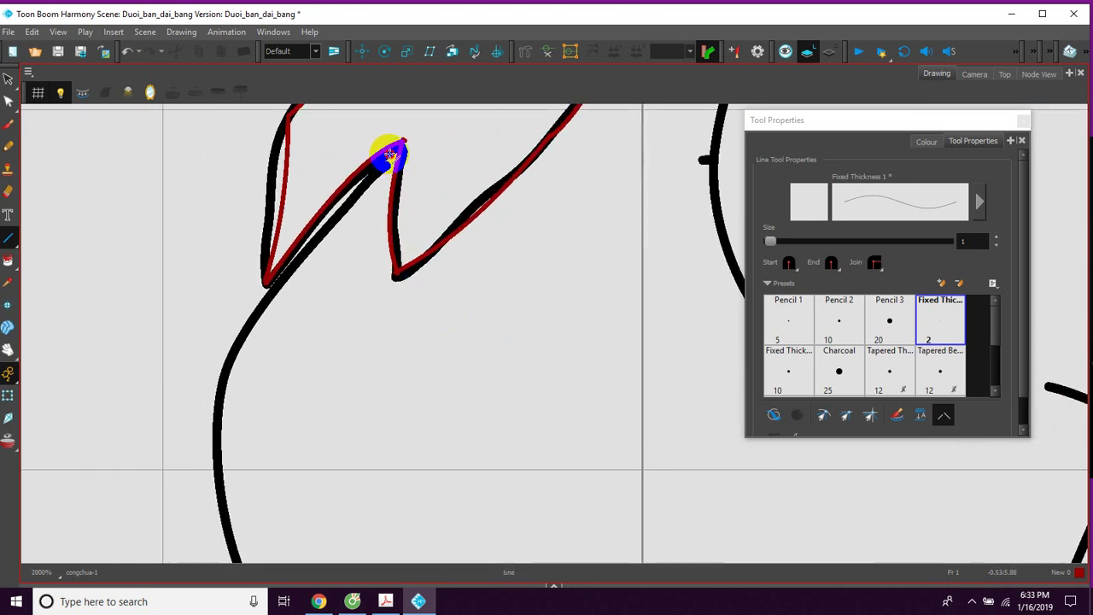
mouse_move(399, 147)
left_mouse_down()
mouse_move(251, 317)
mouse_move(272, 290)
left_mouse_up()
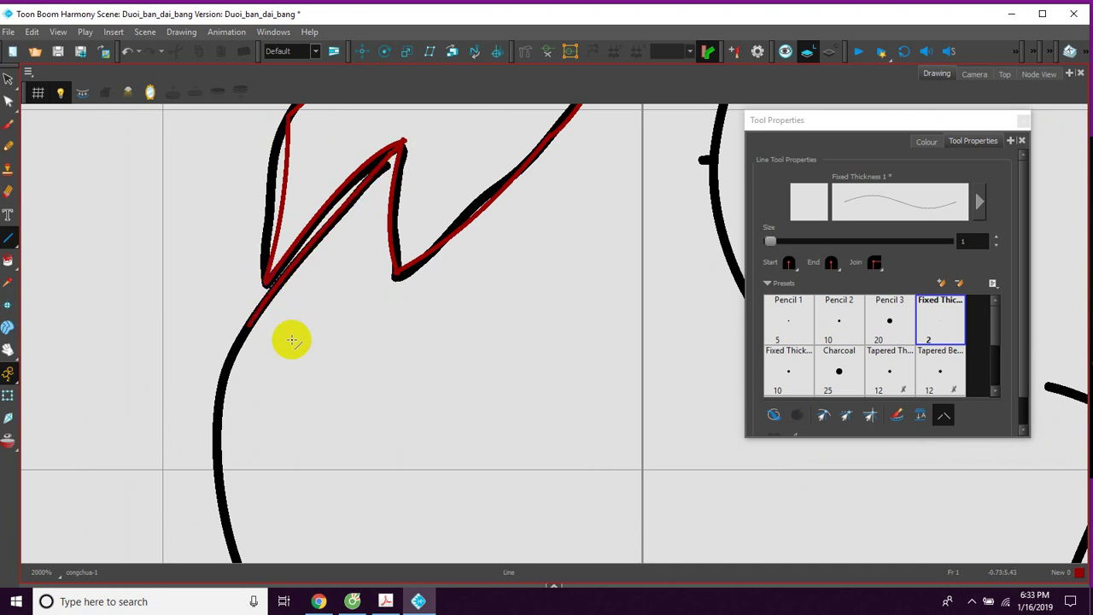
left_click_drag(246, 402, 276, 285)
mouse_move(281, 205)
left_mouse_down()
mouse_move(261, 242)
mouse_move(259, 418)
left_mouse_up()
left_click_drag(303, 384, 232, 171)
mouse_move(190, 205)
left_mouse_down()
mouse_move(268, 385)
mouse_move(249, 467)
left_mouse_up()
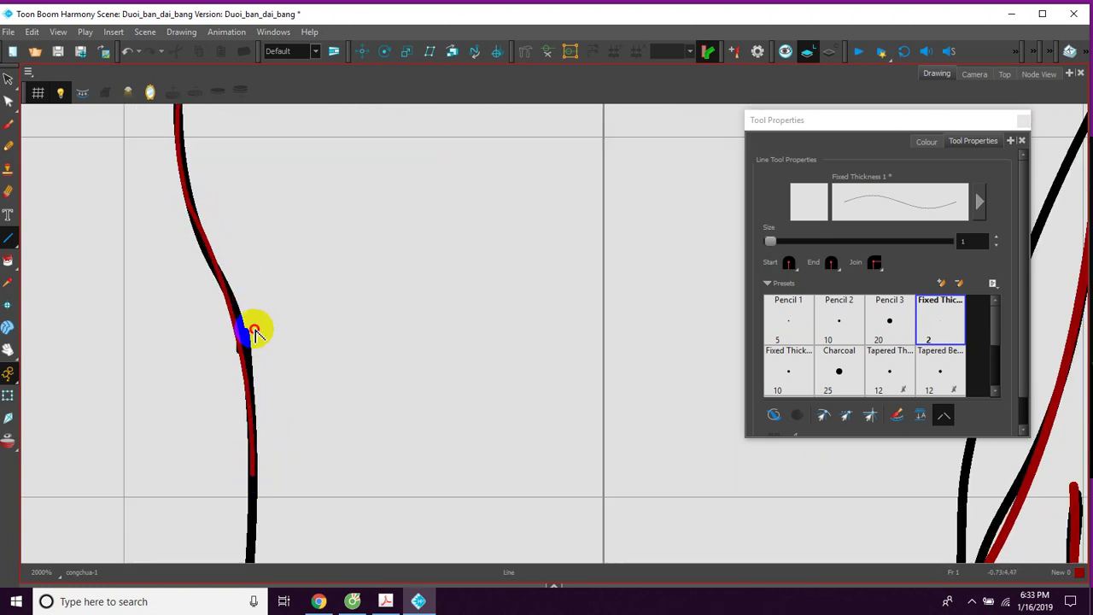
Continue the torso's front outline from the waist down to the front corner of the hem
scroll(336, 325, "down", 2)
scroll(347, 333, "down", 2)
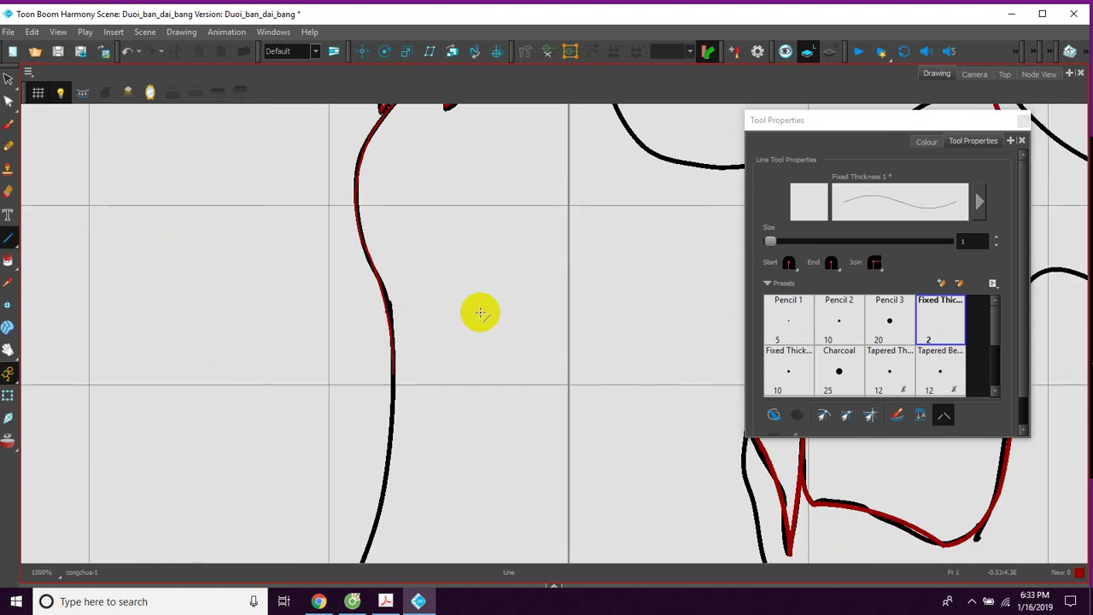
left_click_drag(470, 326, 328, 428)
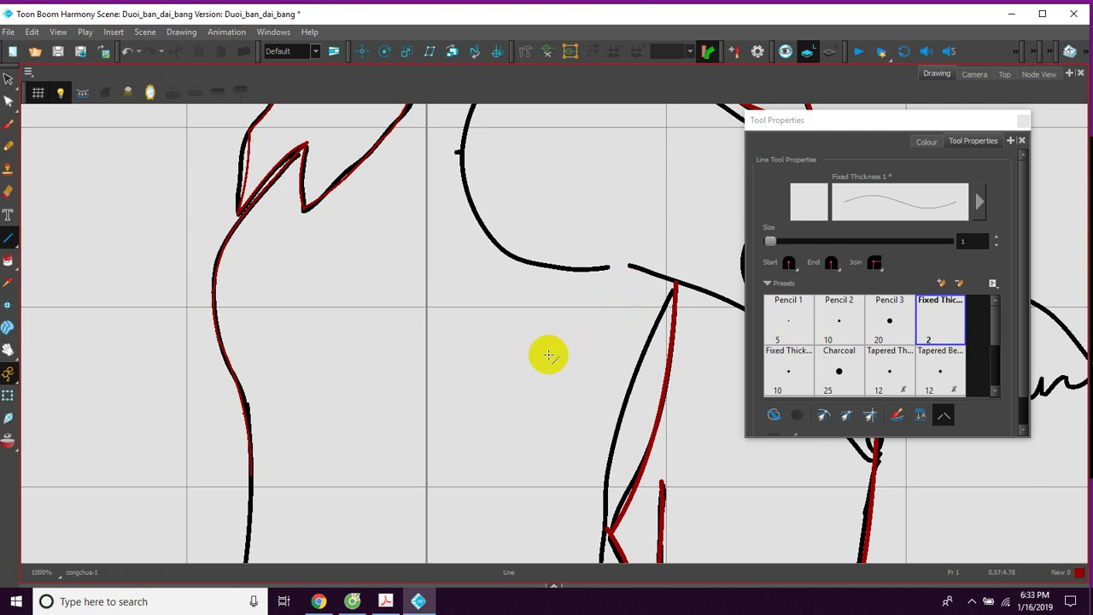
mouse_move(390, 458)
left_mouse_down()
mouse_move(402, 329)
mouse_move(392, 342)
mouse_move(408, 315)
mouse_move(417, 337)
mouse_move(427, 311)
mouse_move(462, 300)
mouse_move(458, 342)
left_mouse_up()
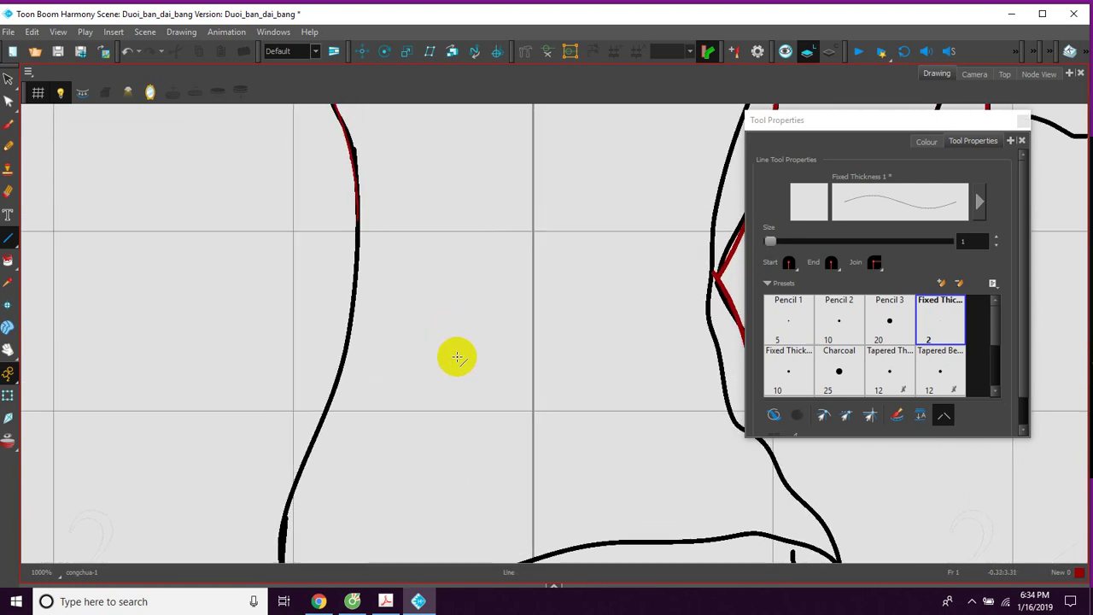
left_click_drag(450, 354, 465, 316)
scroll(399, 202, "up", 3)
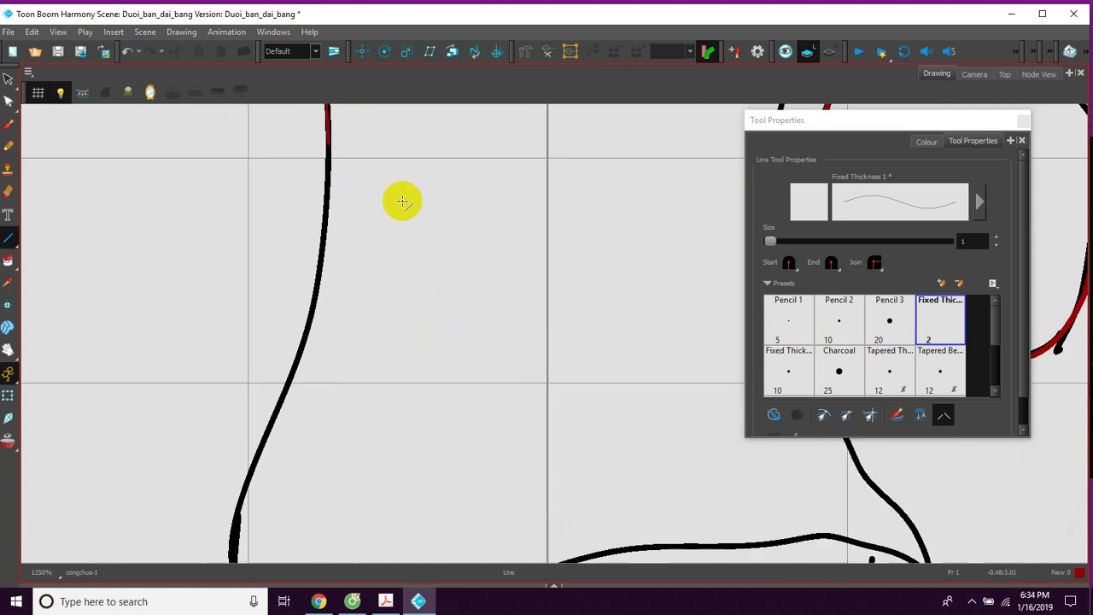
left_click_drag(277, 116, 406, 248)
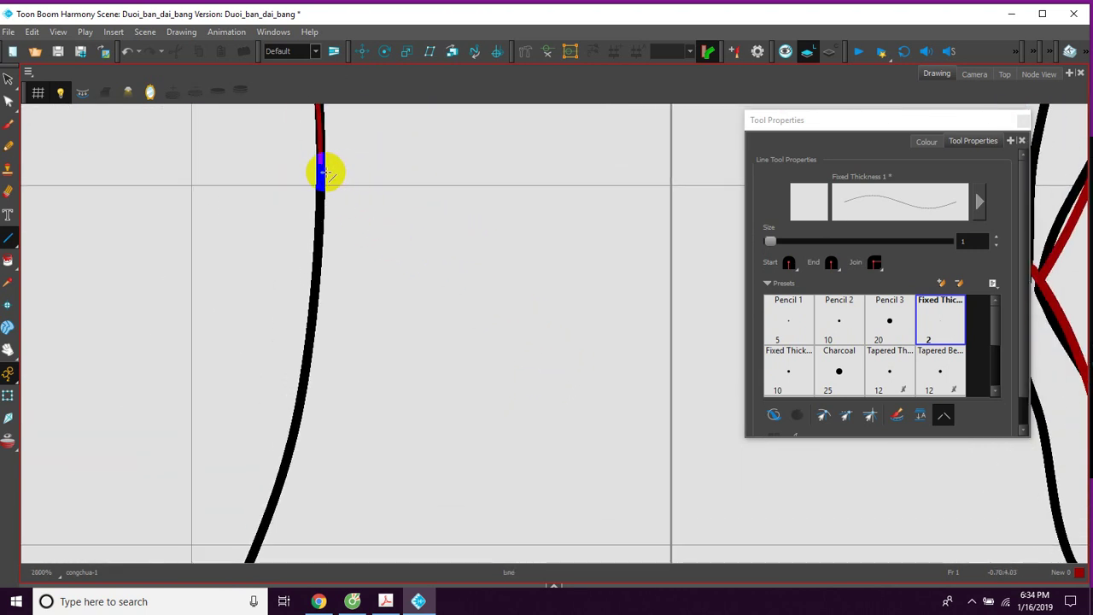
mouse_move(320, 161)
left_mouse_down()
mouse_move(312, 342)
mouse_move(288, 452)
mouse_move(323, 346)
left_mouse_up()
mouse_move(383, 449)
left_mouse_down()
mouse_move(418, 268)
mouse_move(474, 166)
left_mouse_up()
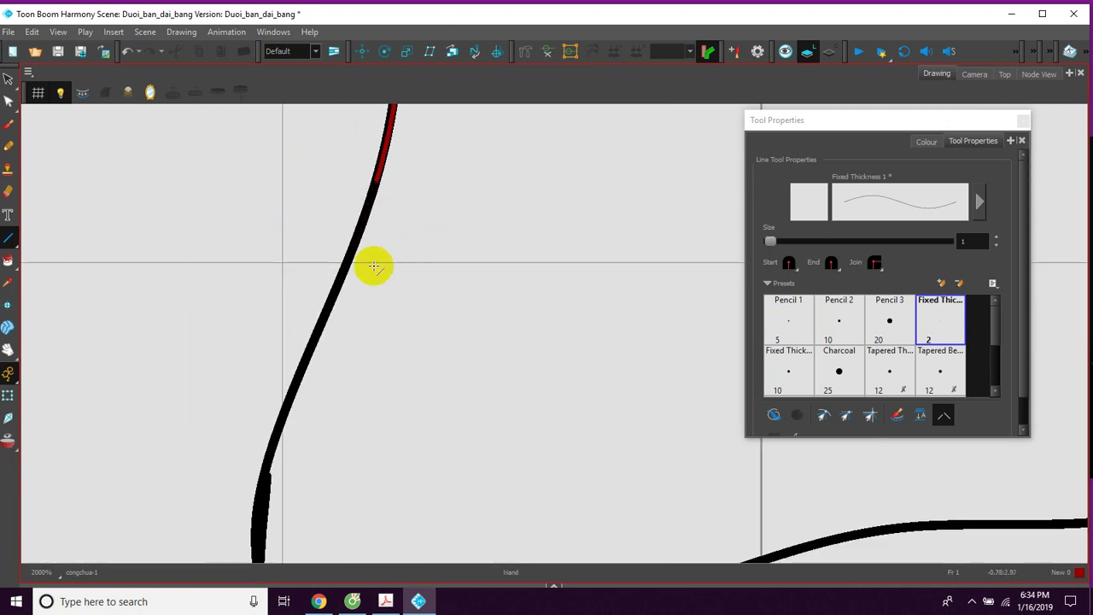
mouse_move(383, 178)
left_mouse_down()
mouse_move(271, 459)
mouse_move(262, 422)
left_mouse_up()
left_click_drag(342, 459, 327, 318)
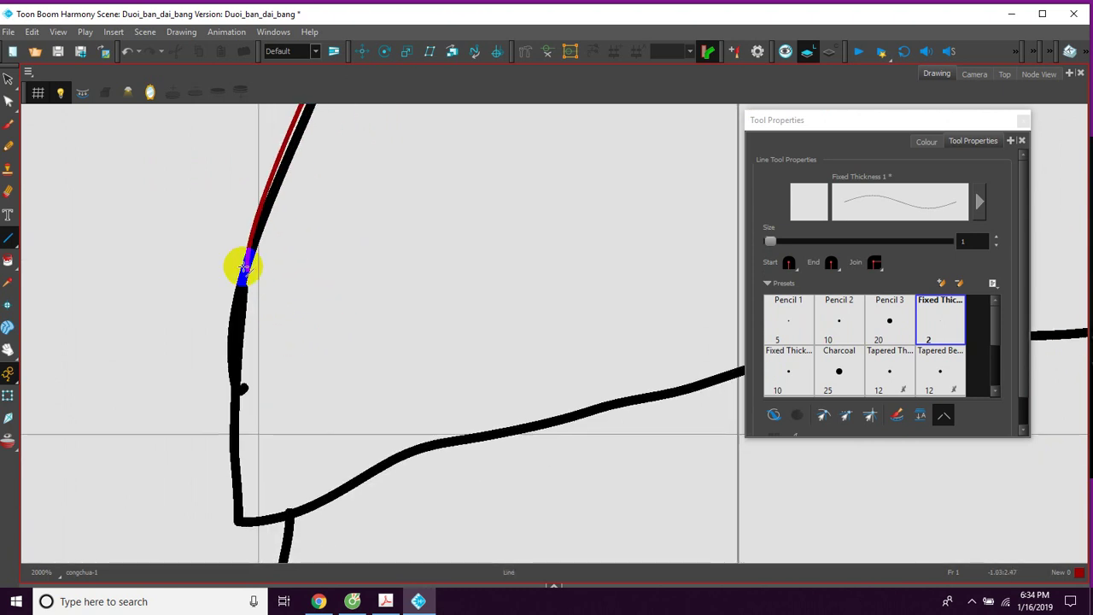
mouse_move(244, 261)
left_mouse_down()
mouse_move(254, 480)
mouse_move(239, 523)
mouse_move(215, 466)
left_mouse_up()
Trace the wavy bottom hem from the front corner to the pointed back corner with curved red lines
left_click_drag(373, 384, 271, 333)
left_click_drag(137, 474, 457, 360)
left_click_drag(388, 384, 347, 373)
mouse_move(444, 328)
left_mouse_down()
mouse_move(314, 347)
mouse_move(615, 310)
mouse_move(442, 276)
mouse_move(391, 317)
mouse_move(577, 289)
mouse_move(656, 291)
left_mouse_up()
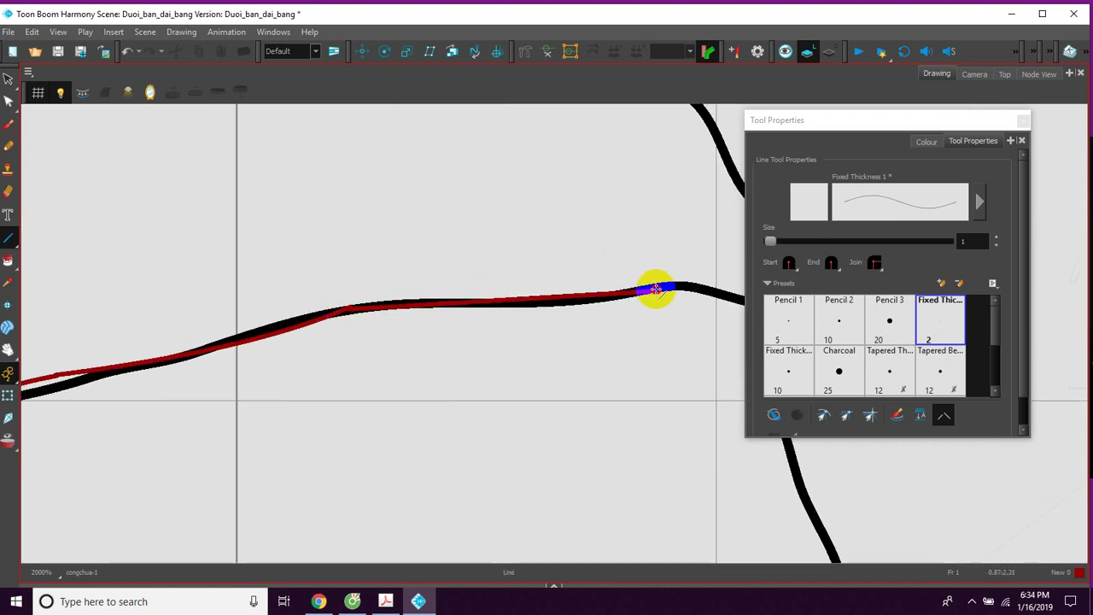
left_click_drag(590, 306, 591, 312)
mouse_move(636, 278)
left_mouse_down()
mouse_move(473, 270)
mouse_move(658, 313)
mouse_move(666, 329)
mouse_move(638, 309)
mouse_move(644, 317)
mouse_move(659, 298)
mouse_move(591, 224)
mouse_move(621, 192)
mouse_move(676, 341)
left_mouse_up()
key("ctrl+z")
left_click_drag(647, 282, 669, 299, "alt")
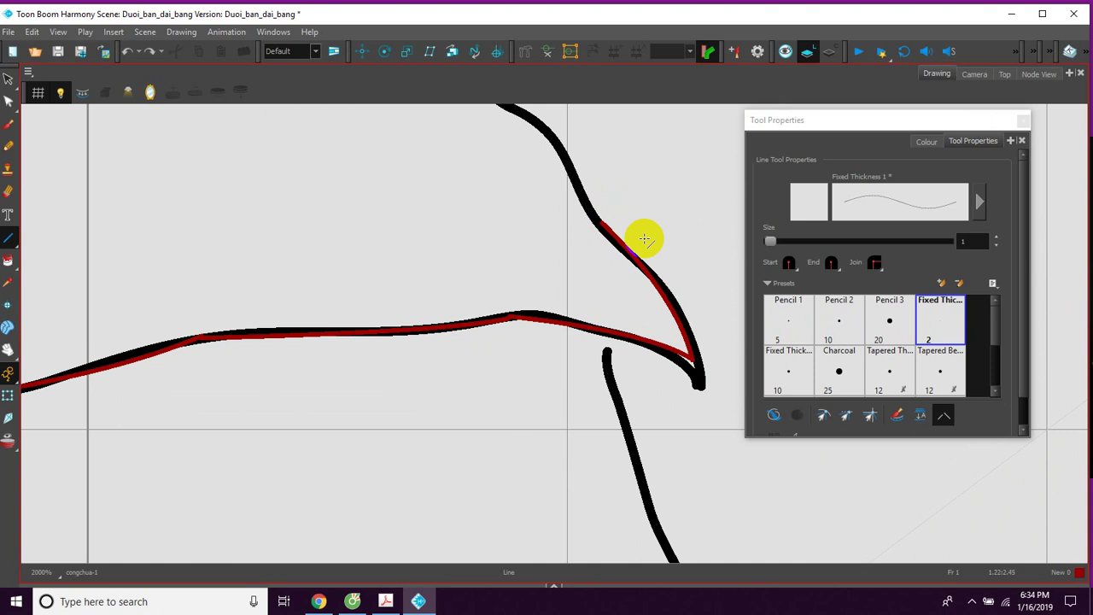
Trace the torso's back edge upward from the hem's pointed corner, past the pointed hair tips, toward the short armpit line
left_click_drag(611, 171, 666, 281)
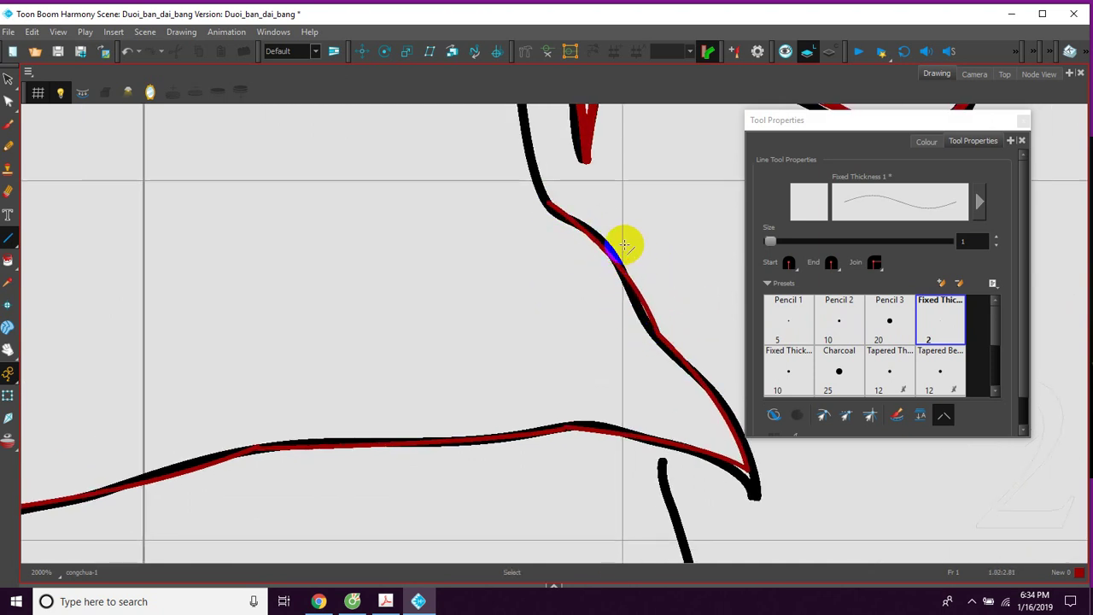
left_click_drag(585, 172, 613, 267)
left_click_drag(536, 139, 580, 366)
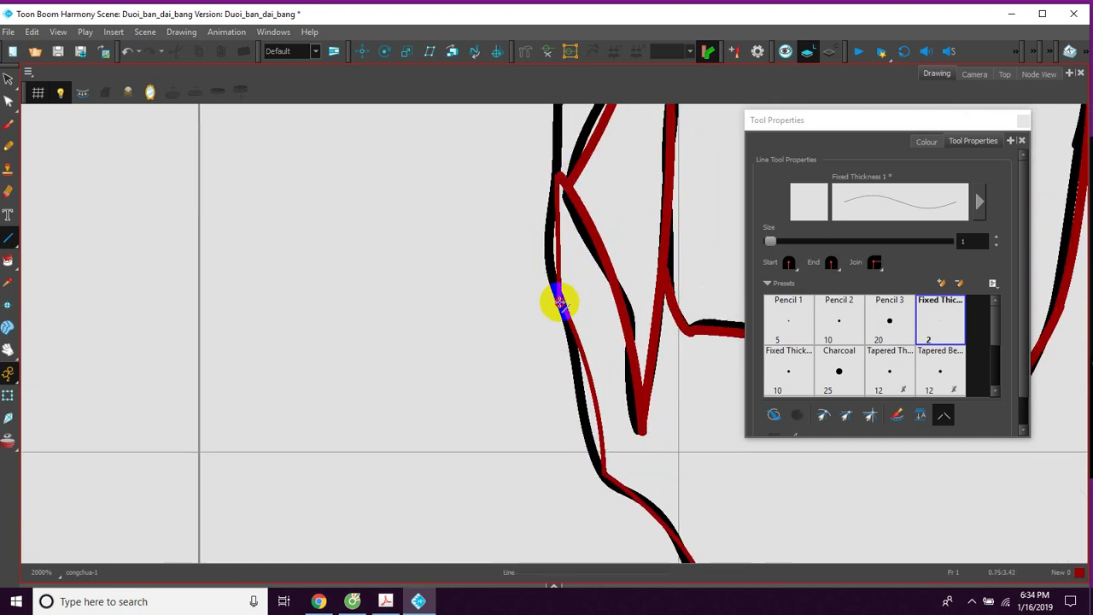
left_click_drag(544, 149, 513, 468)
key("1")
scroll(559, 261, "up", 6)
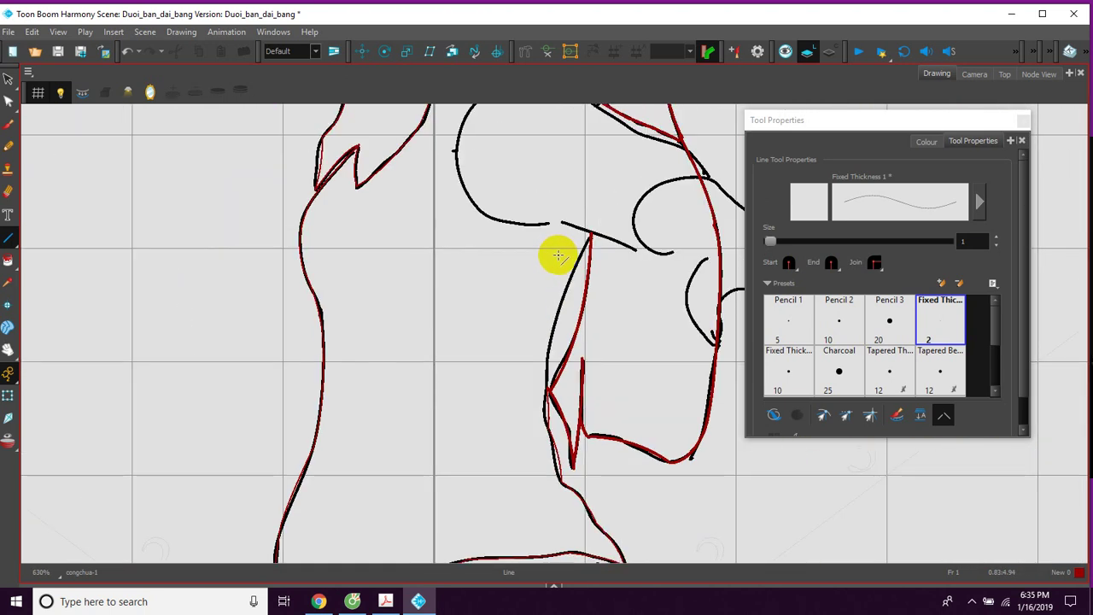
left_click_drag(555, 249, 538, 227)
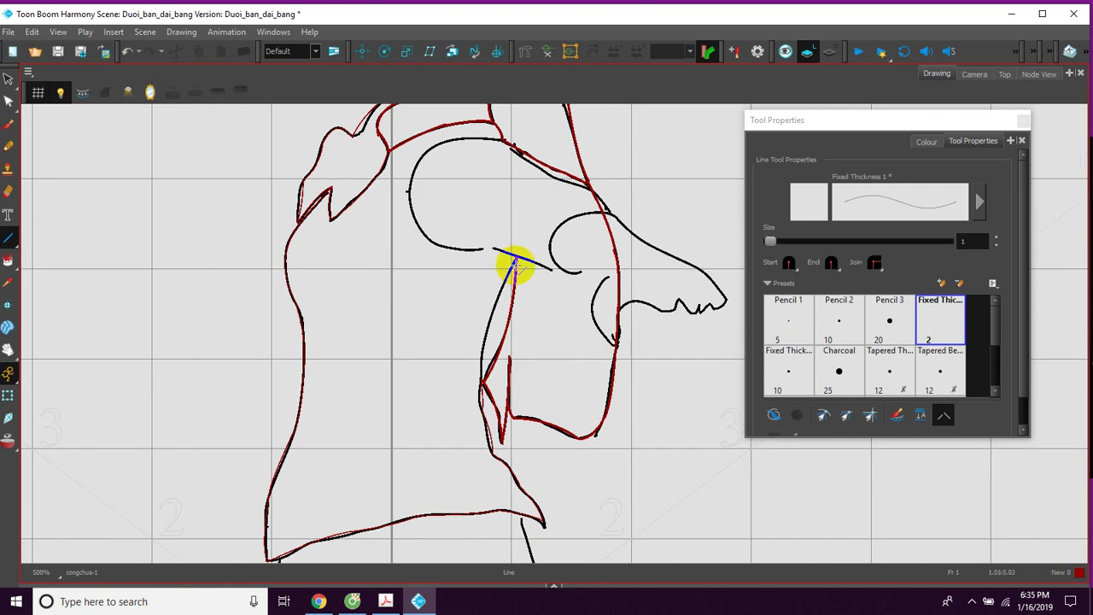
scroll(515, 267, "down", 4)
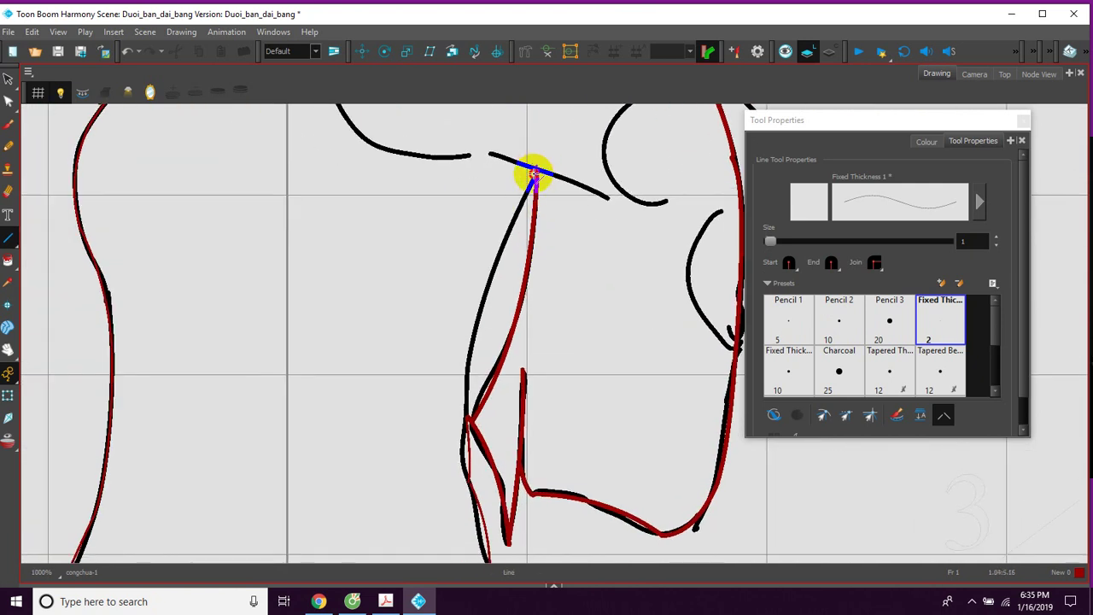
mouse_move(467, 366)
left_mouse_down()
mouse_move(473, 275)
mouse_move(488, 262)
mouse_move(481, 399)
mouse_move(471, 395)
mouse_move(484, 281)
mouse_move(419, 454)
mouse_move(446, 292)
mouse_move(442, 405)
mouse_move(456, 284)
left_mouse_up()
Delete the black sketch stroke beneath the red outline of the large pointed shape at the top of the head
mouse_move(434, 431)
left_mouse_down()
mouse_move(473, 285)
mouse_move(453, 339)
mouse_move(377, 257)
mouse_move(391, 318)
left_mouse_up()
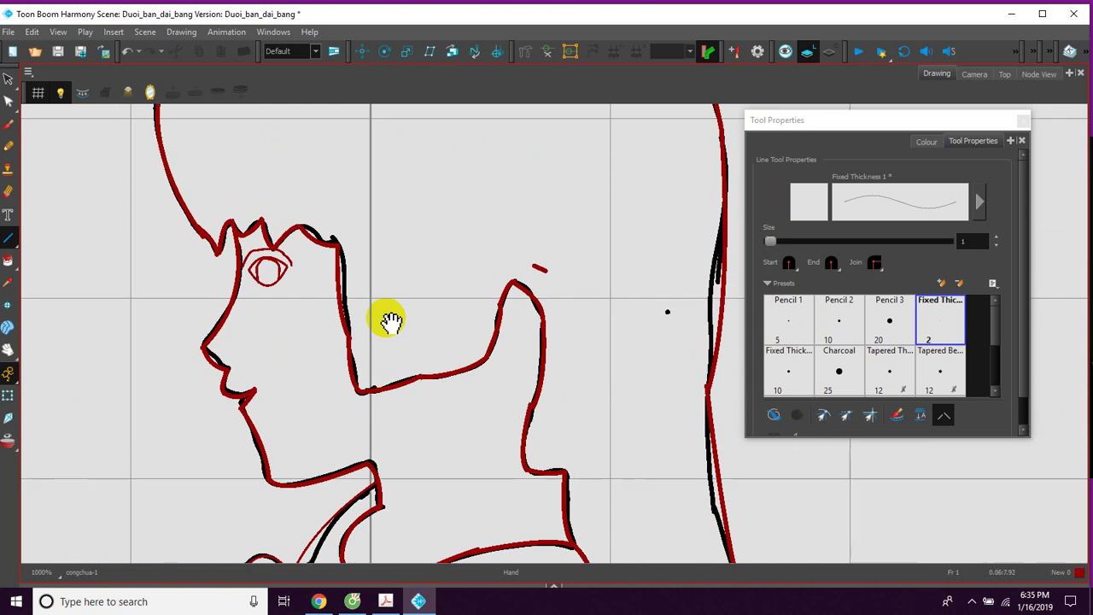
mouse_move(472, 323)
left_mouse_down()
mouse_move(463, 285)
mouse_move(473, 299)
left_mouse_up()
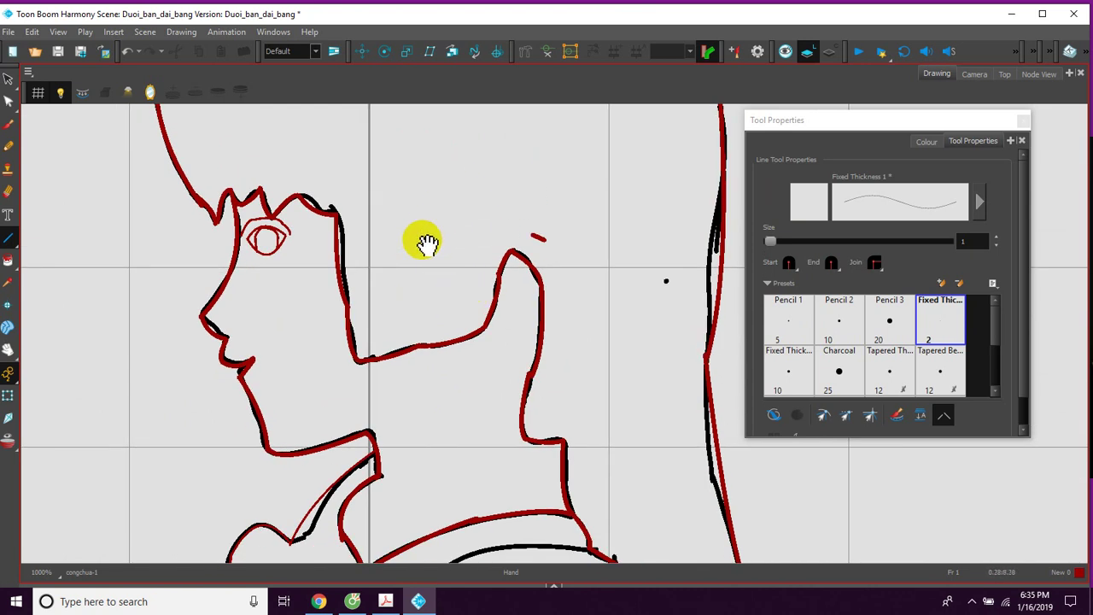
left_click_drag(497, 158, 483, 296)
left_click_drag(485, 185, 471, 241)
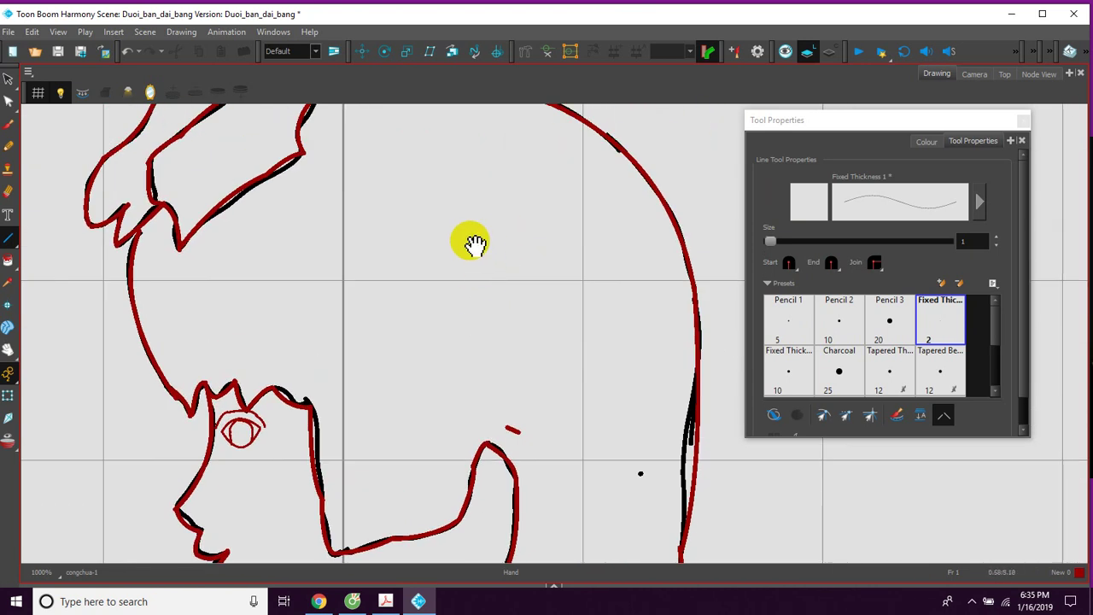
left_click_drag(410, 204, 464, 271)
key("2")
key("2")
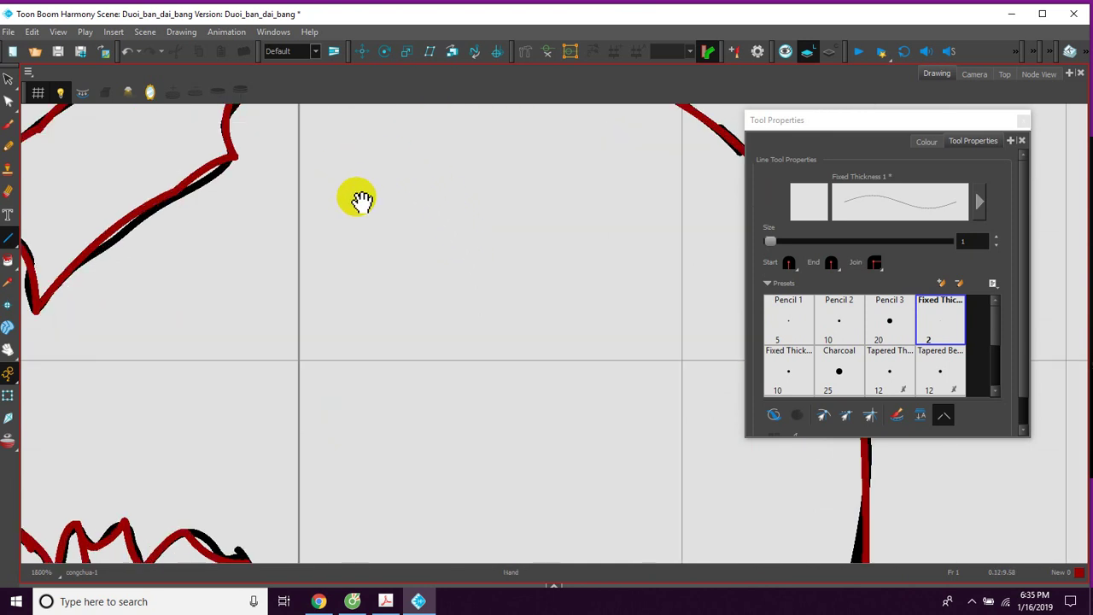
left_click_drag(356, 197, 428, 216)
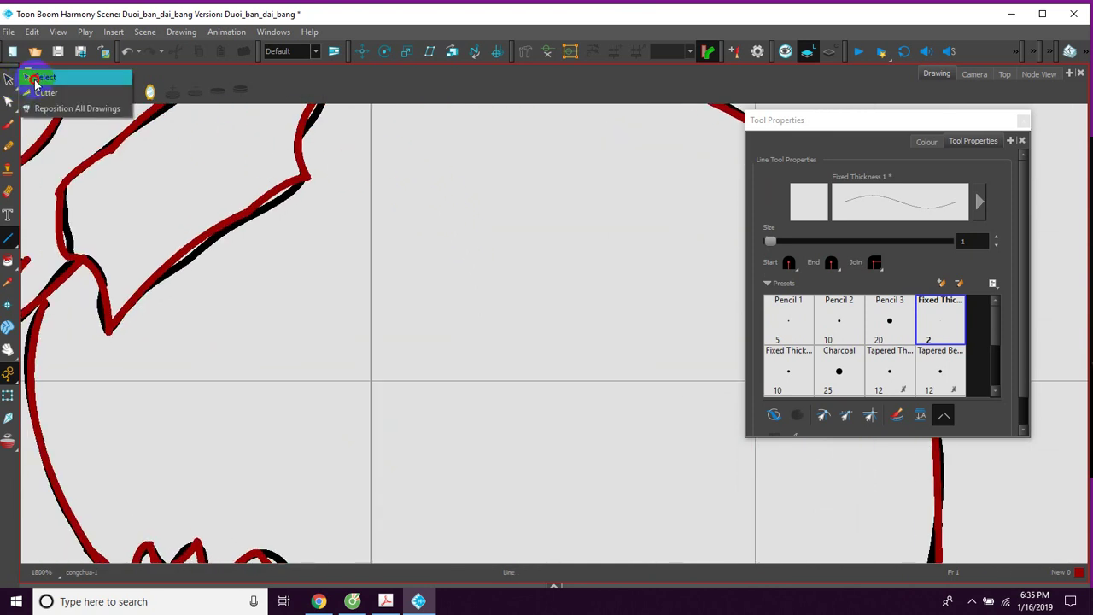
left_click(9, 79)
left_click_drag(299, 265, 312, 293)
left_click(306, 233)
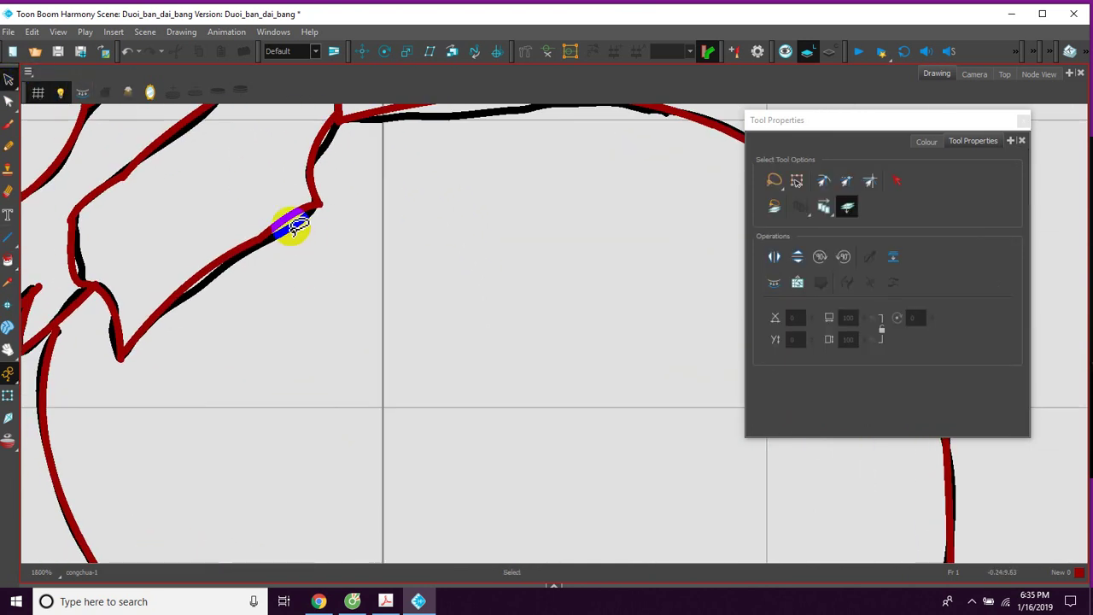
left_click(294, 224)
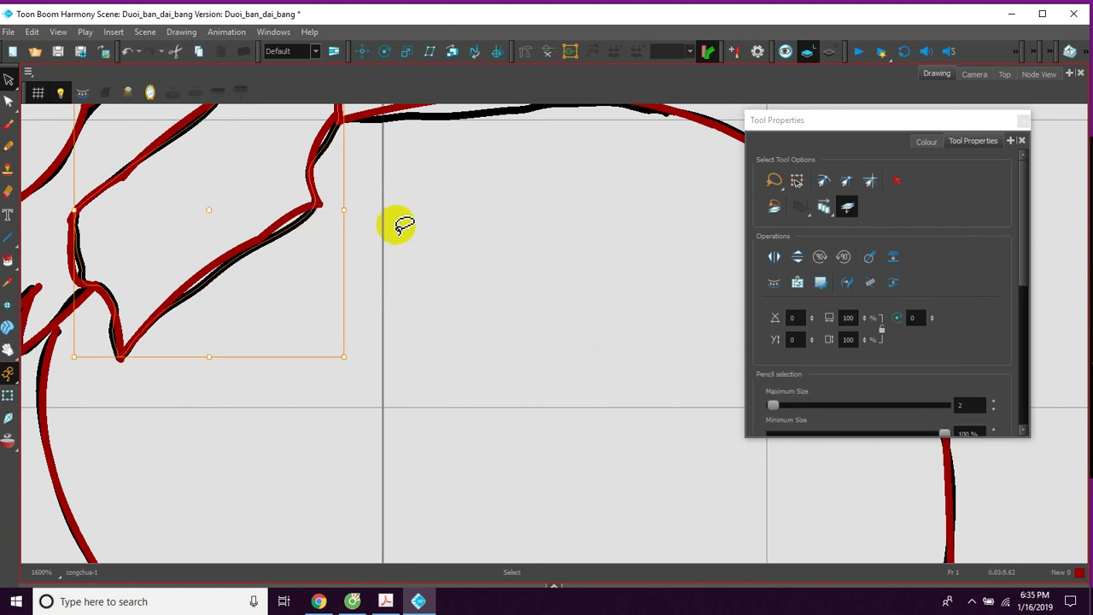
left_click(399, 225)
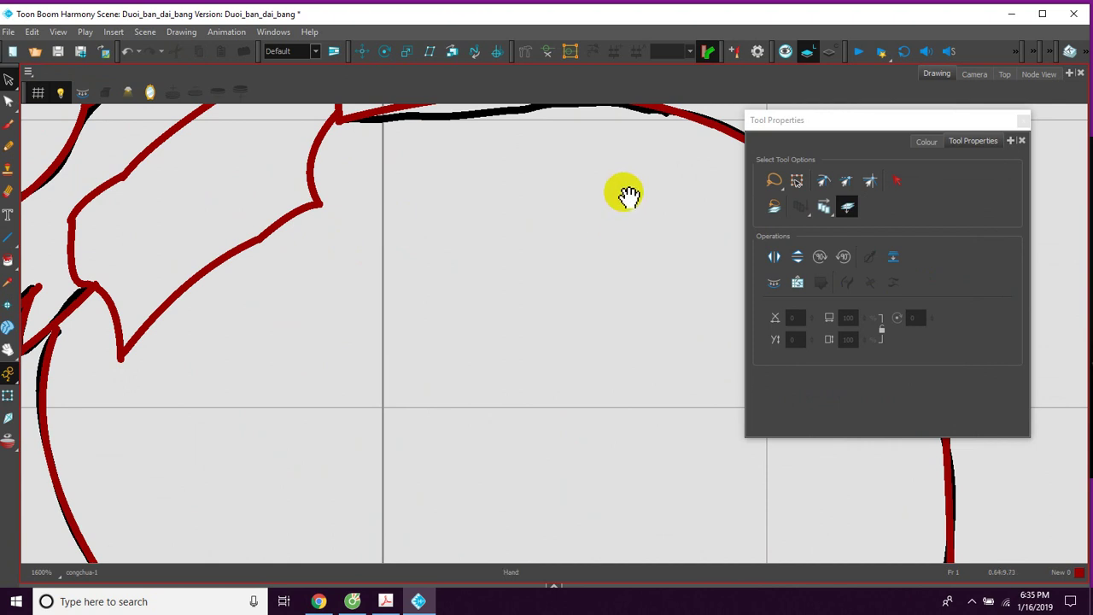
Delete the black sketch strokes under the head's top arc and under the adjoining rounded bump
mouse_move(627, 195)
left_mouse_down()
mouse_move(588, 276)
mouse_move(539, 281)
left_mouse_up()
left_click(494, 252)
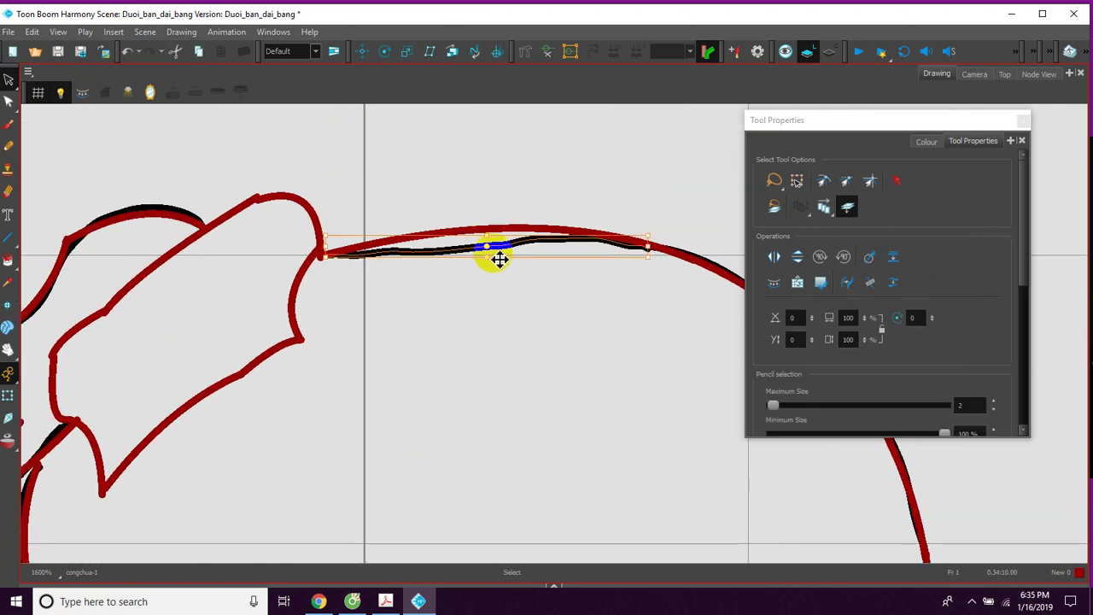
key("Delete")
left_click(167, 202)
key("Delete")
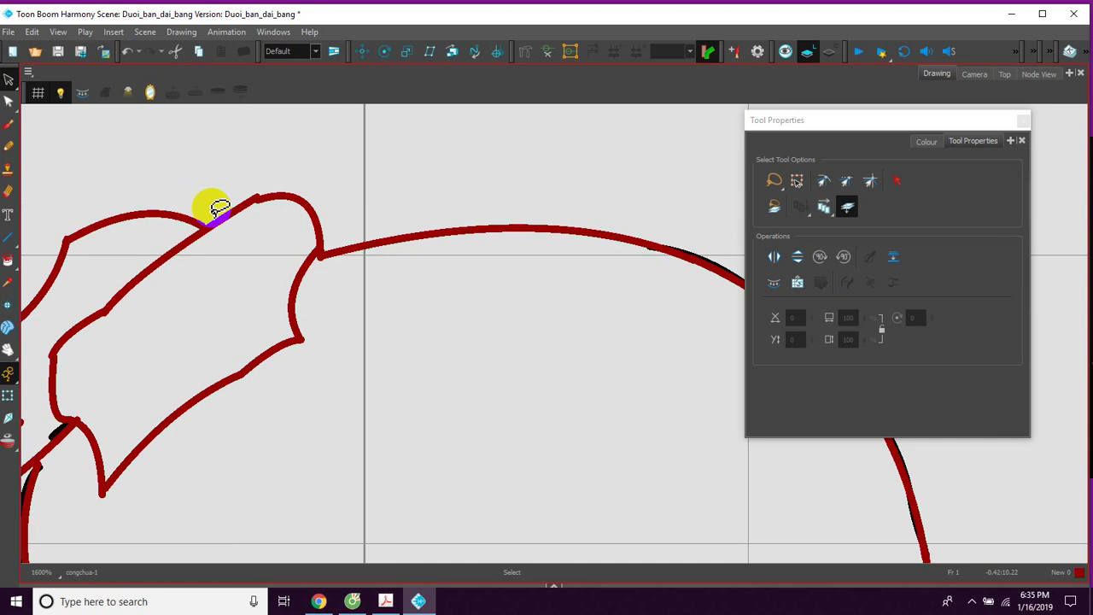
Select all strokes in the drawing that use the current dark red colour
mouse_move(579, 362)
left_mouse_down()
mouse_move(434, 293)
mouse_move(324, 144)
left_mouse_up()
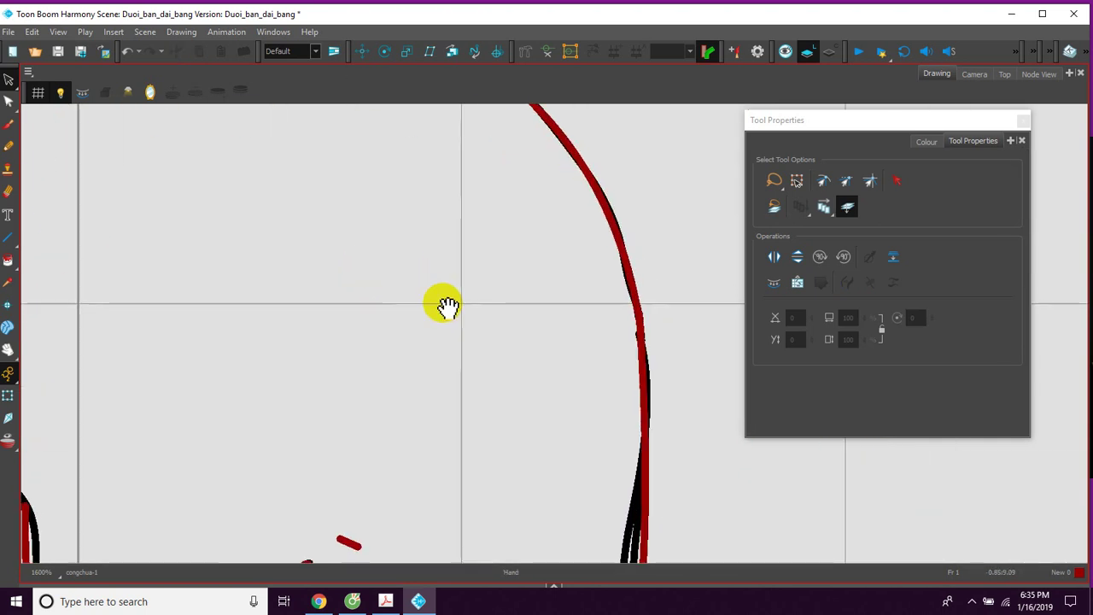
left_click_drag(447, 307, 399, 242)
left_click_drag(488, 332, 441, 276)
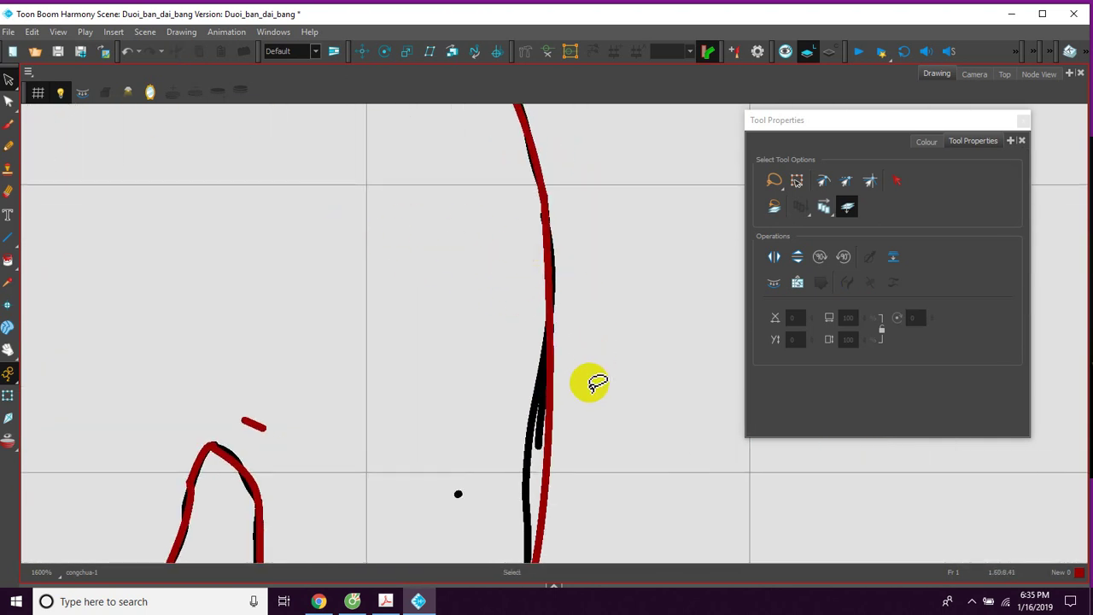
mouse_move(564, 480)
left_mouse_down()
mouse_move(569, 390)
mouse_move(519, 382)
mouse_move(552, 379)
left_mouse_up()
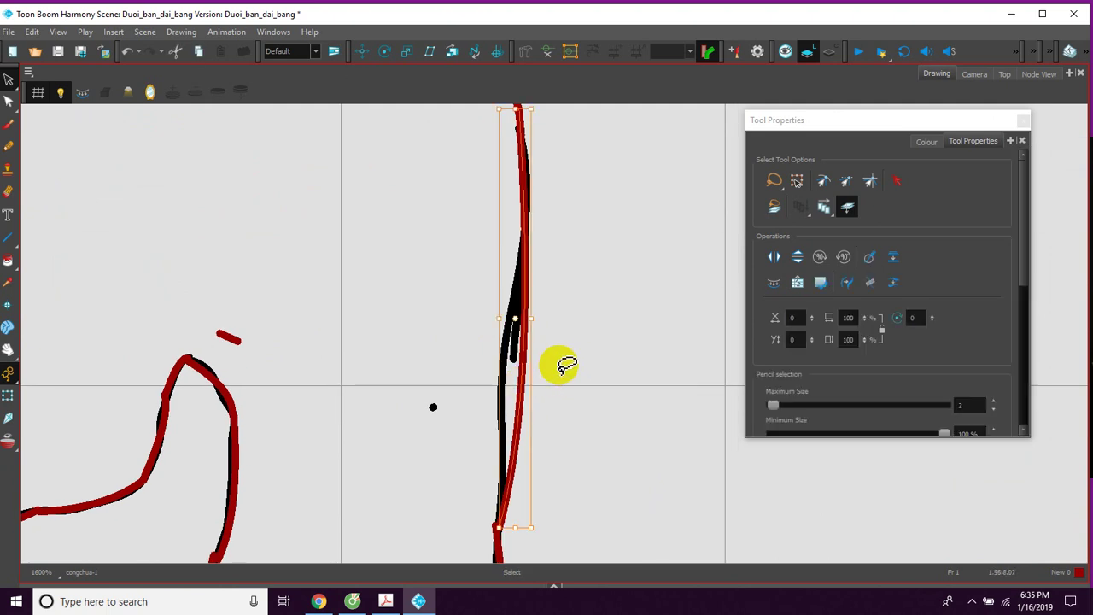
left_click(529, 320)
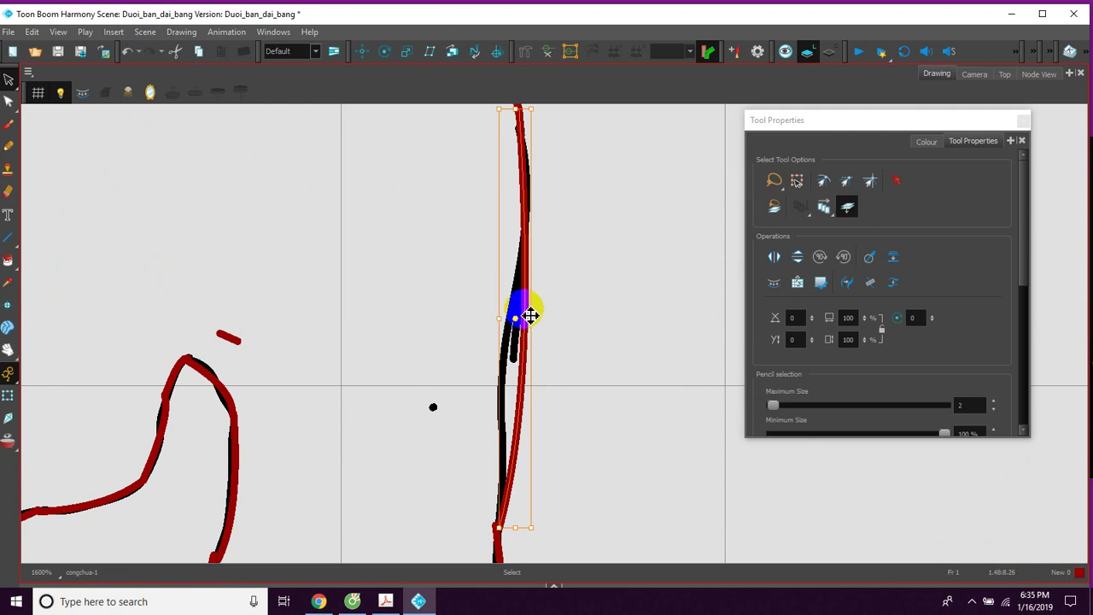
right_click(529, 315)
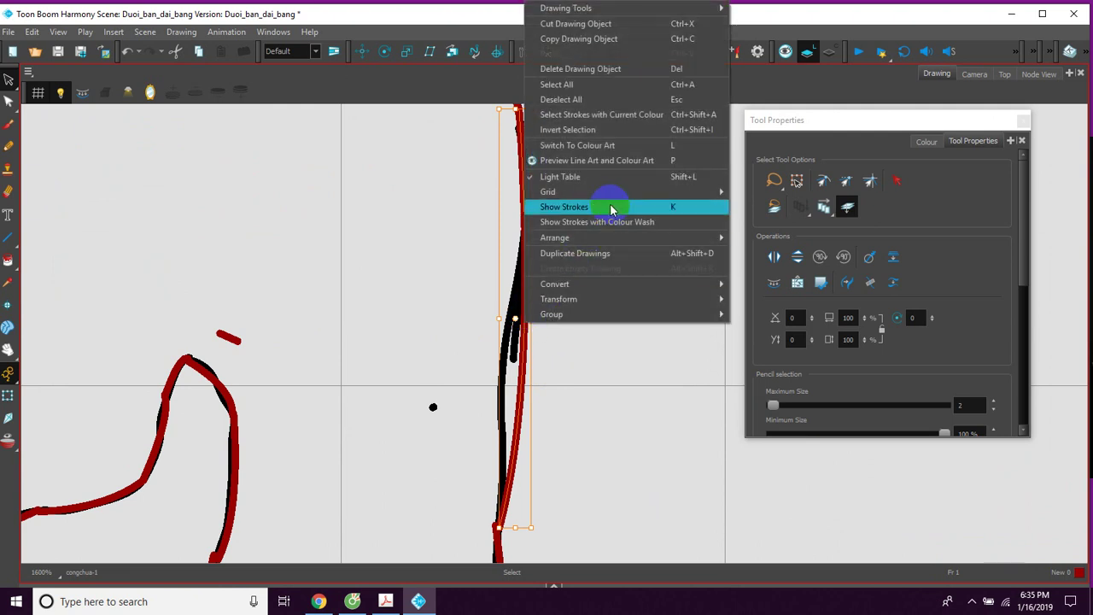
left_click(611, 120)
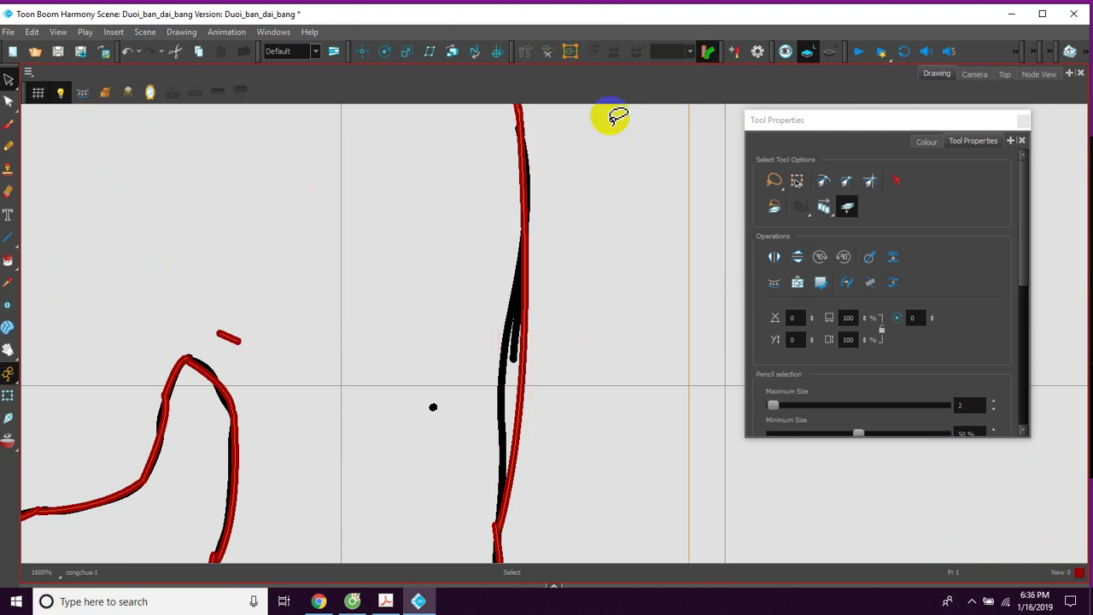
scroll(627, 317, "down", 5)
scroll(627, 325, "up", 3)
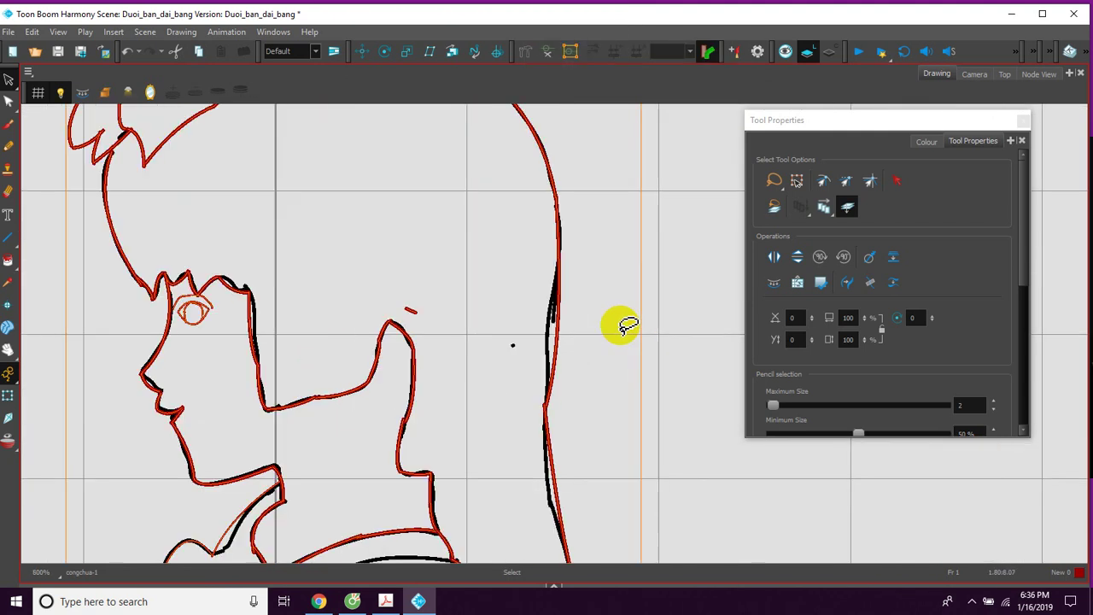
Invert the selection to pick the remaining black sketch strokes and delete them all
right_click(560, 263)
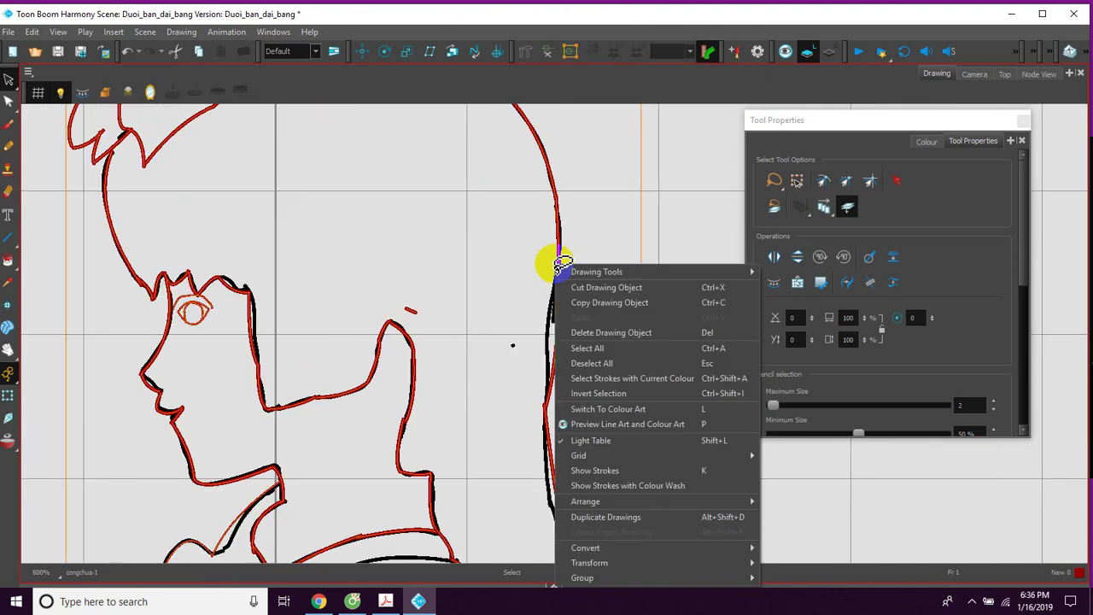
left_click(591, 393)
scroll(611, 393, "down", 4)
scroll(630, 395, "up", 3)
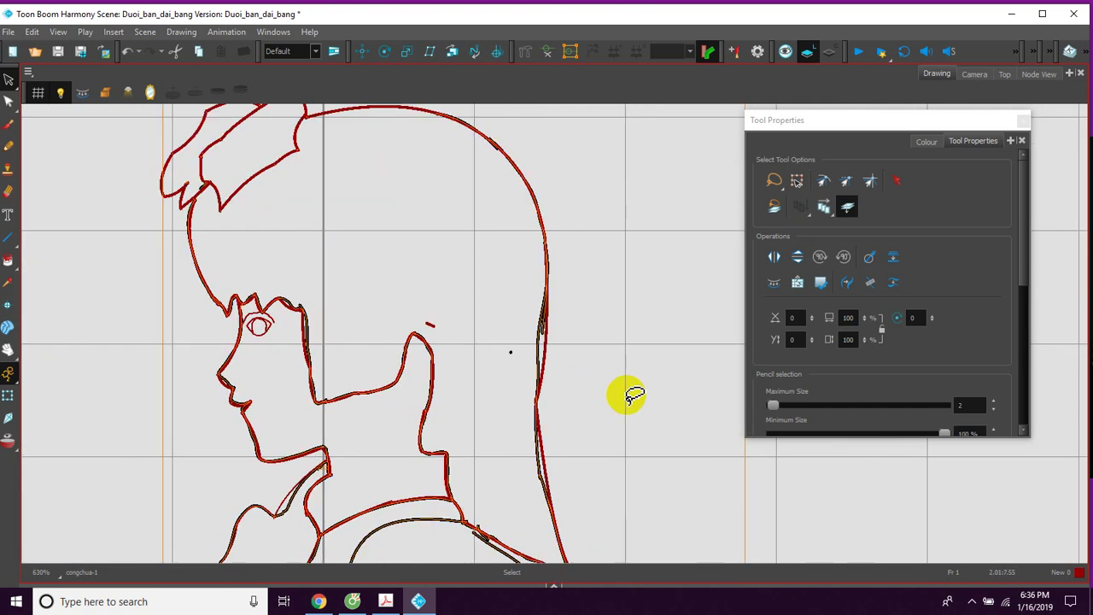
left_click(633, 395)
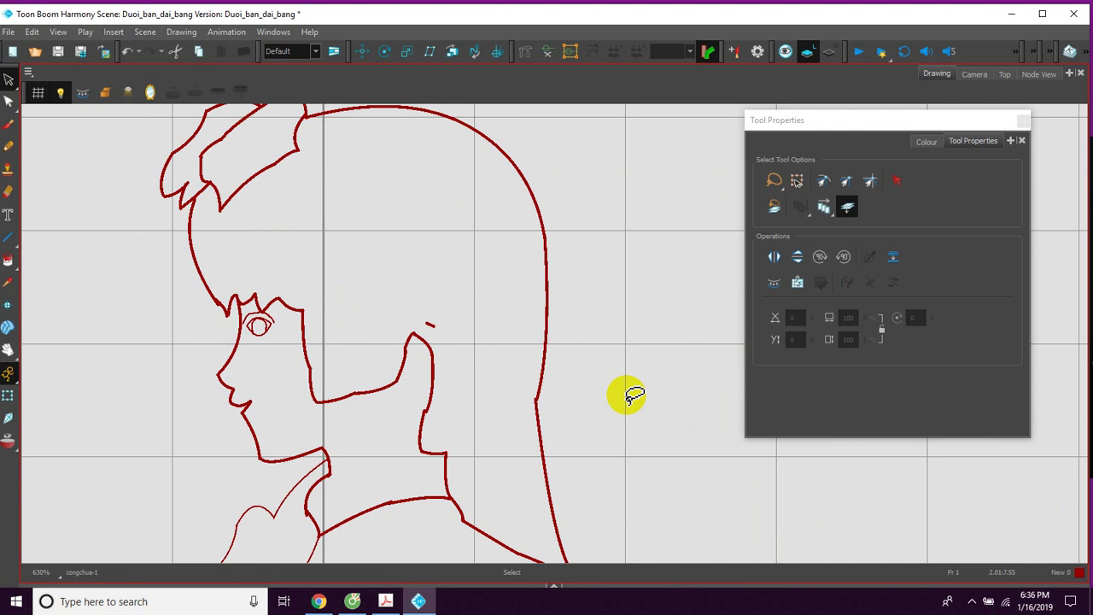
Activate the Contour Editor for the outline of the pointed, lobed shape at the top of the head
scroll(628, 394, "down", 1)
scroll(628, 394, "up", 3)
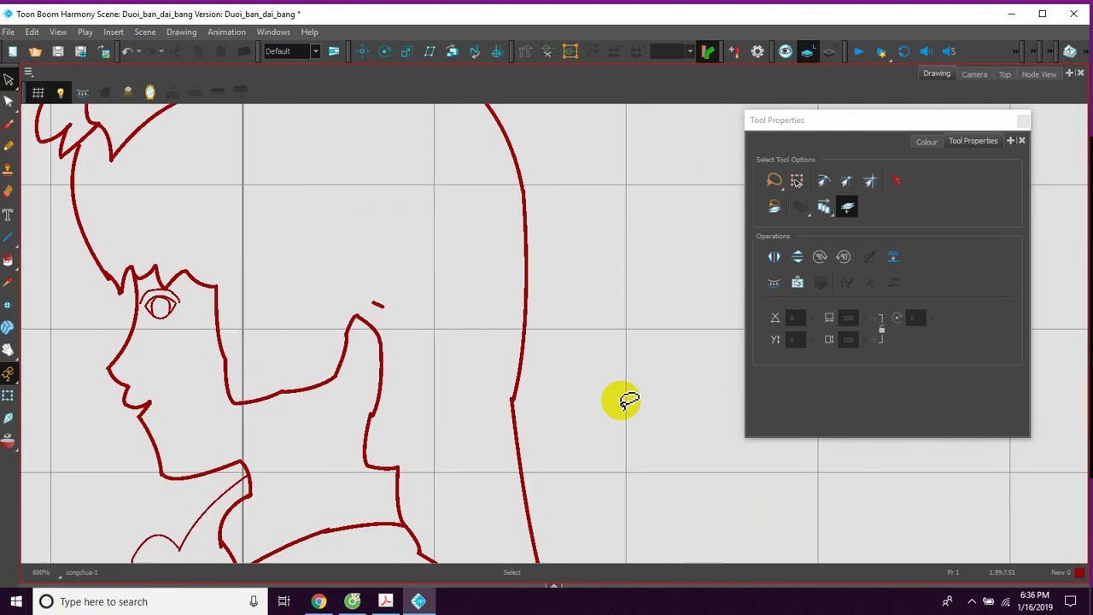
mouse_move(622, 396)
left_mouse_down()
mouse_move(442, 339)
mouse_move(608, 415)
left_mouse_up()
left_click_drag(485, 252, 584, 382)
left_click_drag(462, 269, 512, 344)
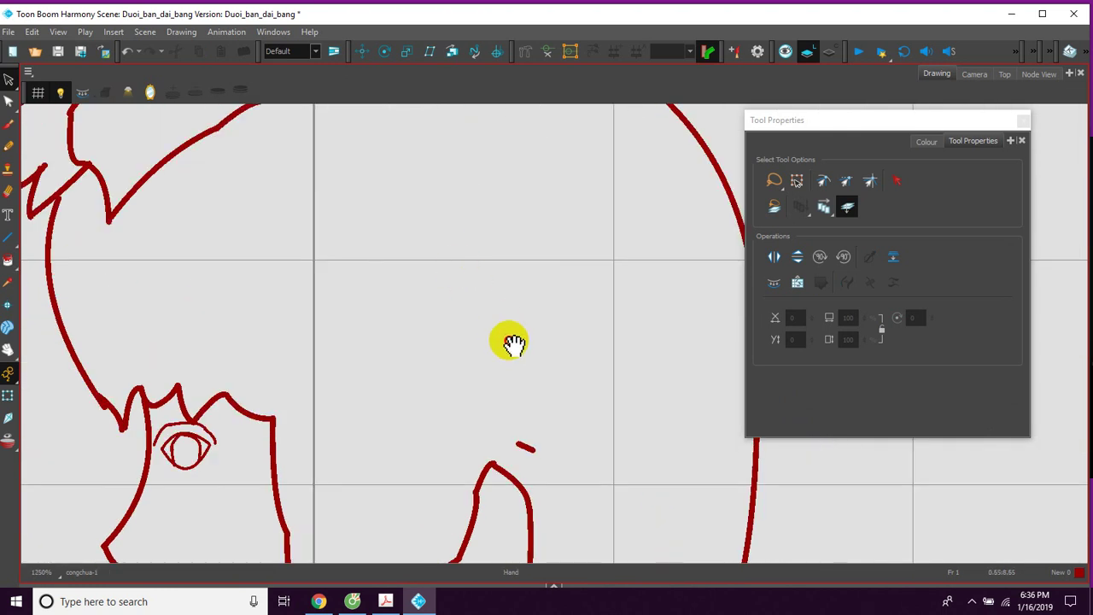
left_click_drag(442, 271, 500, 351)
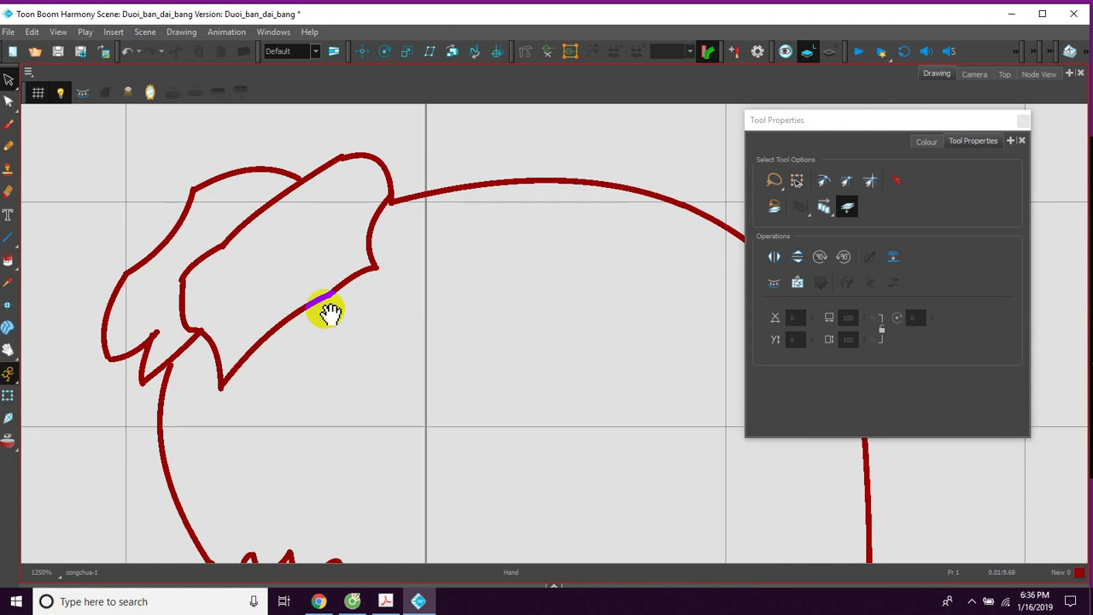
scroll(233, 290, "up", 4)
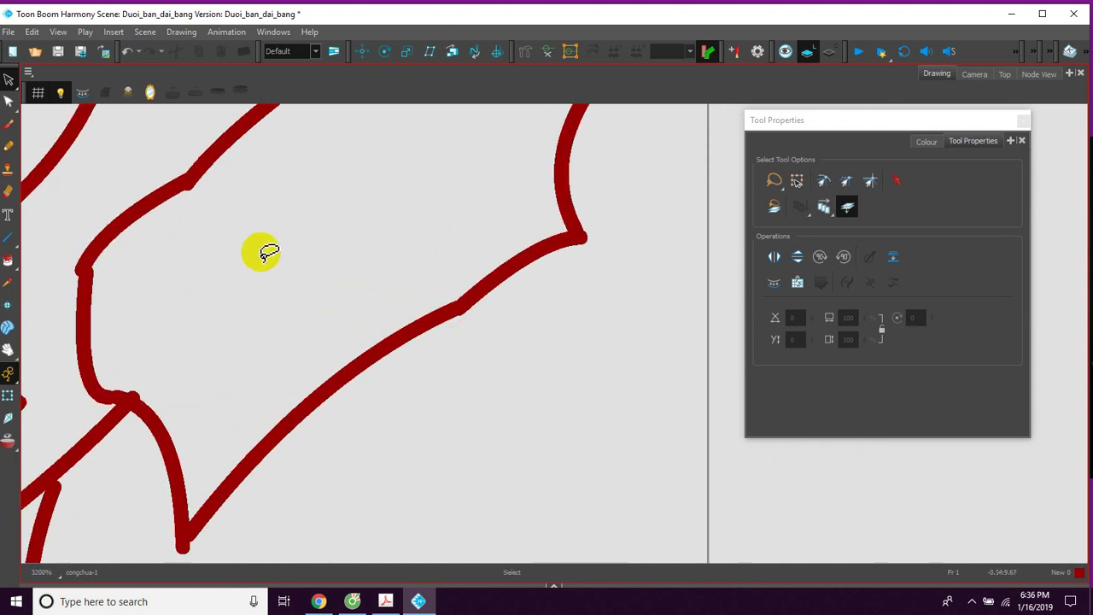
mouse_move(316, 237)
left_mouse_down()
mouse_move(404, 282)
mouse_move(427, 378)
mouse_move(405, 385)
left_mouse_up()
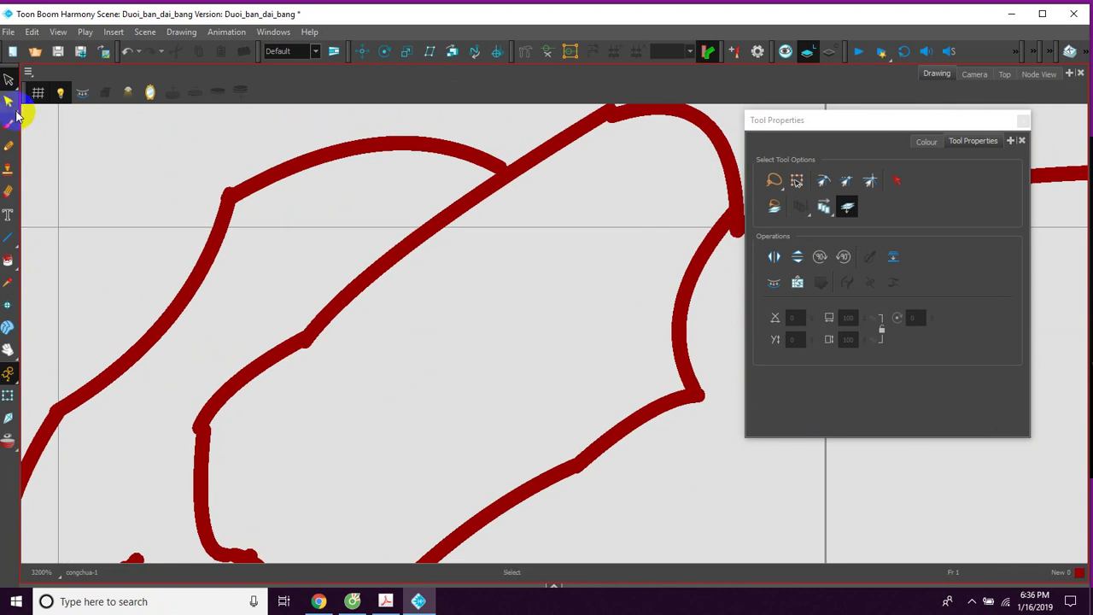
left_click(10, 104)
left_click(34, 101)
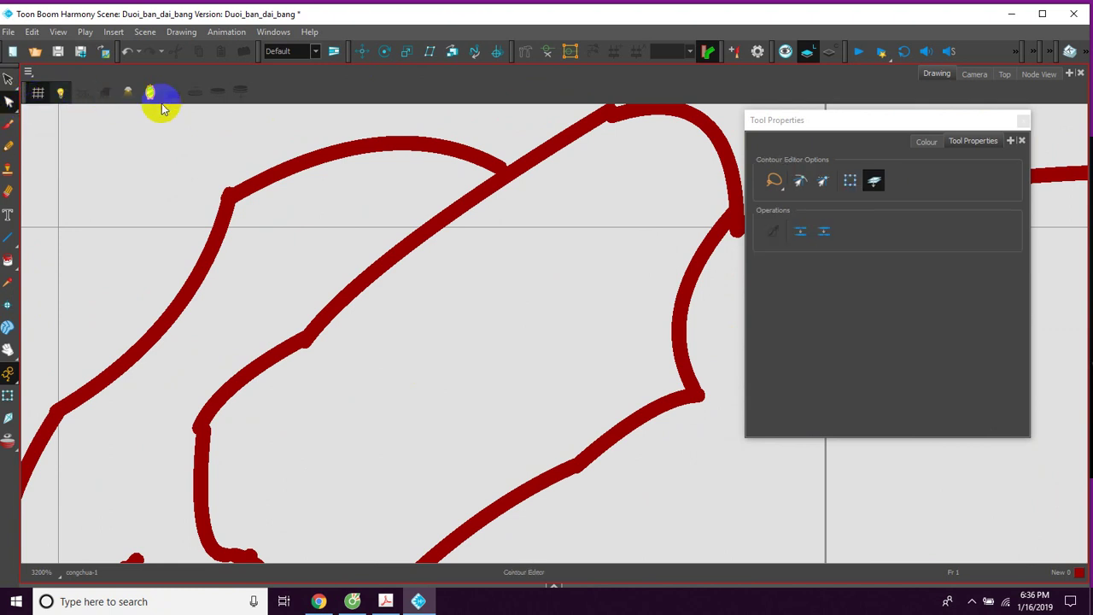
scroll(290, 205, "up", 2)
scroll(314, 193, "up", 1)
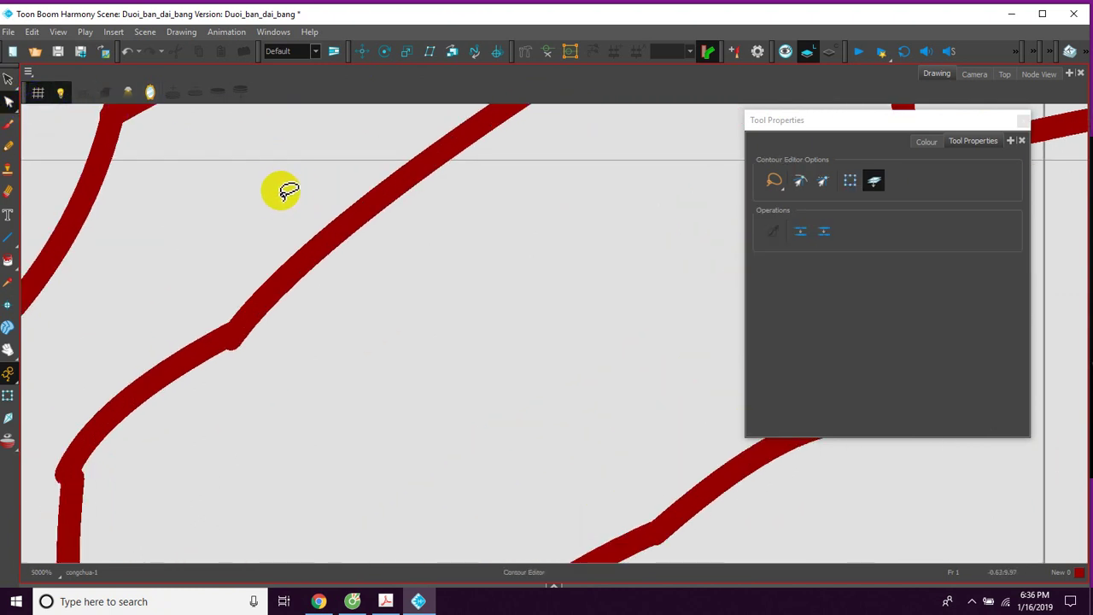
Enable snapping to contours and snap the end of the rear lobe's top arc onto the adjoining diagonal line
left_click_drag(234, 176, 323, 205)
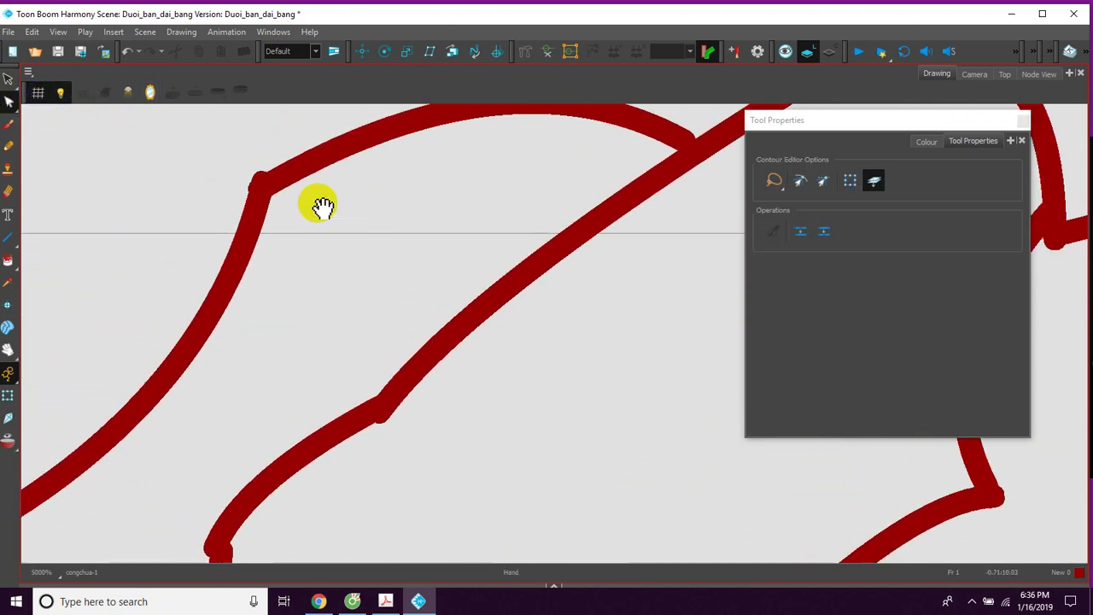
left_click(276, 187)
left_click(264, 187)
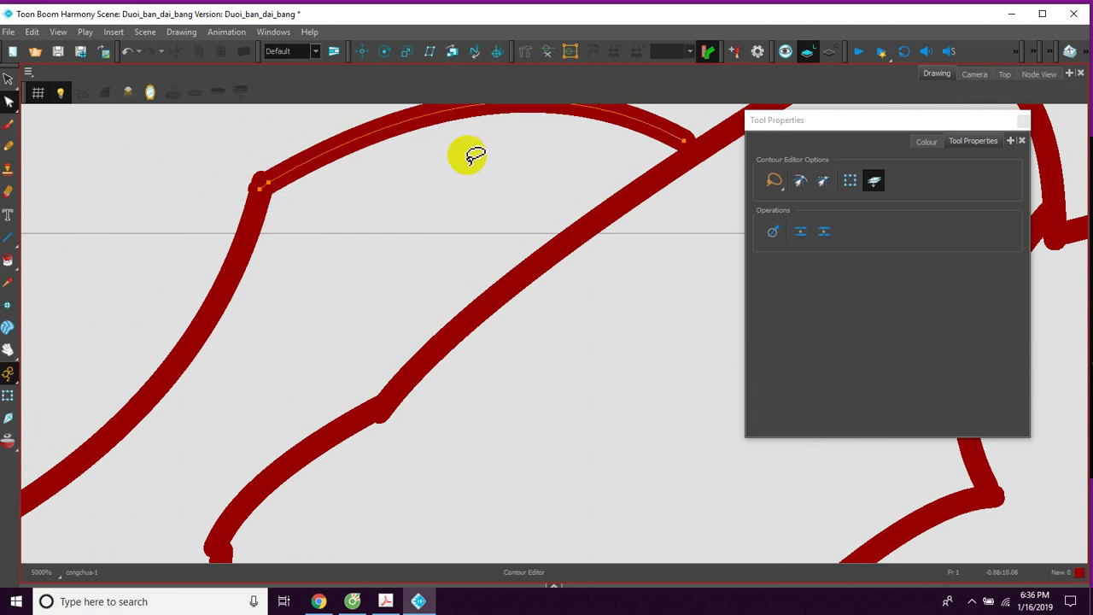
left_click(801, 184)
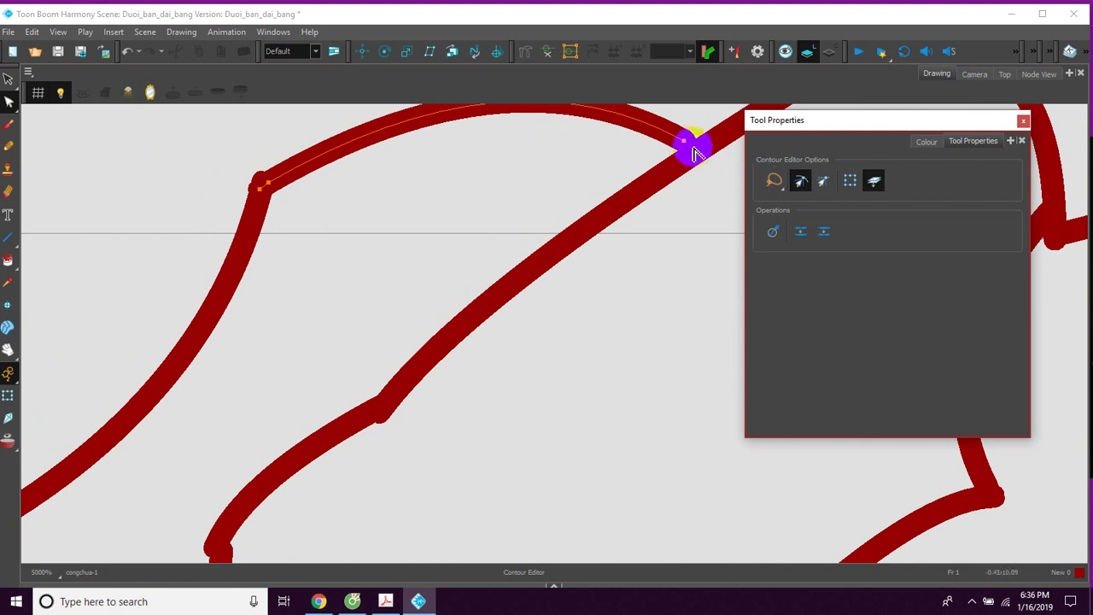
left_click_drag(685, 145, 693, 152)
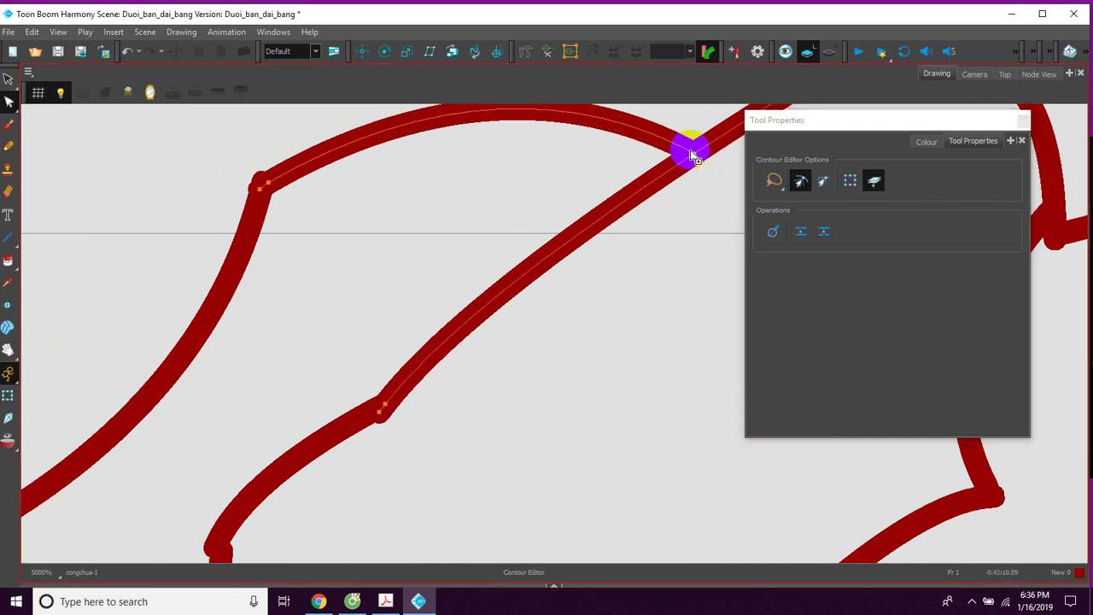
Snap together the line ends at the rear lobe's upper corner, where its top arc meets the side curve
key("space")
left_click_drag(326, 230, 392, 196)
left_click(329, 159)
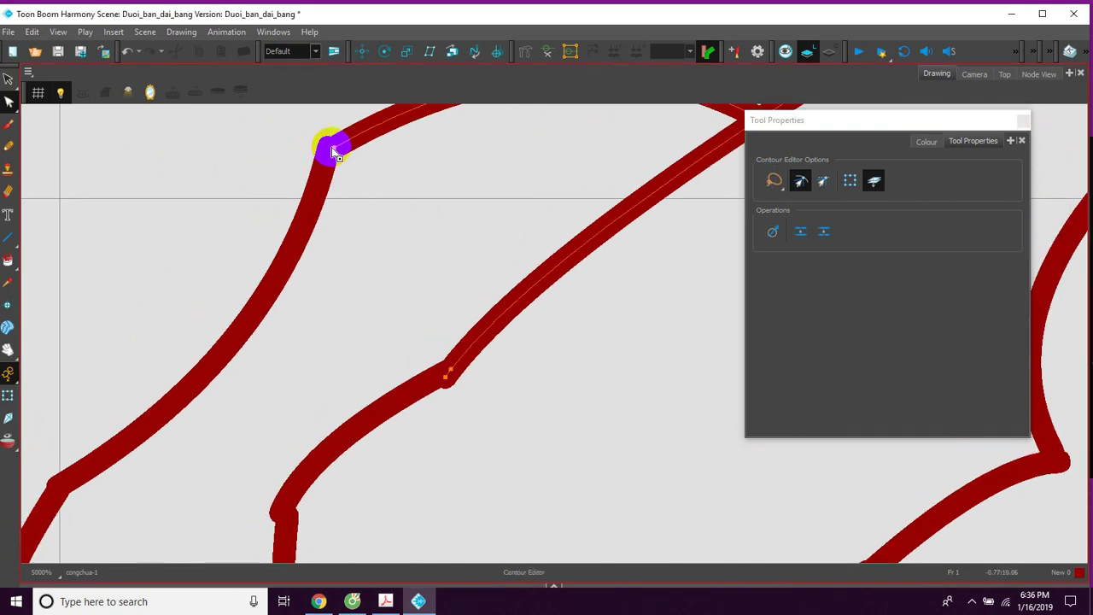
left_click(328, 151)
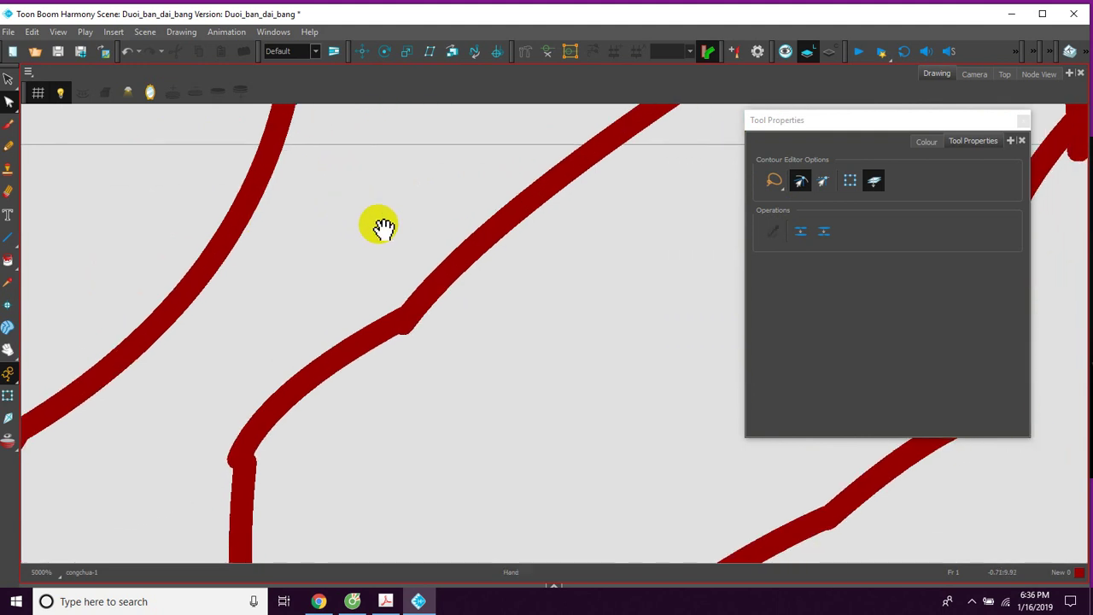
Snap the diagonal line's upper end and the start of the rounded tip's curve together
scroll(379, 228, "down", 1)
scroll(401, 229, "down", 1)
key("space")
mouse_move(665, 290)
left_mouse_down()
mouse_move(552, 288)
mouse_move(436, 328)
left_mouse_up()
left_click_drag(479, 295, 370, 313)
left_click(424, 165)
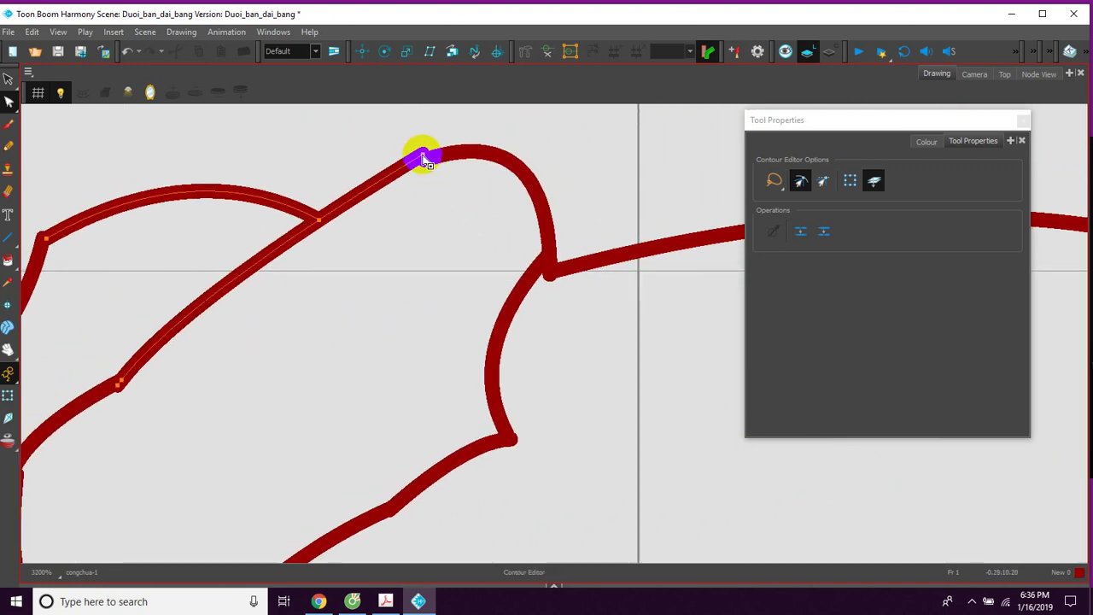
left_click_drag(422, 163, 428, 163)
Join the ends of the rounded tip, the ornament's front edge and the head's top arc at one corner
key("space")
left_click_drag(464, 218, 381, 183)
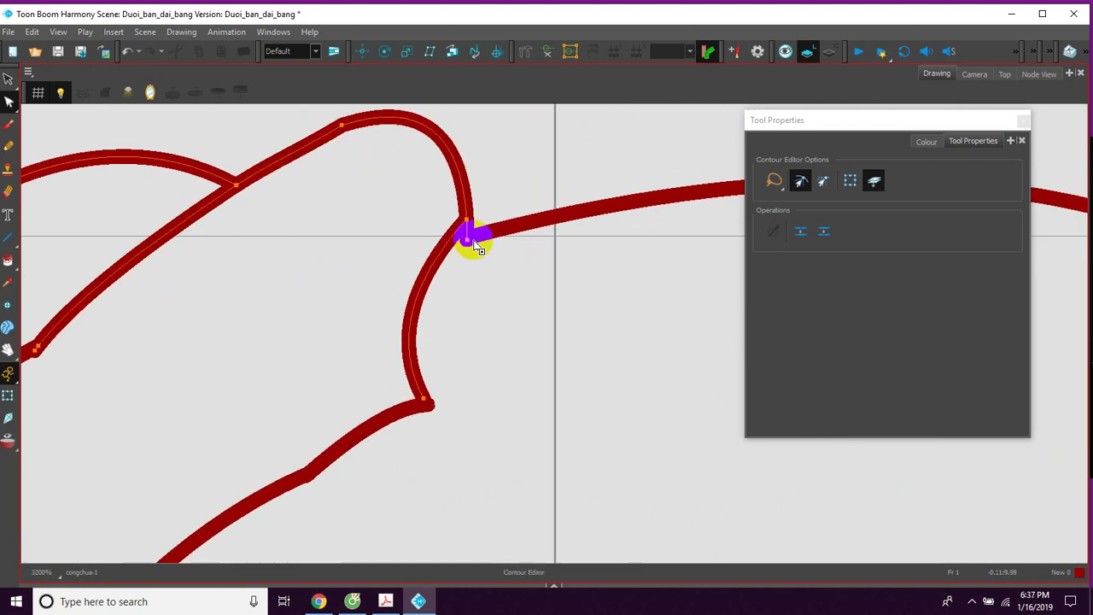
left_click(511, 238)
mouse_move(467, 224)
left_mouse_down()
mouse_move(476, 232)
mouse_move(439, 258)
mouse_move(277, 261)
left_mouse_up()
key("space")
Snap together the two segments of the head's long top arc at their junction
key("1")
key("1")
key("1")
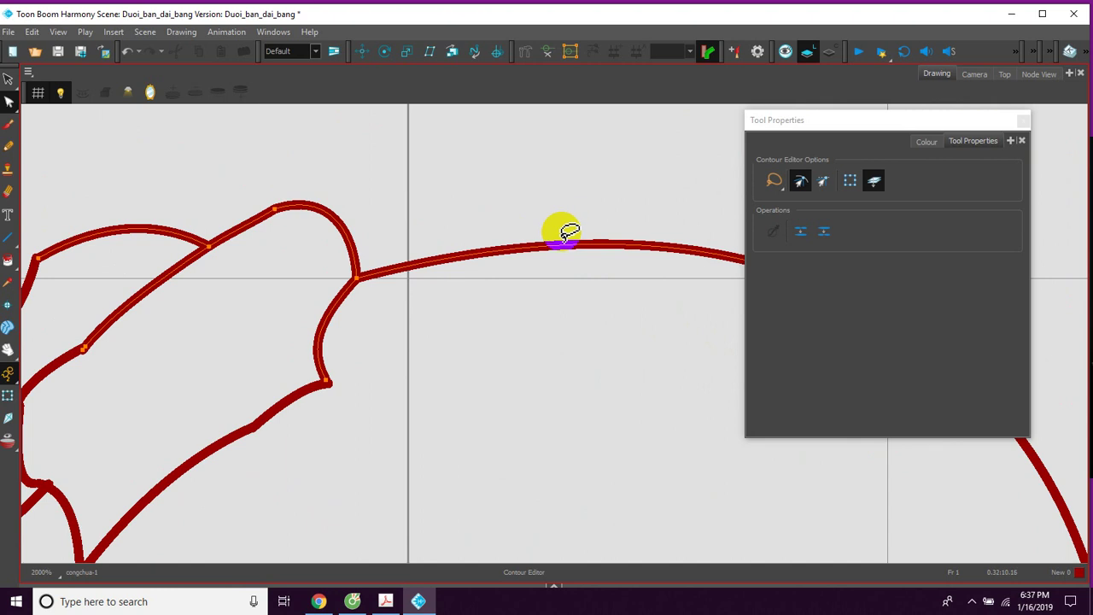
key("space")
left_click_drag(537, 299, 442, 253)
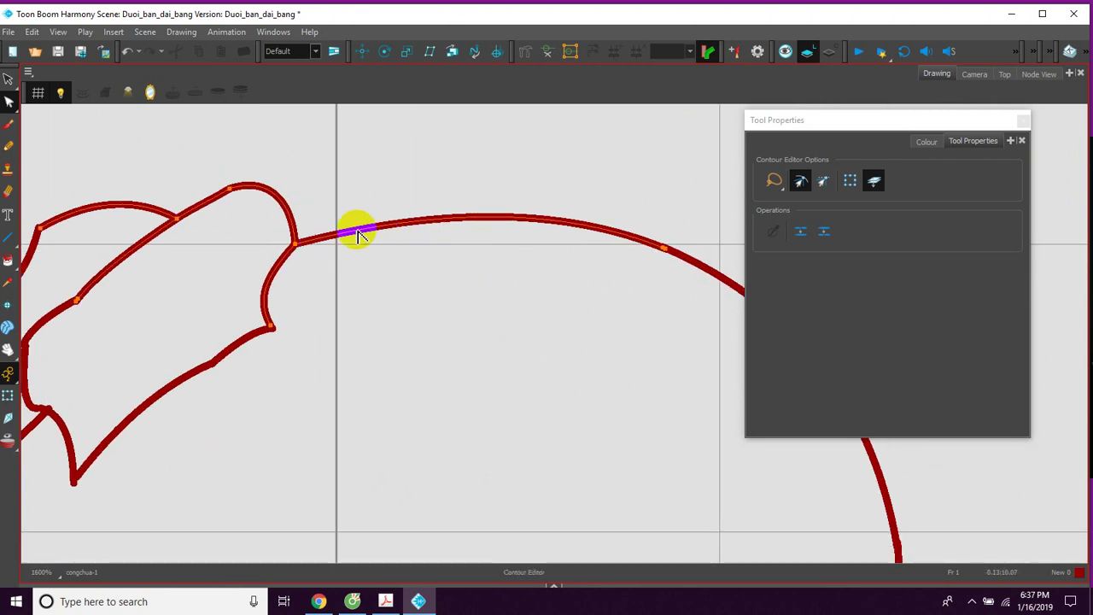
scroll(371, 248, "up", 2)
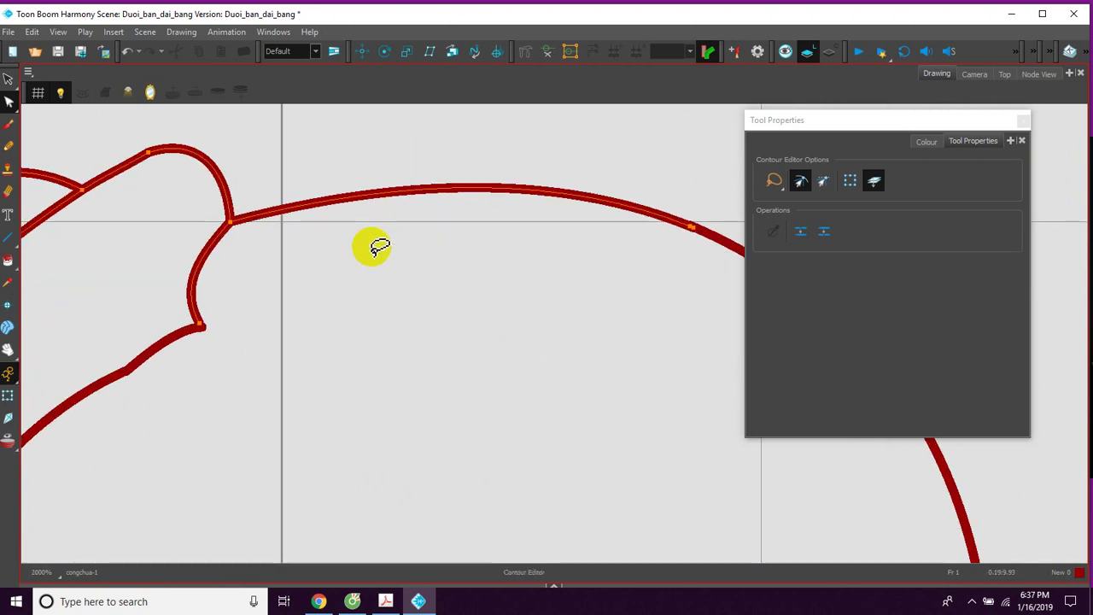
key("space")
left_click_drag(244, 177, 296, 207)
key("space")
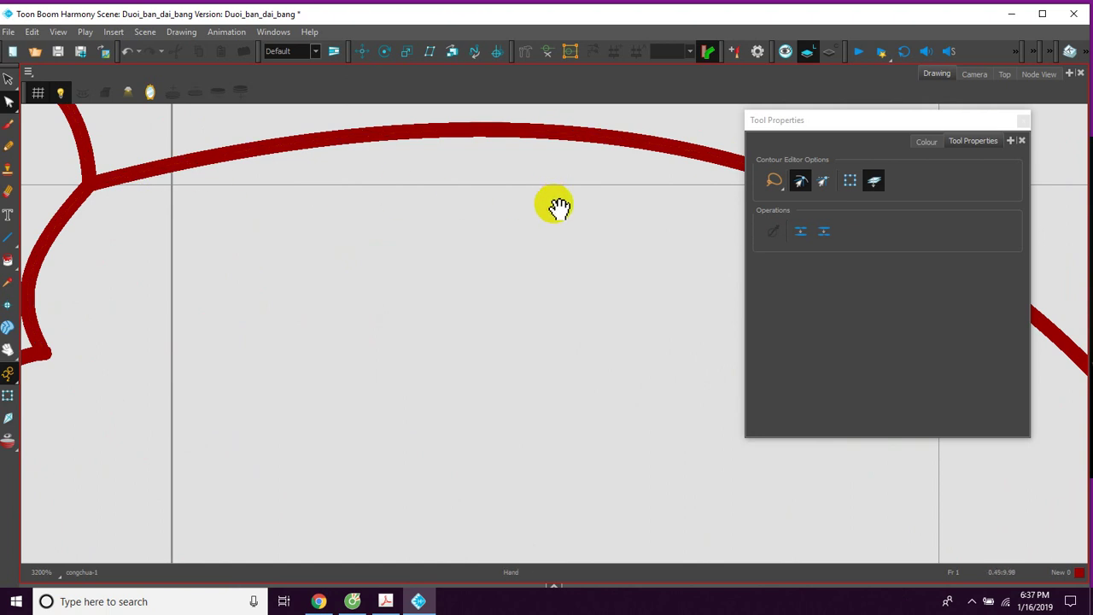
mouse_move(556, 205)
left_mouse_down()
mouse_move(454, 198)
mouse_move(390, 244)
left_mouse_up()
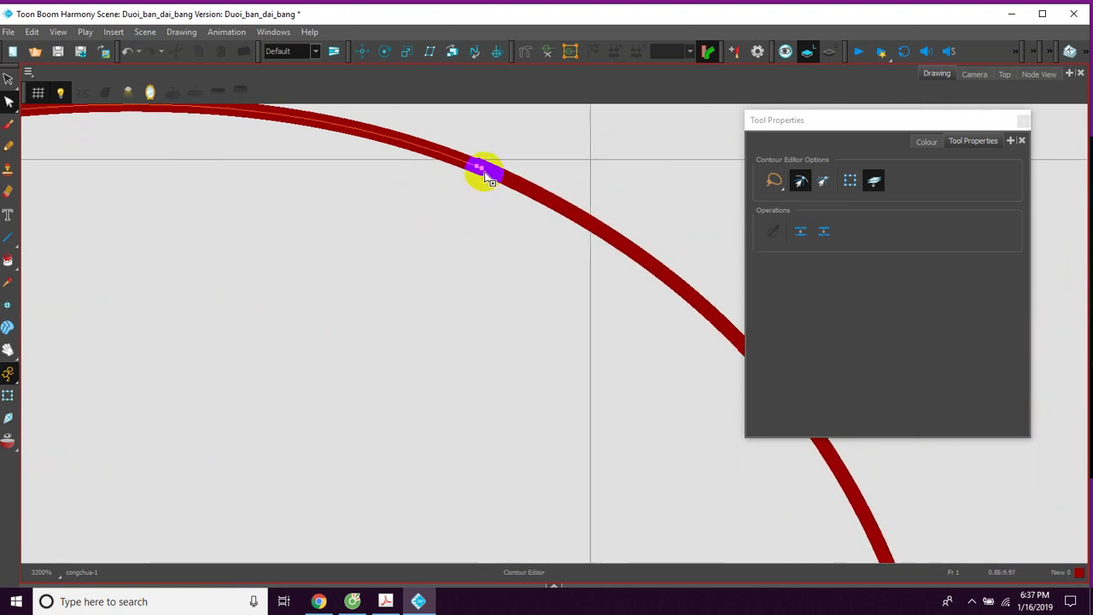
key("space")
mouse_move(505, 195)
left_mouse_down()
mouse_move(402, 215)
mouse_move(350, 191)
left_mouse_up()
Join the end of the head's top arc with the line running down the back of the head
key("space")
left_click_drag(546, 376, 487, 291)
left_click_drag(531, 436, 480, 263)
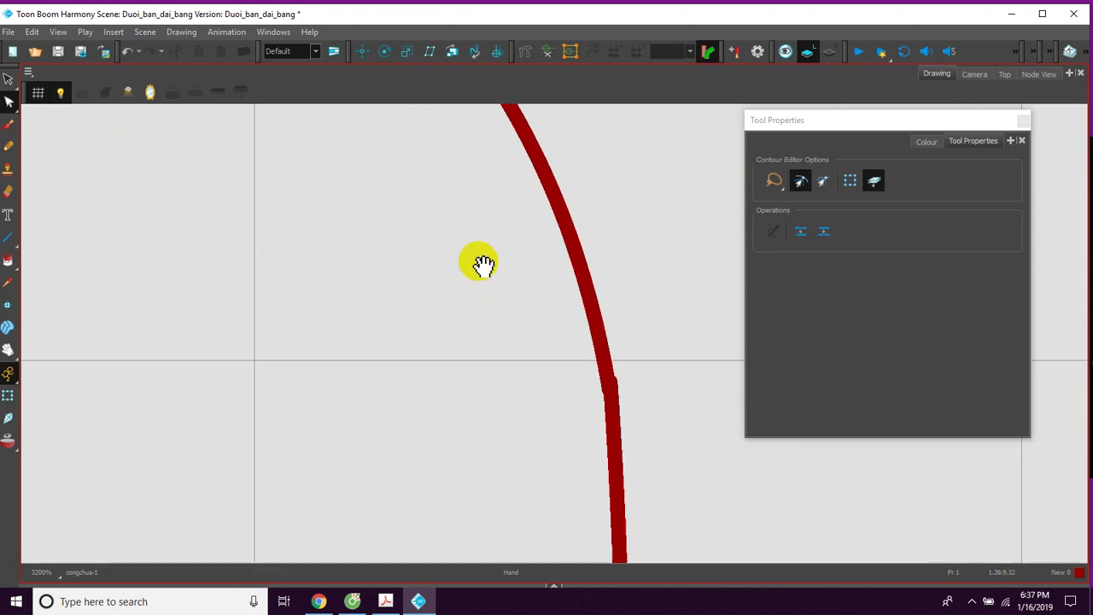
left_click(610, 389)
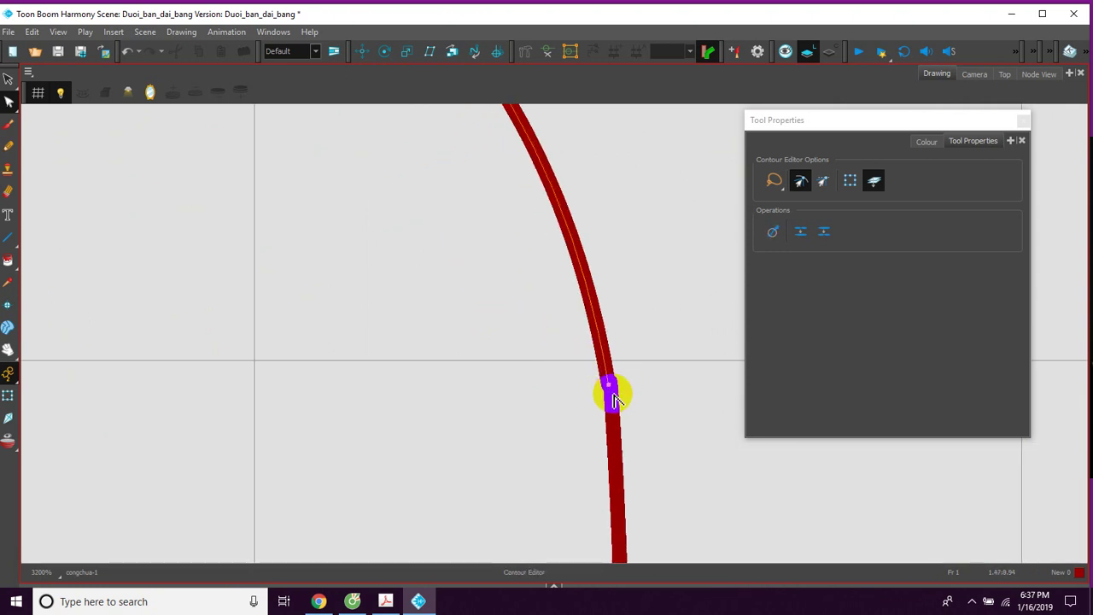
left_click(612, 392)
Snap the line ends together at the inward kink halfway down the back hair outline
key("space")
left_click_drag(598, 470, 573, 283)
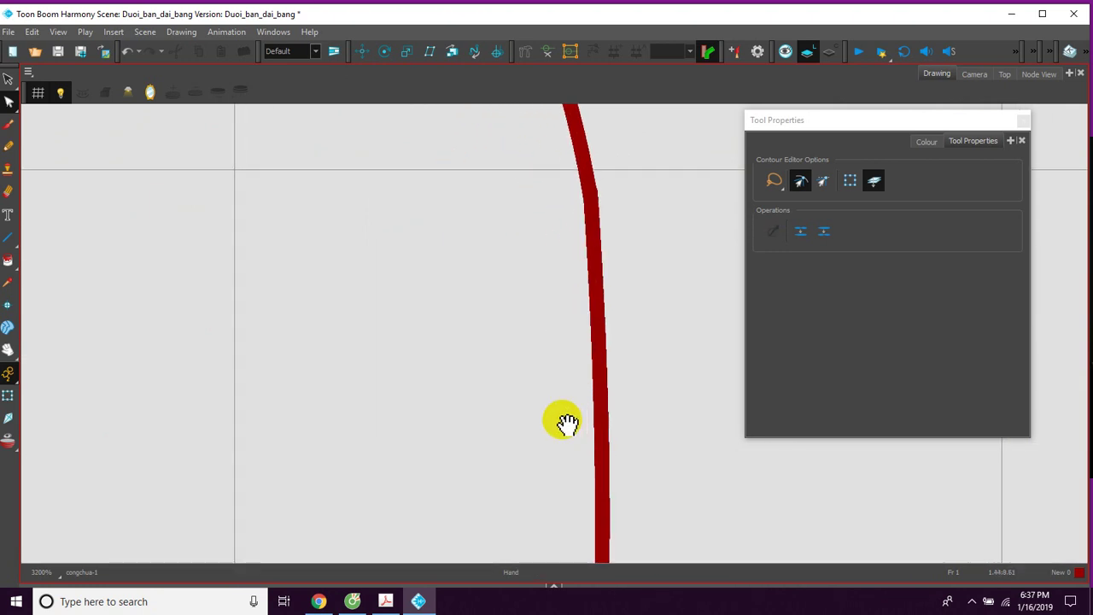
left_click_drag(561, 522, 559, 261)
left_click_drag(502, 483, 523, 326)
left_click_drag(613, 375, 607, 379)
Join the lower end of the diagonal line with the long line running down the back of the head
key("space")
left_click_drag(581, 416, 585, 308)
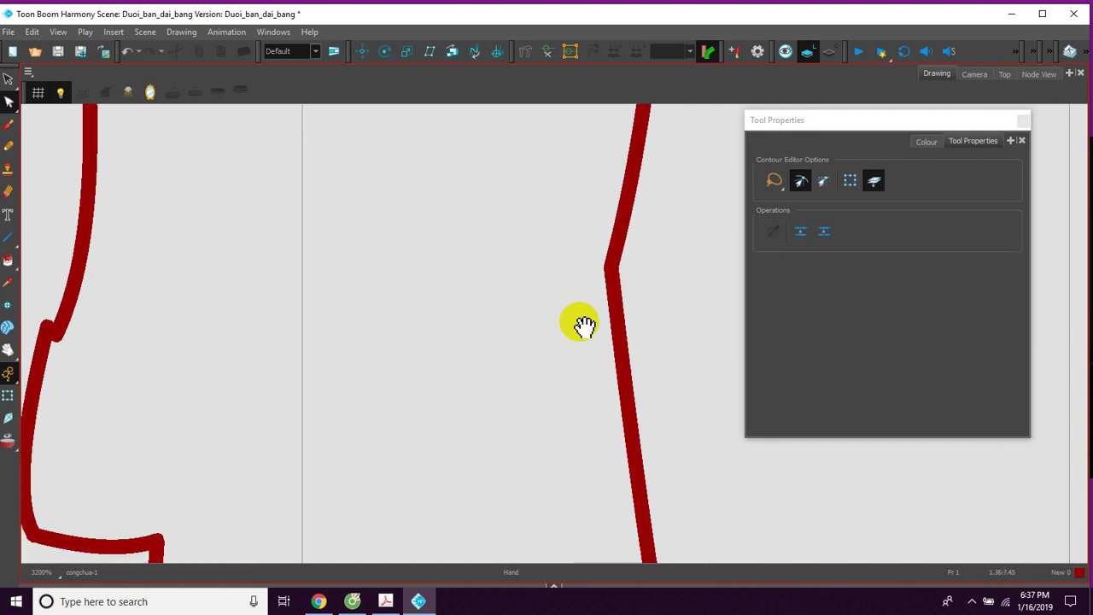
left_click_drag(576, 435, 553, 173)
left_click_drag(515, 435, 502, 338)
left_click_drag(516, 427, 496, 332)
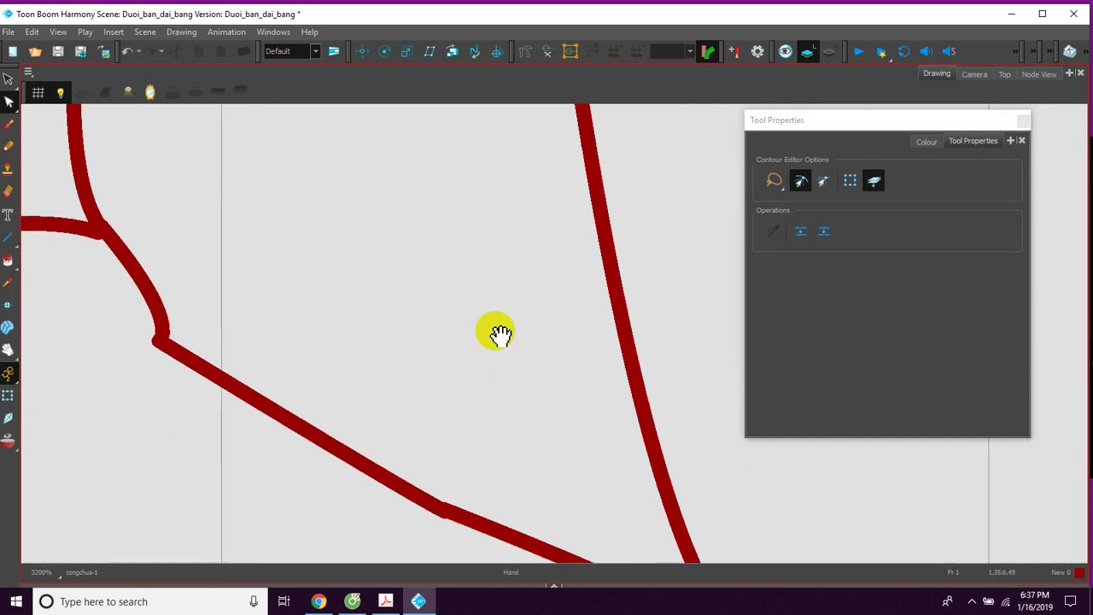
mouse_move(543, 468)
left_mouse_down()
mouse_move(515, 391)
mouse_move(478, 341)
left_mouse_up()
left_click_drag(534, 390, 501, 327)
left_click(597, 441)
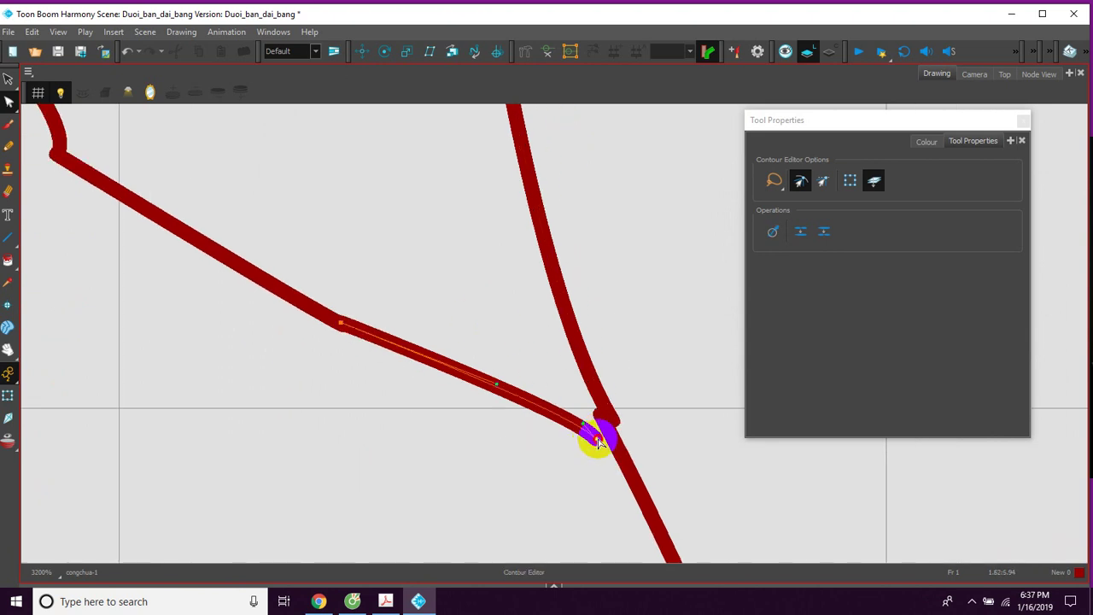
left_click_drag(608, 429, 606, 424)
Snap the diagonal line's two segments together at their kink and bow the upper segment downward
left_click_drag(554, 362, 628, 412)
left_click(410, 370)
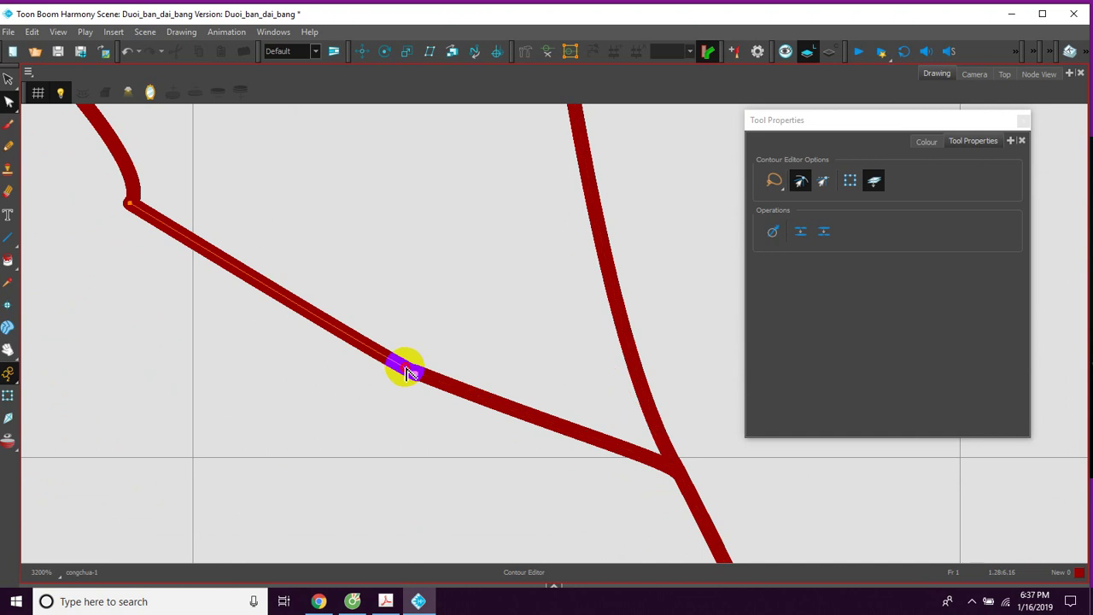
left_click_drag(407, 368, 421, 382)
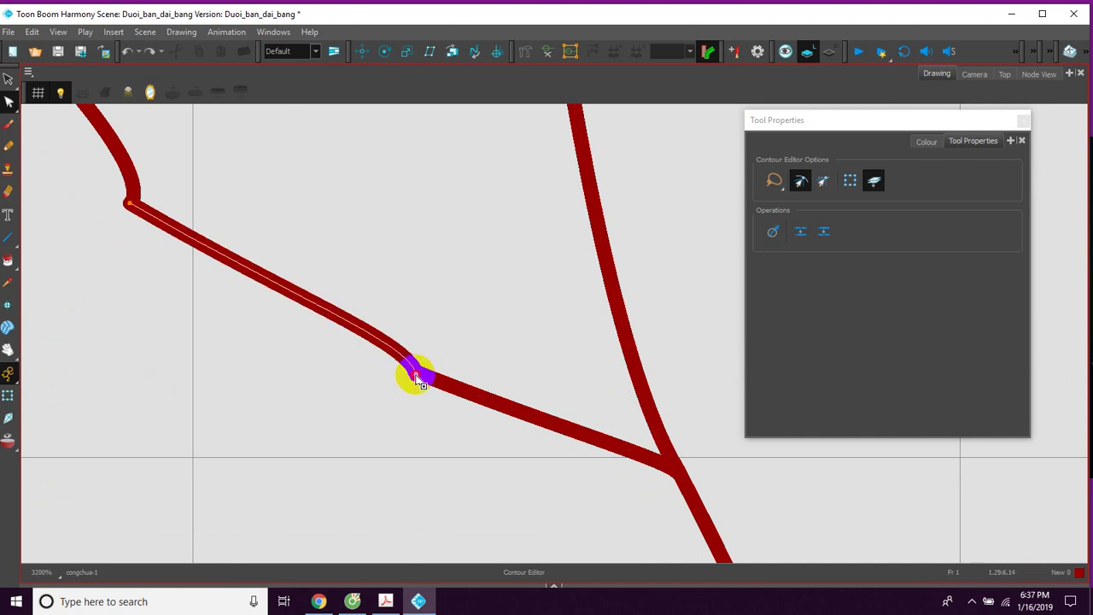
mouse_move(419, 379)
left_mouse_down()
mouse_move(427, 386)
mouse_move(423, 374)
left_mouse_up()
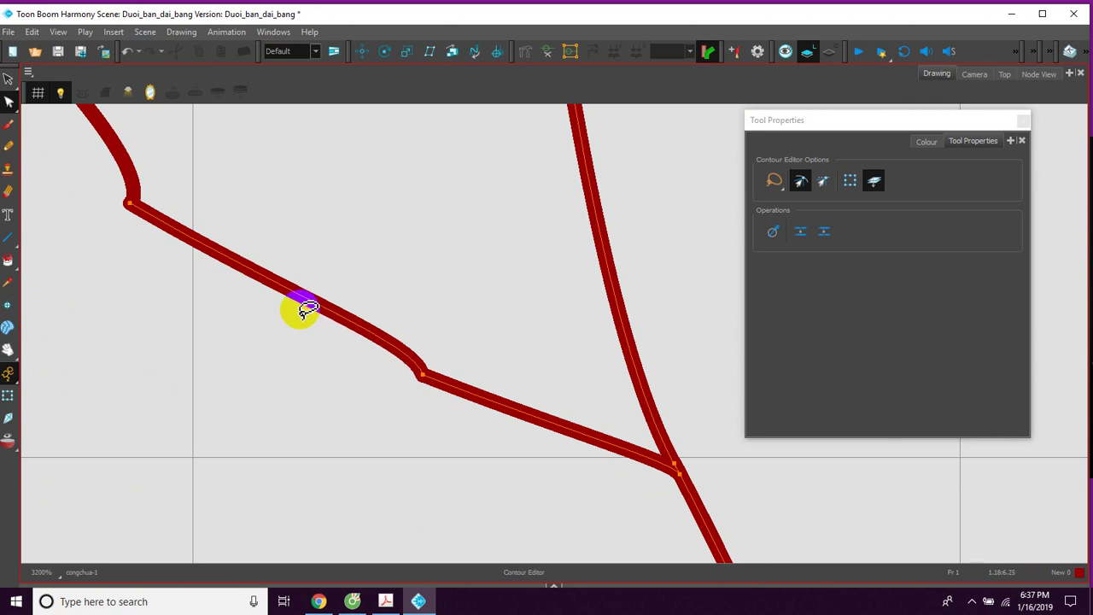
left_click_drag(282, 301, 299, 323)
Join the short curve with the upper end of the diagonal line at their corner
left_click_drag(284, 237, 410, 360)
left_click(262, 313)
mouse_move(263, 317)
left_mouse_down()
mouse_move(247, 285)
mouse_move(257, 324)
left_mouse_up()
left_click_drag(231, 217, 325, 278)
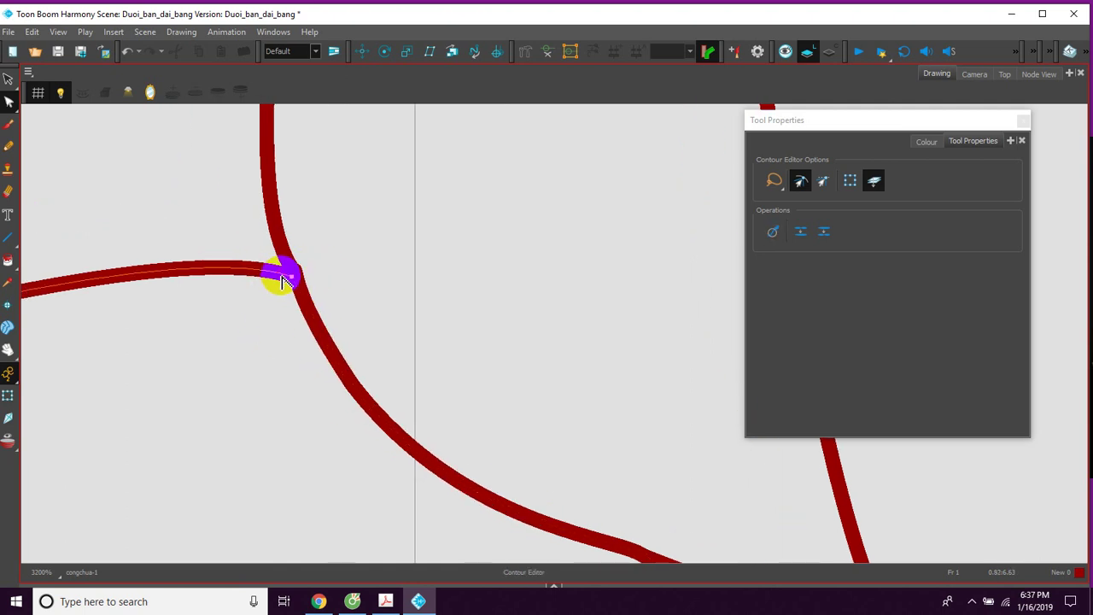
Snap together the two segments of the long arched line that branches off beside the short curve
scroll(263, 288, "left", 5)
scroll(273, 312, "down", 1)
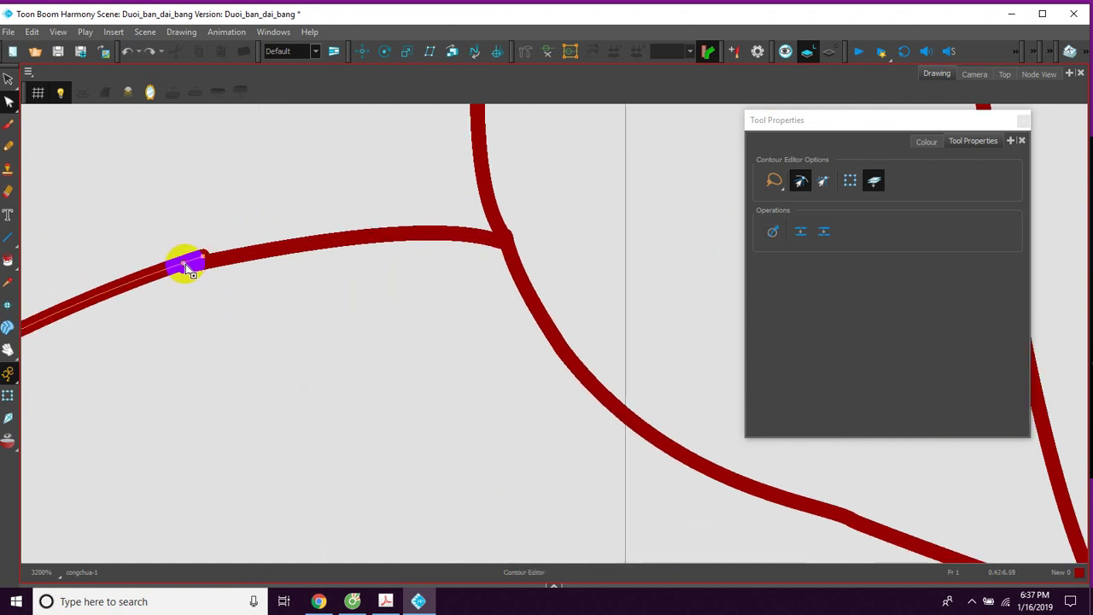
left_click(189, 269)
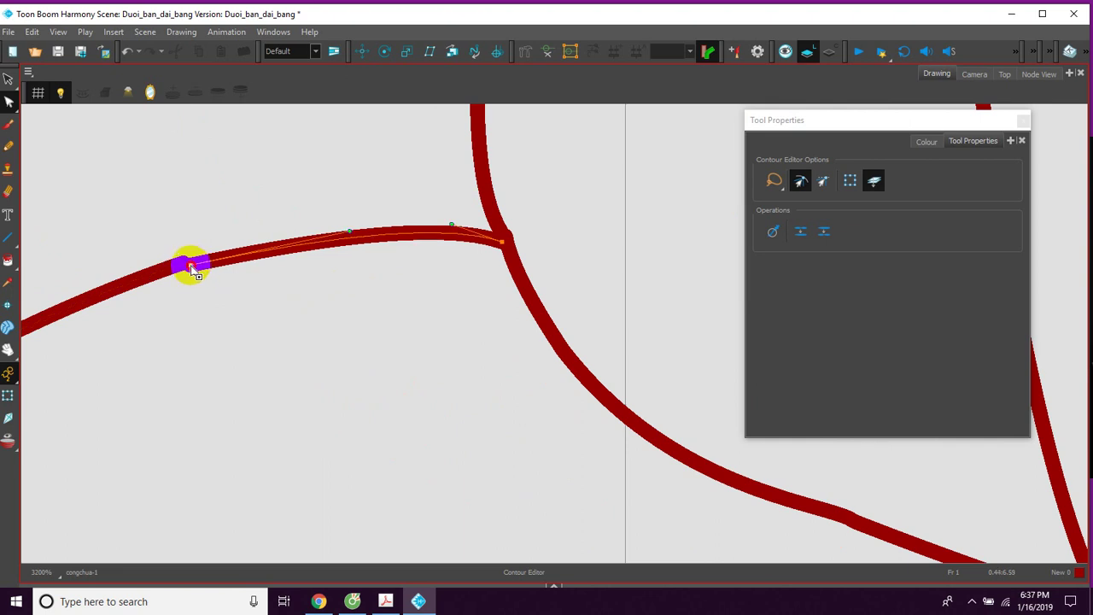
scroll(189, 269, "down", 2)
scroll(191, 290, "left", 6)
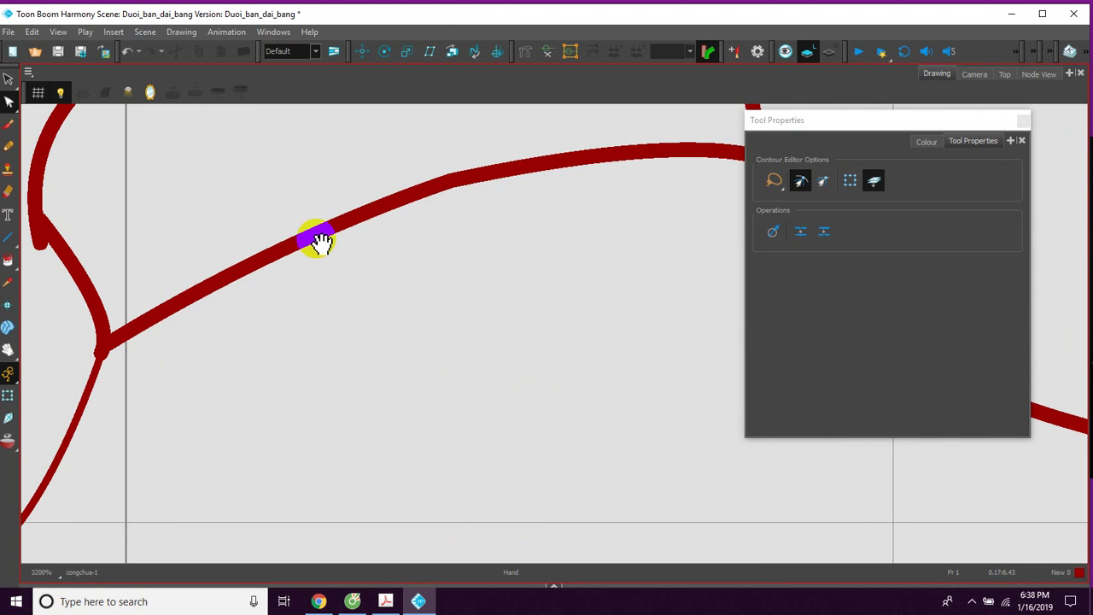
left_click(457, 187)
Join the loose ends at the lower kink and the upper corner of the rounded line above the arched line
left_click_drag(282, 172, 344, 222)
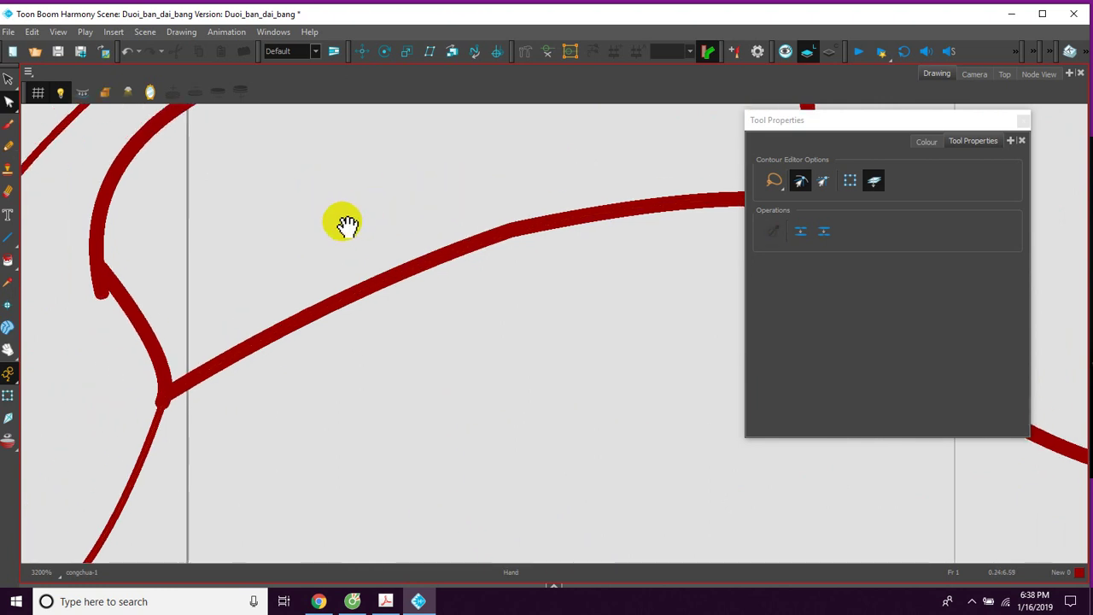
left_click(111, 280)
left_click_drag(101, 273, 105, 289)
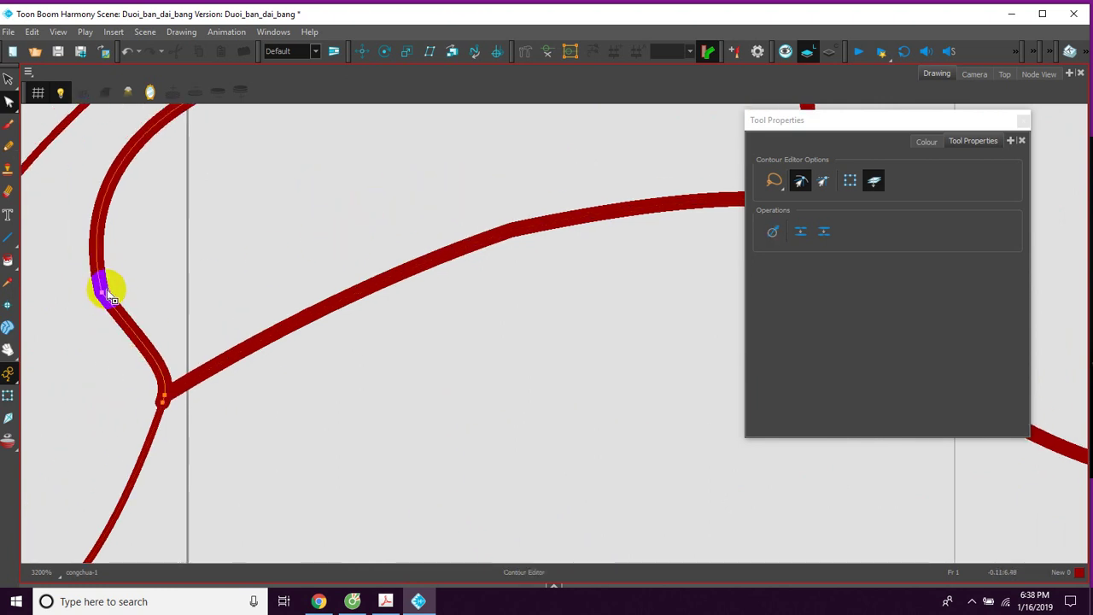
left_click_drag(167, 267, 185, 395)
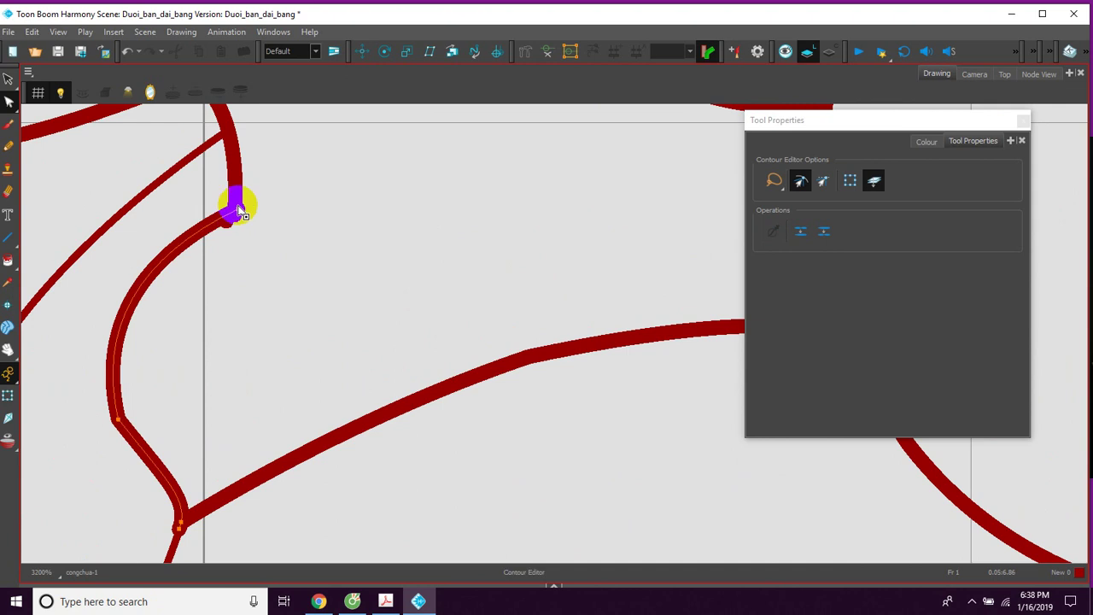
mouse_move(237, 210)
left_mouse_down()
mouse_move(231, 225)
mouse_move(239, 218)
mouse_move(312, 288)
left_mouse_up()
Attach the thin inner line's end to the short edge behind the jaw and join the line ends at the chin
left_click(278, 177)
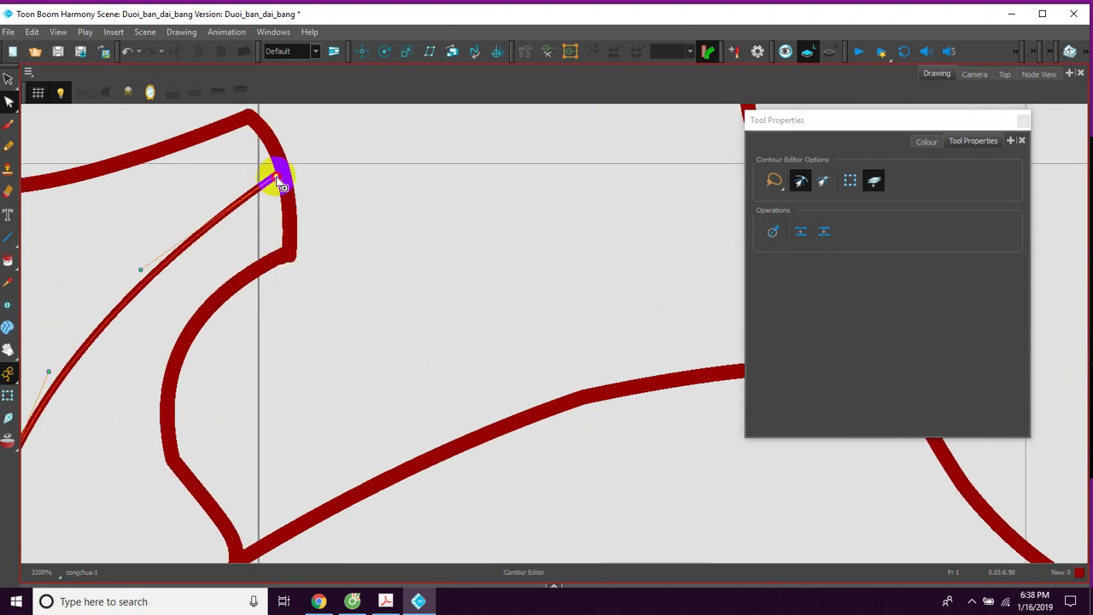
mouse_move(276, 177)
left_mouse_down()
mouse_move(344, 202)
mouse_move(297, 199)
mouse_move(508, 255)
left_mouse_up()
left_click(292, 169)
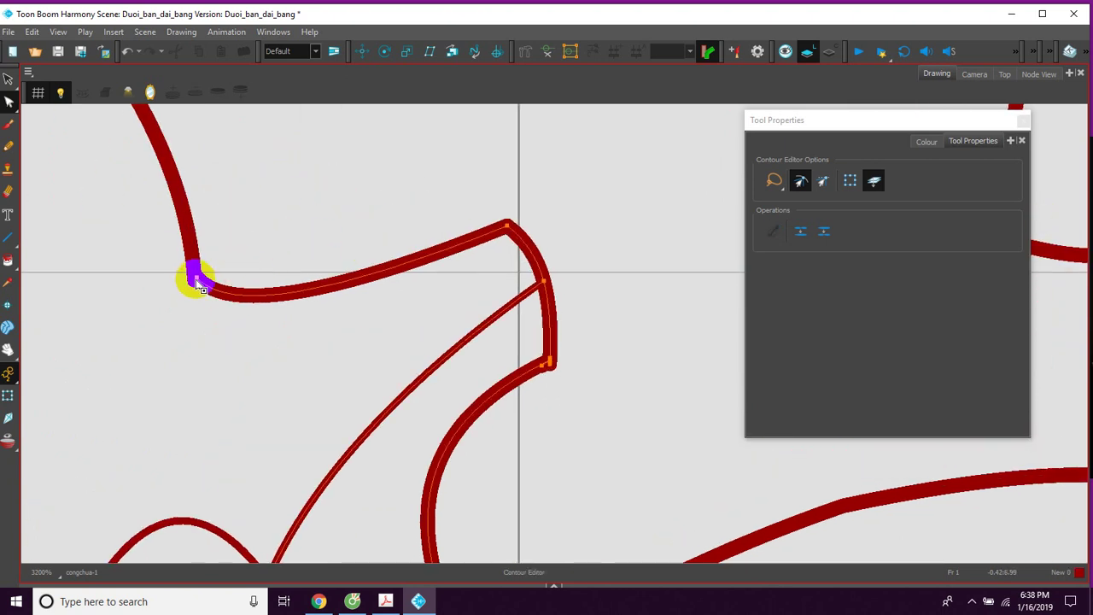
left_click_drag(198, 285, 195, 282)
Snap together the line ends at the corners of the face profile from below the lips up to the nose tip
left_click_drag(208, 241, 302, 392)
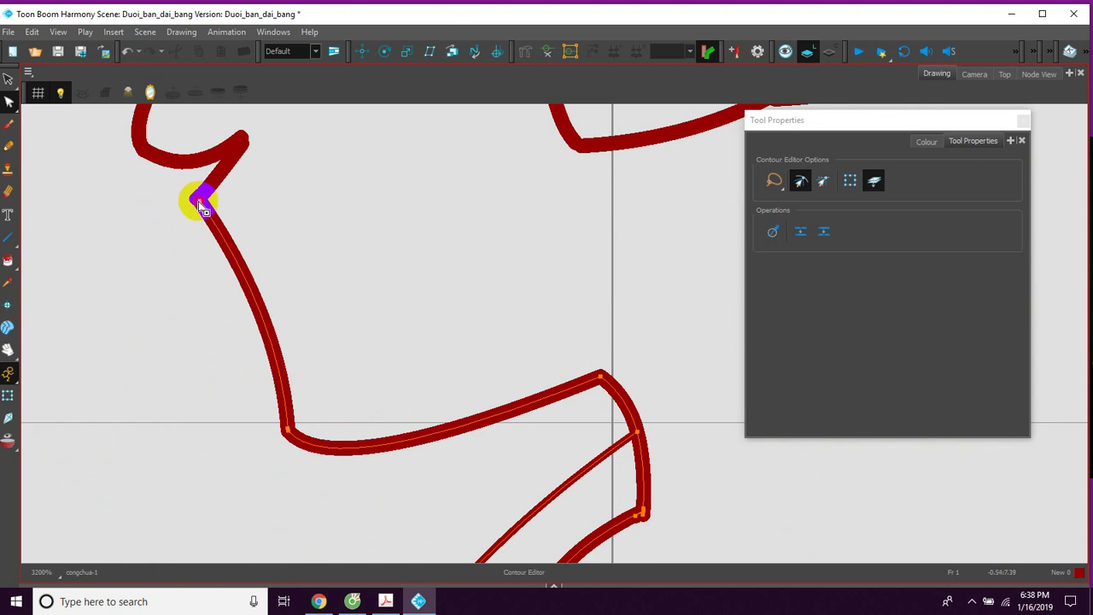
left_click_drag(204, 201, 204, 197)
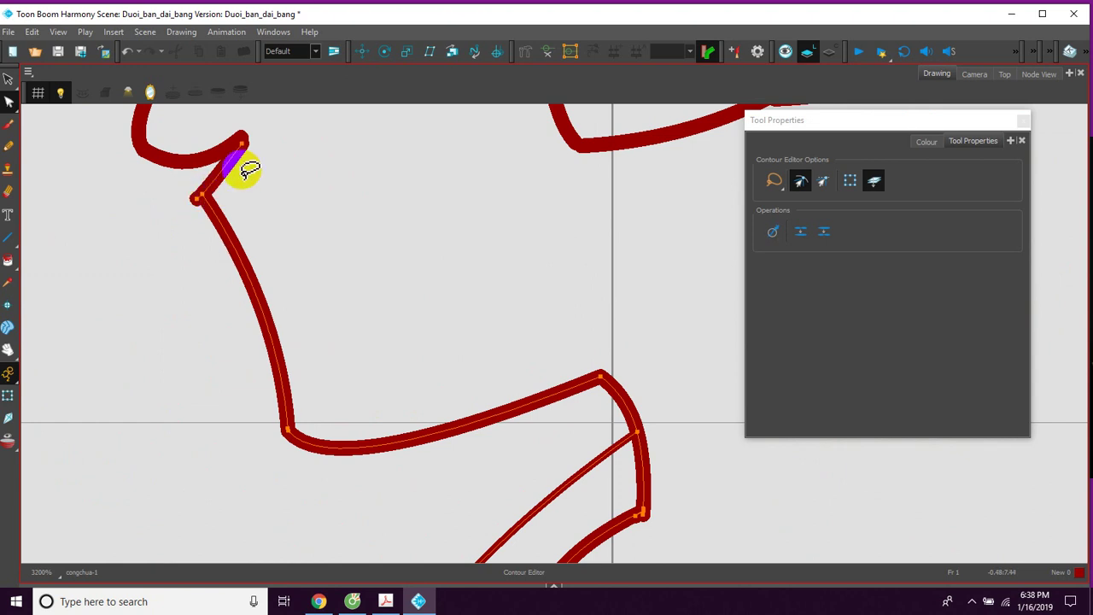
left_click_drag(240, 157, 307, 297)
left_click_drag(222, 274, 223, 276)
left_click_drag(237, 203, 266, 261)
scroll(233, 220, "up", 2)
left_click(227, 263)
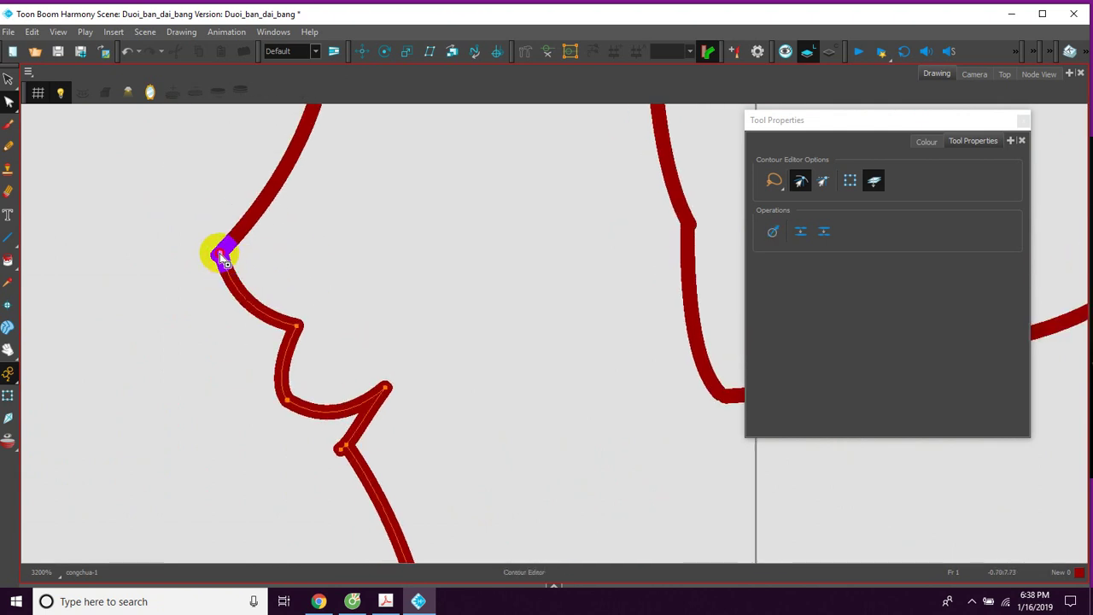
Connect the top of the forehead line to the fringe and join the fringe segments beside it
left_click(251, 214)
scroll(269, 220, "up", 6)
left_click(316, 158)
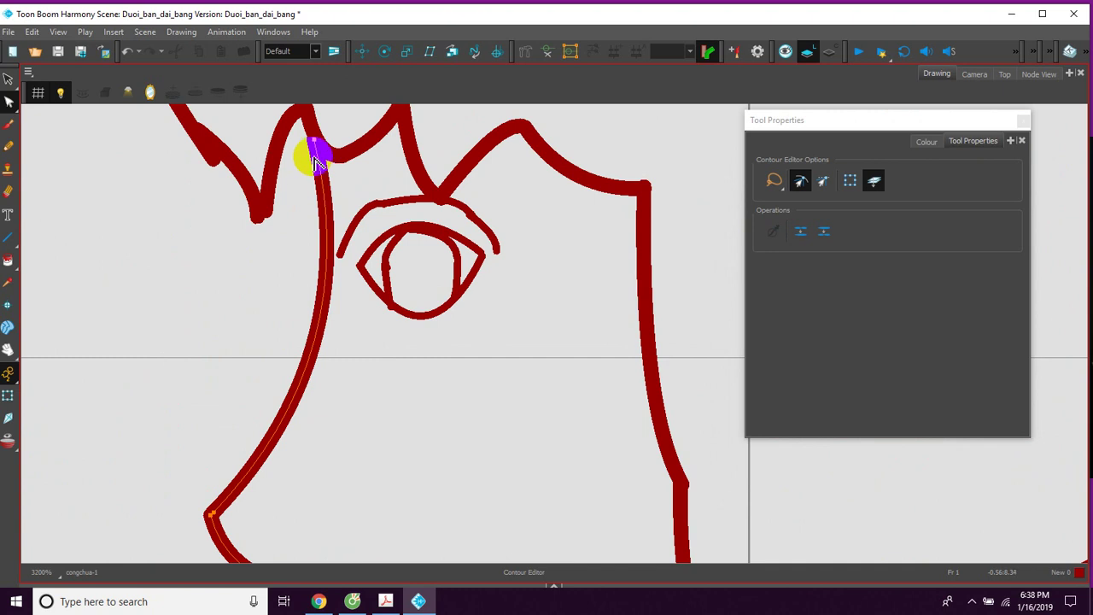
left_click(344, 153)
scroll(359, 171, "up", 2)
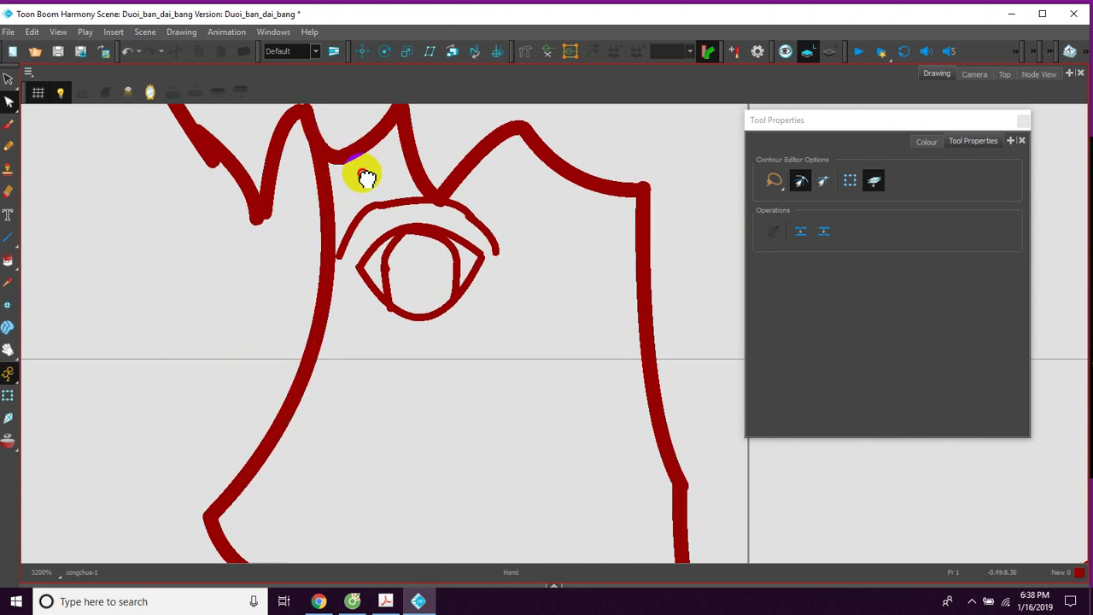
left_click(334, 203)
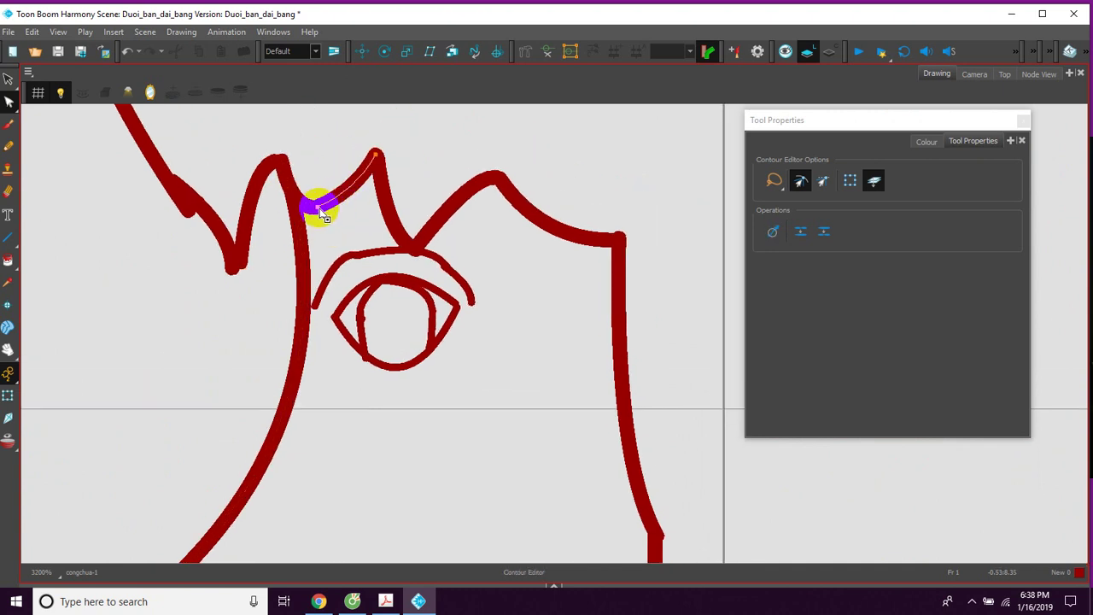
left_click(301, 218)
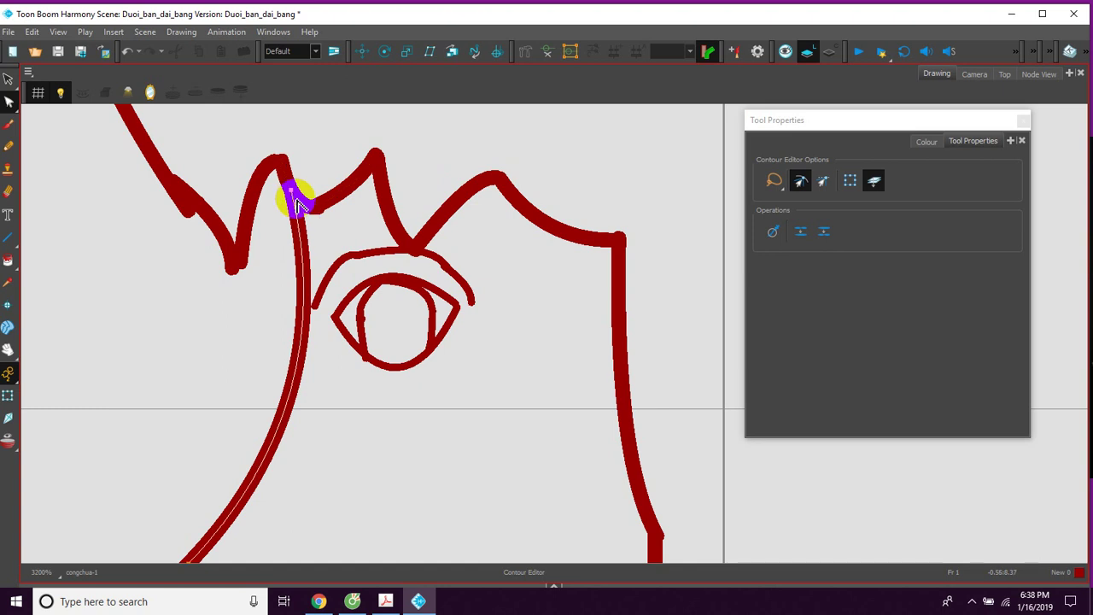
Snap the fringe line ends together at the pointed tip and at the notch above the eye
left_click(376, 158)
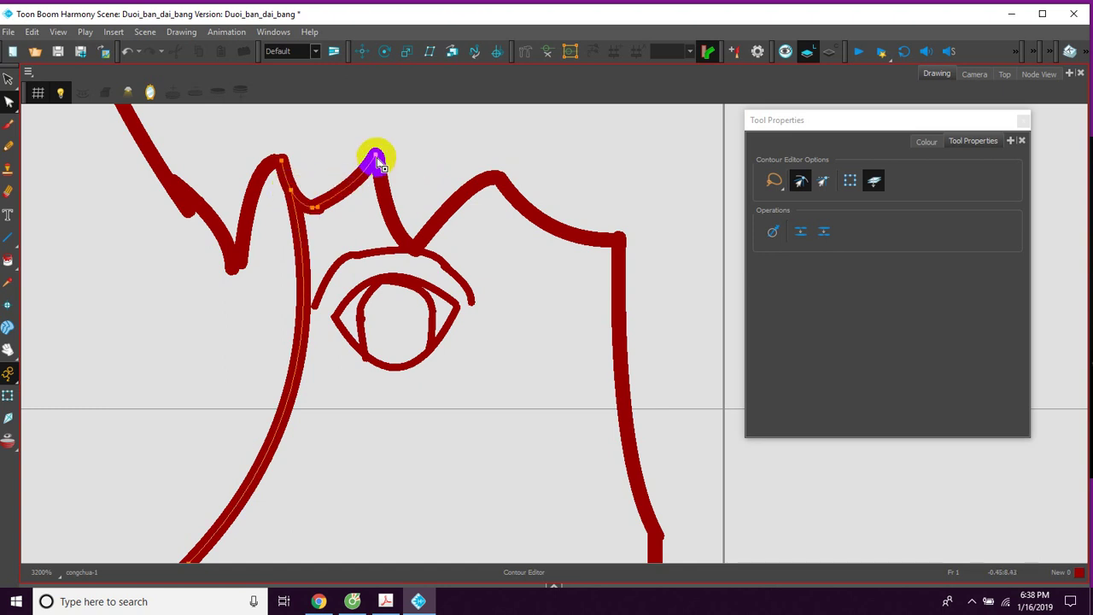
left_click(417, 252)
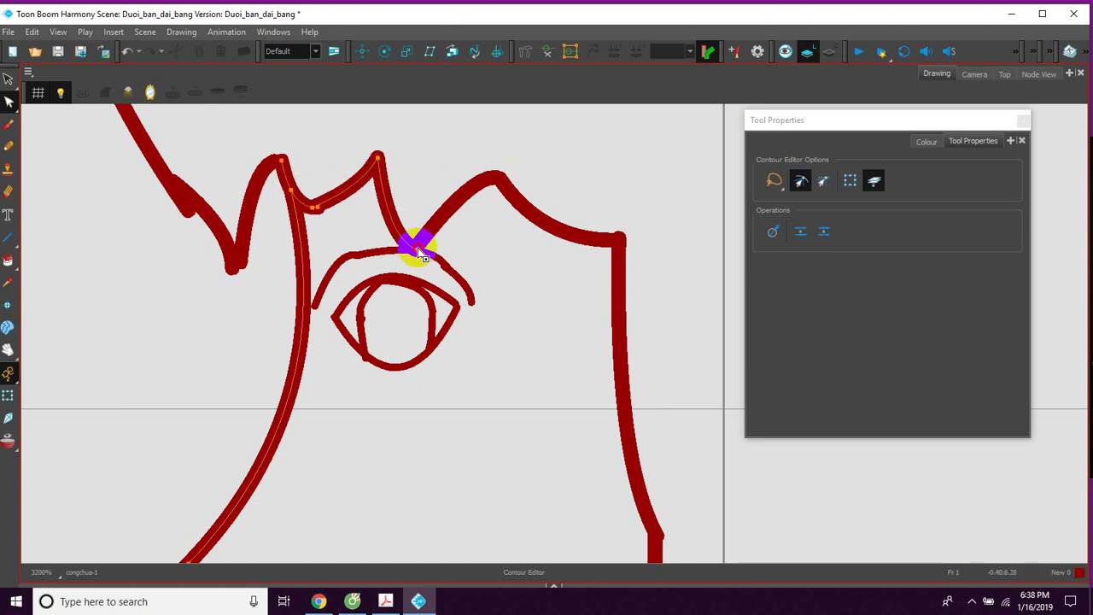
left_click(428, 240)
left_click_drag(497, 228, 436, 208)
Join the line ends at the fringe's next peak and at its outer corner behind the eye
left_click(438, 164)
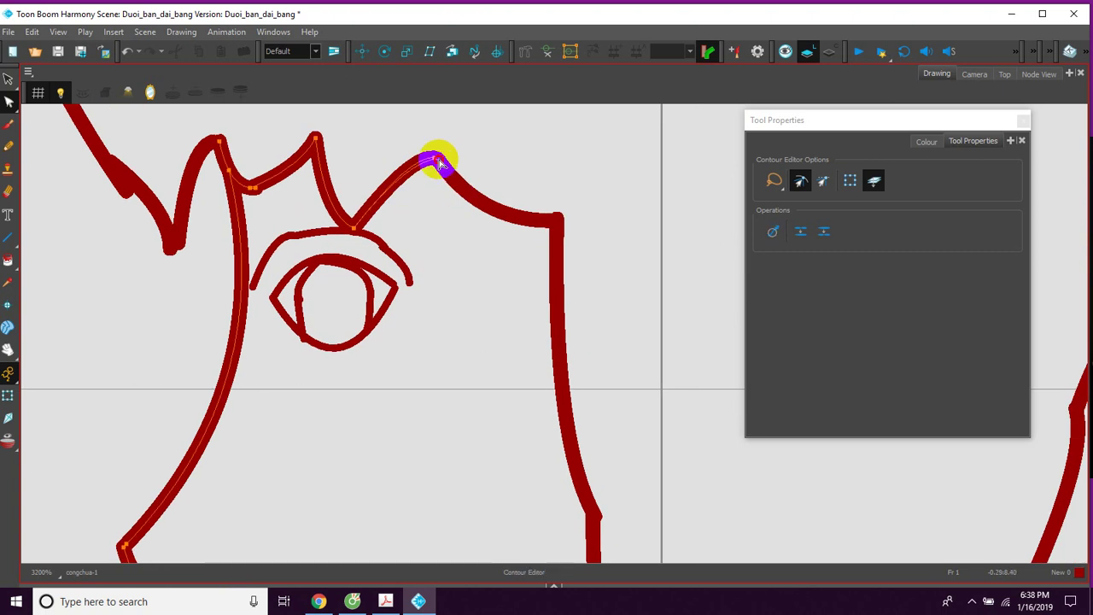
left_click(439, 161)
left_click_drag(512, 235, 430, 186)
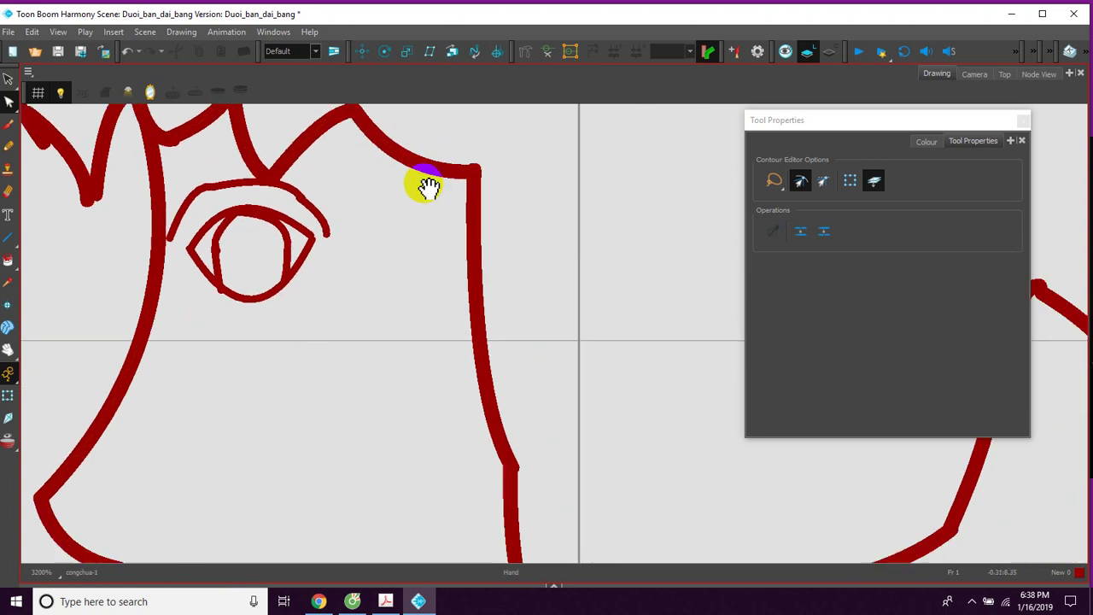
left_click(475, 173)
Join the line ends at the kink and the bottom corner of the hair edge beside the face
left_click_drag(524, 236, 425, 100)
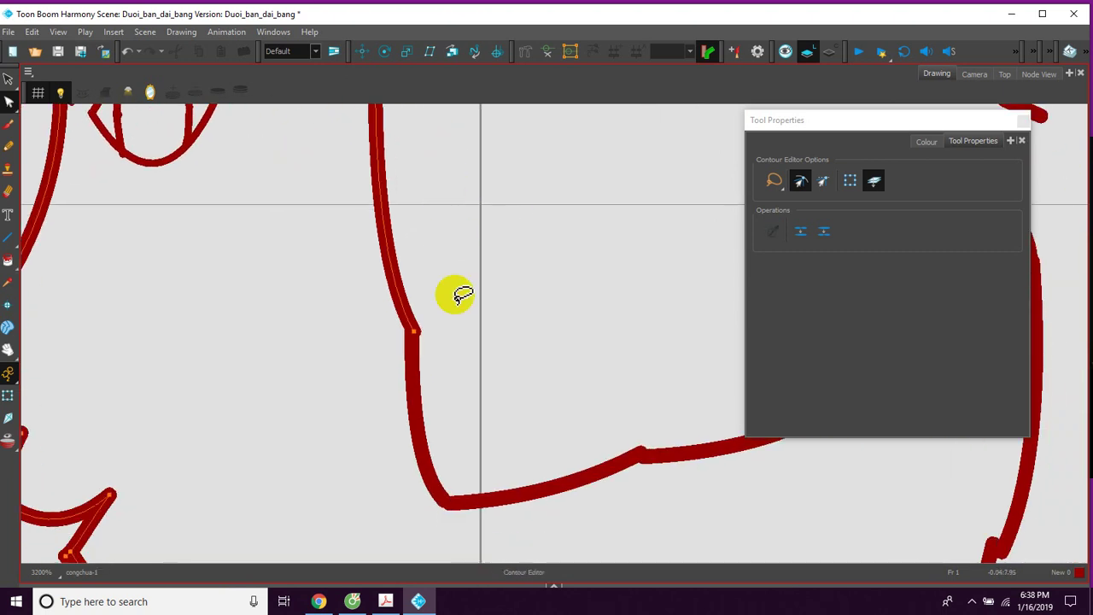
left_click(414, 334)
left_click_drag(516, 393, 404, 306)
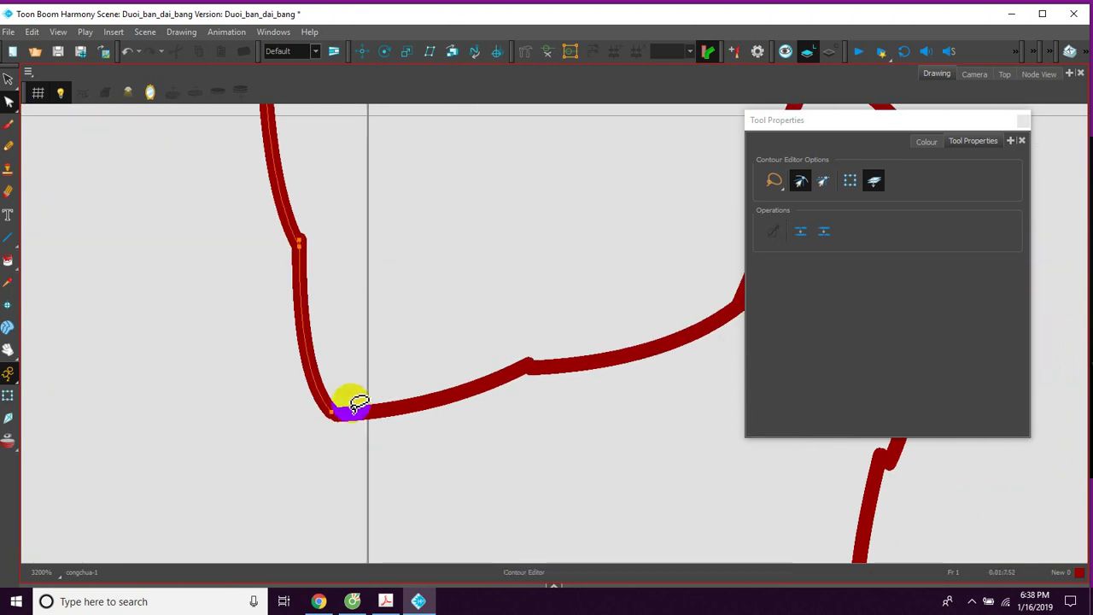
left_click_drag(427, 348, 347, 358)
Join the two segments along the hair shape's bottom edge, lower their junction and smooth the curve leading to it
left_click(447, 382)
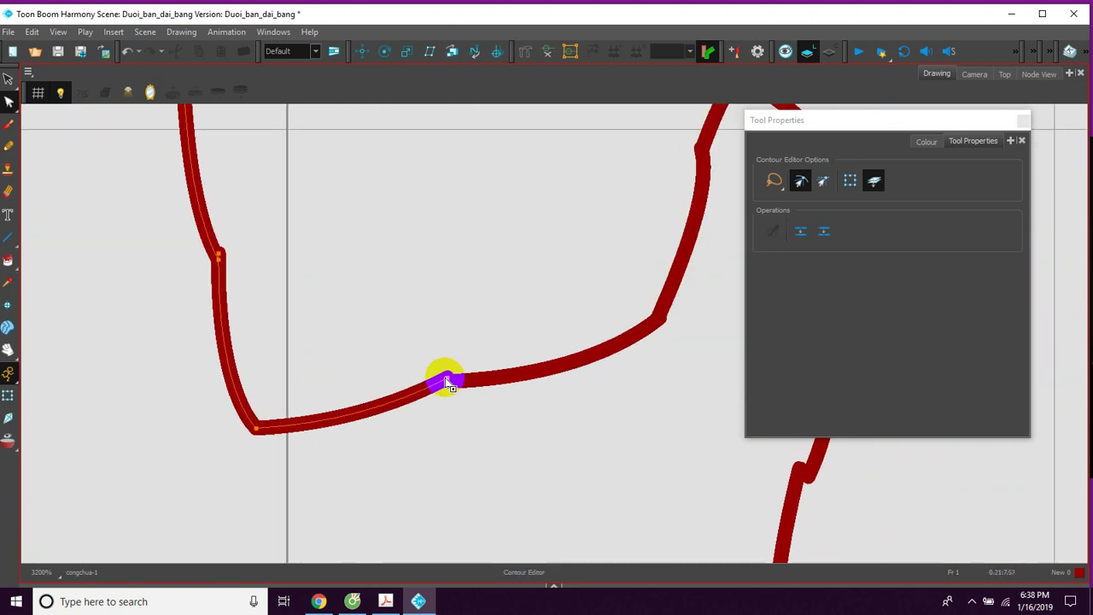
left_click(460, 386)
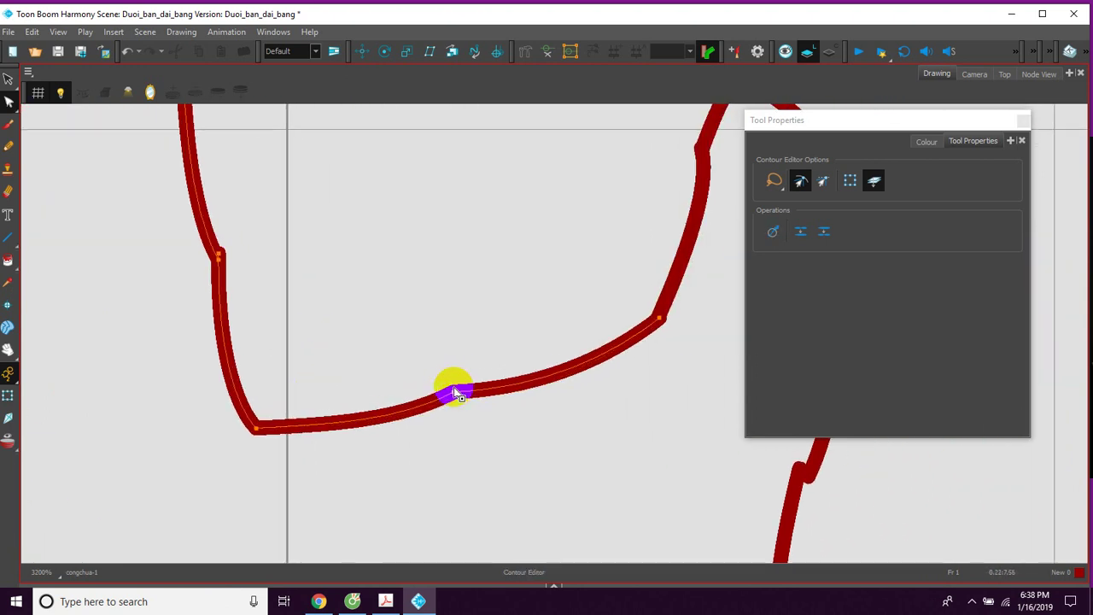
left_click_drag(453, 388, 464, 413)
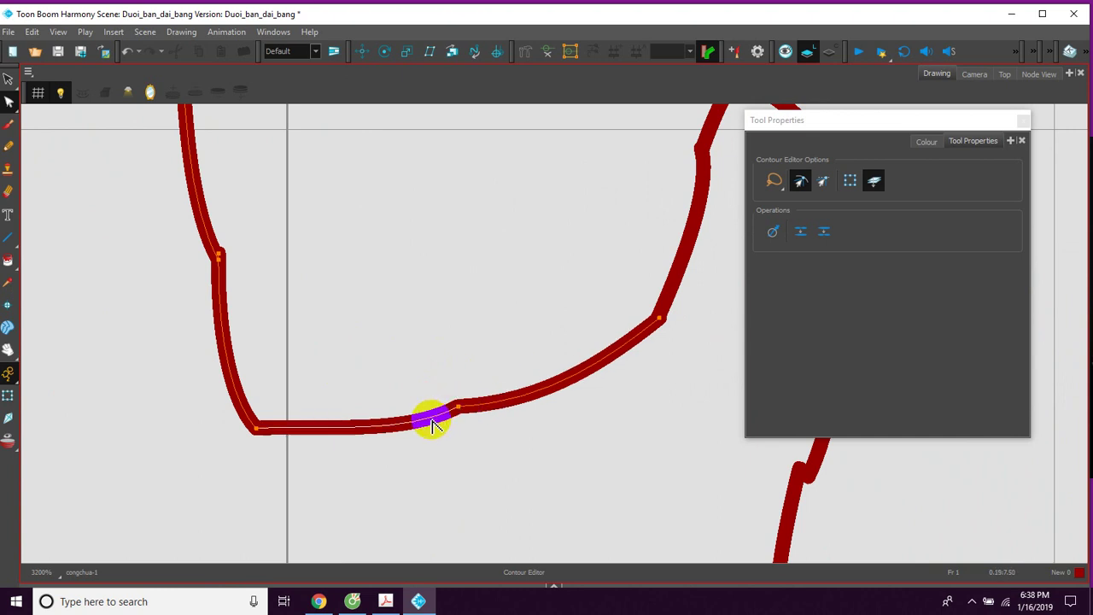
left_click_drag(396, 422, 399, 422)
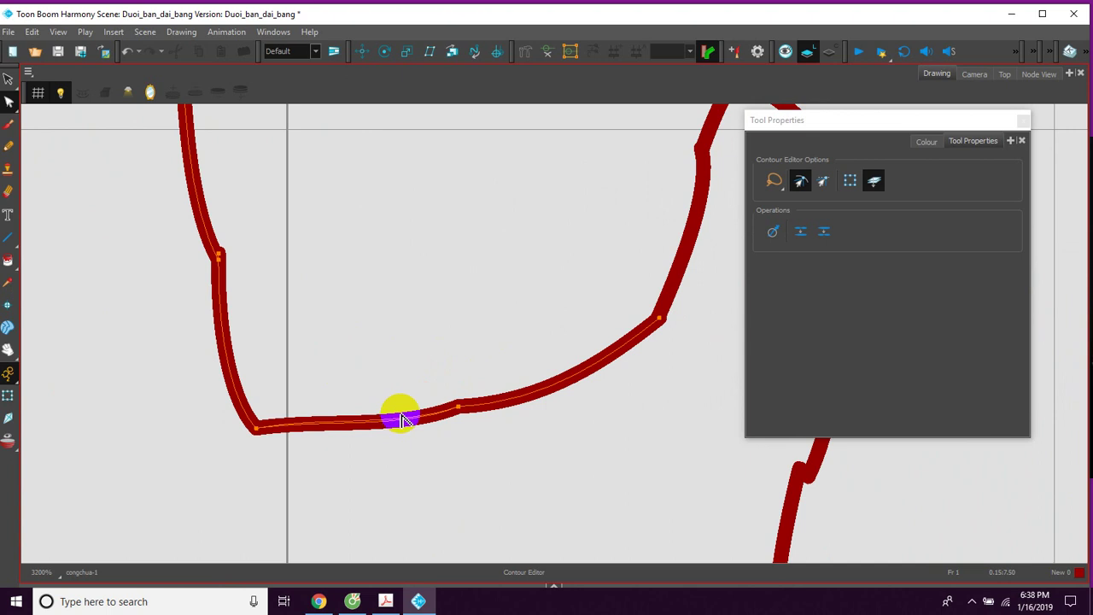
Snap the line ends together at the lower corner and the kink of the hair edge rising toward the rounded tip
left_click_drag(528, 320, 447, 375)
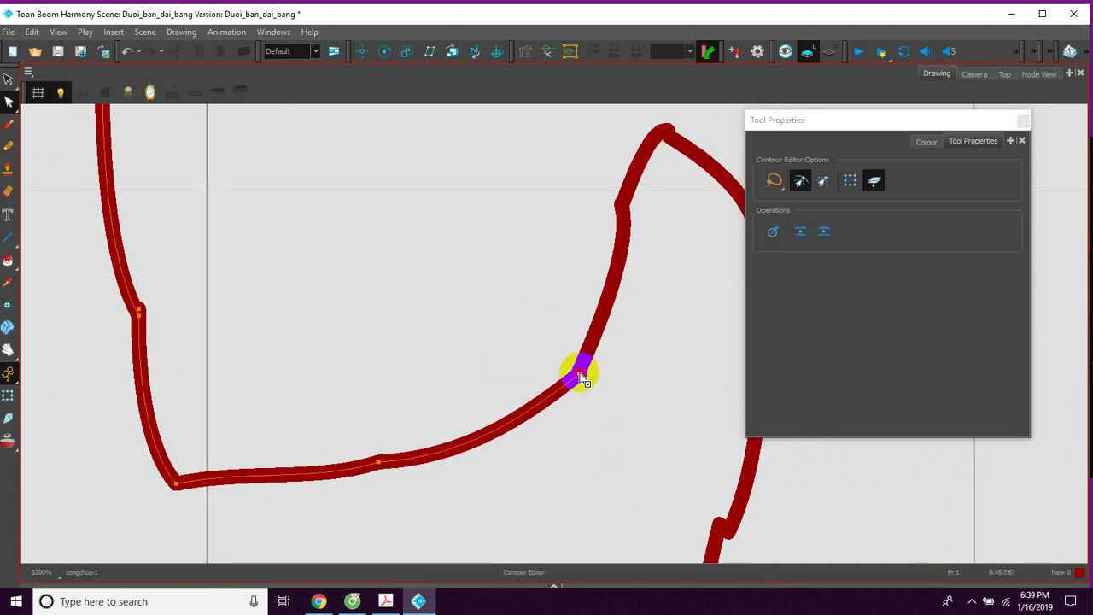
left_click_drag(581, 376, 585, 366)
left_click_drag(629, 283, 555, 343)
left_click(552, 260)
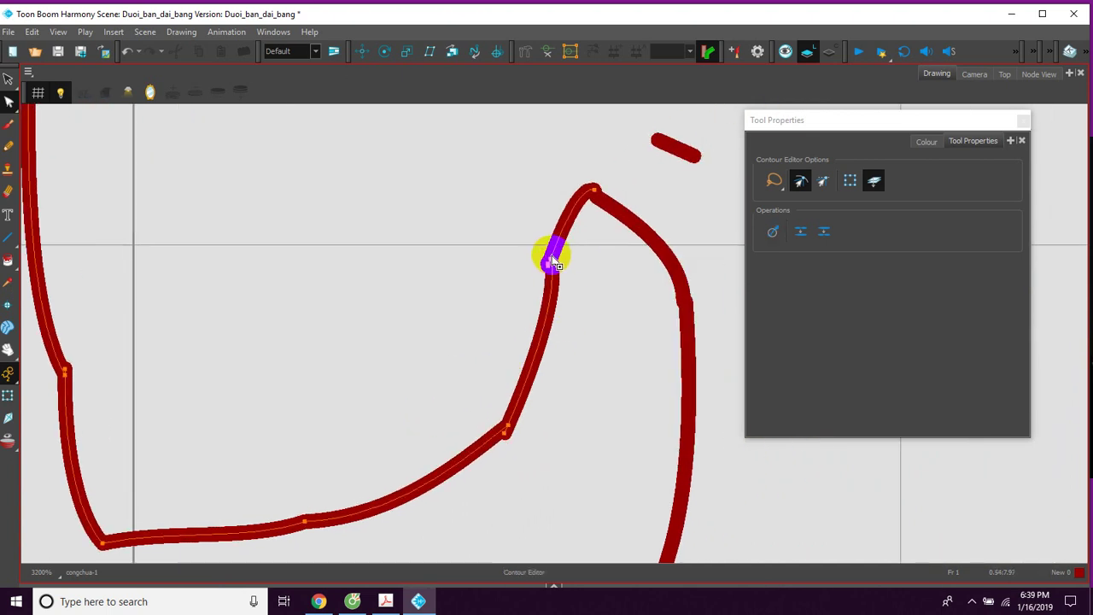
scroll(554, 260, "right", 2)
scroll(553, 260, "up", 1)
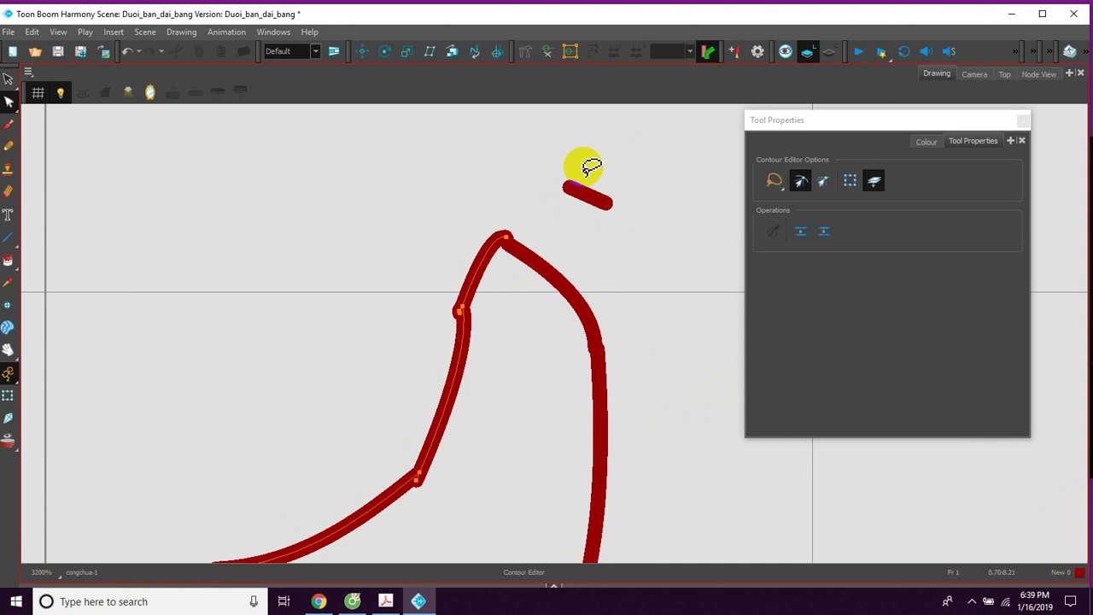
Delete the short stray stroke above the rounded tip of the hair edge
left_click(7, 79)
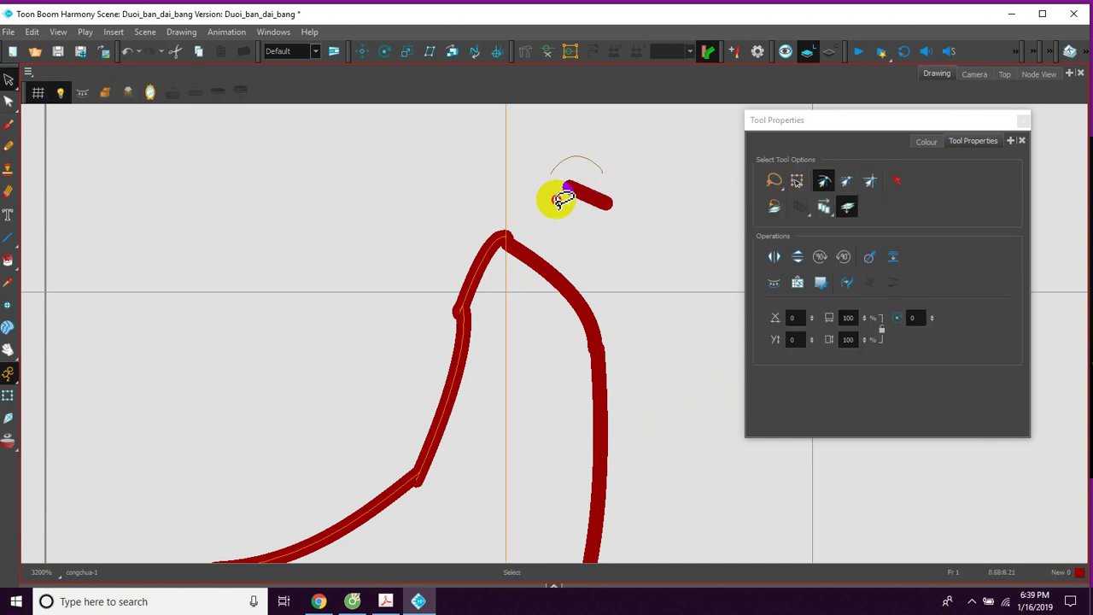
left_click(564, 199)
key("Delete")
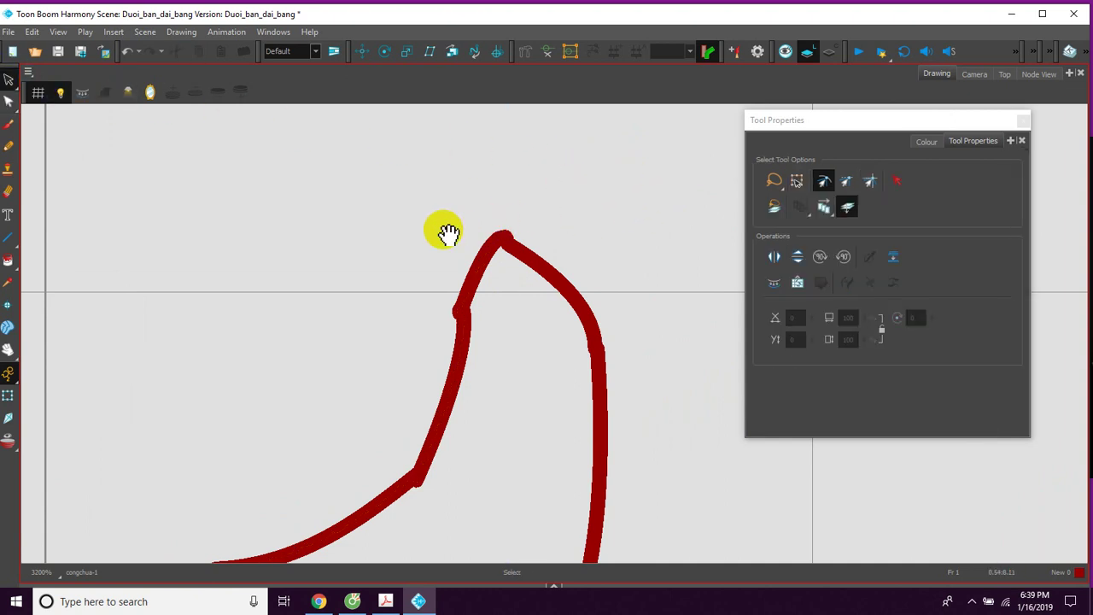
Snap the line ends together at the rounded tip of the hair edge
left_click_drag(503, 259, 494, 207)
left_click(483, 205)
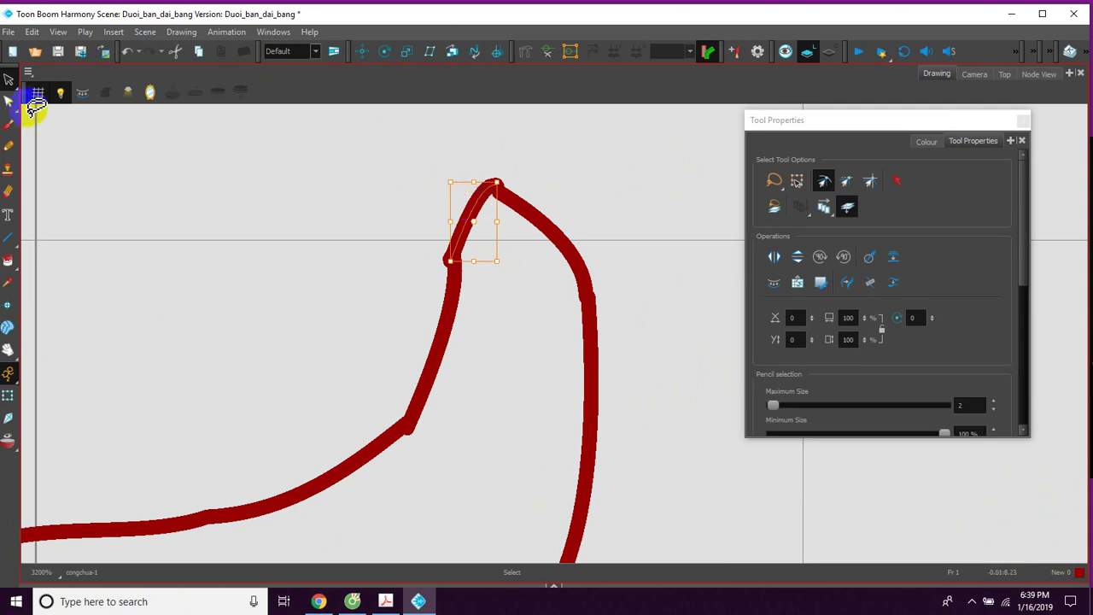
left_click(8, 101)
left_click(498, 189)
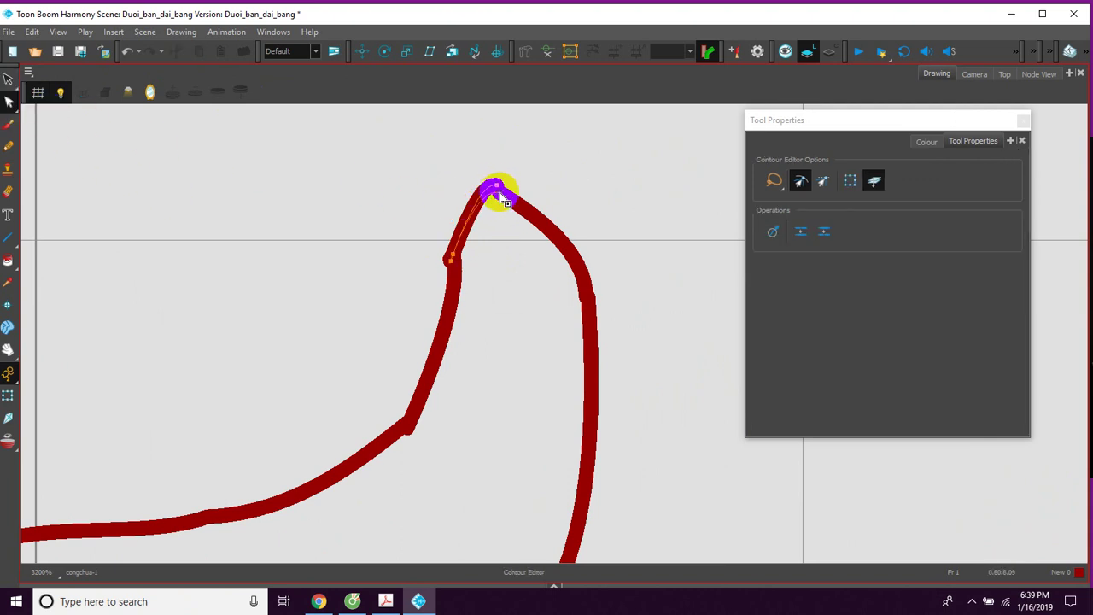
left_click(470, 248)
Snap the offset line end onto the neighbouring segment at the lower break of the hair's outer edge
key("space")
left_click_drag(564, 340, 502, 292)
left_click(527, 256)
key("space")
left_click_drag(559, 405, 544, 322)
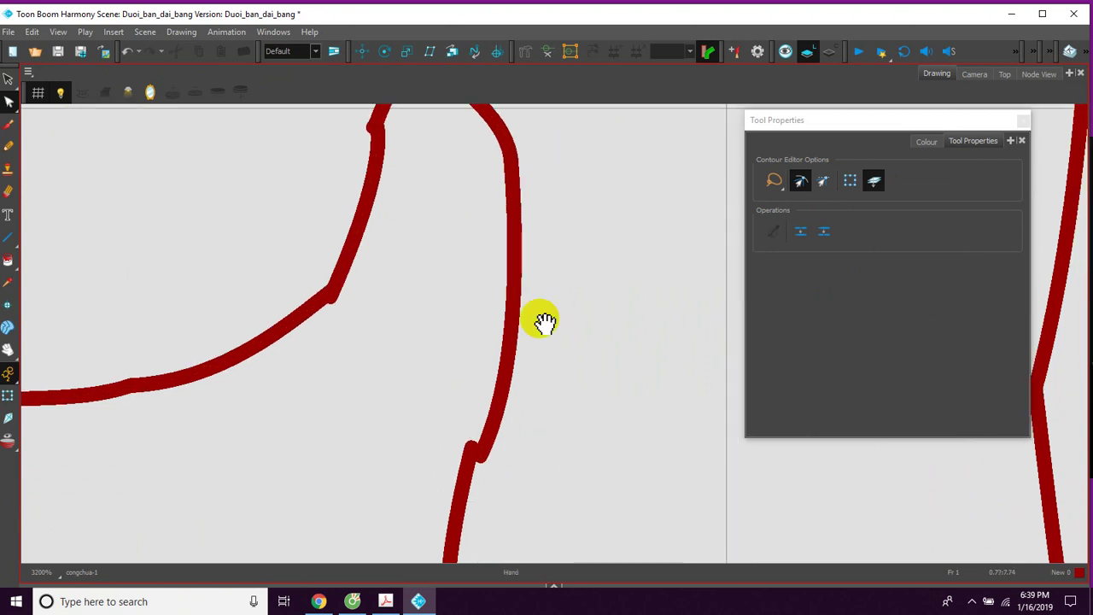
left_click(472, 451)
mouse_move(472, 451)
left_mouse_down()
mouse_move(481, 468)
mouse_move(484, 455)
left_mouse_up()
Join the line ends at the inner hair edge's lower corner and at the kink just below the rounded tip
key("space")
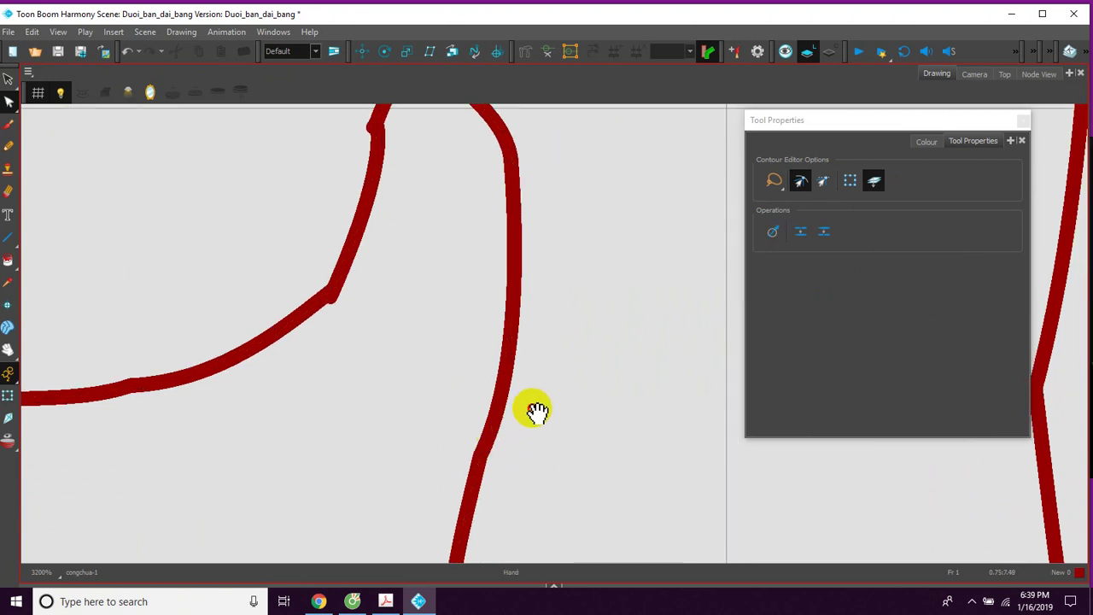
mouse_move(533, 400)
left_mouse_down()
mouse_move(569, 416)
mouse_move(551, 397)
left_mouse_up()
left_click(395, 320)
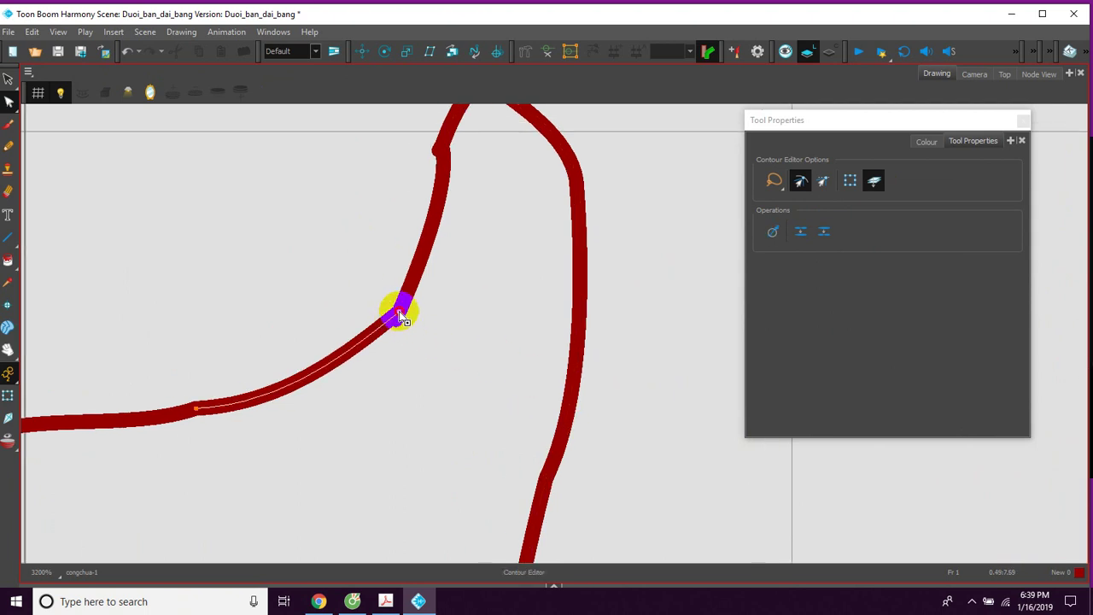
left_click(399, 316)
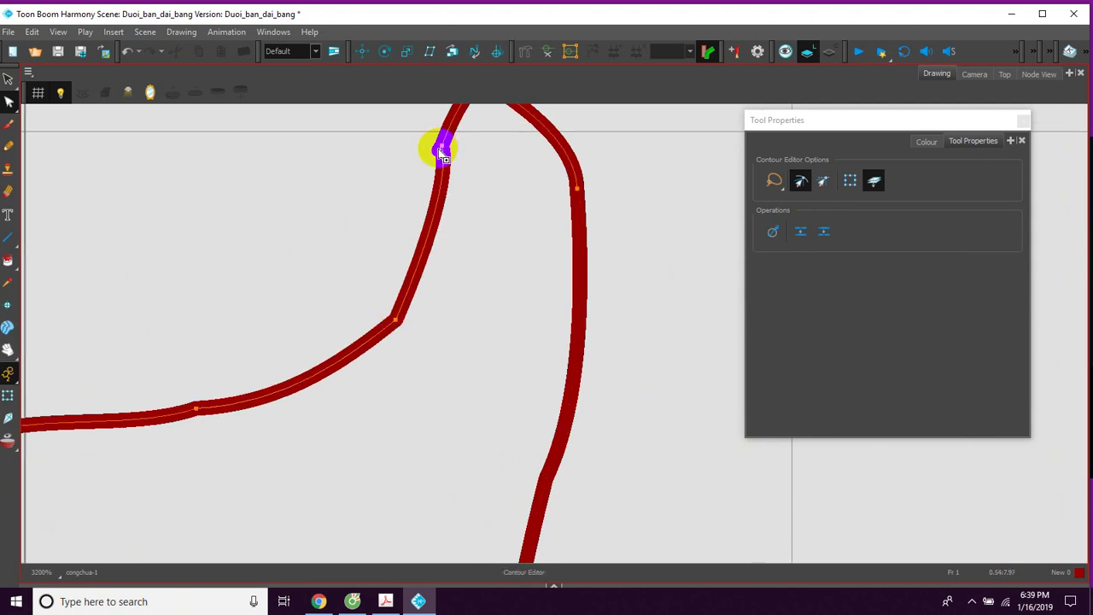
key("space")
Join the two line ends at the kink on the opposite side of the hair shape, above its bottom corner
left_click_drag(480, 282, 565, 249)
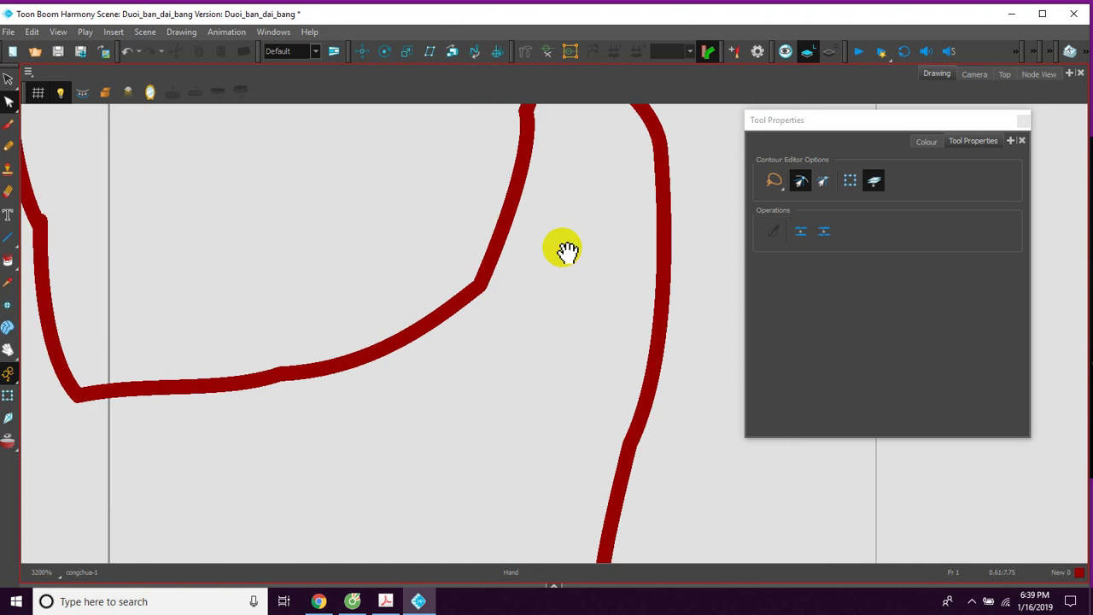
left_click_drag(381, 304, 461, 307)
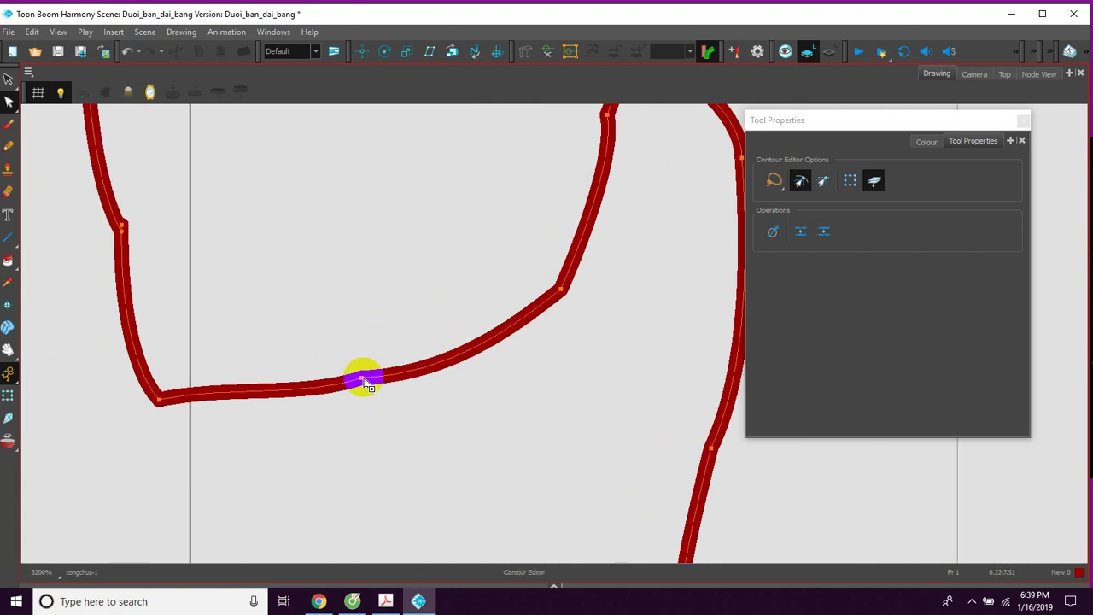
left_click_drag(319, 320, 409, 384)
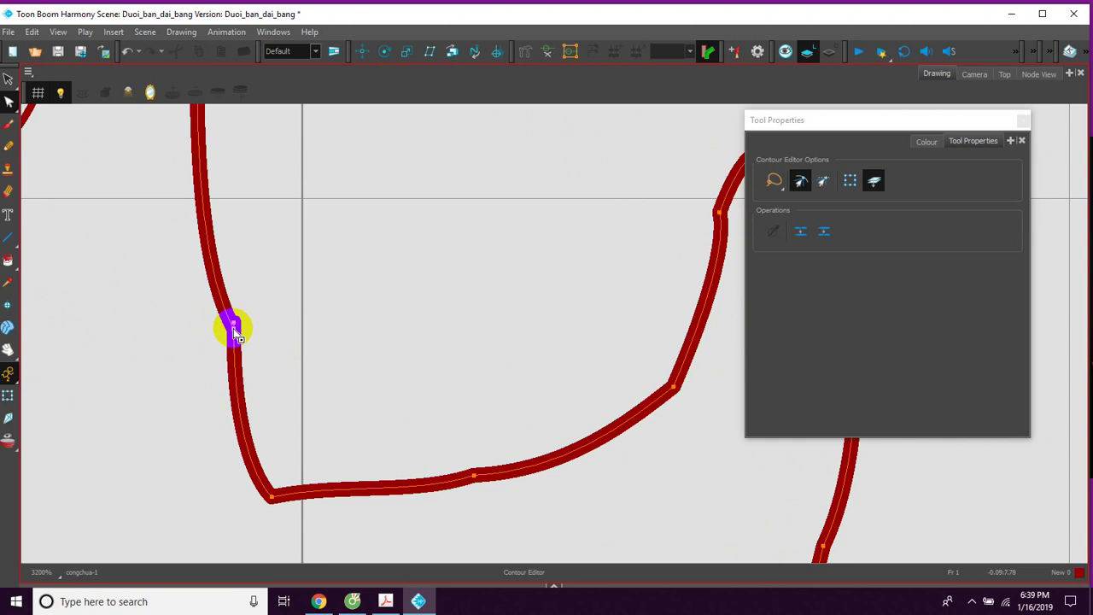
left_click_drag(233, 326, 233, 322)
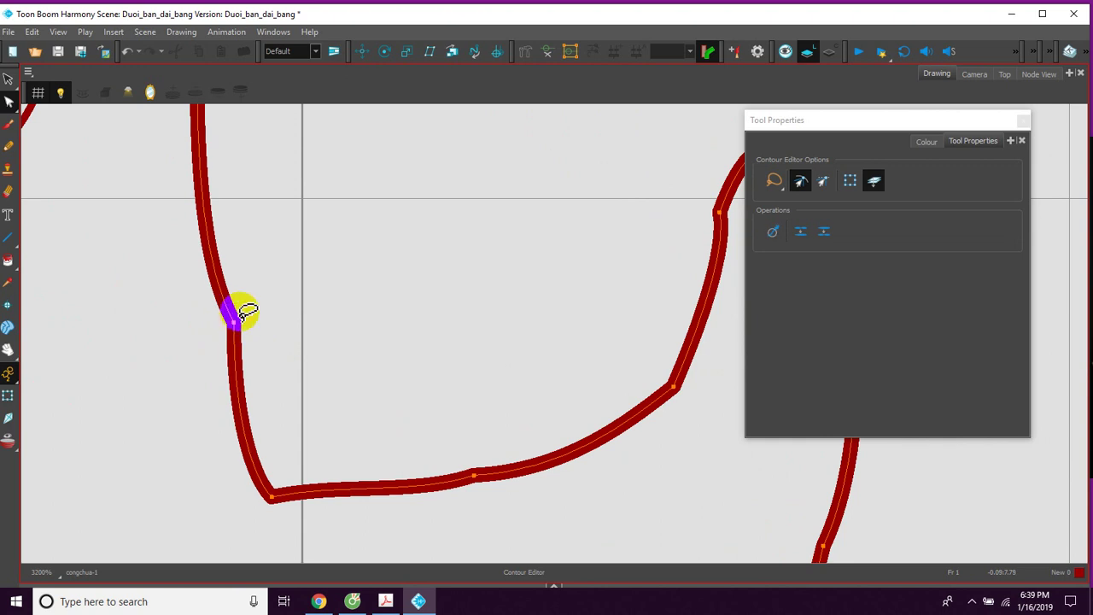
Join the line ends at the fringe's front peak and at the pointed notch in front of it
key("space")
left_click_drag(239, 191, 379, 357)
left_click_drag(317, 320, 400, 380)
key("space")
left_click_drag(235, 264, 365, 292)
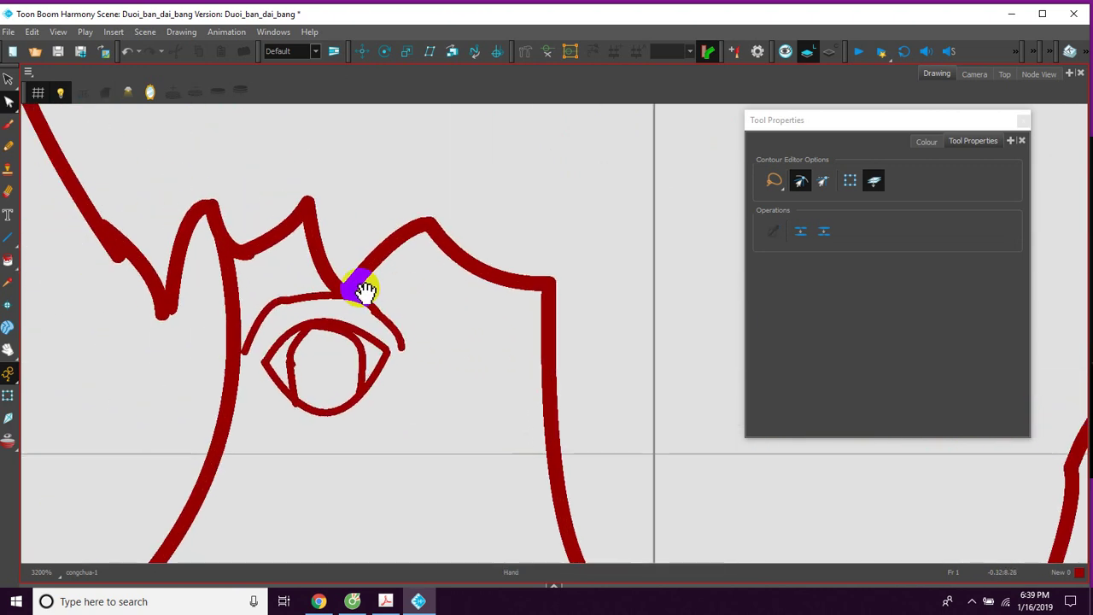
left_click(285, 286)
key("space")
left_click_drag(207, 241, 305, 270)
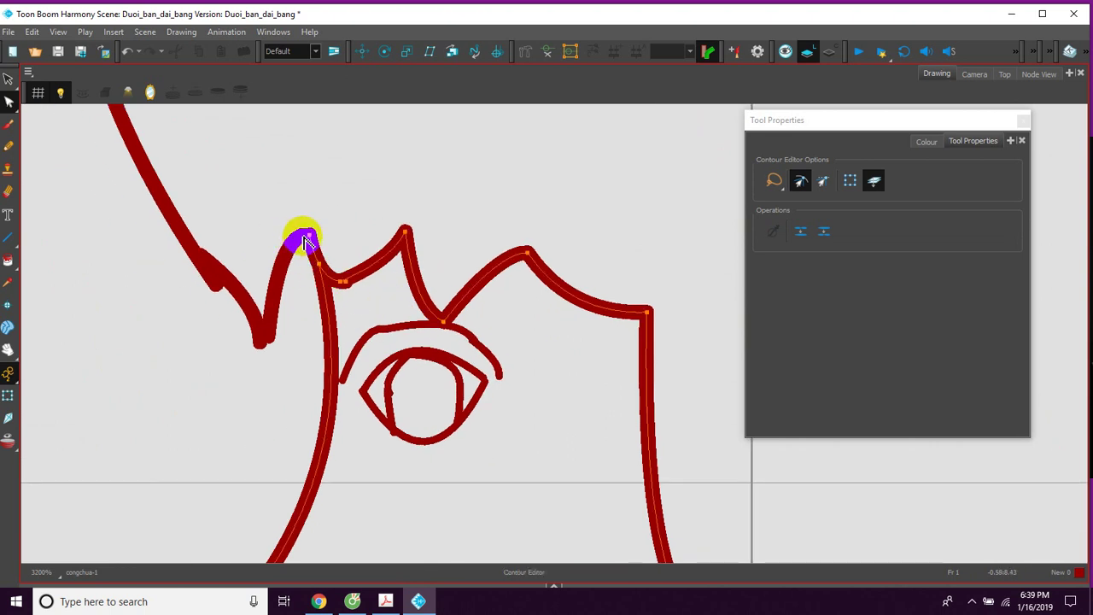
left_click(309, 236)
left_click(270, 331)
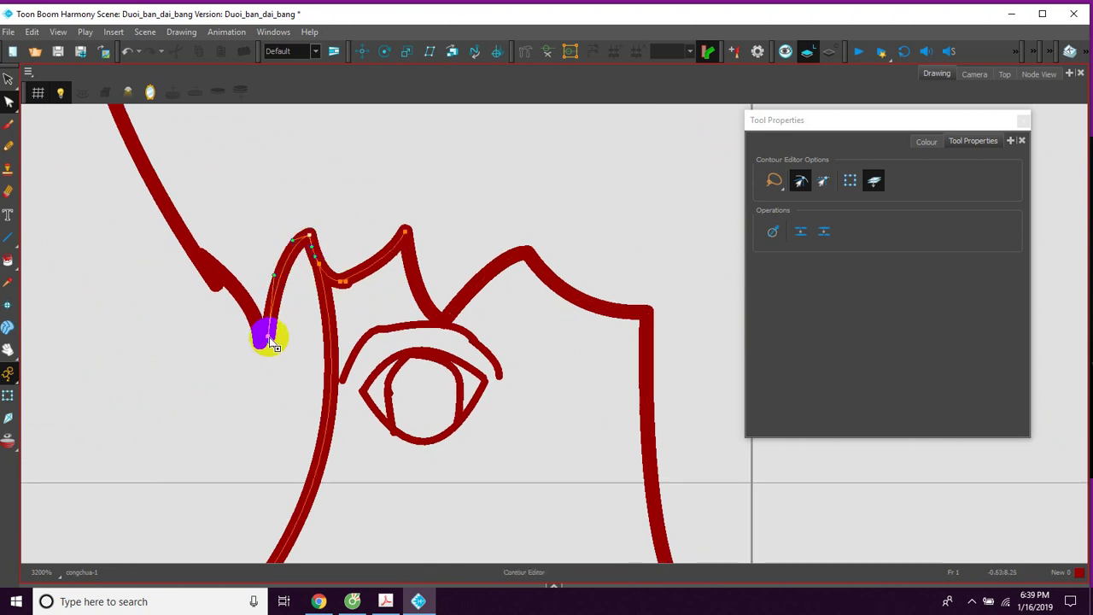
left_click_drag(270, 342, 261, 344)
Pull the overshooting end of the long outline stroke back onto the front end of the fringe
left_click(203, 263)
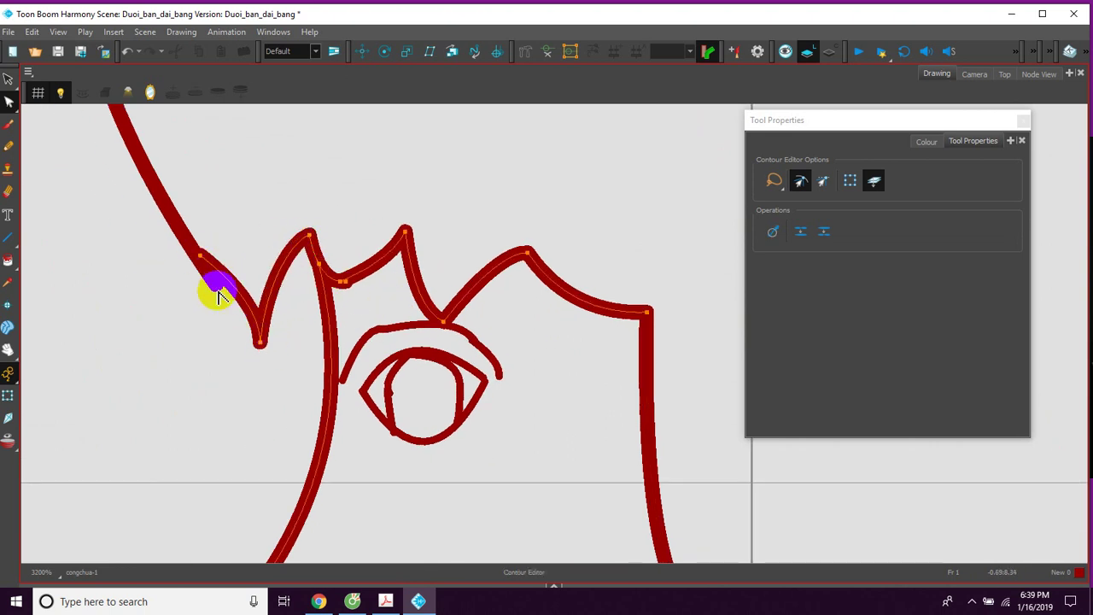
left_click(216, 290)
left_click_drag(216, 287, 198, 258)
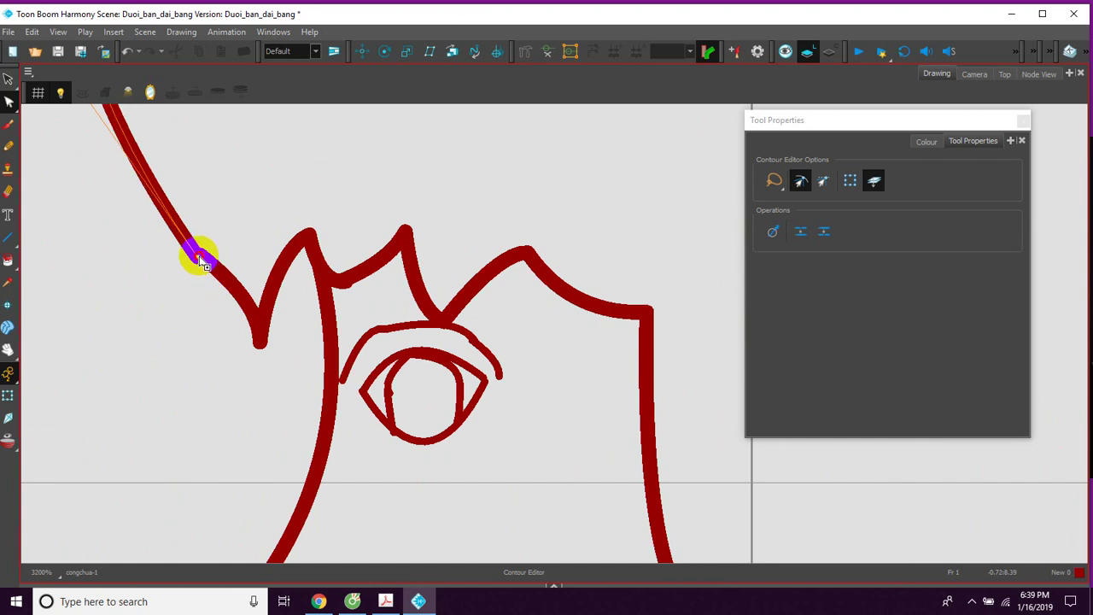
Attach the head outline's upper end to the slanted hair tuft line, and that line's upper end to the curve above
mouse_move(237, 215)
left_mouse_down()
mouse_move(262, 296)
mouse_move(262, 350)
left_mouse_up()
left_click_drag(239, 166, 261, 352)
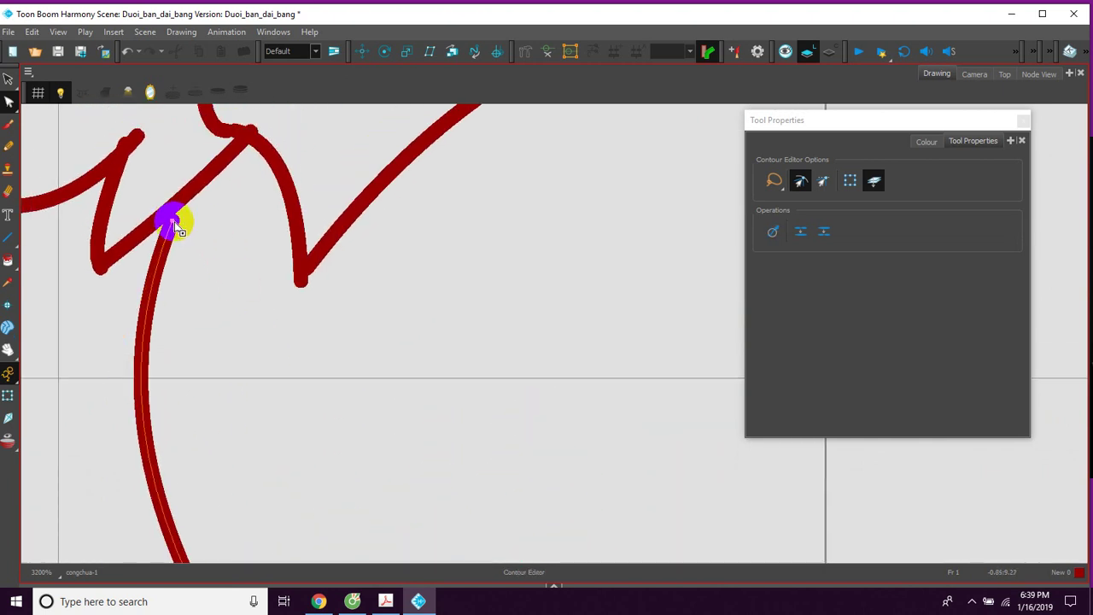
left_click(251, 143)
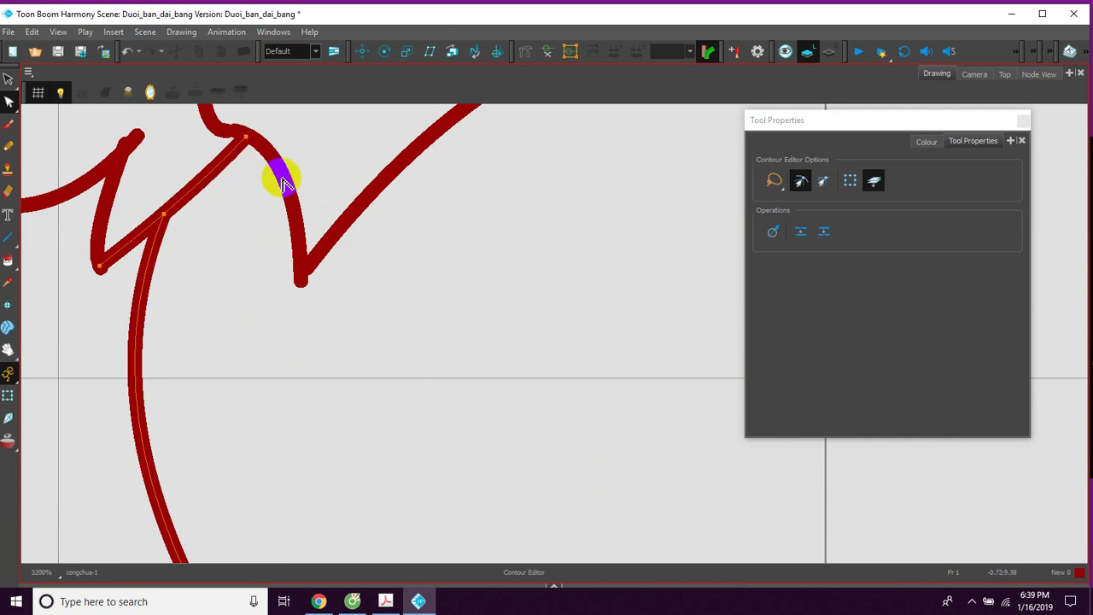
Join the line ends at the lower point of the large hair lock and at the bottom of the smaller spike
left_click(306, 272)
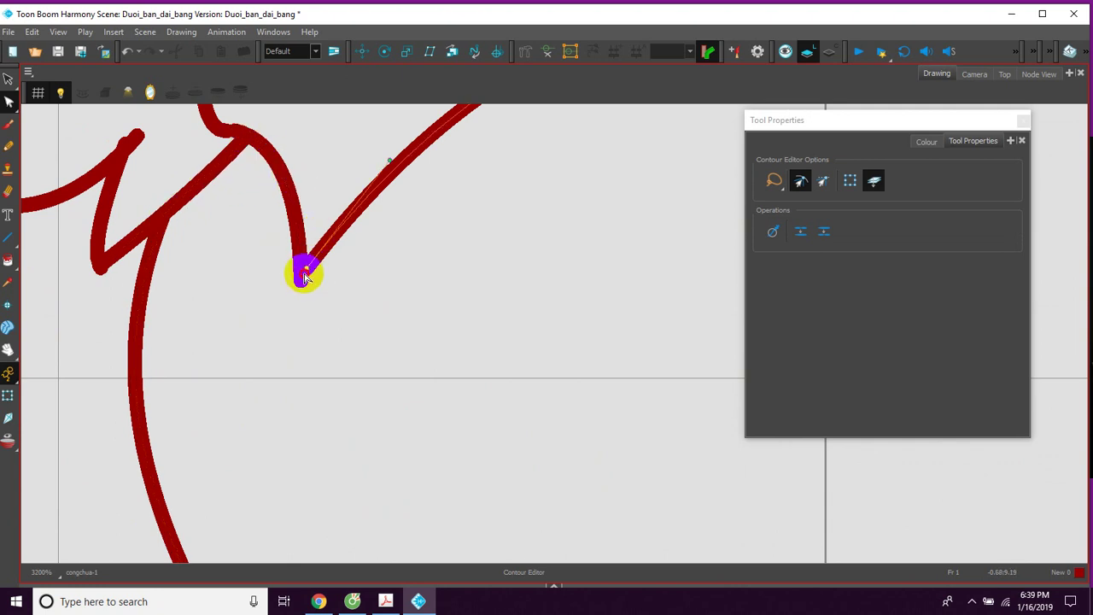
left_click_drag(304, 274, 300, 281)
left_click_drag(264, 226, 334, 351)
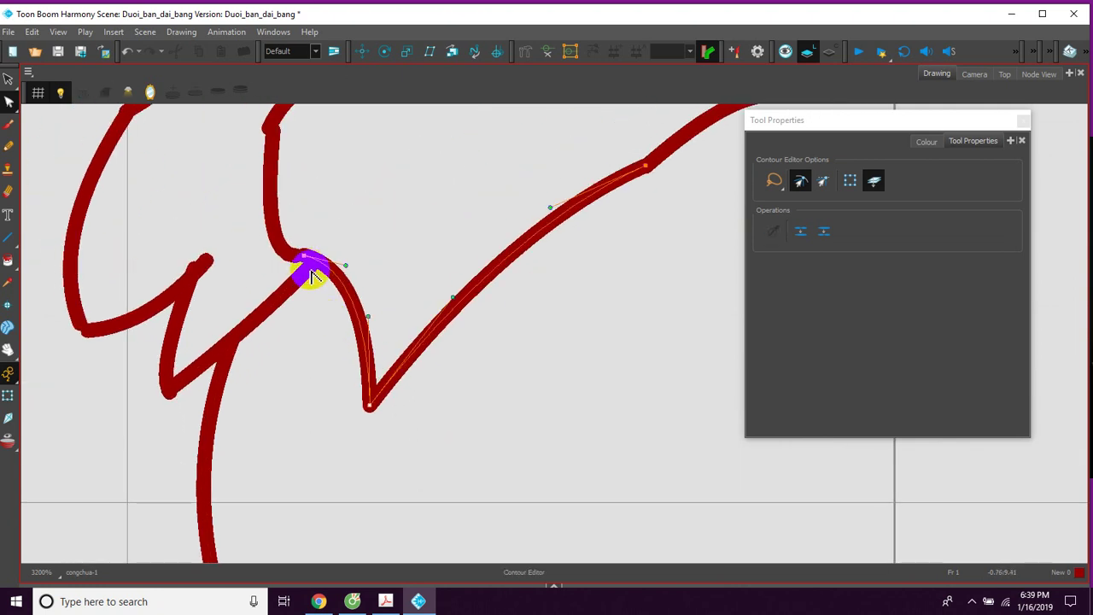
left_click(194, 277)
left_click(171, 391)
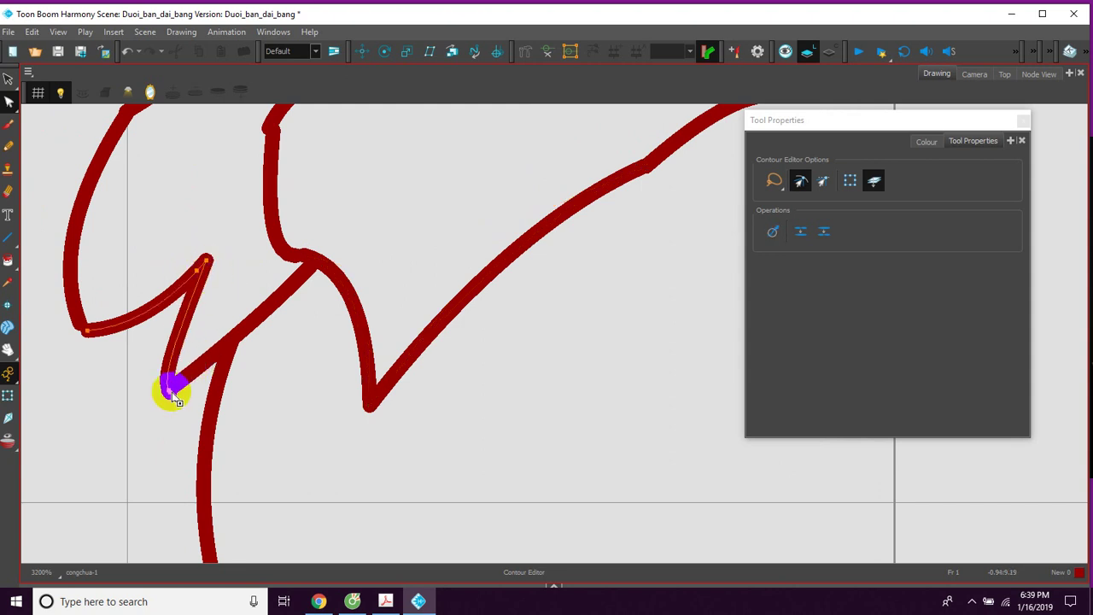
Reposition the slanted tuft line's upper end so it sits on the large lock's curve
left_click(314, 272)
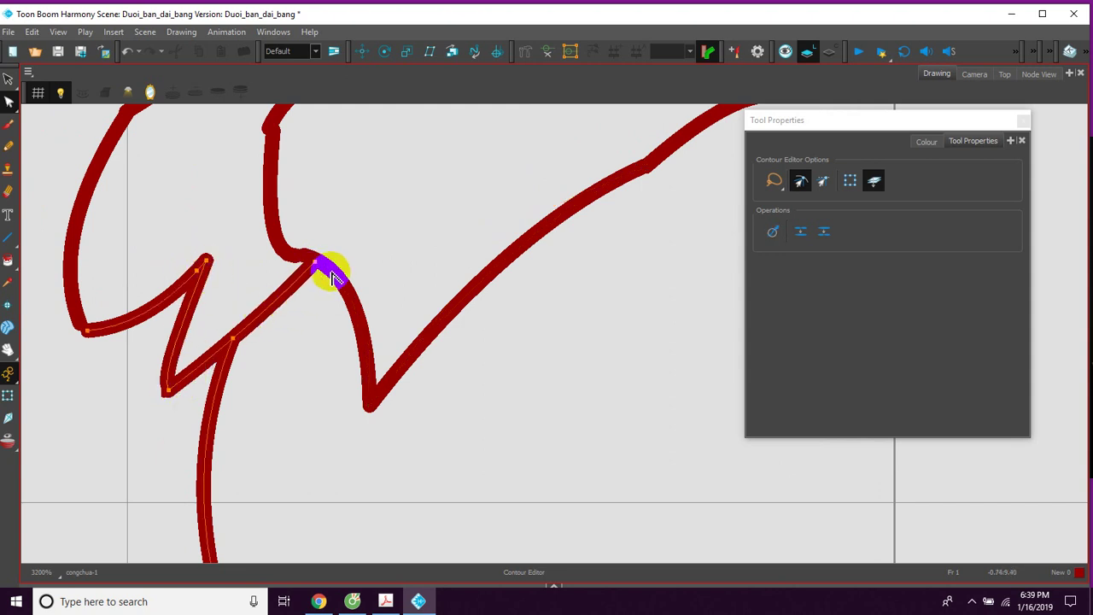
left_click(315, 269)
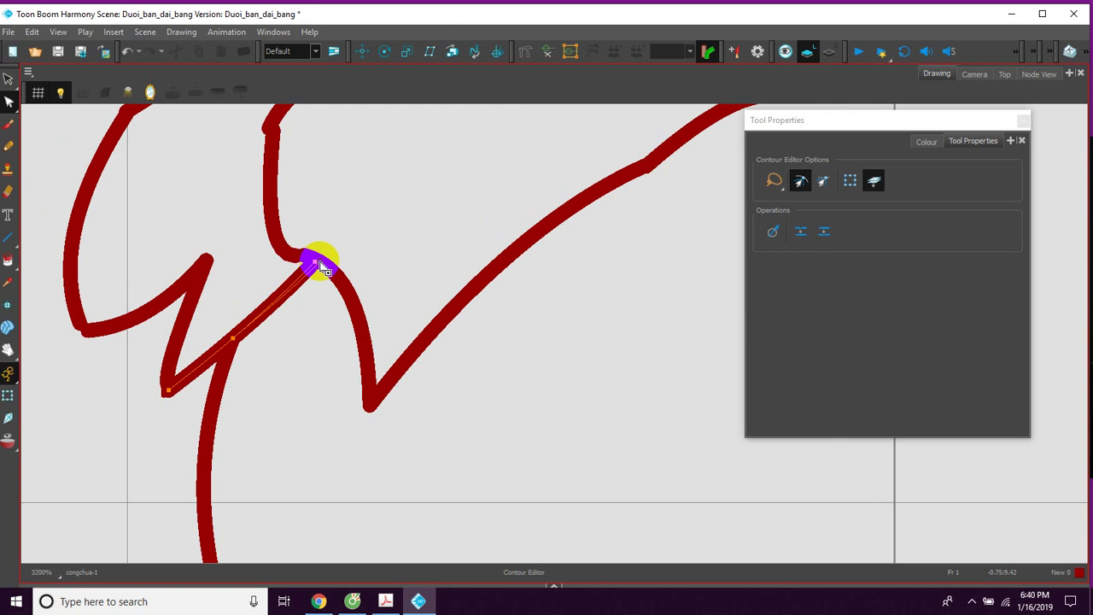
mouse_move(320, 263)
left_mouse_down()
mouse_move(312, 282)
mouse_move(332, 305)
left_mouse_up()
Join the line ends at the bend on the large hair lock's outer edge
key("space")
left_click(326, 304)
left_click_drag(298, 177, 293, 174)
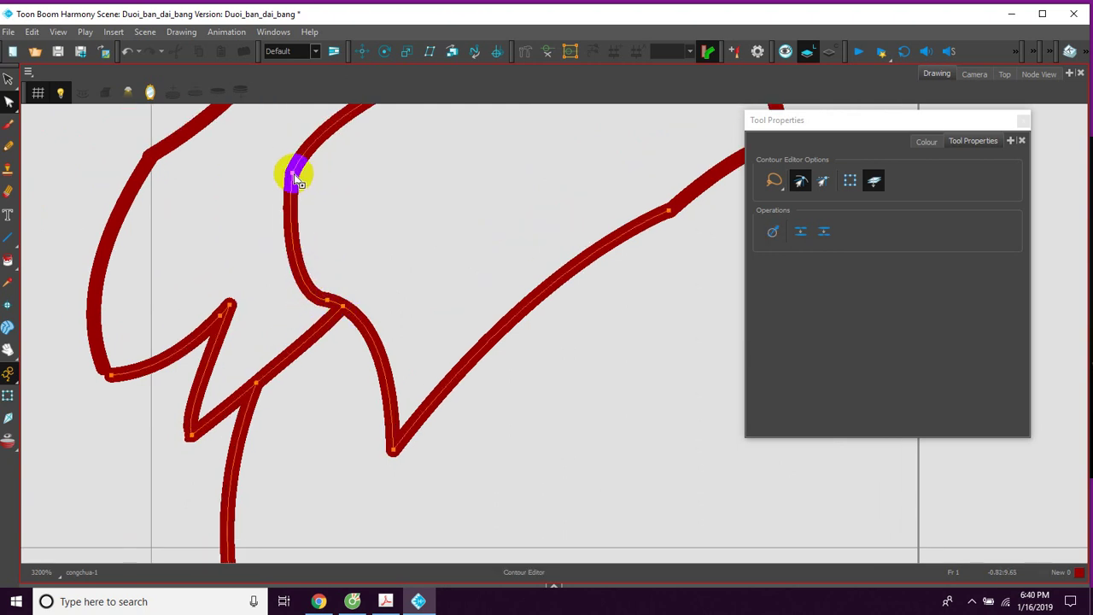
Snap the line ends together at the rear hair lock's lower corner and at the joint above it
left_click(128, 376)
left_click_drag(111, 377, 104, 368)
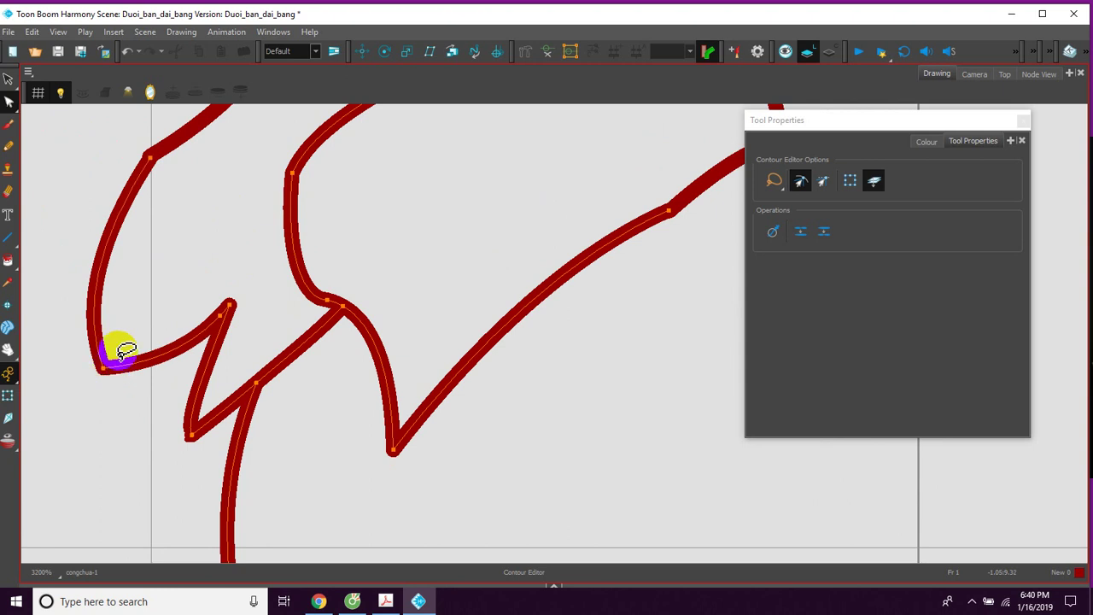
key("space")
left_click_drag(156, 262, 152, 351)
left_click_drag(148, 247, 147, 244)
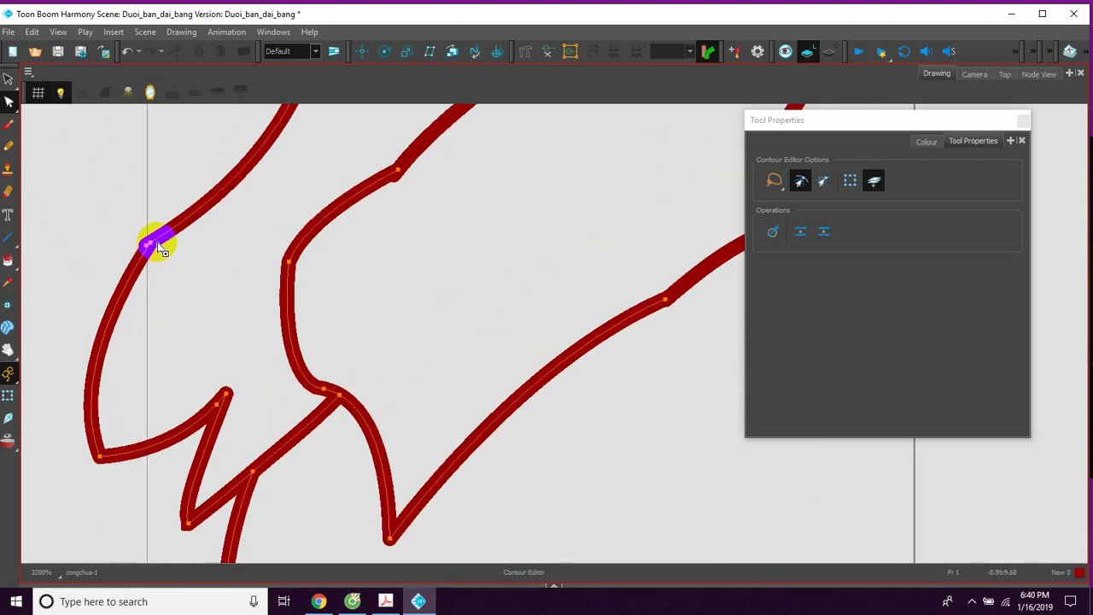
Reshape the rear hair lock's outer edge into a smoother curve and join the line ends at its upper corner
key("space")
left_click_drag(212, 207, 201, 301)
left_click_drag(235, 256, 209, 231)
key("space")
left_click_drag(291, 230, 279, 274)
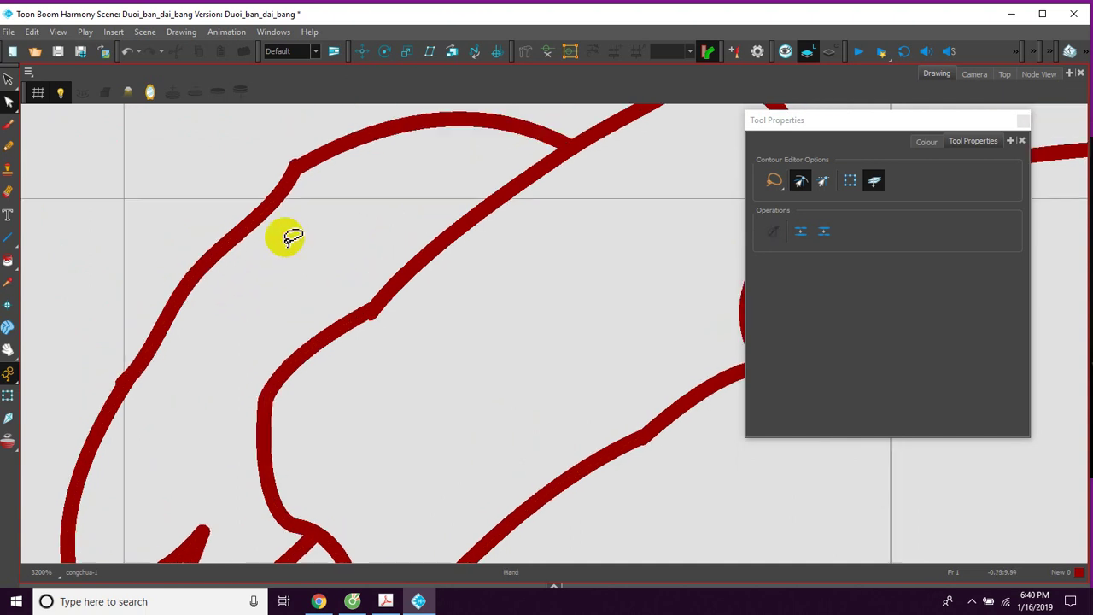
left_click(300, 195)
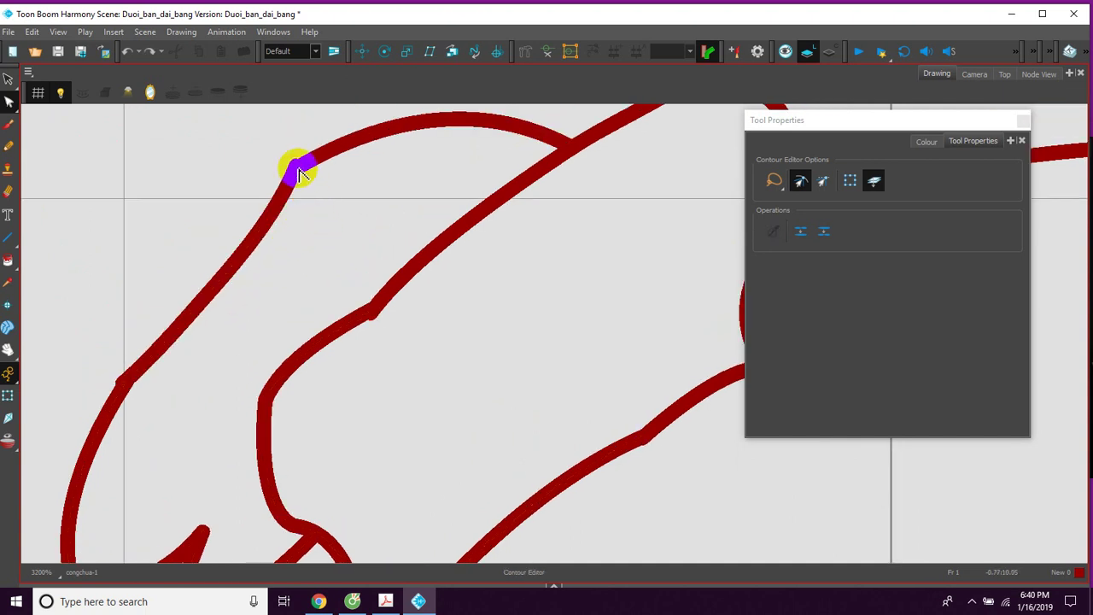
left_click_drag(297, 166, 301, 167)
Try to snap the line ends together at the kink on the large hair lock's upper edge
key("space")
left_click_drag(380, 168, 319, 223)
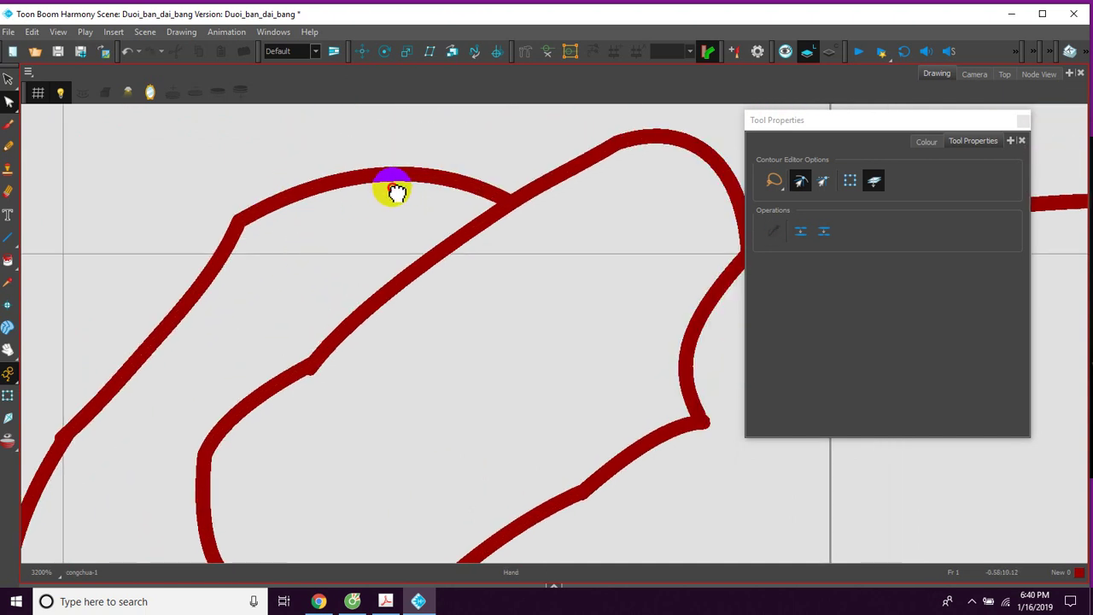
left_click_drag(394, 187, 346, 208)
left_click(252, 395)
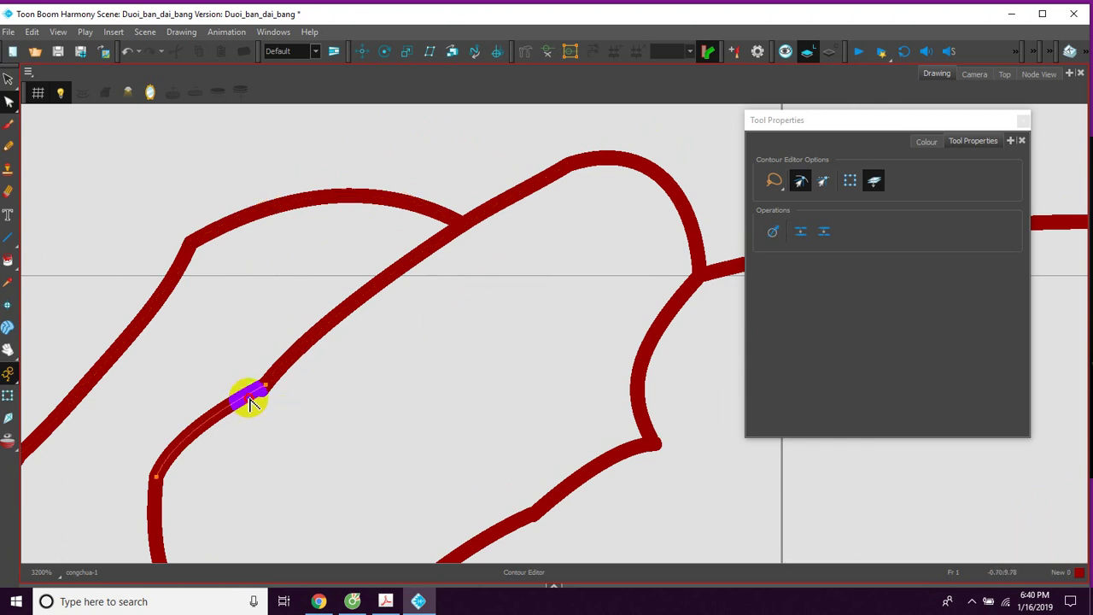
left_click(268, 386)
Inspect the remaining line joints around the large hair lock and the overall hair outline on the head
key("space")
left_click_drag(305, 413, 294, 324)
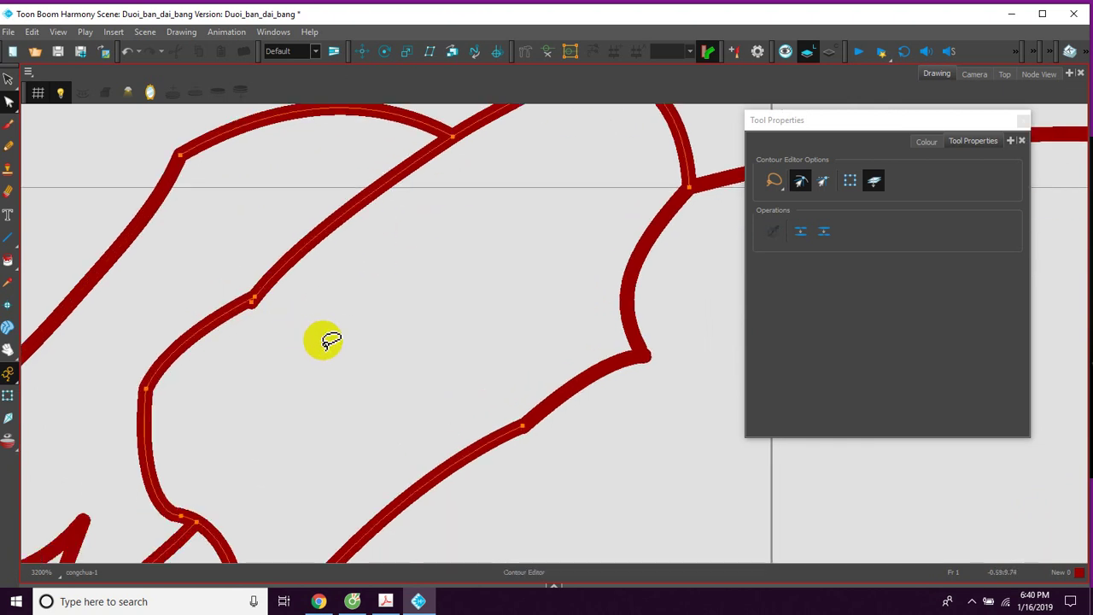
key("space")
left_click_drag(382, 349, 316, 344)
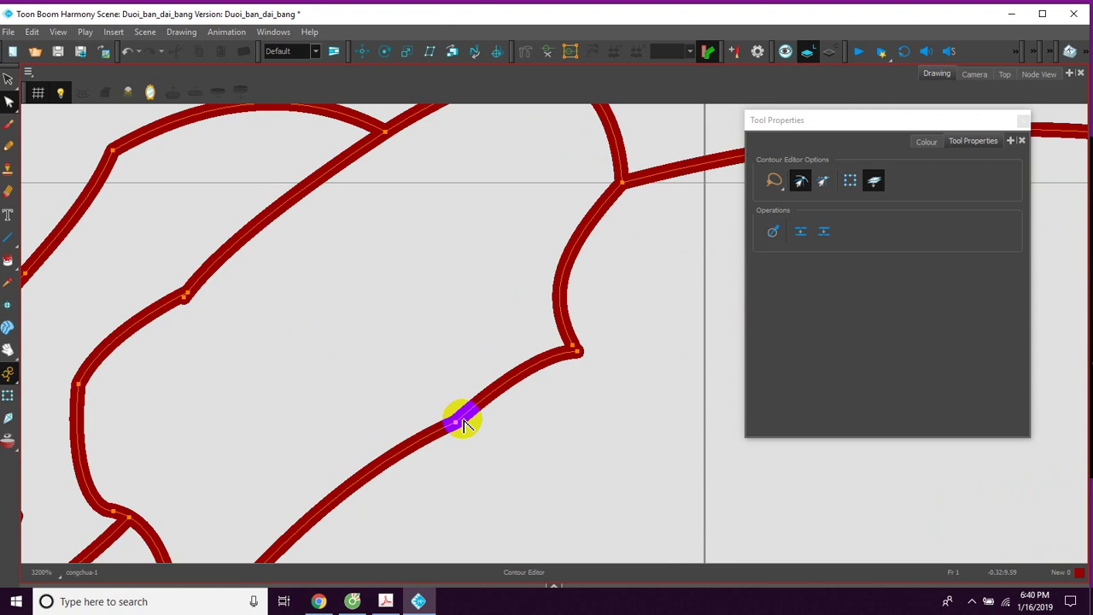
scroll(476, 354, "up", 2)
scroll(476, 354, "right", 1)
scroll(491, 248, "down", 6)
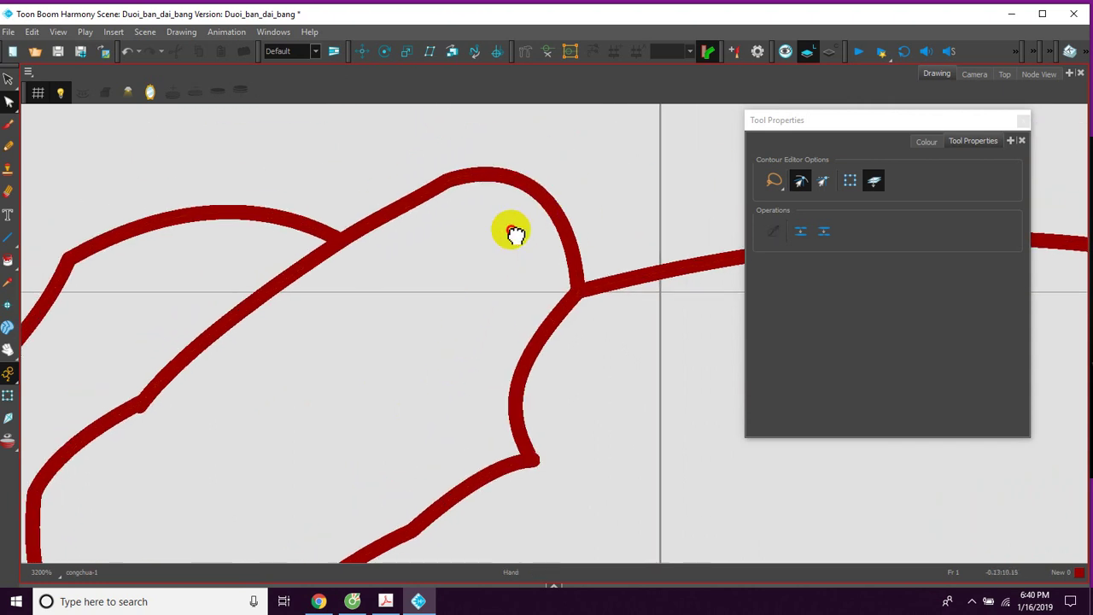
scroll(499, 257, "down", 5)
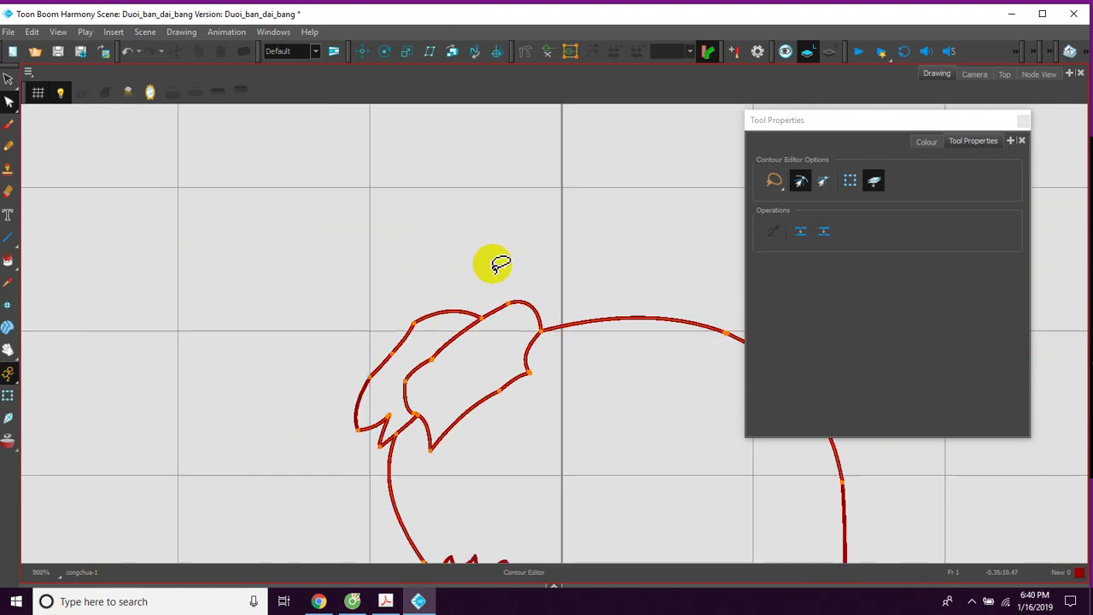
Snap the line ends together at the fringe points where the front hair outline meets the forehead
mouse_move(593, 407)
left_mouse_down()
mouse_move(451, 286)
mouse_move(424, 236)
left_mouse_up()
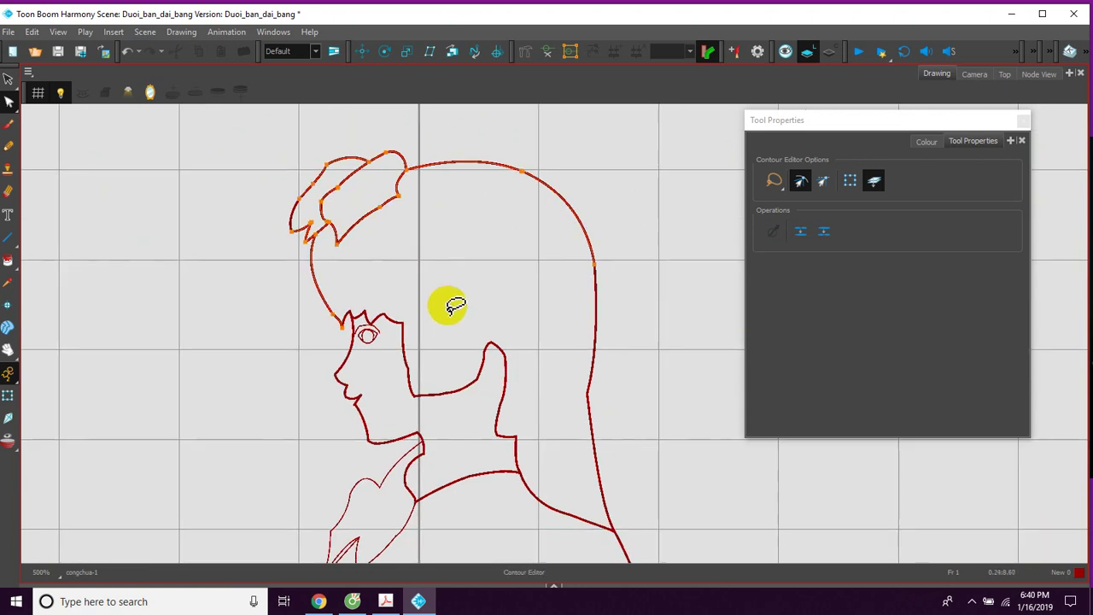
scroll(457, 312, "up", 3)
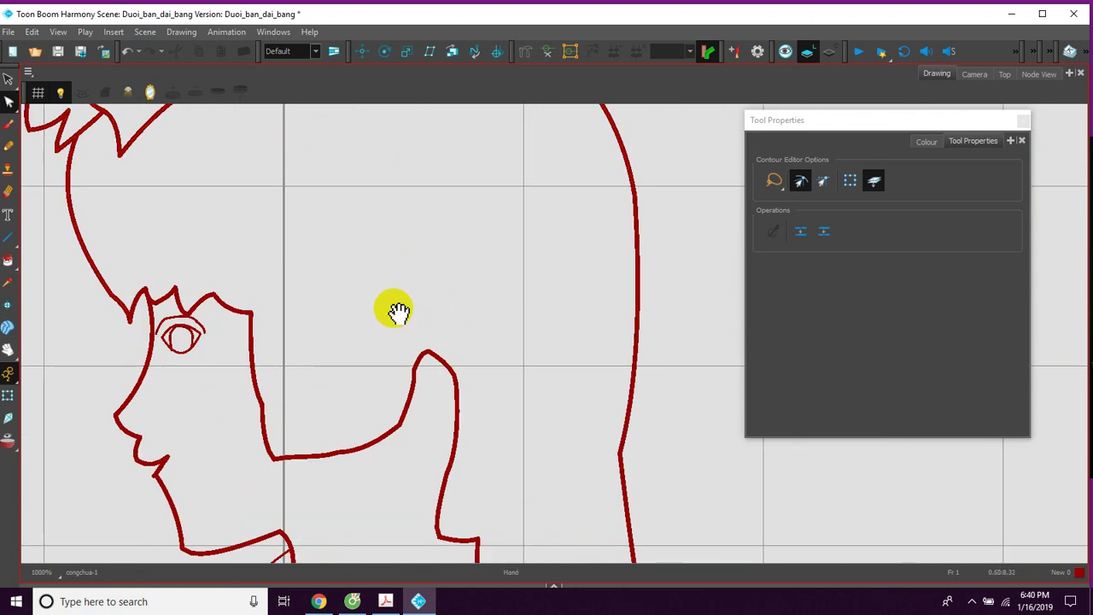
left_click_drag(399, 307, 487, 278)
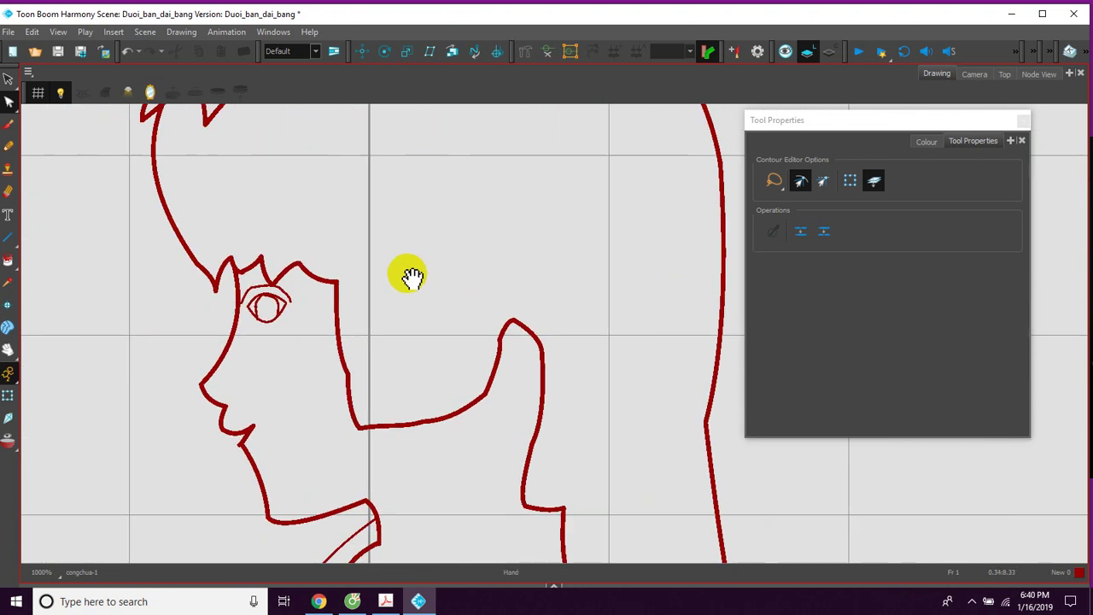
left_click(231, 258)
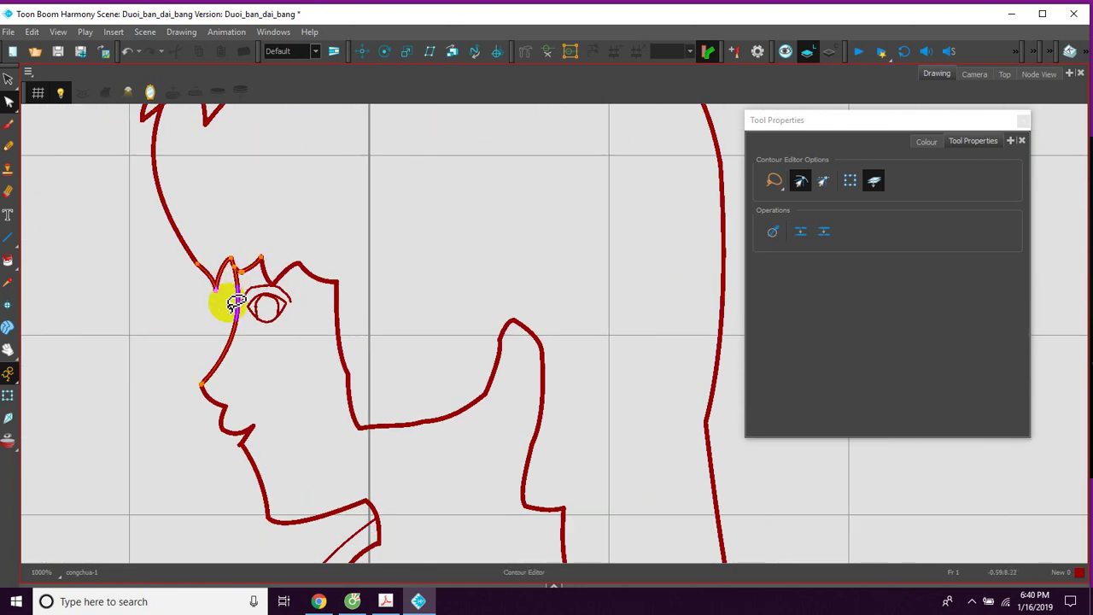
left_click(198, 265)
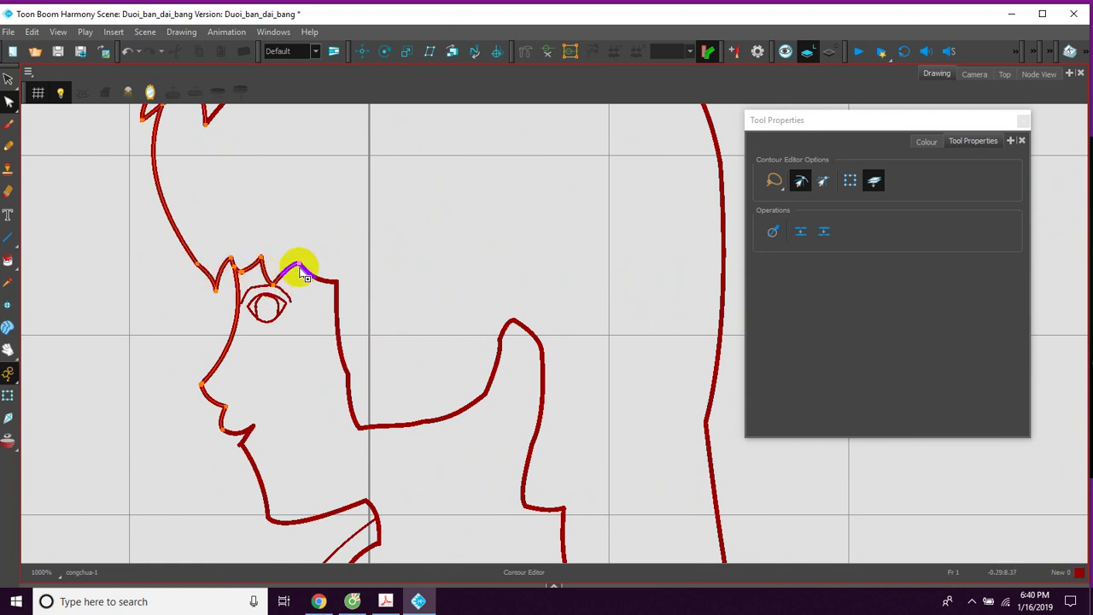
Snap the line ends together along the rest of the fringe, the front hair edge and the curve rising beside the neck
left_click(305, 272)
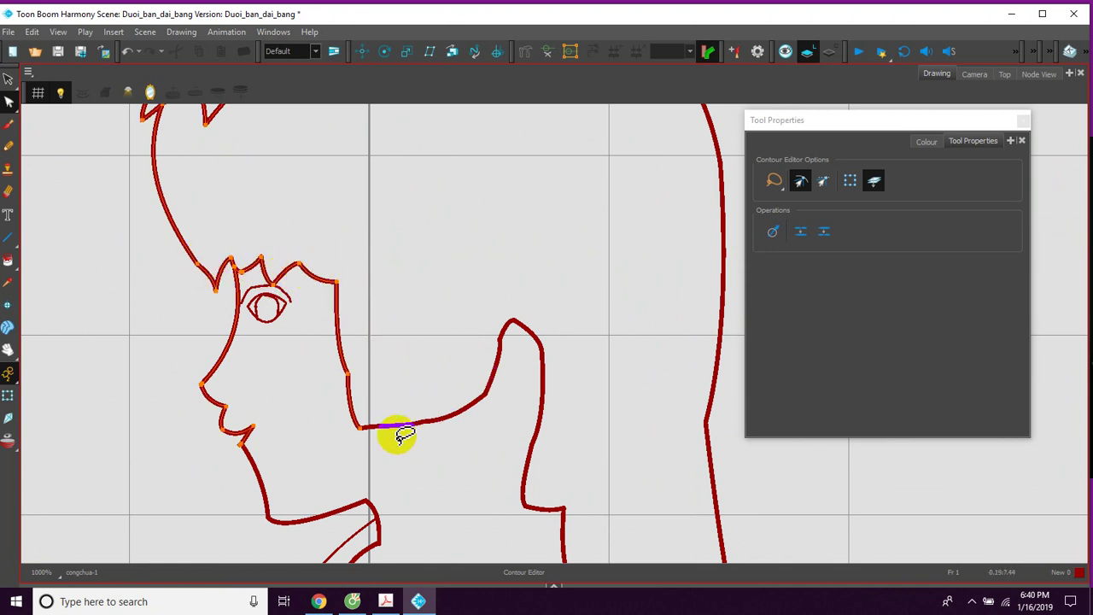
left_click(364, 429)
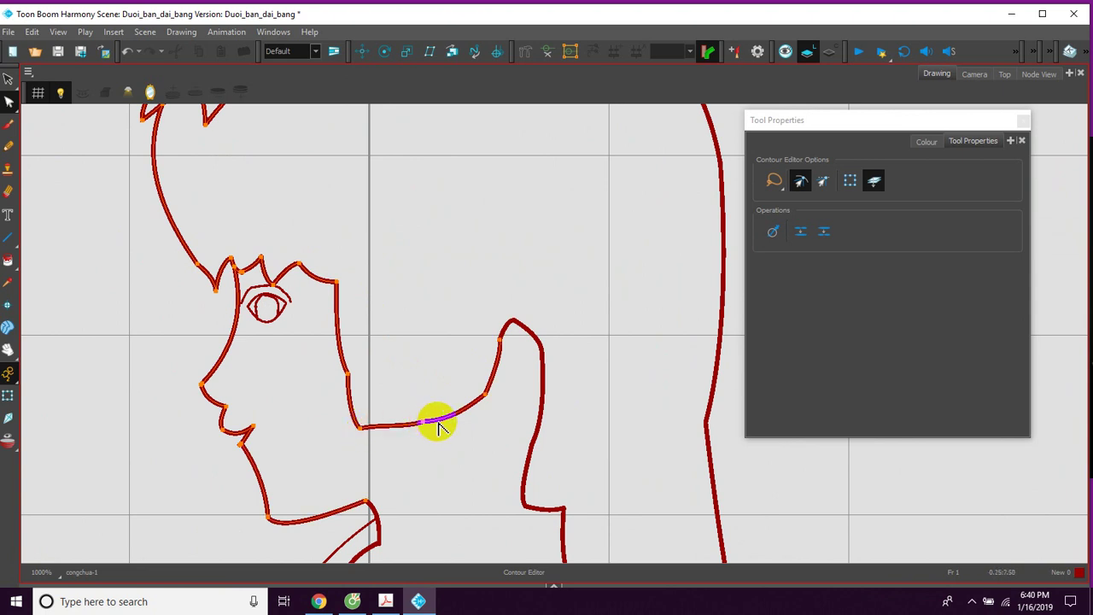
left_click(509, 341)
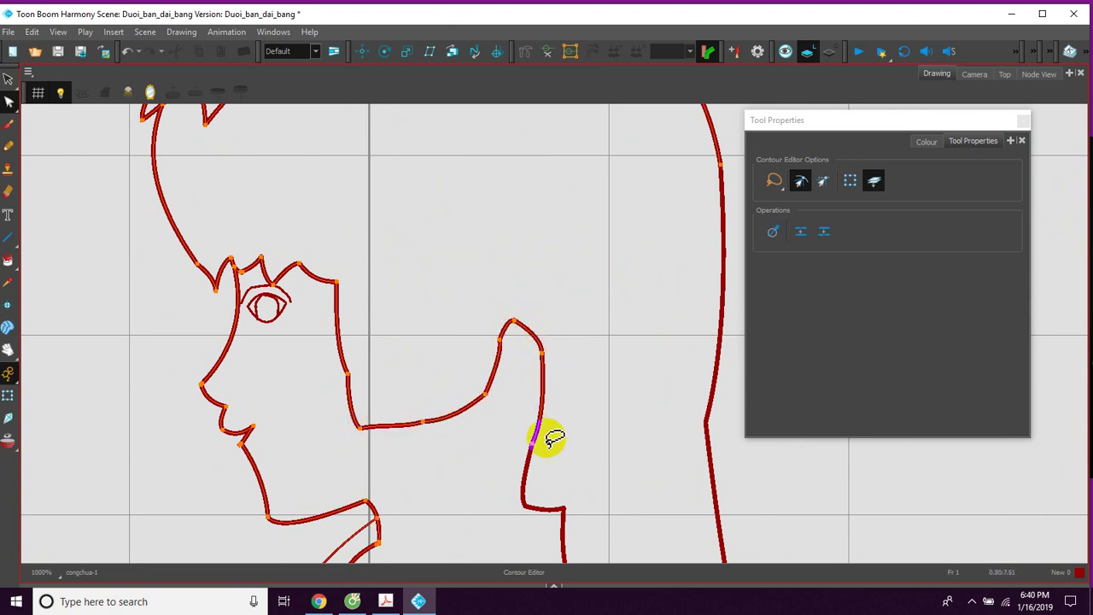
Snap the line ends together at the stepped hair corner behind the neck, just above the shoulder line
left_click_drag(571, 444, 493, 351)
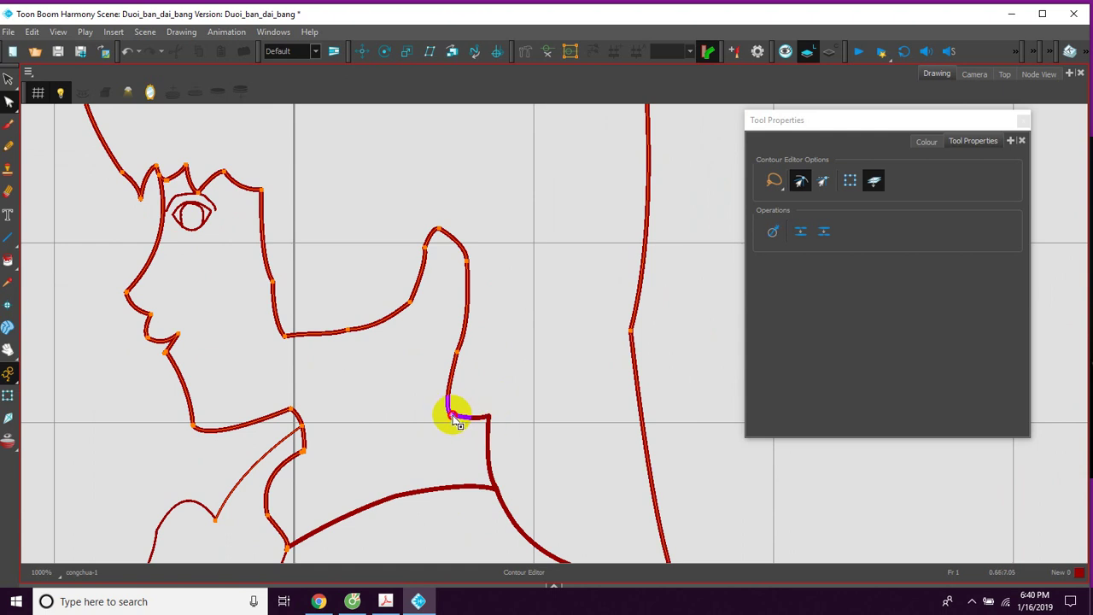
left_click_drag(500, 479, 500, 493)
left_click(488, 449)
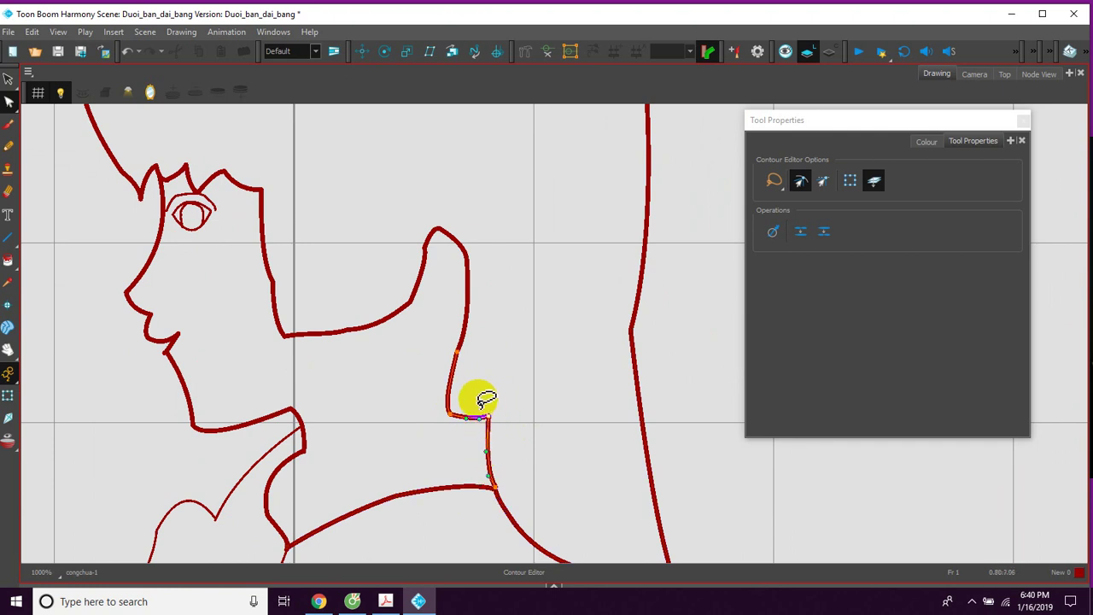
left_click(458, 355)
Adjust the joints on the inner hair curve from its upper bend down to the front hair's lower corner
left_click(427, 255)
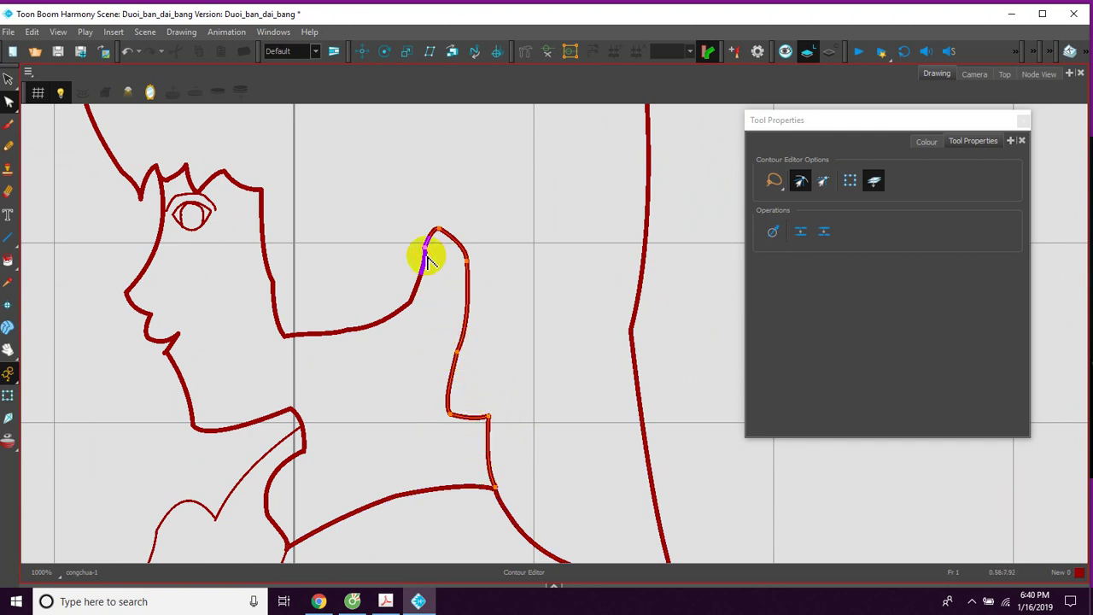
left_click(339, 333)
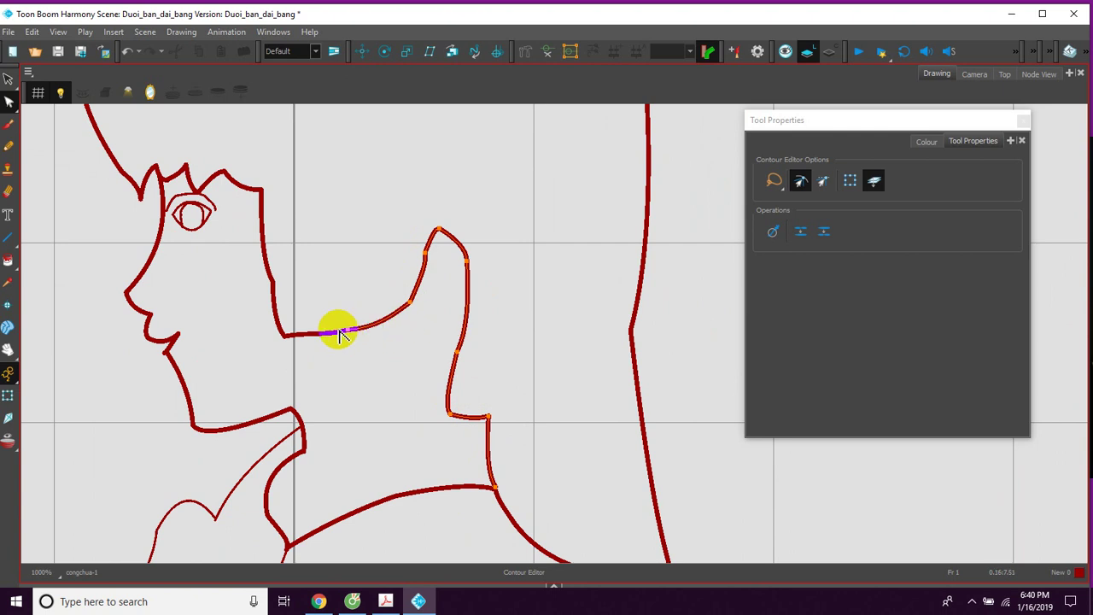
left_click(291, 339)
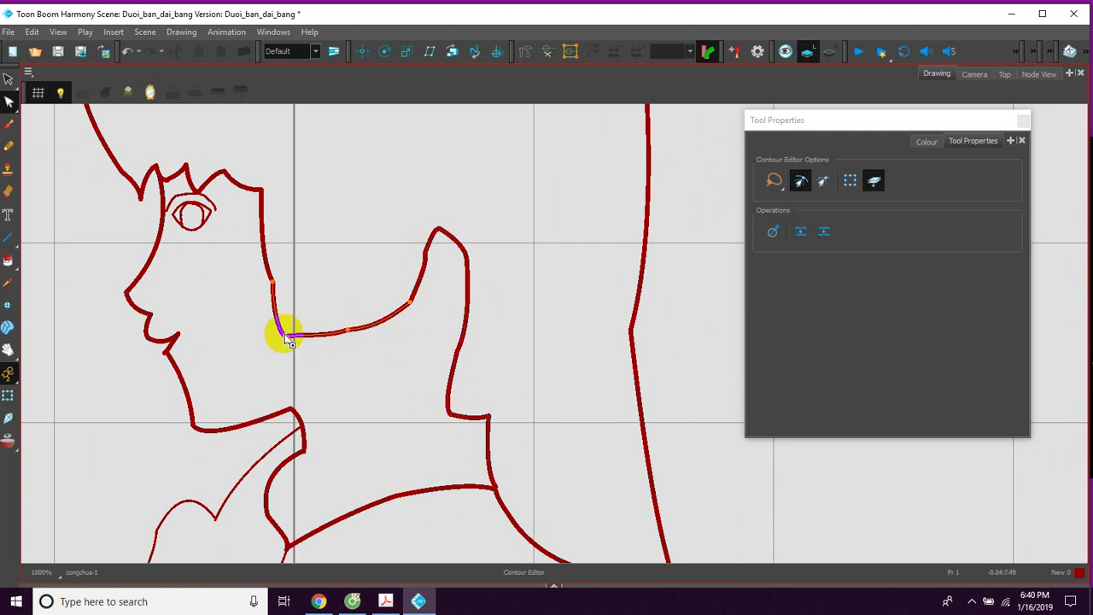
left_click(281, 293)
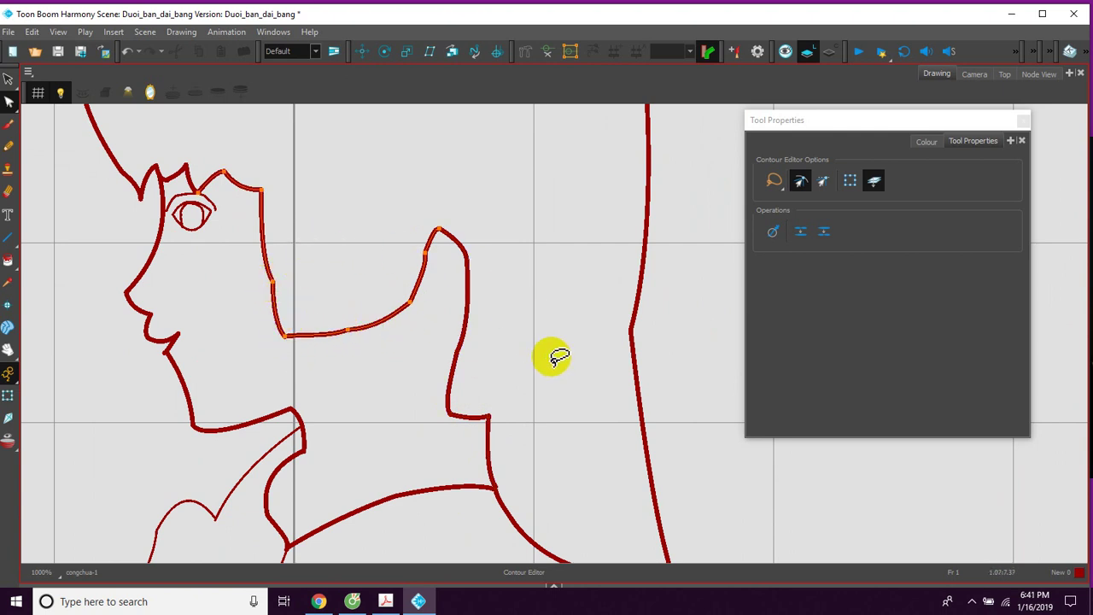
Refine the joints on the hair edge behind the neck and at the kink in the rear hair outline
left_click_drag(548, 403, 456, 334)
left_click(399, 353)
left_click(372, 279)
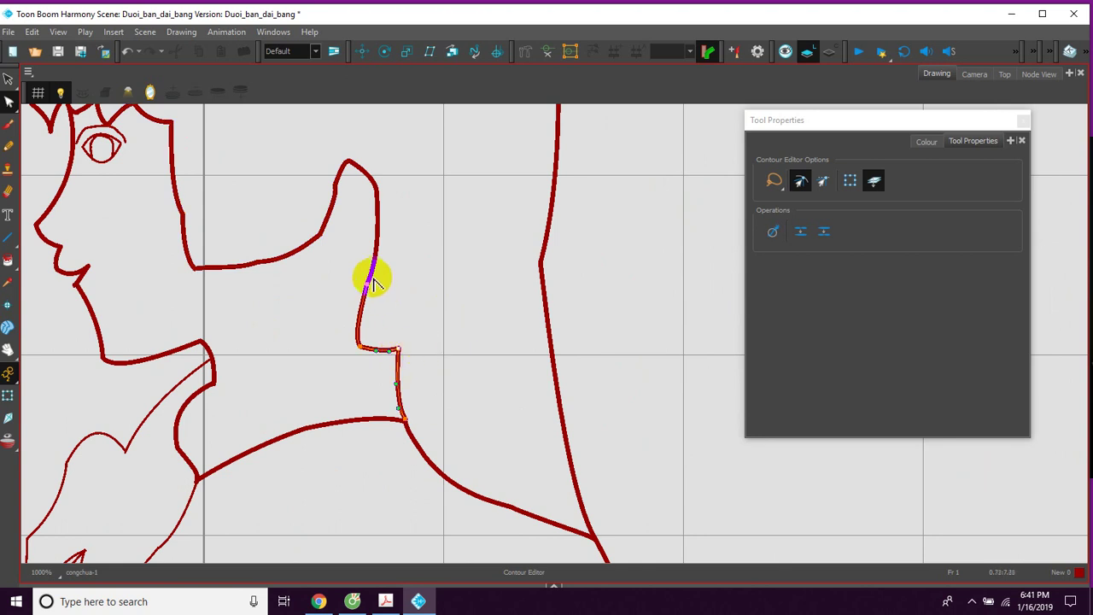
left_click(376, 187)
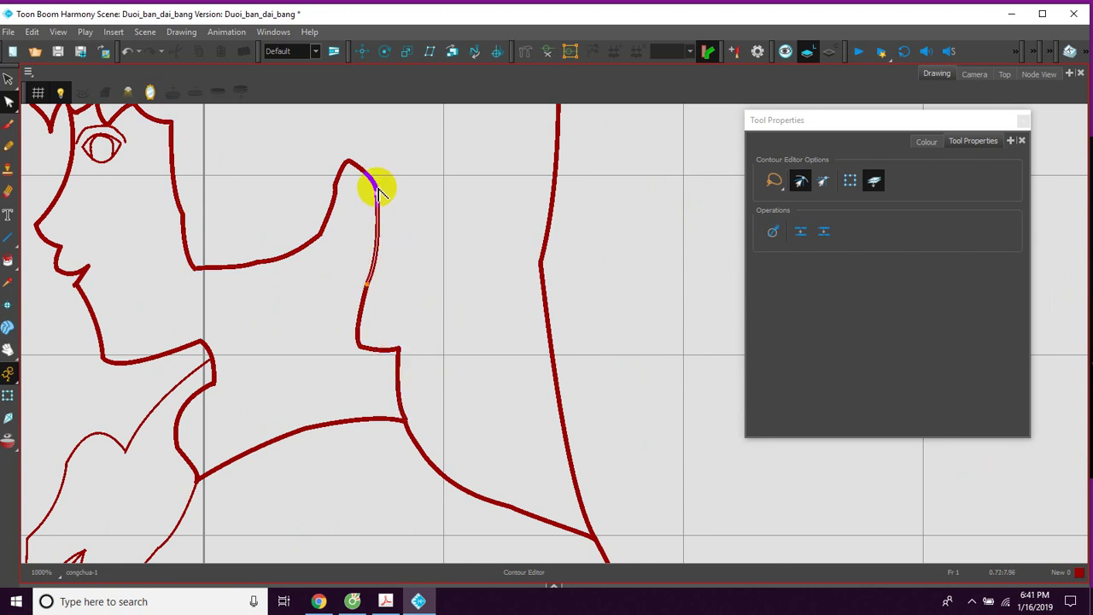
left_click(545, 269)
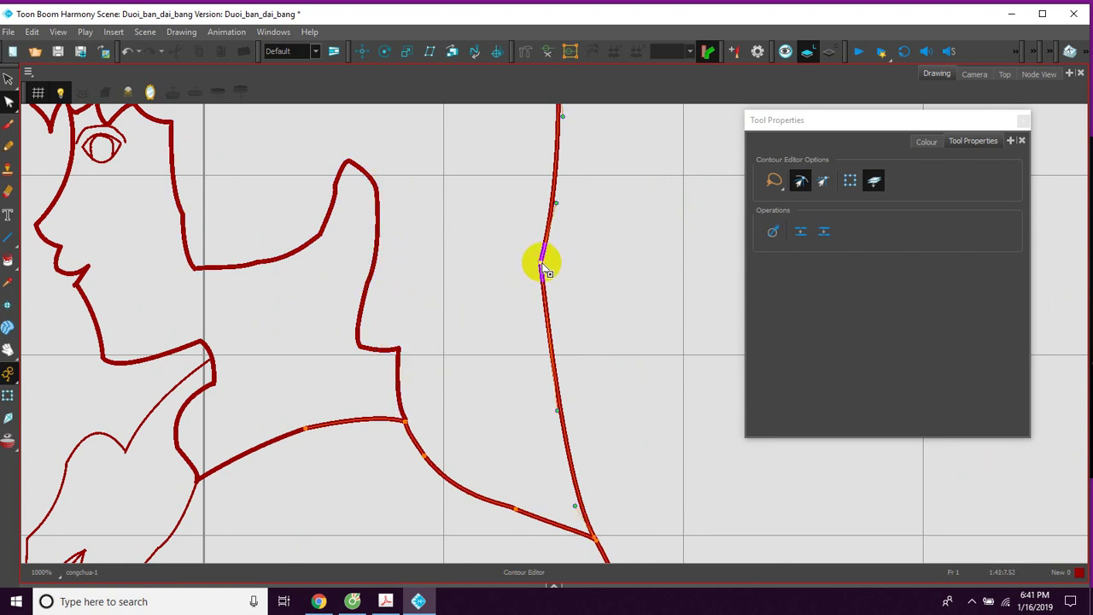
Snap the hair line's lower end onto the joint where the collar and shoulder lines meet
left_click(408, 426)
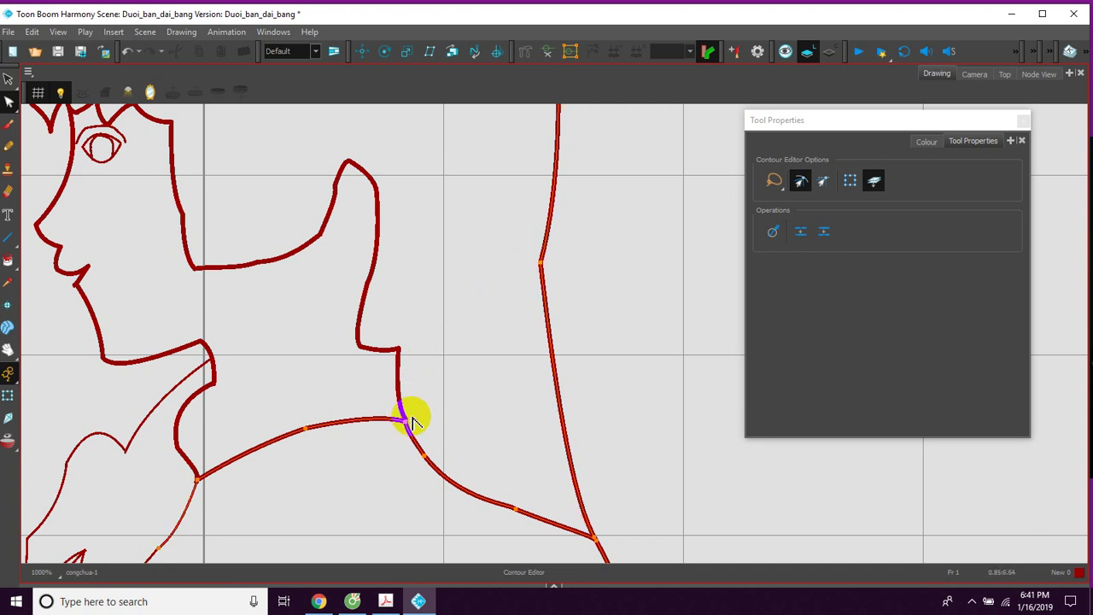
scroll(424, 402, "up", 3)
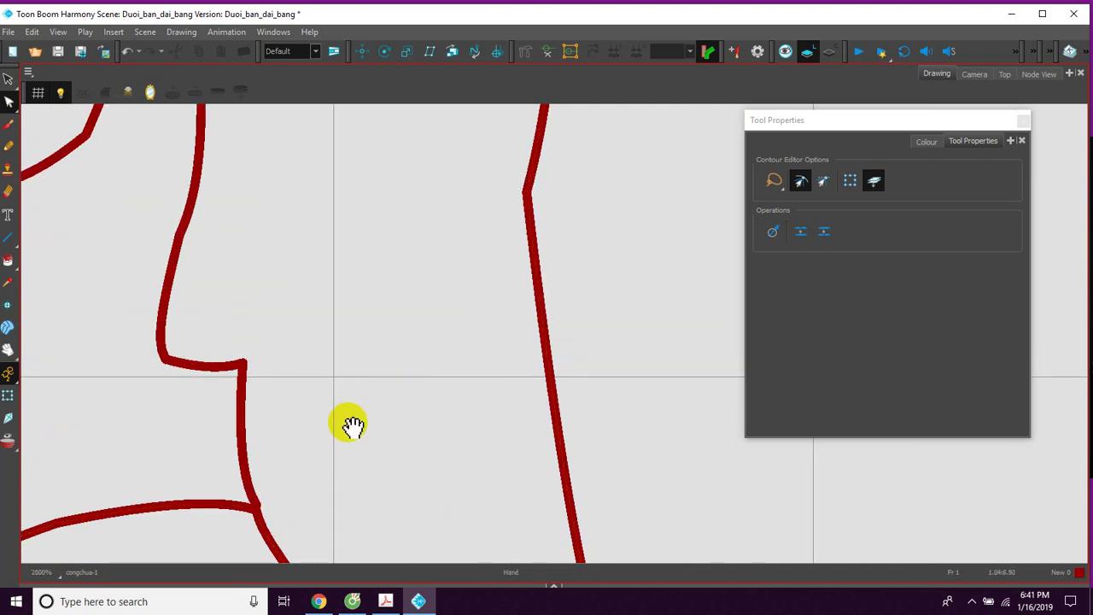
scroll(368, 403, "down", 1)
left_click(346, 391)
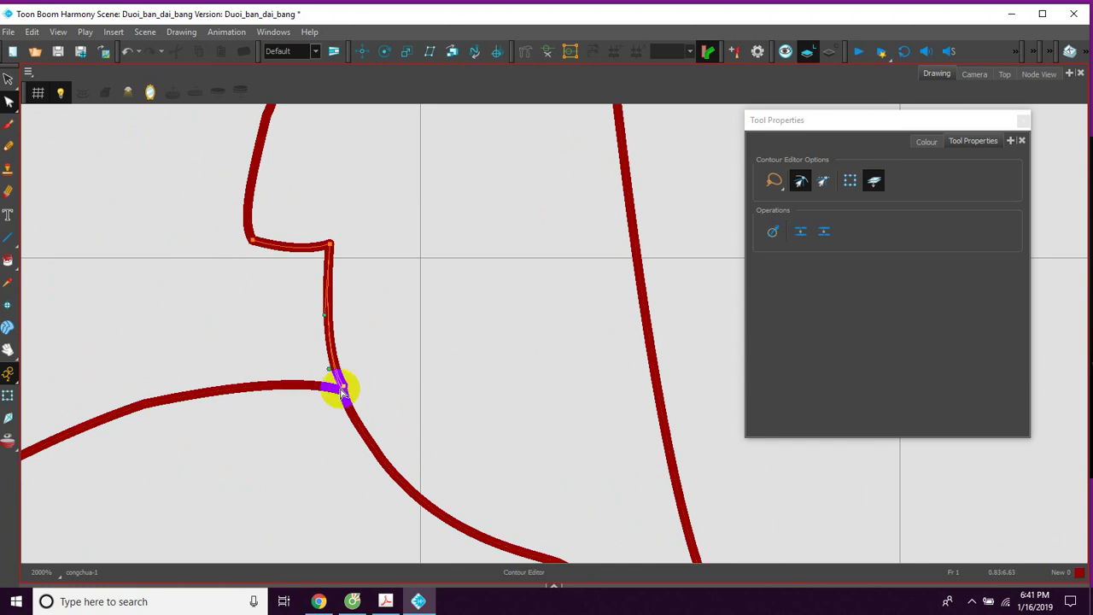
left_click(342, 392)
left_click_drag(373, 301, 413, 381)
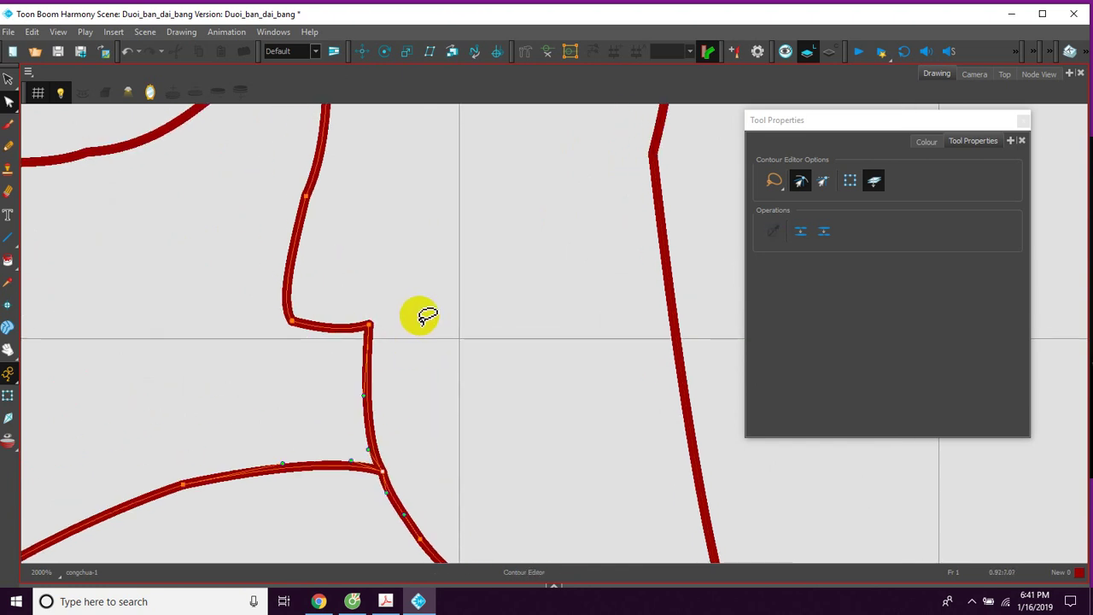
Inspect the line joints along the inner hair curve and the front hair edge up to the fringe
scroll(421, 318, "down", 3)
left_click_drag(495, 212, 505, 265)
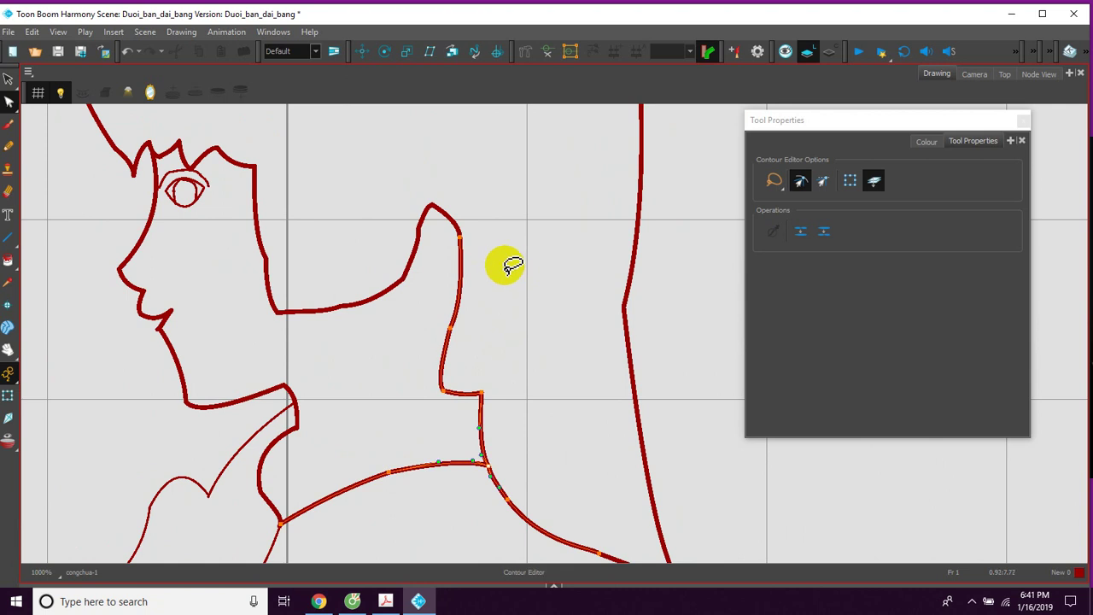
scroll(504, 262, "up", 3)
left_click_drag(468, 229, 514, 328)
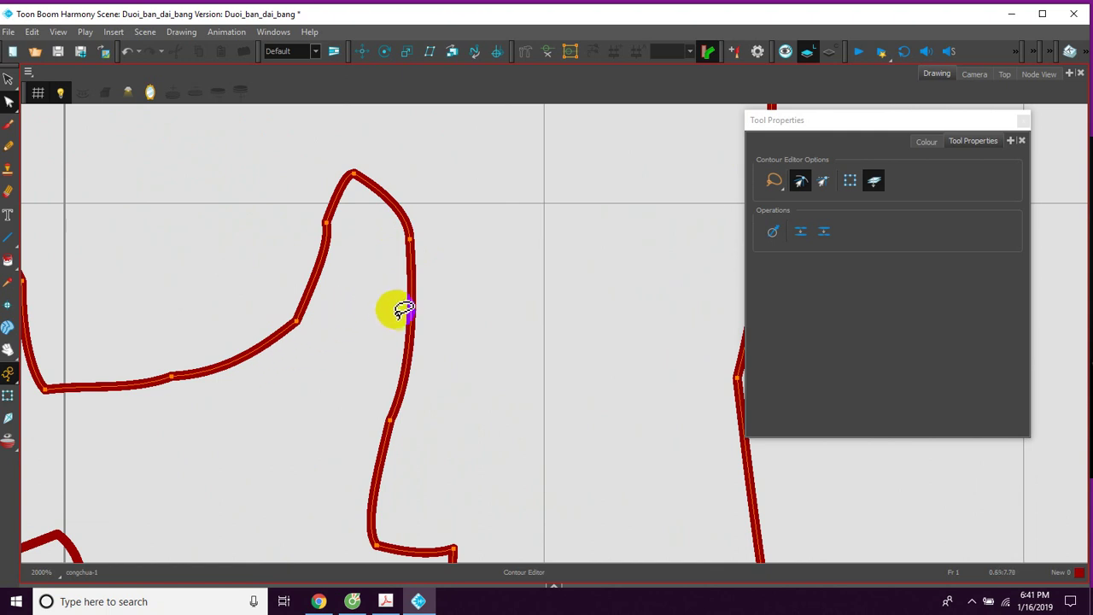
scroll(398, 310, "down", 3)
scroll(395, 307, "down", 1)
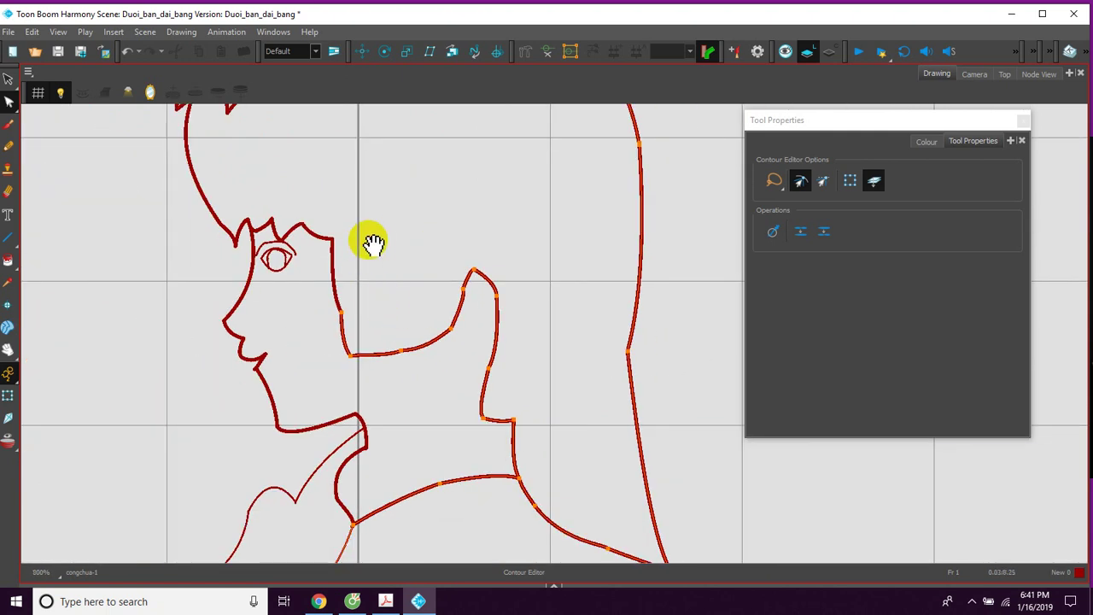
left_click_drag(373, 227, 406, 276)
scroll(408, 282, "up", 3)
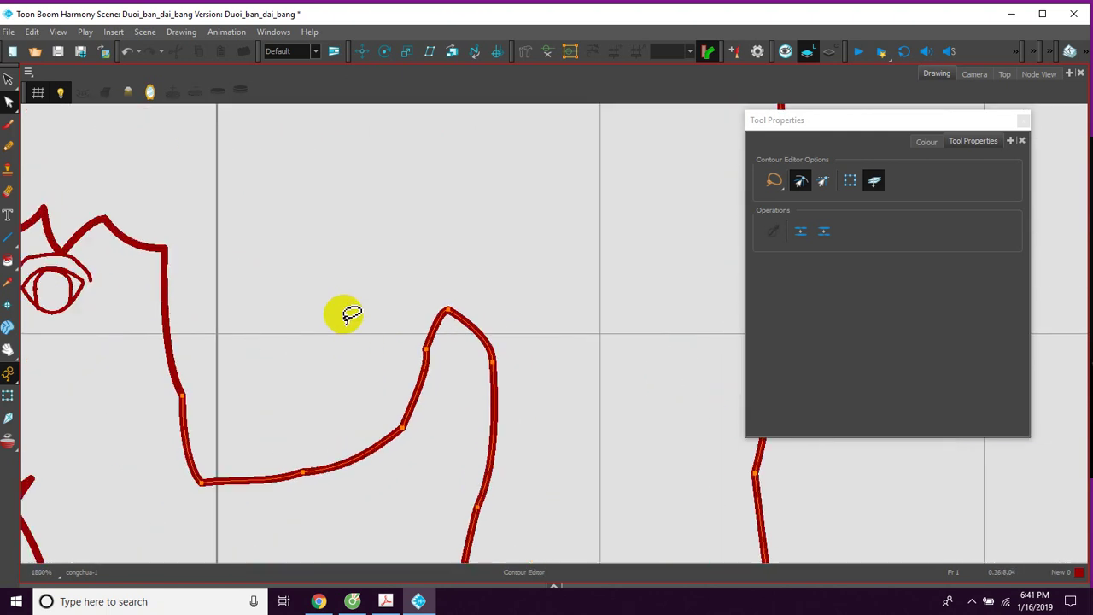
left_click_drag(346, 312, 427, 307)
left_click(298, 367)
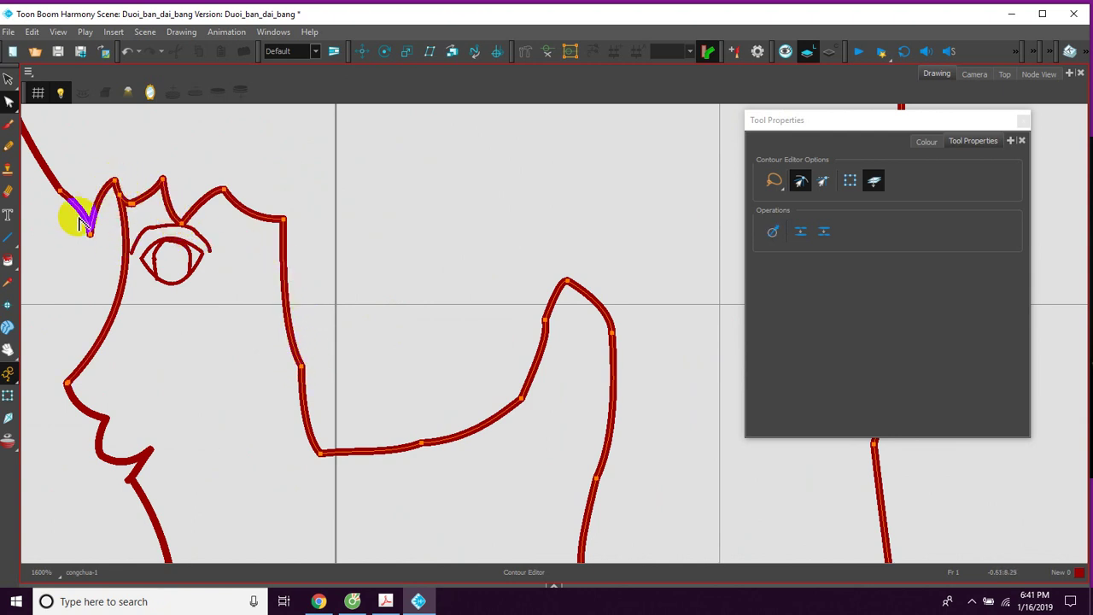
Inspect the line joints along the face profile, chin, neck and collar, and the overall upper-body outline
left_click_drag(142, 151, 234, 220)
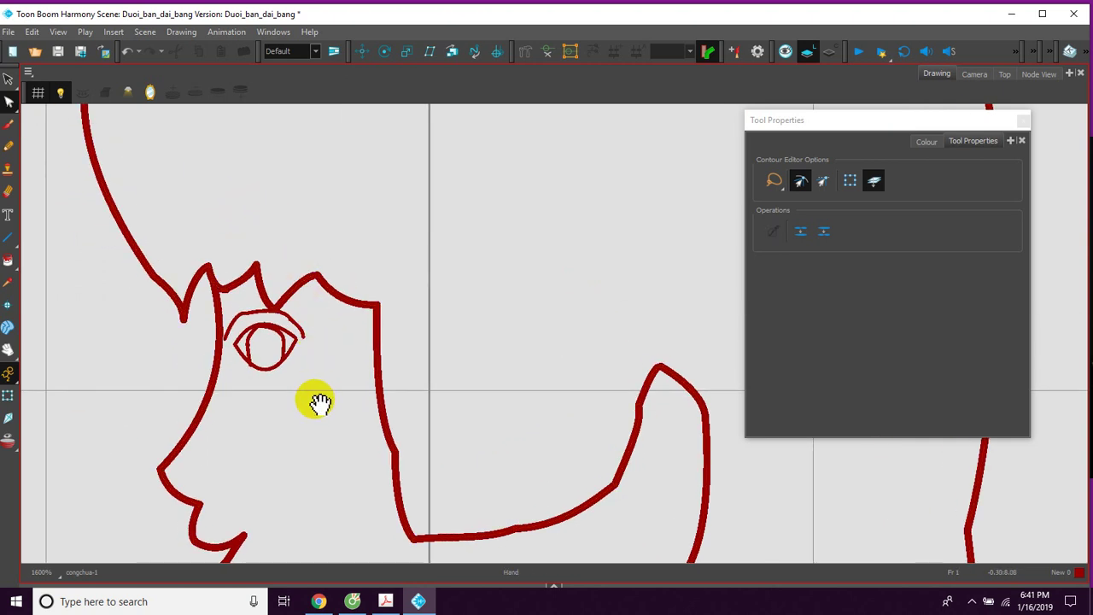
left_click_drag(275, 527, 254, 371)
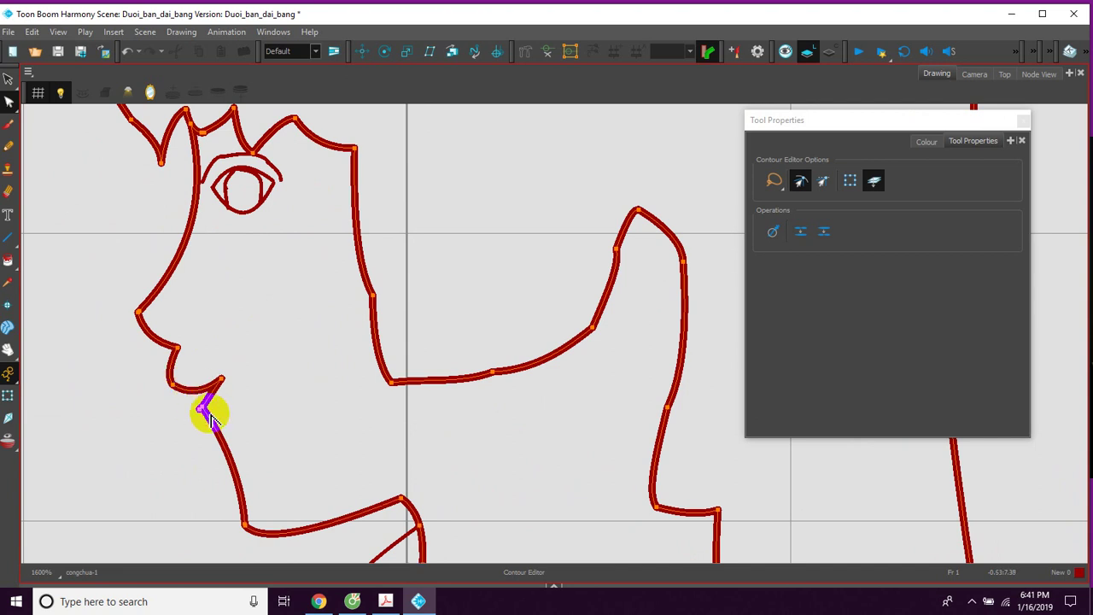
left_click_drag(258, 408, 216, 346)
mouse_move(410, 473)
left_mouse_down()
mouse_move(364, 415)
mouse_move(357, 314)
left_mouse_up()
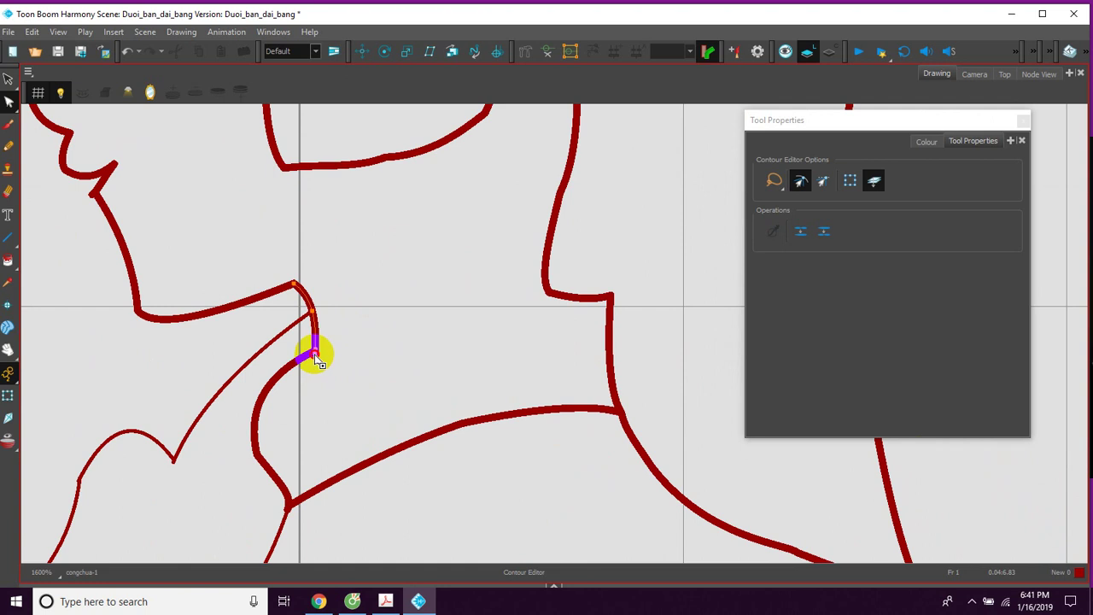
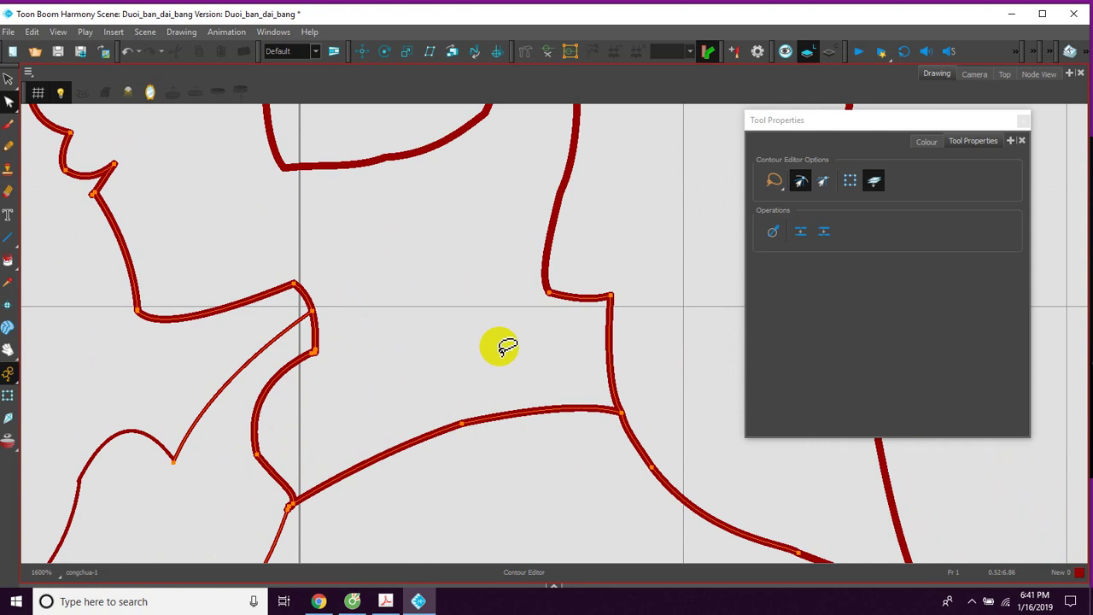
scroll(500, 347, "down", 6)
left_click(594, 206)
mouse_move(553, 216)
left_mouse_down()
mouse_move(518, 253)
mouse_move(486, 236)
left_mouse_up()
left_click_drag(479, 290, 442, 225)
left_click_drag(553, 189, 553, 229)
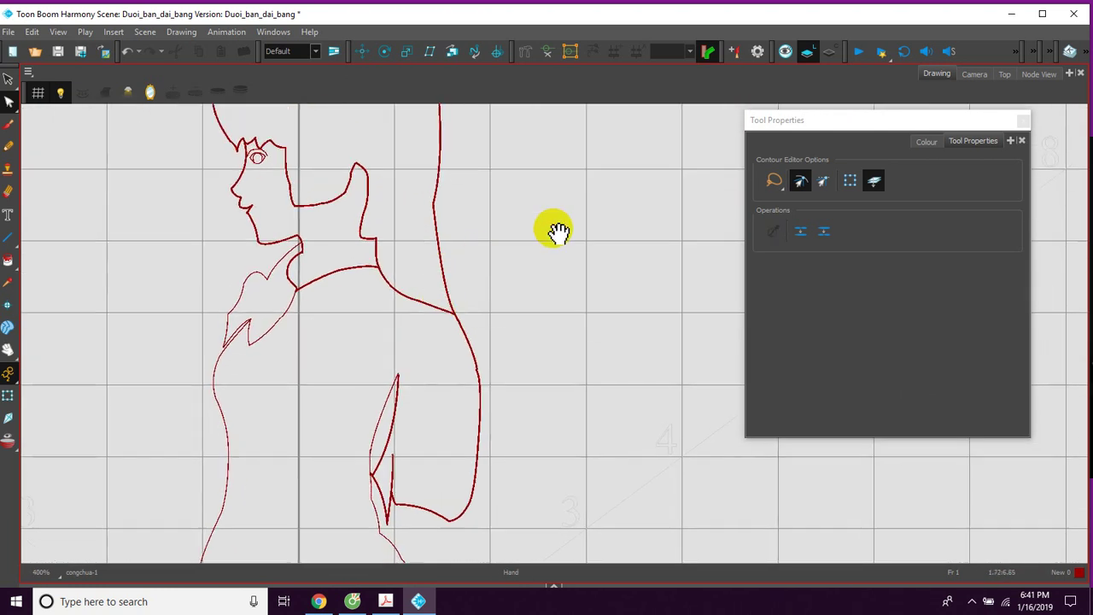
Fill the main hair area and the large hair lock with the Black colour using the Paint tool
left_click(927, 141)
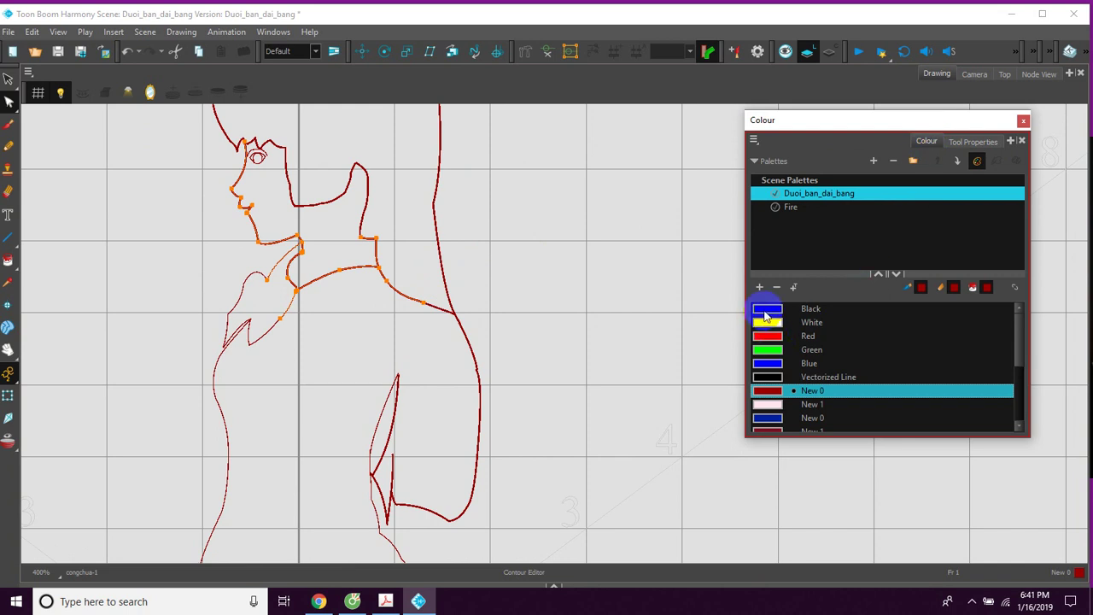
left_click(766, 311)
left_click_drag(449, 136, 487, 227)
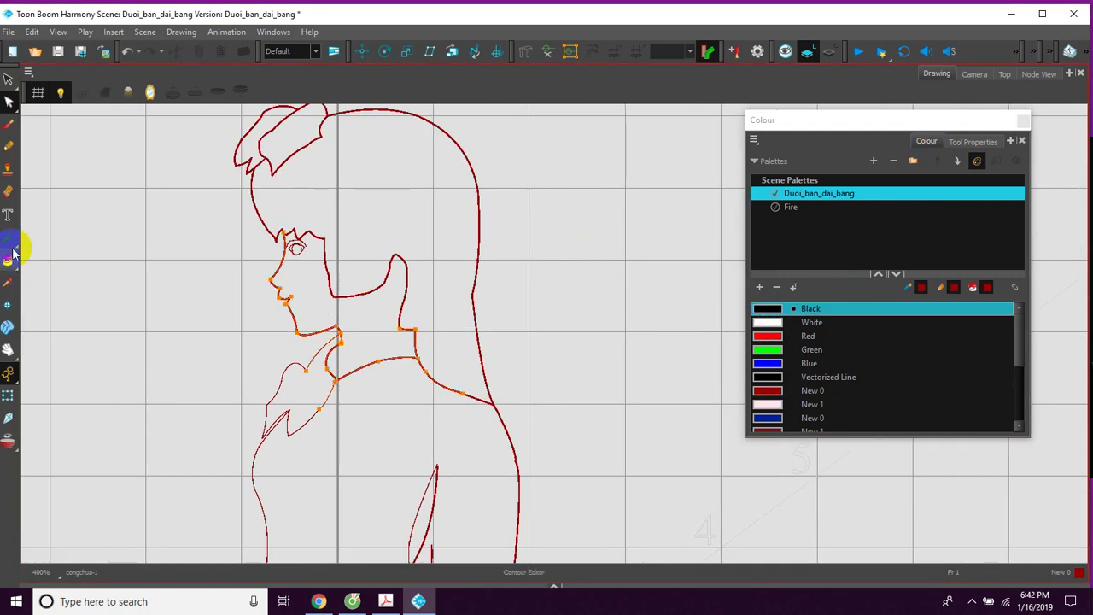
left_click(9, 261)
left_click(310, 176)
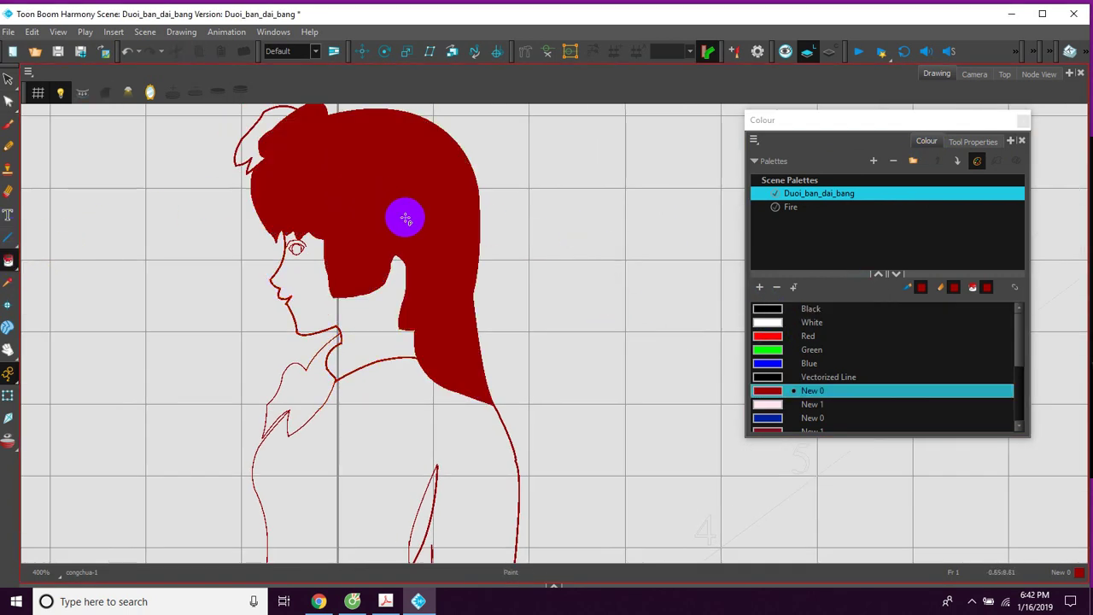
left_click(766, 311)
left_click(439, 227)
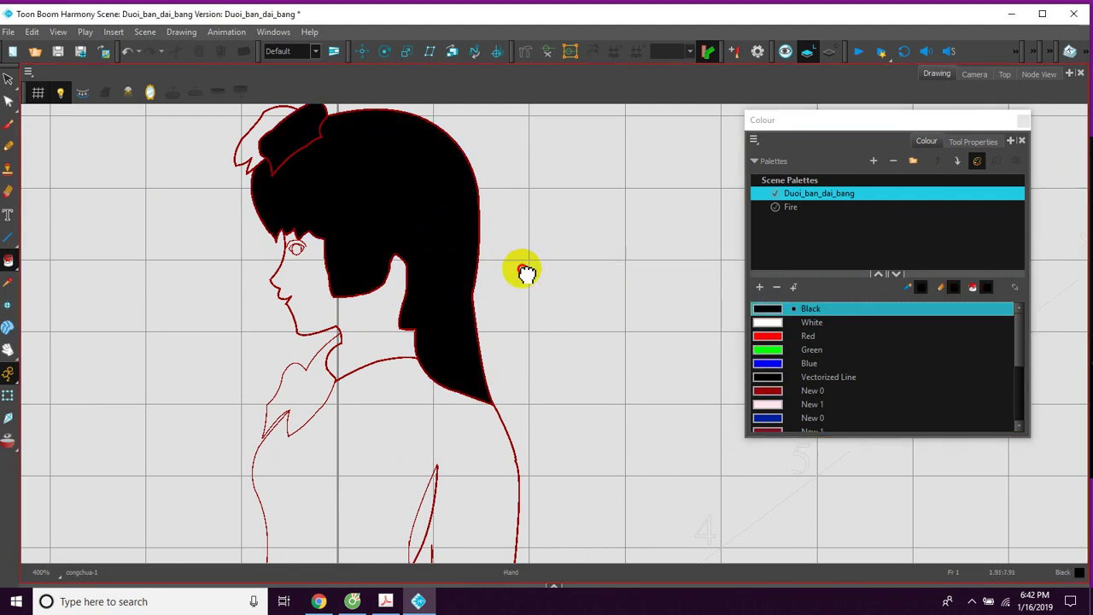
Try to fill the front piece of the hair bow with the Blue colour using the Paint tool
mouse_move(455, 230)
left_mouse_down()
mouse_move(476, 249)
mouse_move(489, 240)
mouse_move(505, 299)
mouse_move(524, 304)
left_mouse_up()
key("2")
key("2")
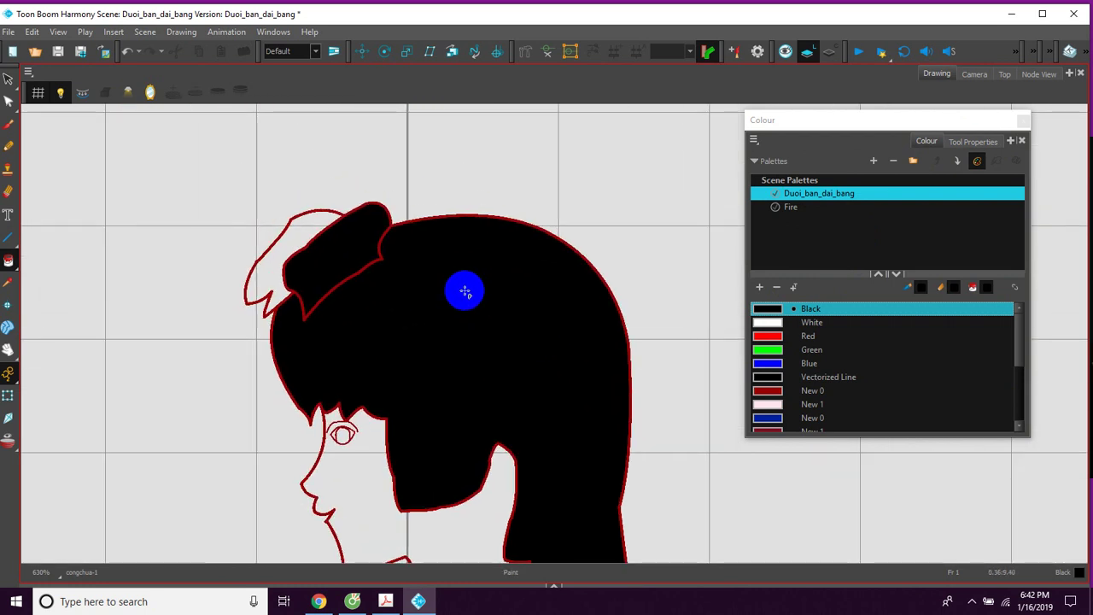
scroll(467, 291, "up", 3)
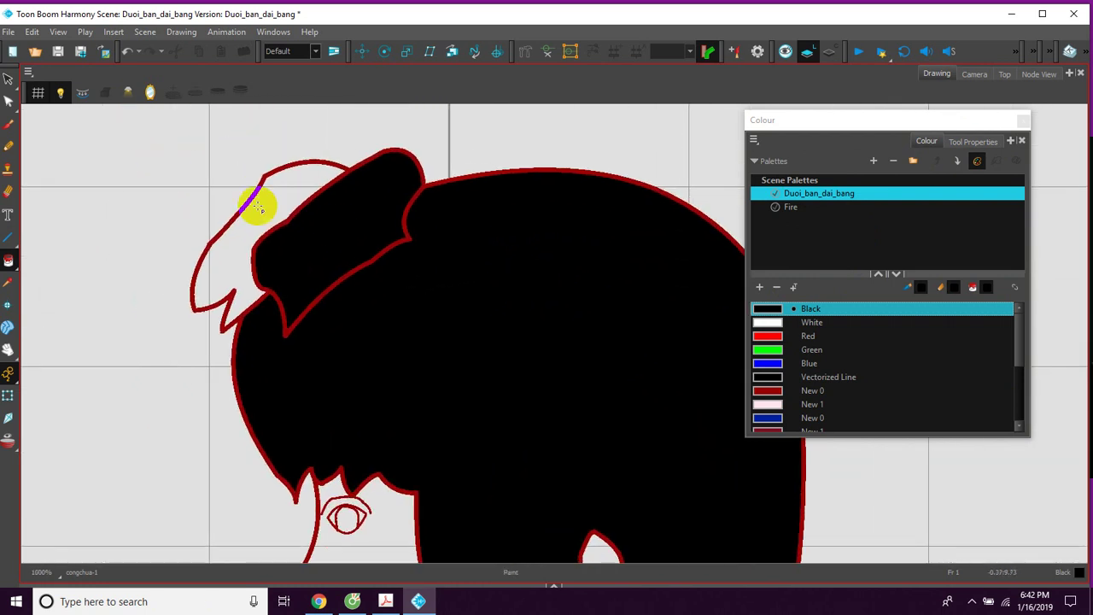
left_click(410, 237)
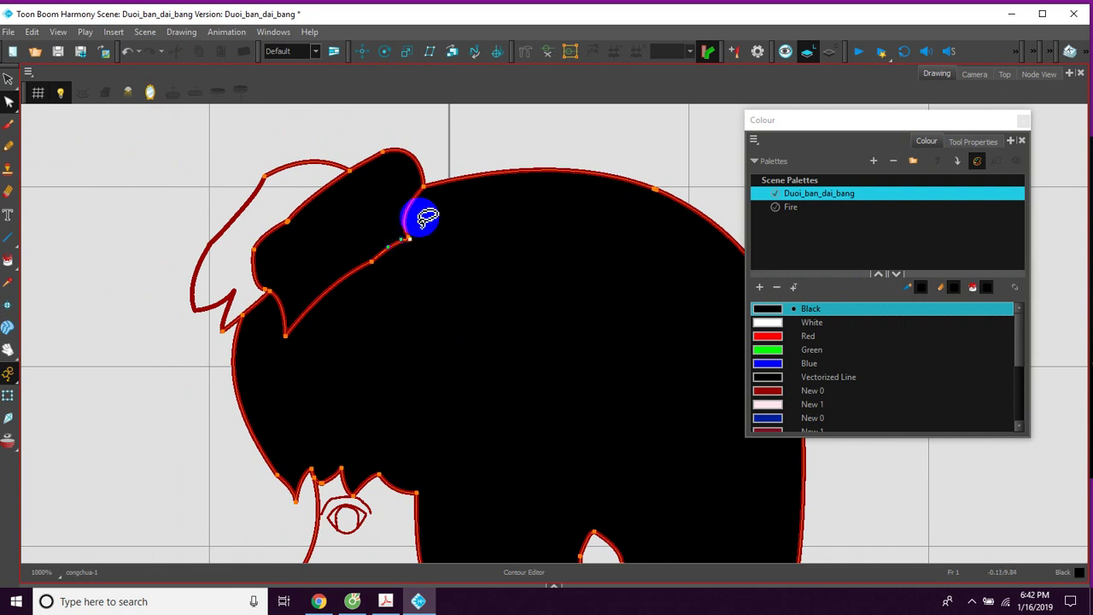
left_click(769, 367)
left_click(338, 238)
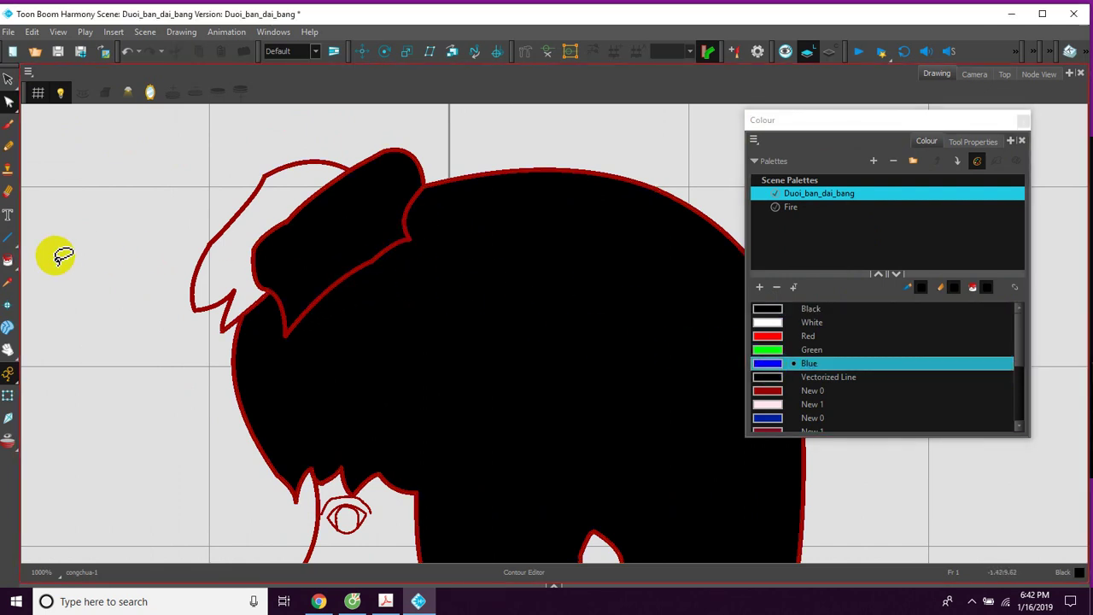
left_click(9, 265)
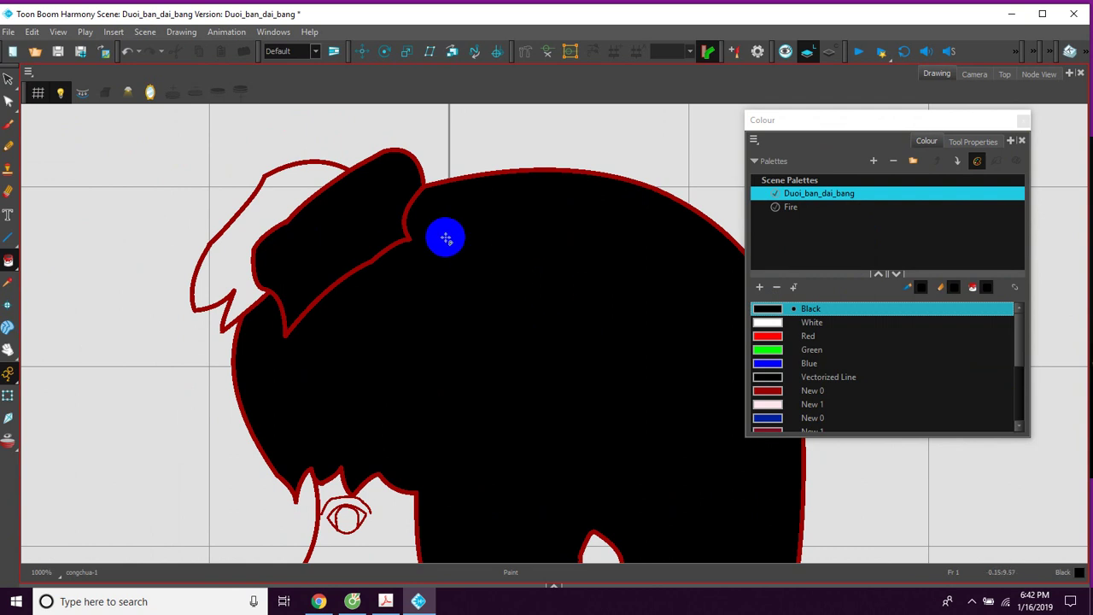
left_click_drag(374, 223, 397, 234)
left_click(760, 363)
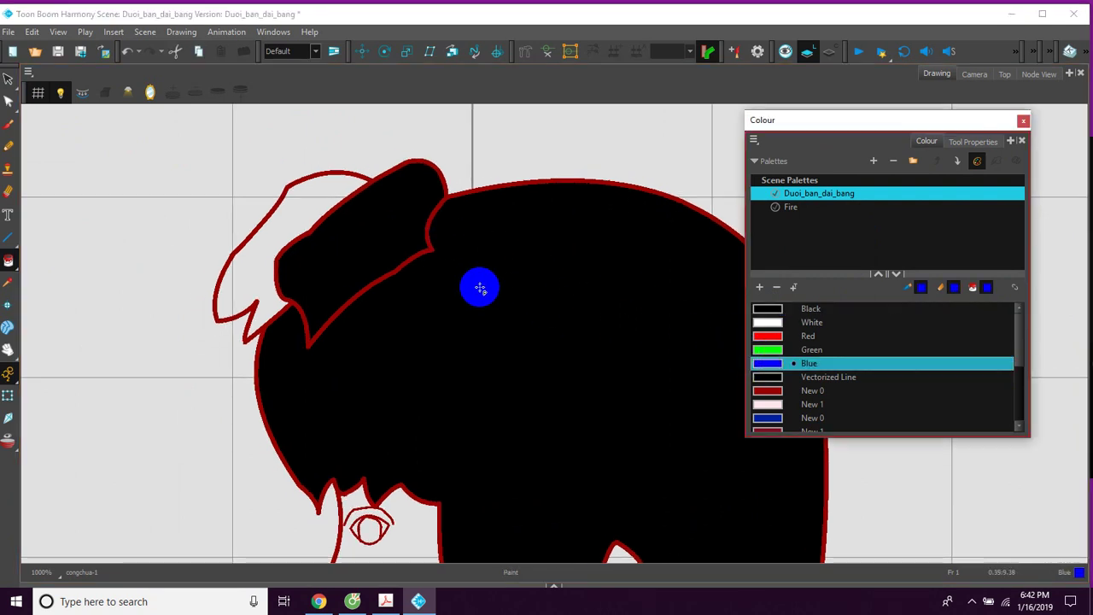
left_click(362, 254)
key("ctrl+z")
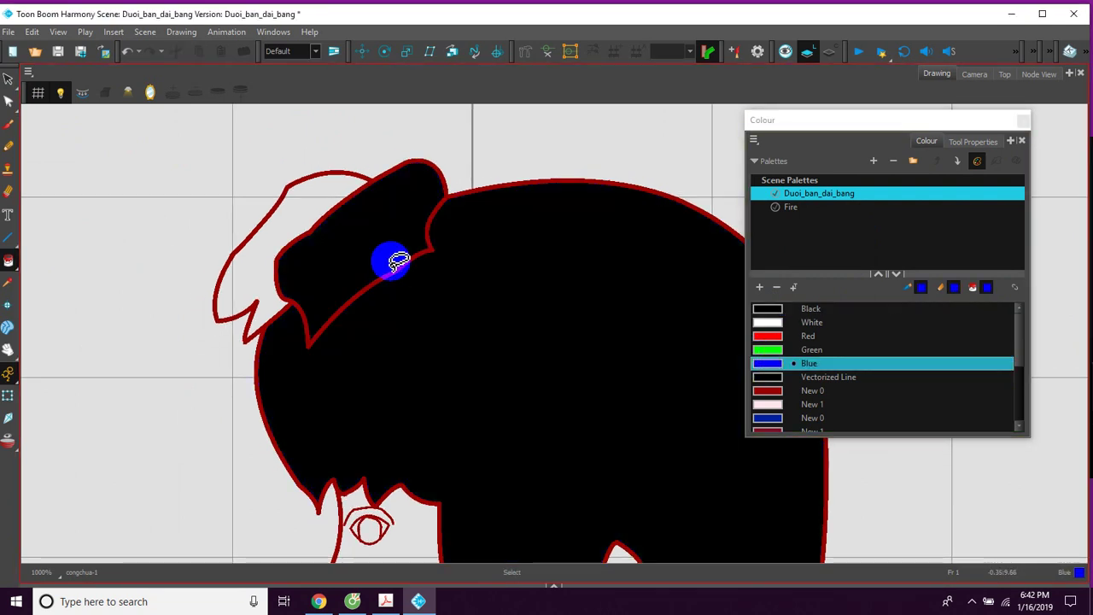
Join the loose line ends at the front bow piece's inner lower corner with the Contour Editor
scroll(419, 252, "up", 3)
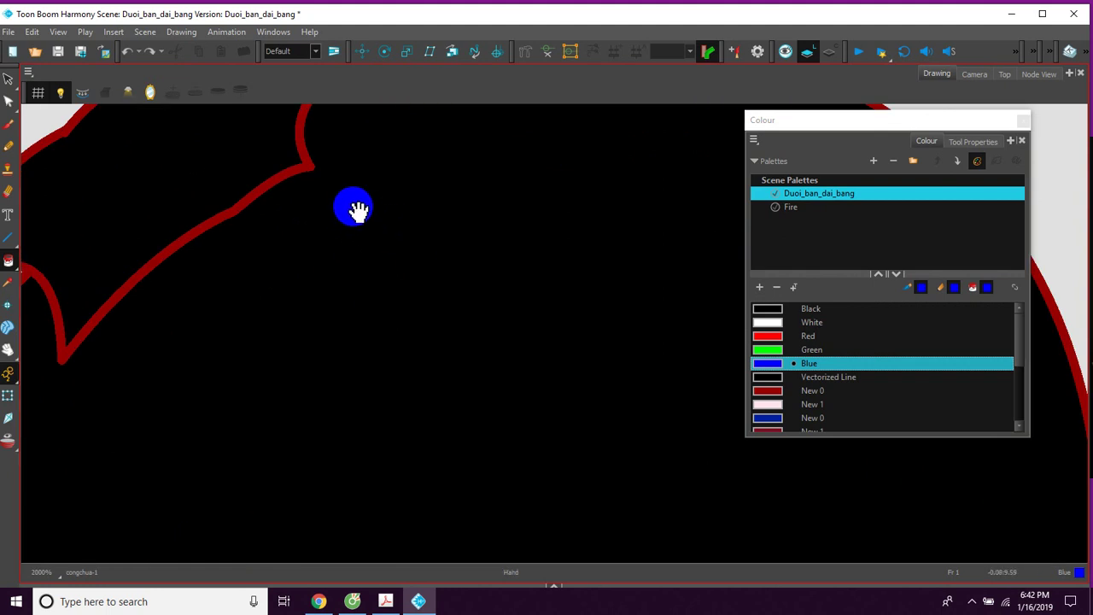
left_click_drag(349, 211, 480, 319)
left_click(9, 80)
left_click(8, 78)
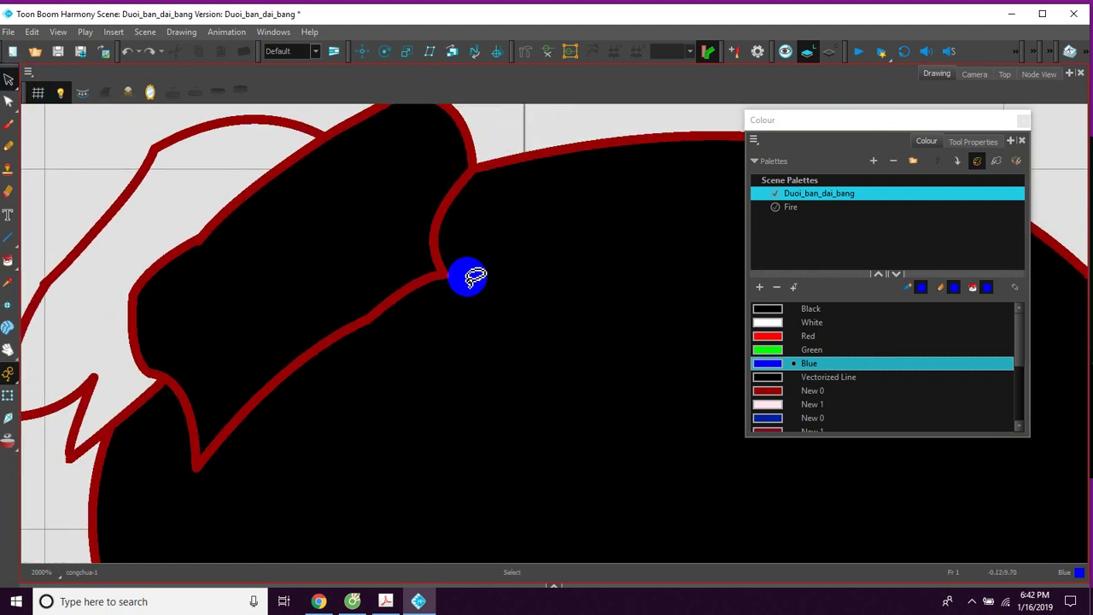
left_click(446, 273)
left_click(8, 101)
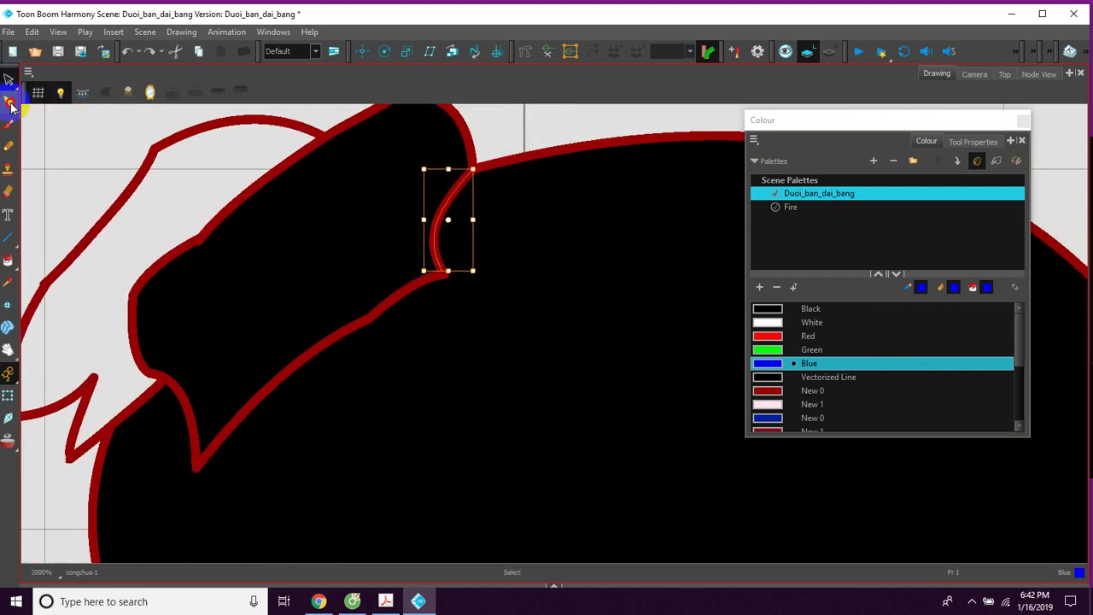
left_click(442, 276)
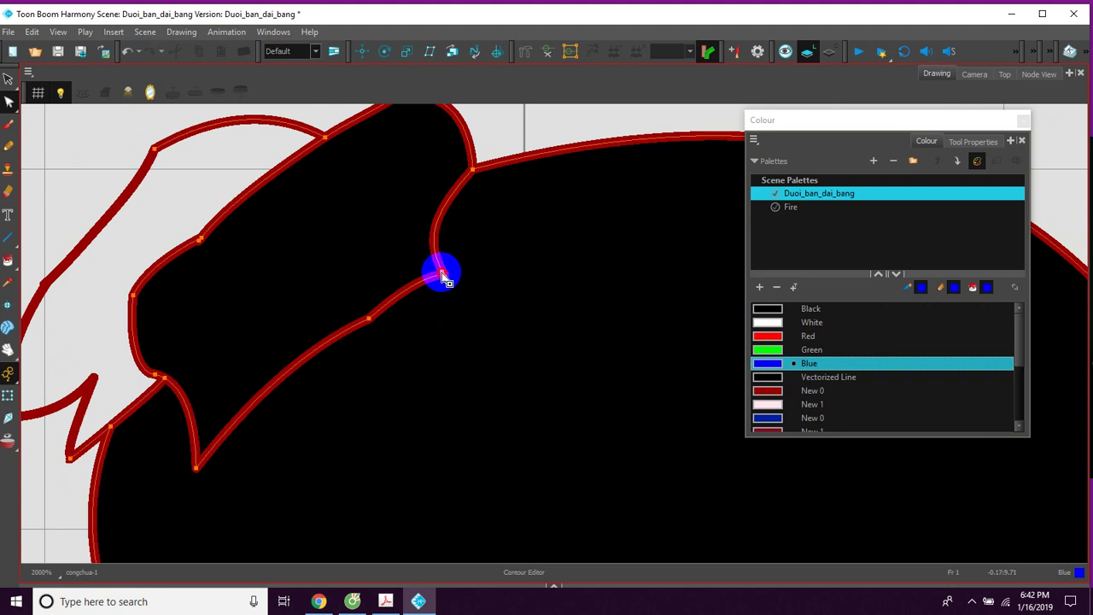
left_click_drag(446, 273, 365, 346)
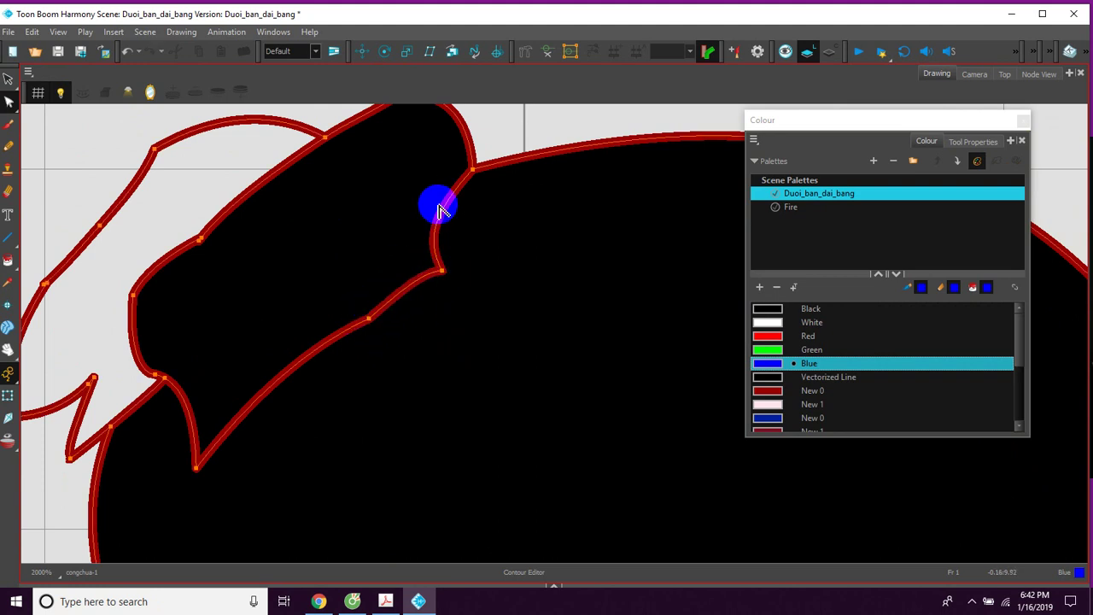
Fill the front piece of the hair bow with the Blue colour using the Paint tool
left_click(766, 363)
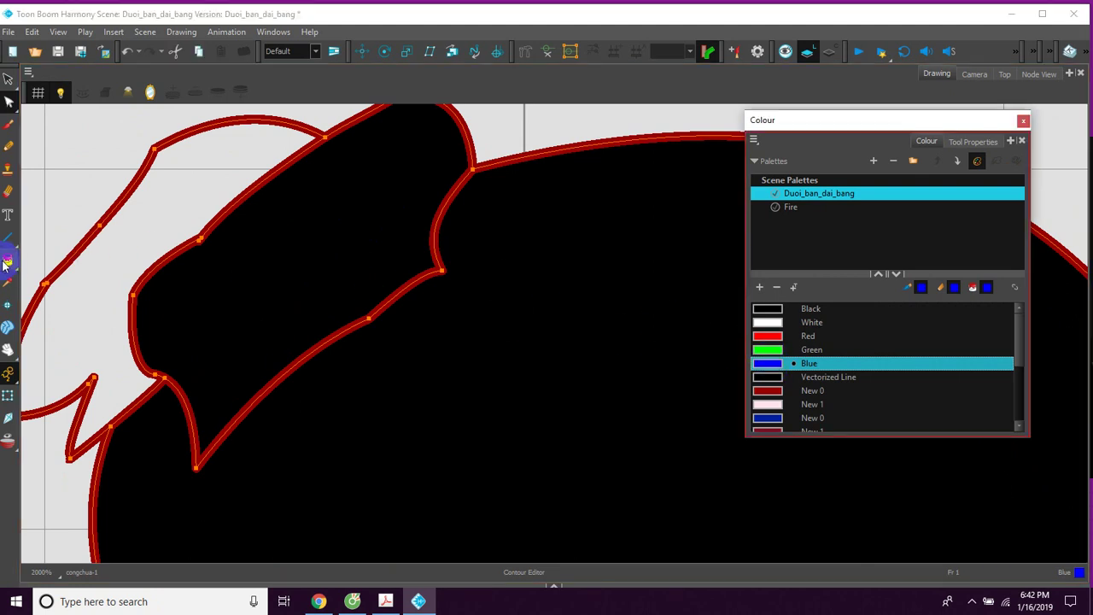
left_click(11, 261)
left_click(202, 284)
key("space")
left_click_drag(191, 254, 243, 268)
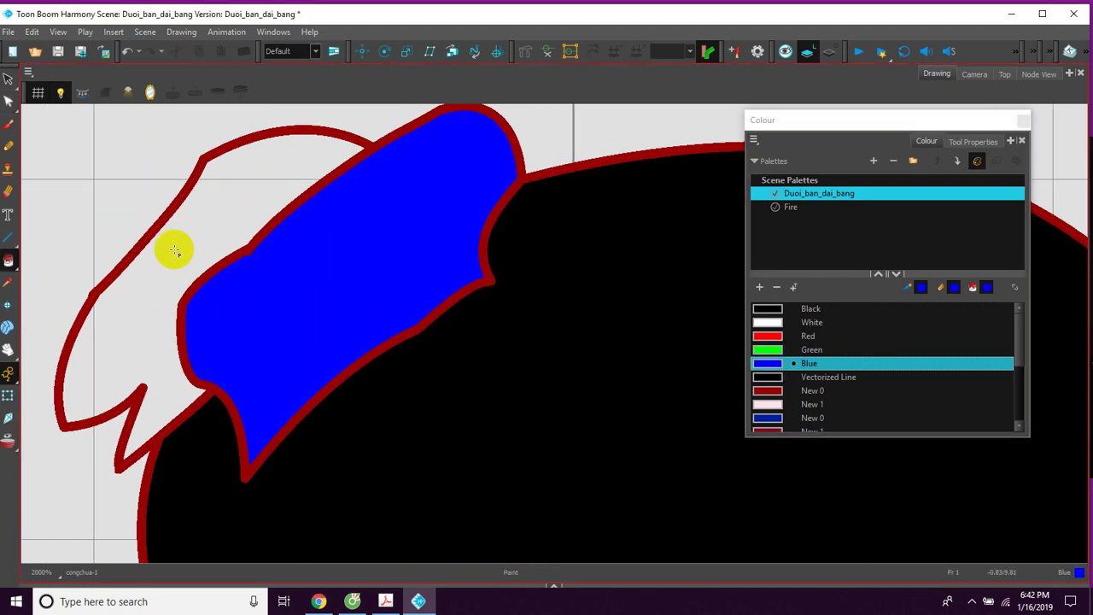
Adjust the line joints at the two corners along the back bow piece's outer edge with the Contour Editor
left_click_drag(139, 290, 229, 254)
key("1")
key("1")
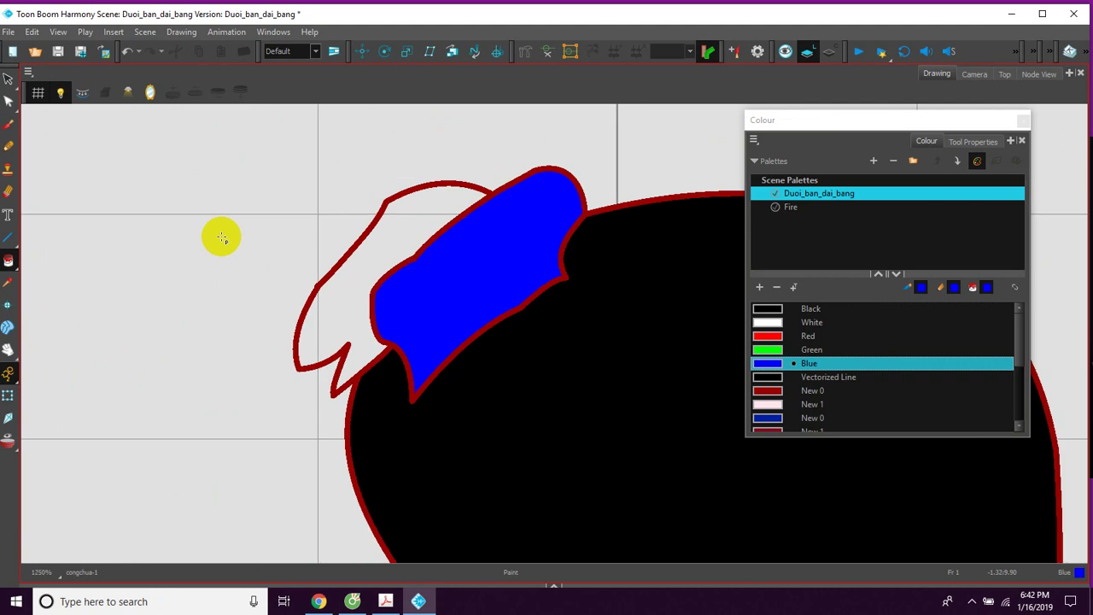
key("2")
key("2")
key("2")
key("space")
left_click_drag(213, 175, 301, 231)
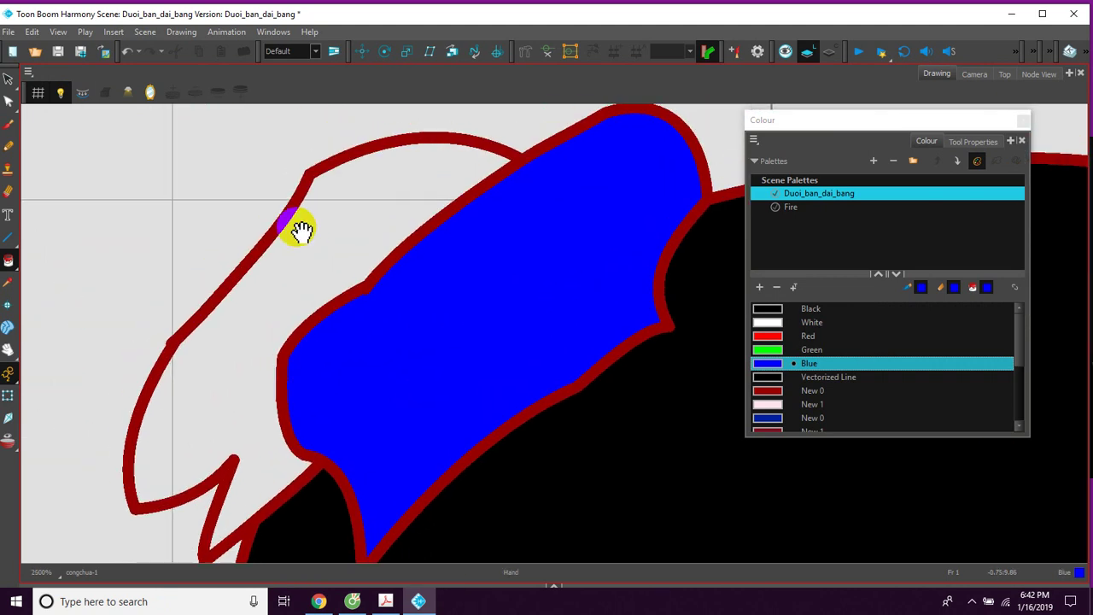
left_click(9, 101)
left_click(310, 181)
left_click(312, 176)
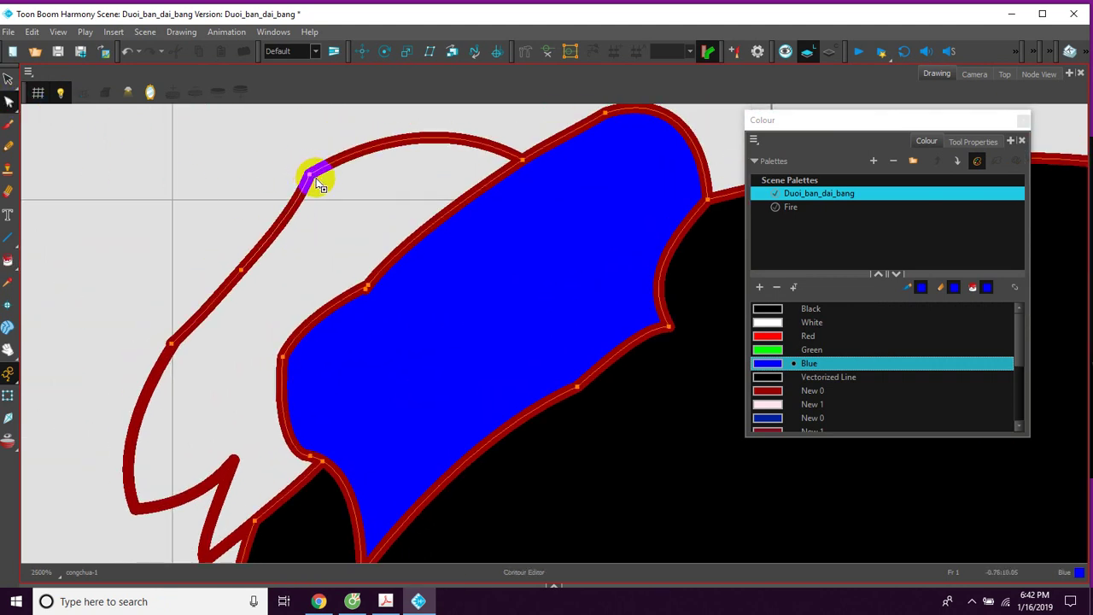
left_click(172, 346)
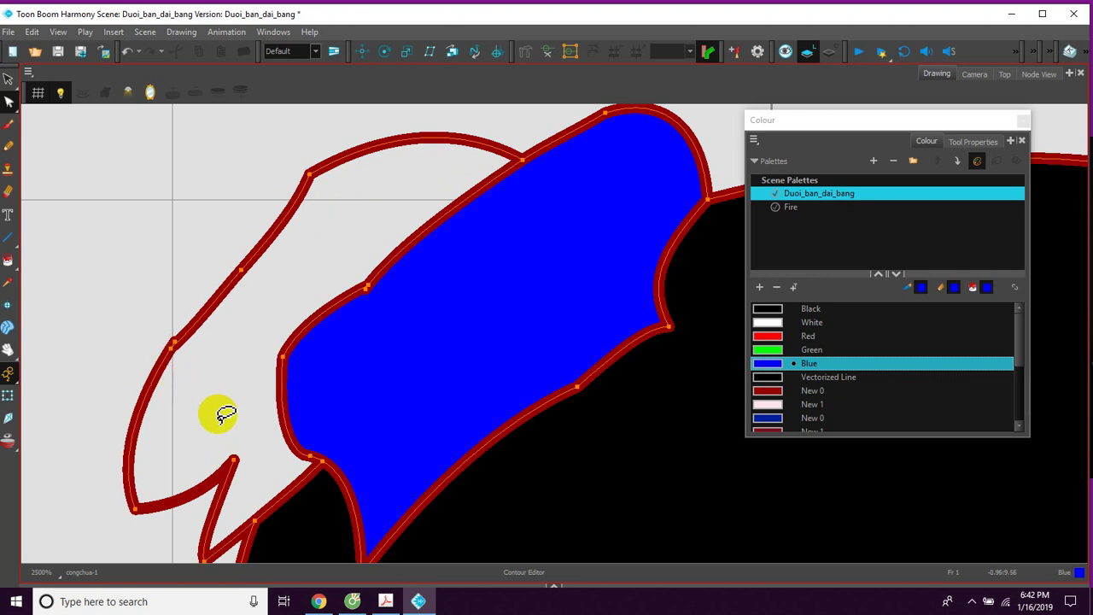
Fill the back piece of the hair bow with the Blue colour
left_click(769, 364)
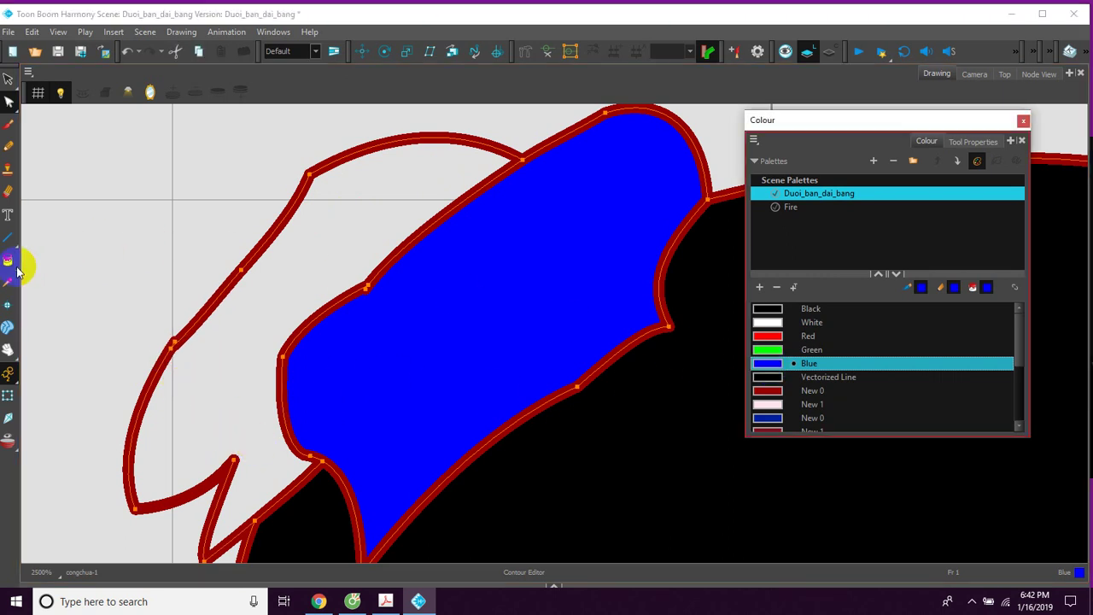
left_click(9, 260)
left_click(272, 292)
scroll(371, 309, "down", 5)
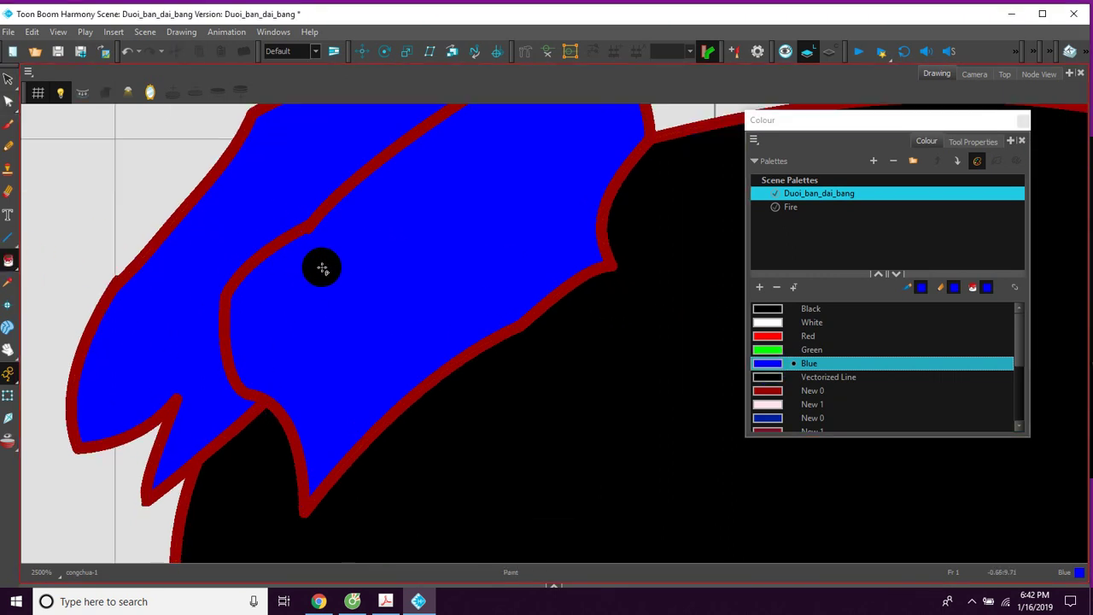
Set up the Line tool for the shoulder area and switch off its snapping guides
left_click_drag(597, 378, 430, 252)
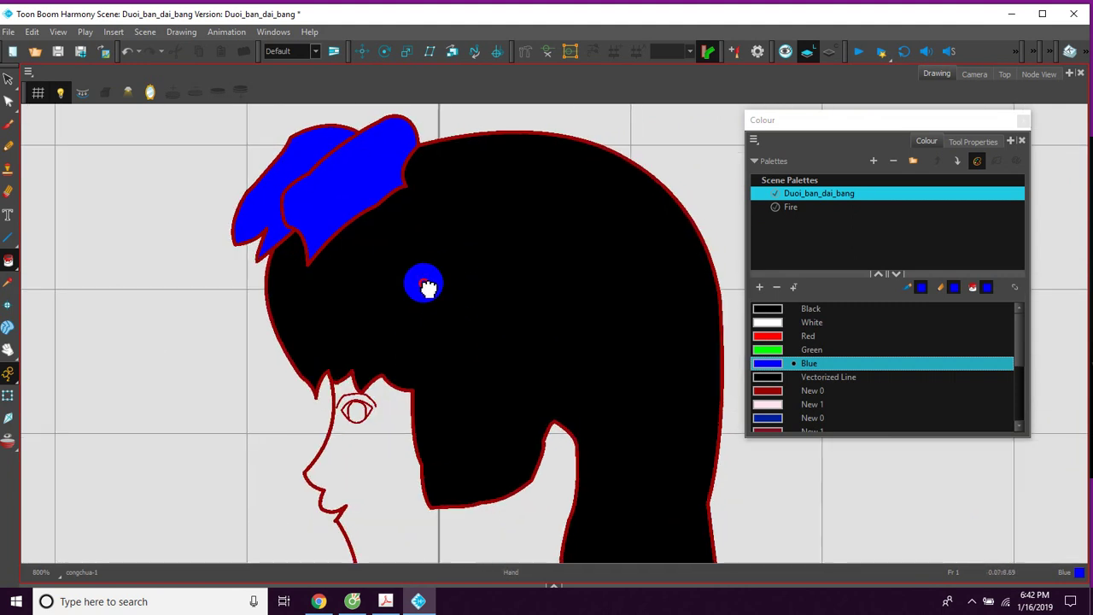
mouse_move(519, 450)
left_mouse_down()
mouse_move(418, 305)
mouse_move(403, 264)
left_mouse_up()
left_click_drag(463, 322, 412, 290)
left_click_drag(475, 419, 410, 257)
mouse_move(429, 381)
left_mouse_down()
mouse_move(452, 251)
mouse_move(447, 307)
left_mouse_up()
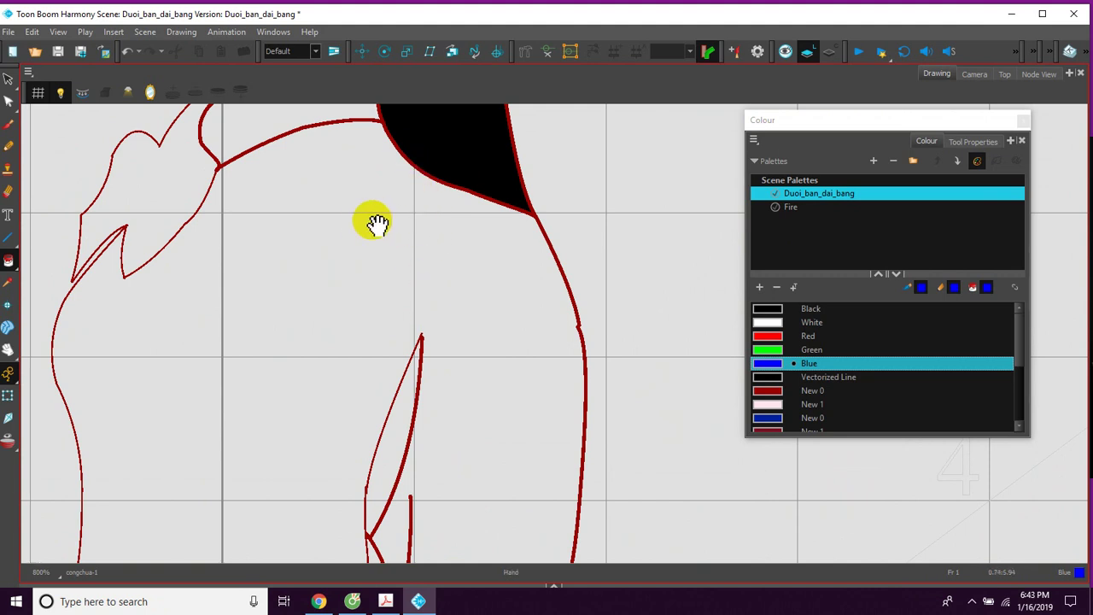
left_click(12, 240)
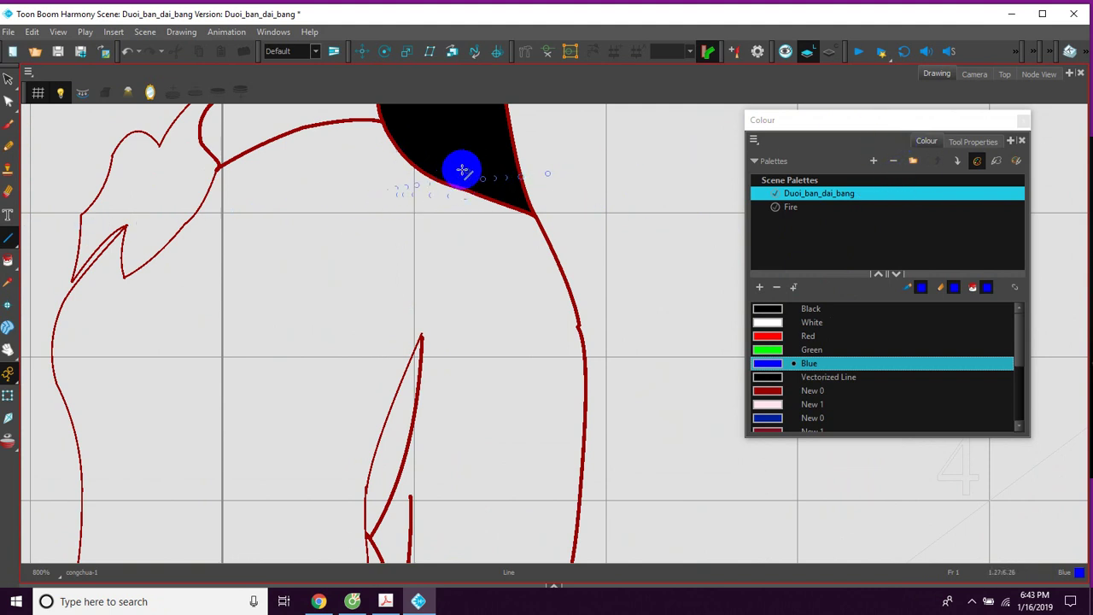
left_click_drag(476, 168, 437, 179)
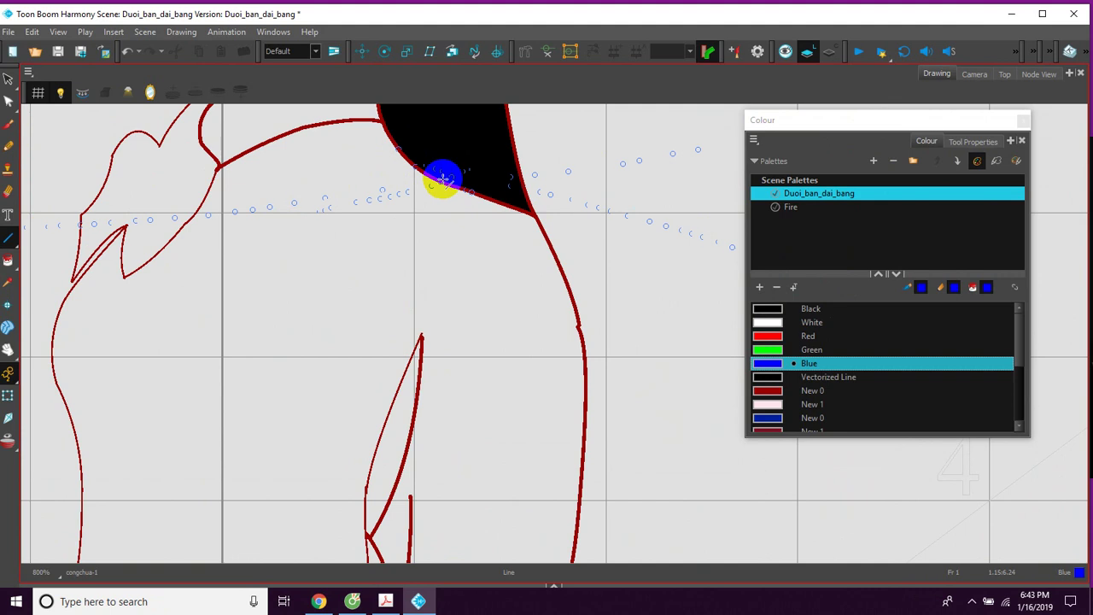
left_click_drag(451, 179, 835, 435)
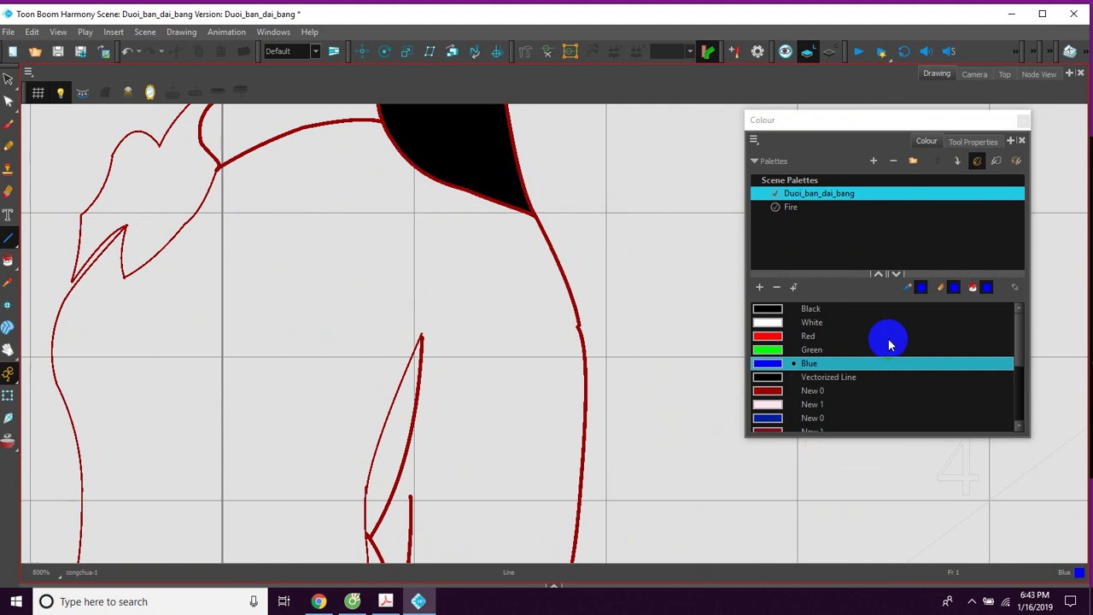
left_click(972, 142)
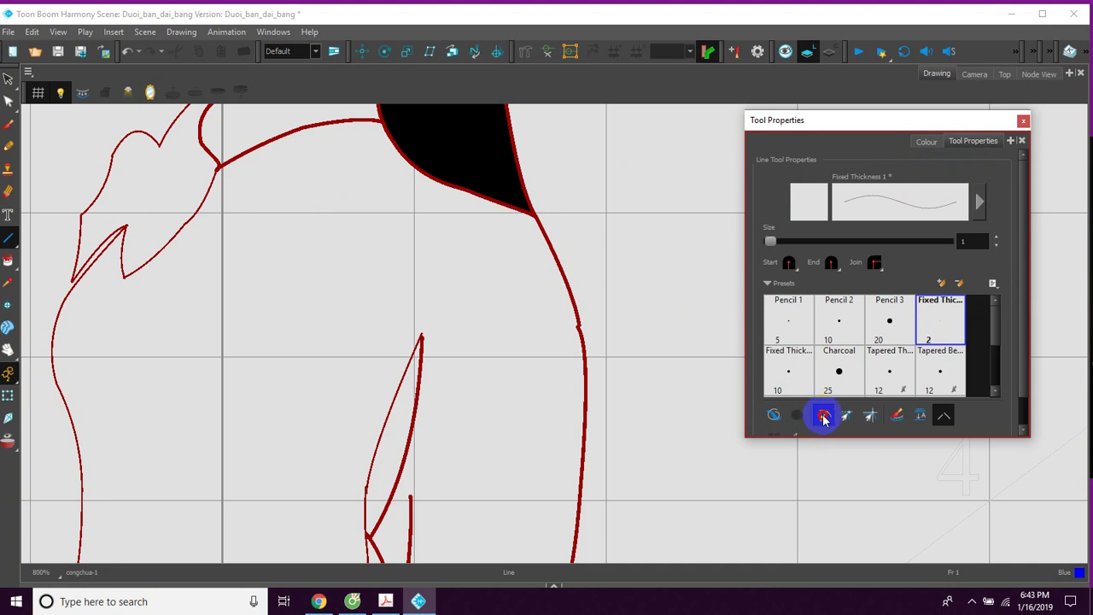
left_click(824, 419)
Draw a slightly curved line from the hair's lower edge down to the tip of the arm fold
mouse_move(421, 258)
left_mouse_down()
mouse_move(528, 335)
mouse_move(465, 285)
mouse_move(462, 296)
left_mouse_up()
key("2")
key("2")
key("2")
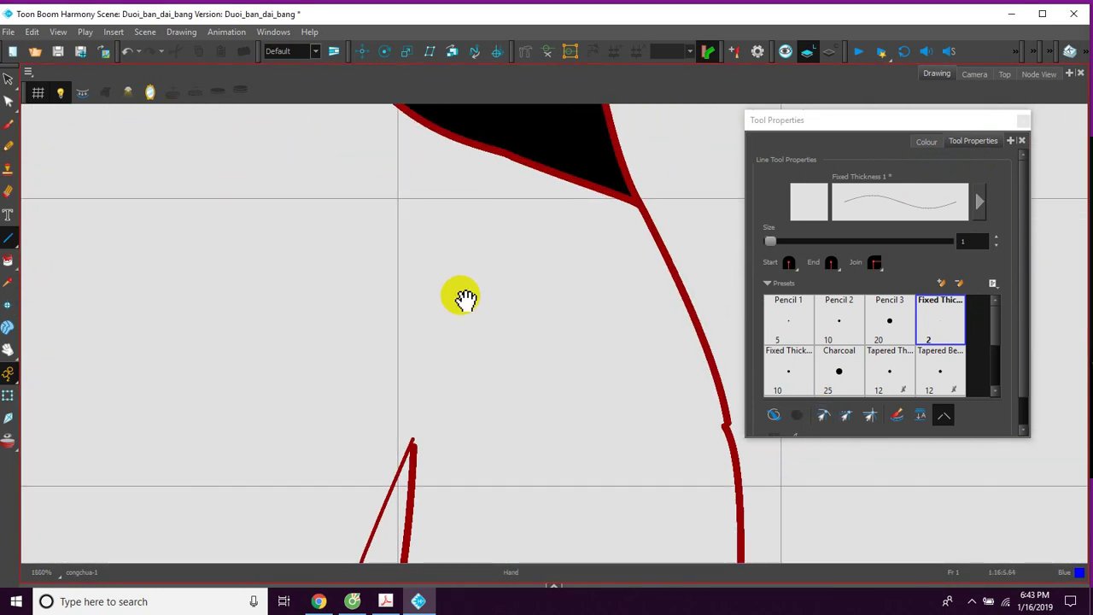
left_click(8, 241)
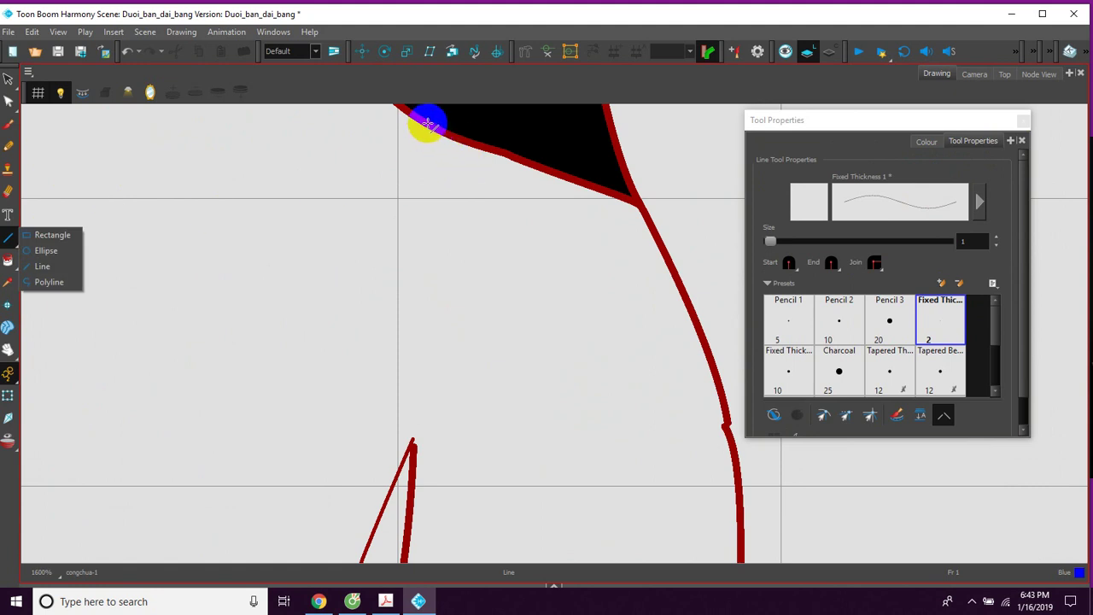
mouse_move(427, 124)
left_mouse_down()
mouse_move(430, 407)
mouse_move(413, 445)
mouse_move(404, 435)
mouse_move(427, 393)
mouse_move(415, 294)
left_mouse_up()
Recolour the new shoulder line with the dark red New 0 colour
left_click(8, 79)
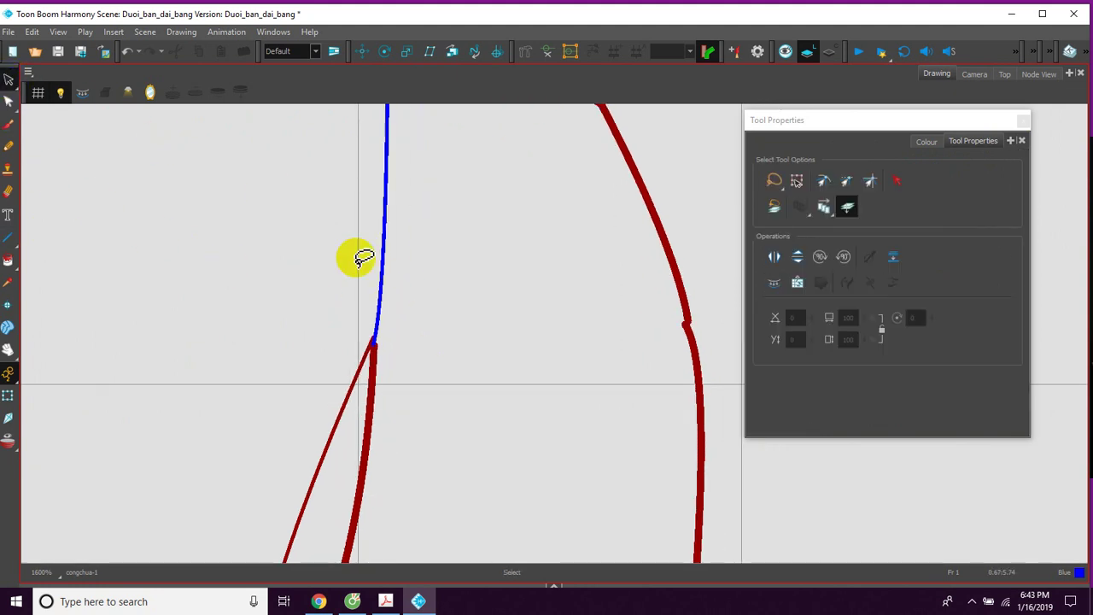
left_click(376, 341)
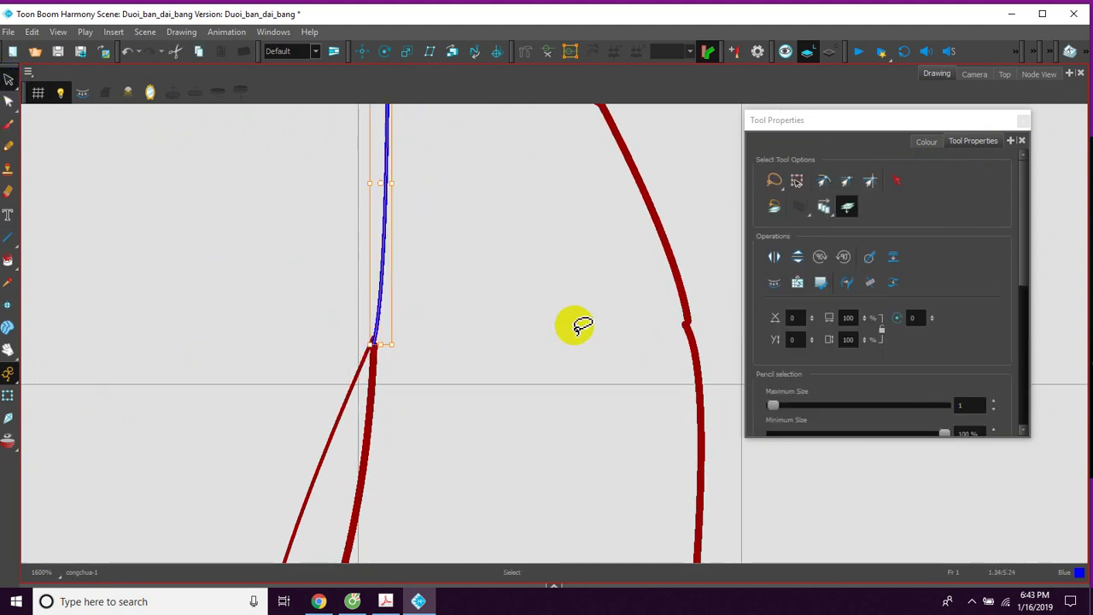
left_click(926, 145)
left_click(925, 141)
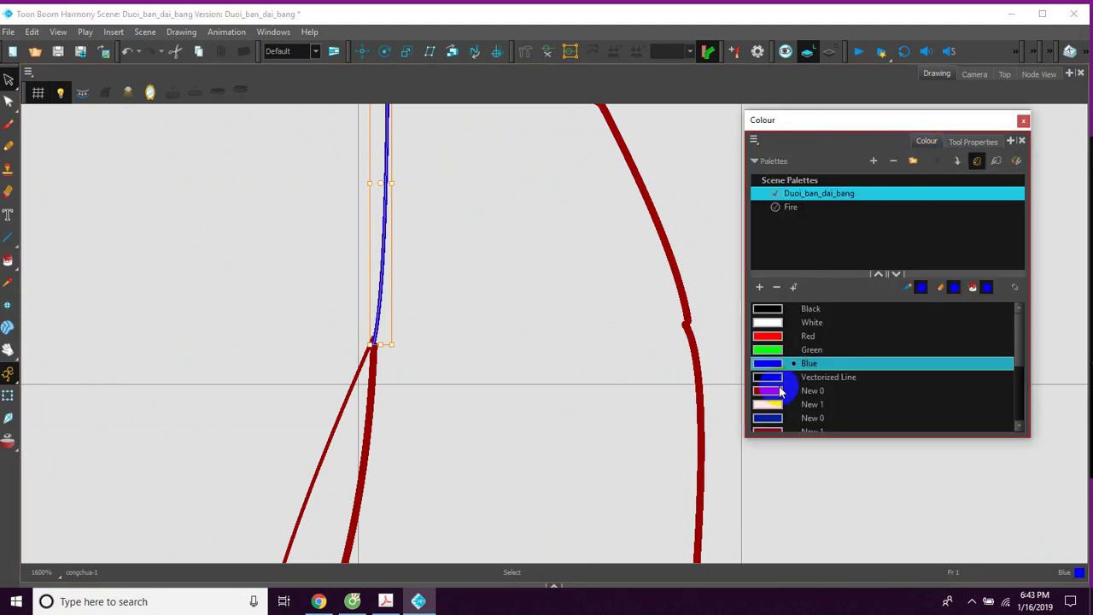
left_click(779, 390)
key("space")
left_click_drag(428, 291, 427, 336)
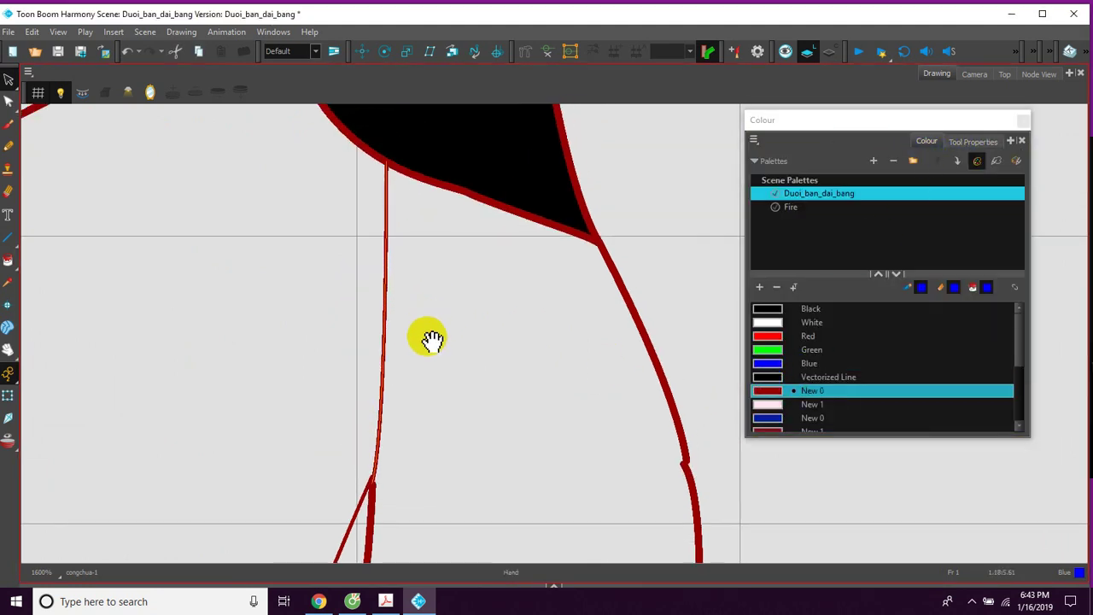
key("space")
left_click_drag(427, 243, 445, 305)
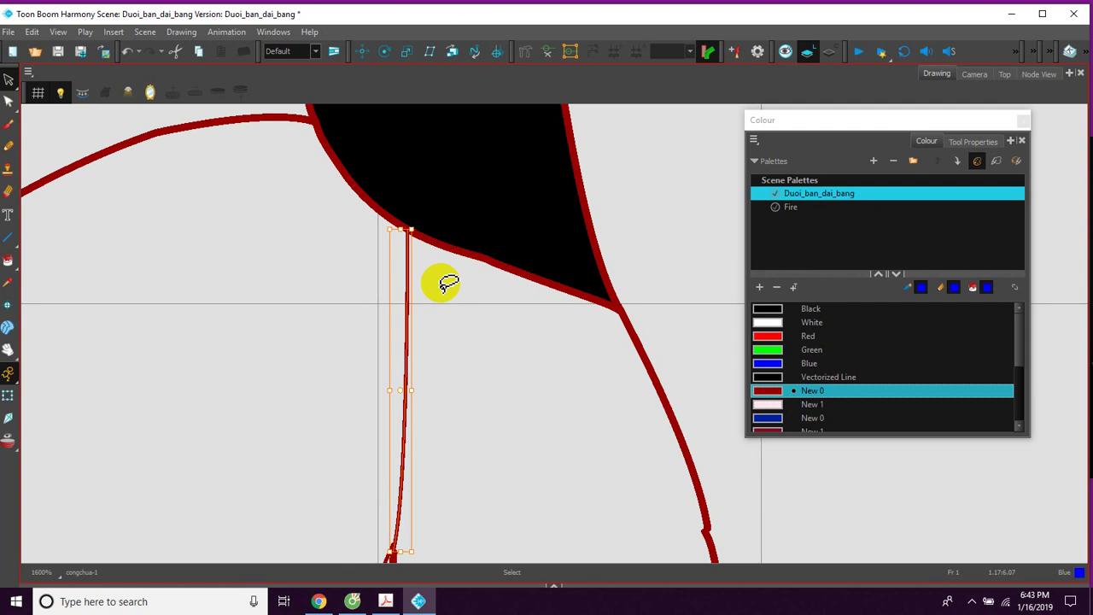
Adjust the shoulder line's upper end so it meets the hair's lower contour, using the Contour Editor
scroll(436, 280, "up", 3)
key("space")
left_click_drag(362, 251, 428, 309)
left_click(8, 100)
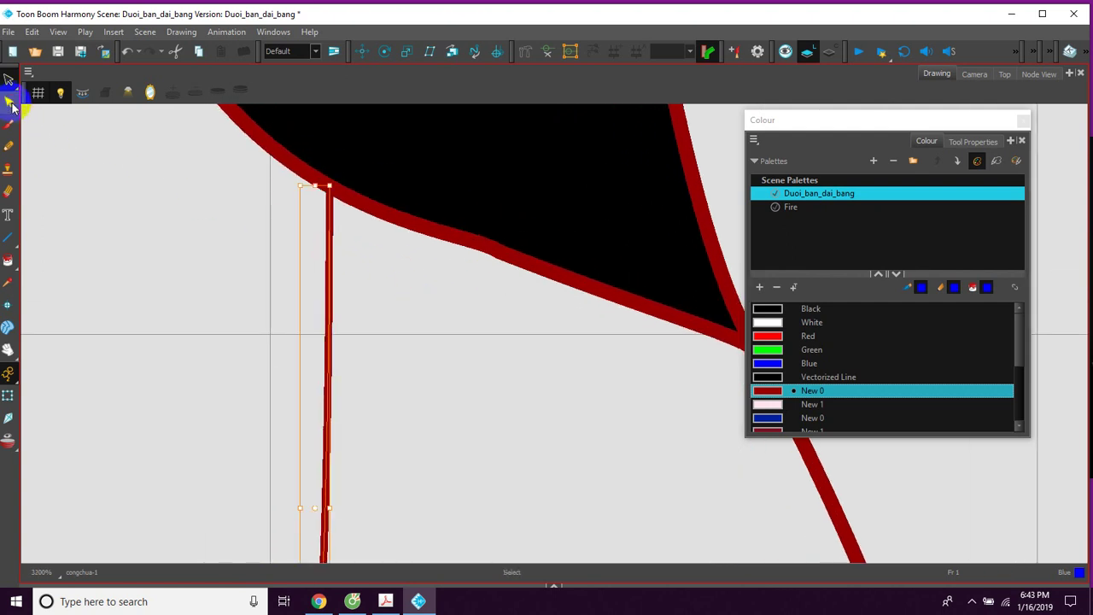
left_click(329, 184)
key("space")
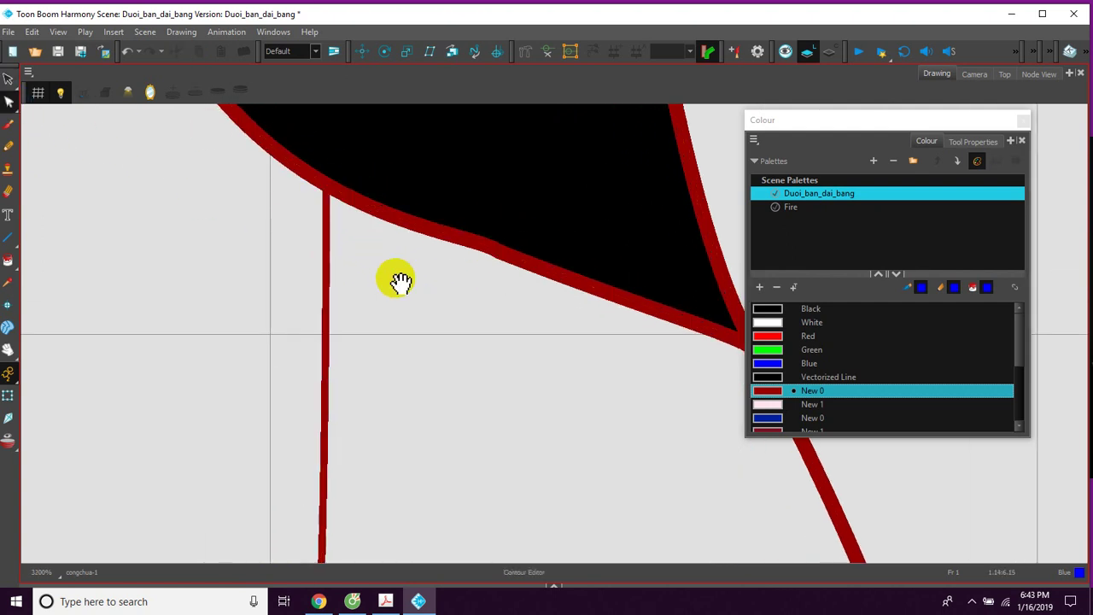
Move the shoulder line's lower end onto the tip of the arm fold with the Contour Editor
left_click_drag(413, 381, 358, 169)
left_click_drag(368, 321, 371, 232)
left_click(261, 436)
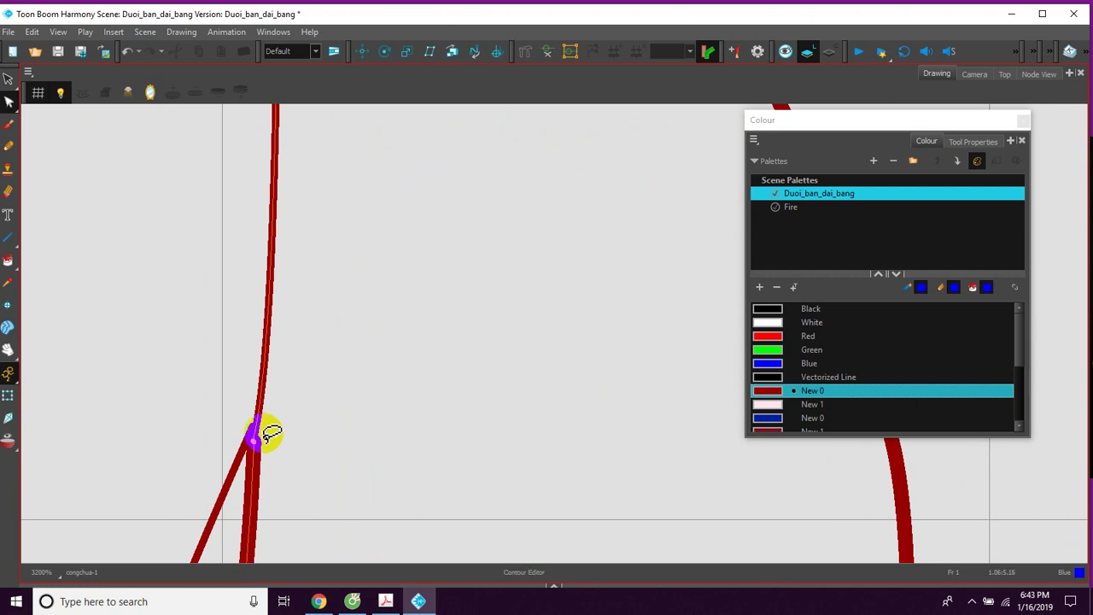
left_click_drag(255, 442, 255, 440)
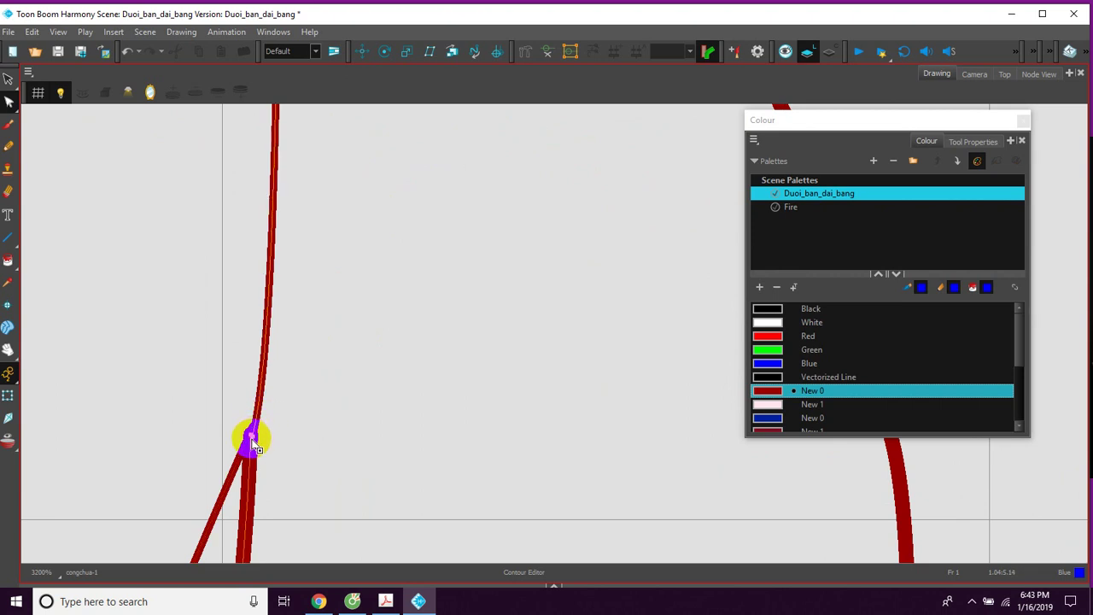
scroll(383, 361, "down", 4)
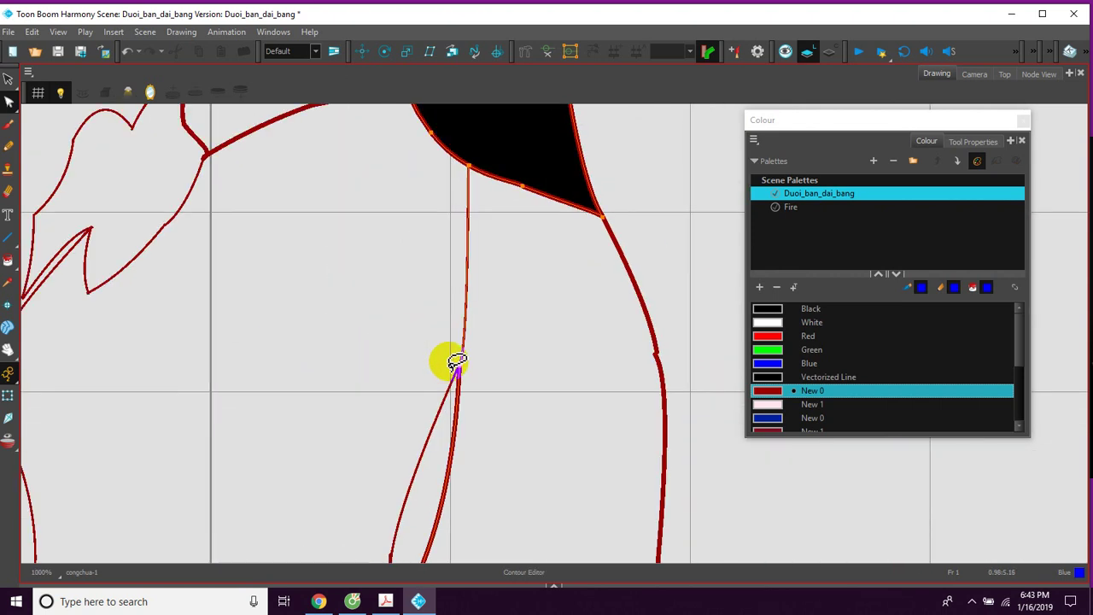
Turn on contour snapping for the Contour Editor and adjust the point at the outer sleeve's bend so its two segments meet
left_click_drag(537, 362, 441, 324)
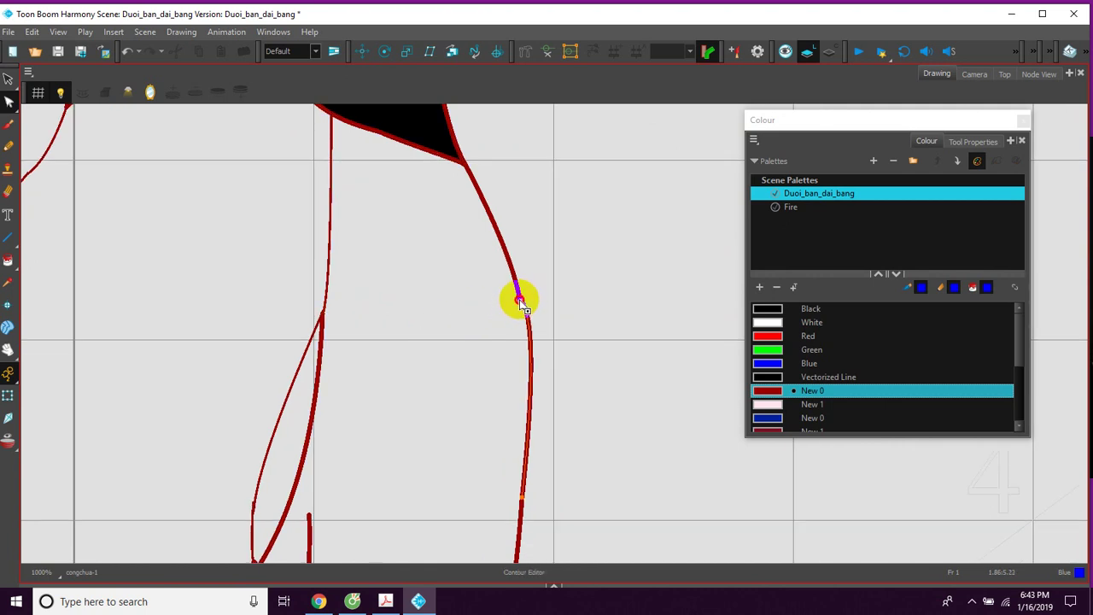
scroll(520, 305, "up", 2)
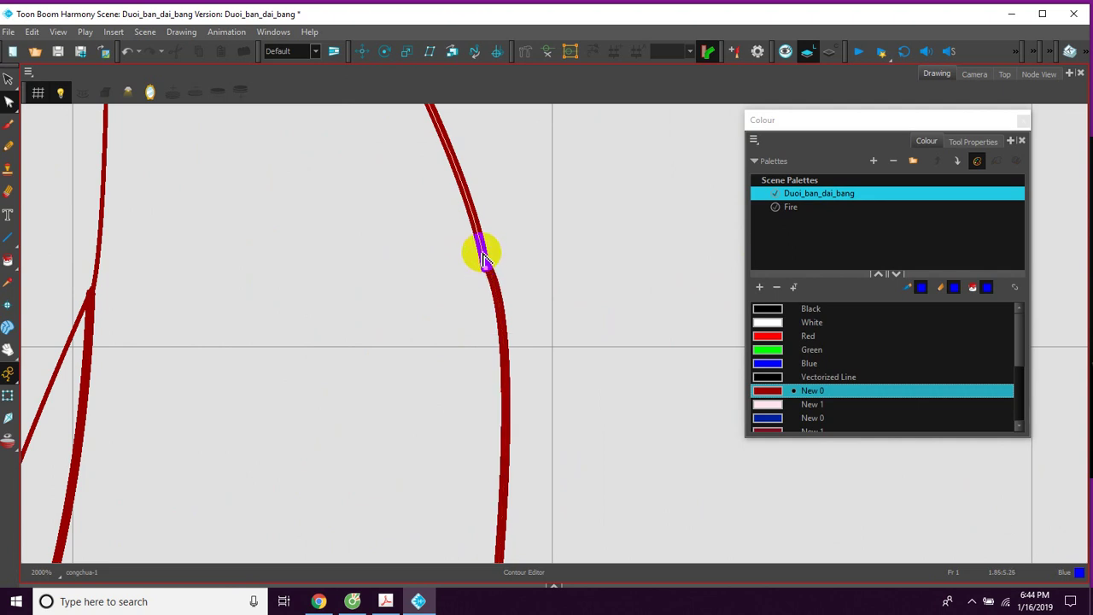
left_click(799, 196)
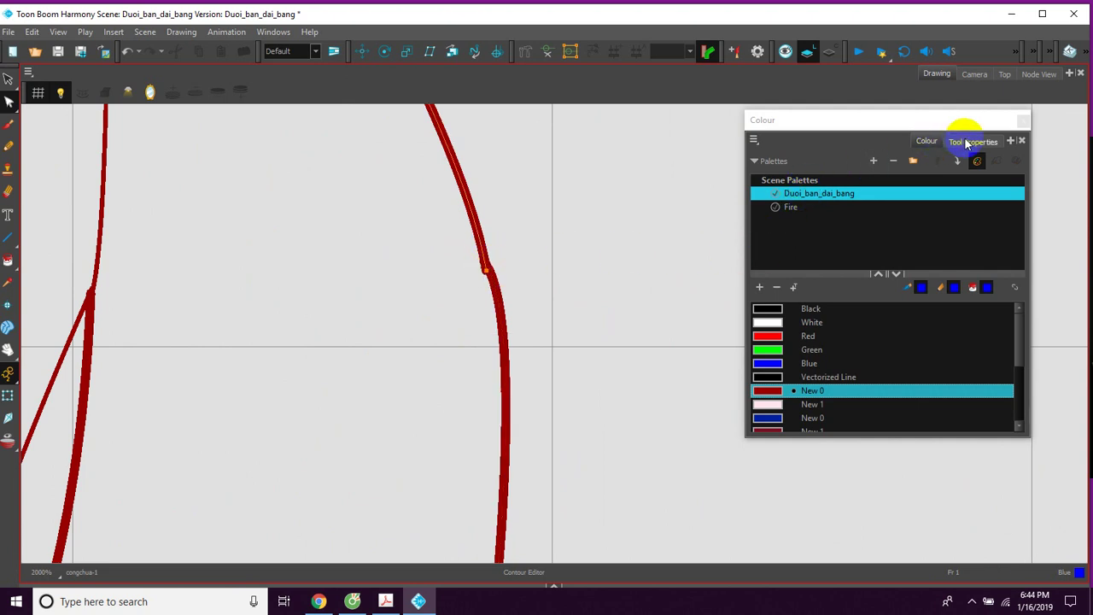
left_click(968, 142)
left_click(801, 180)
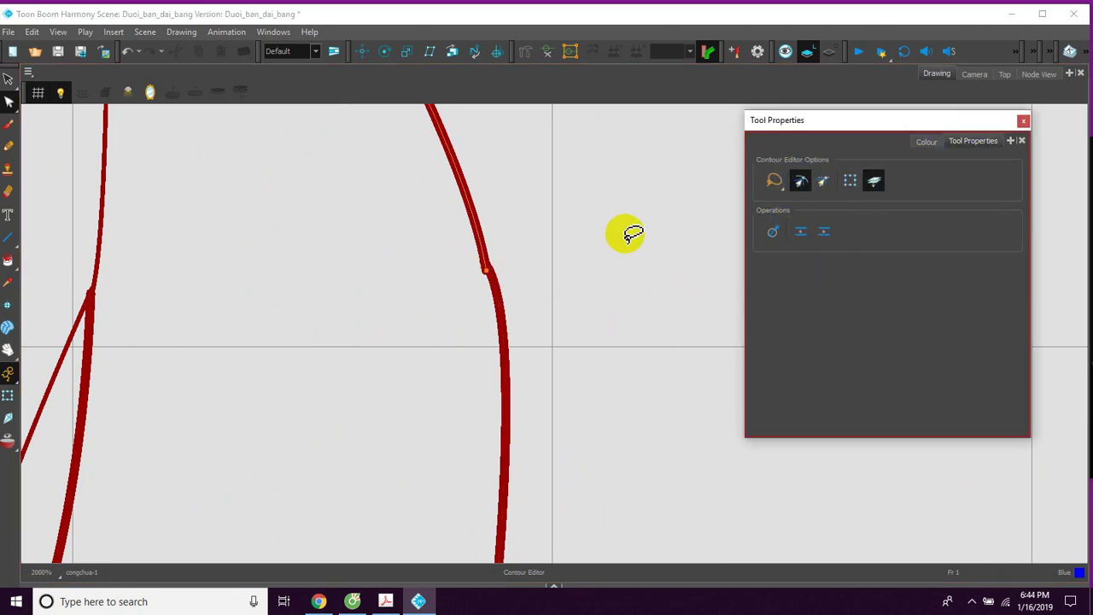
left_click(489, 268)
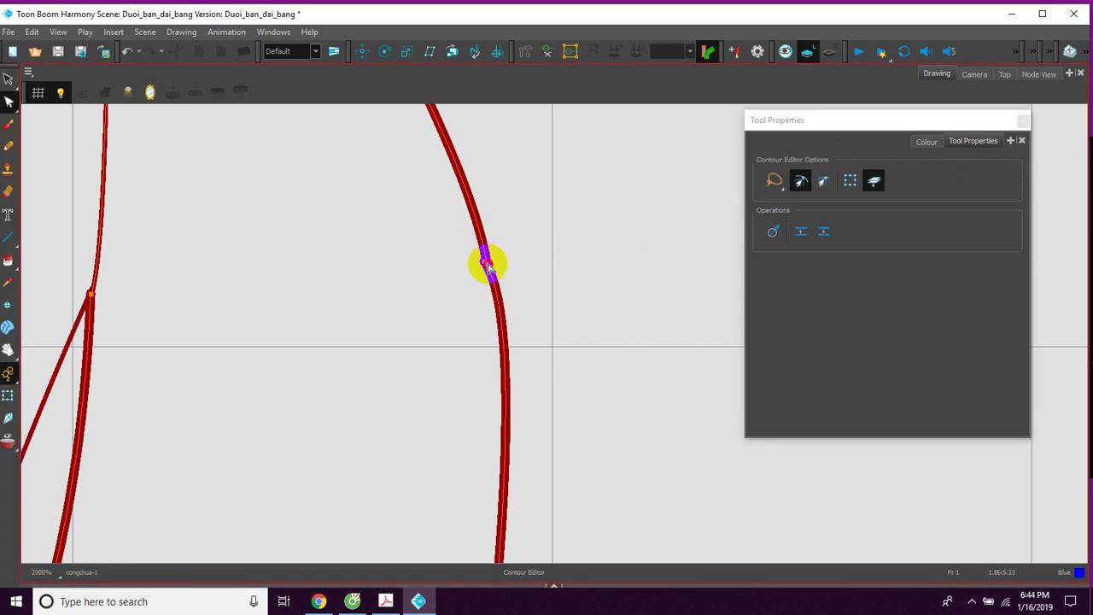
Try to fill the sleeve area below the hair with Black using the Paint tool
scroll(492, 270, "down", 4)
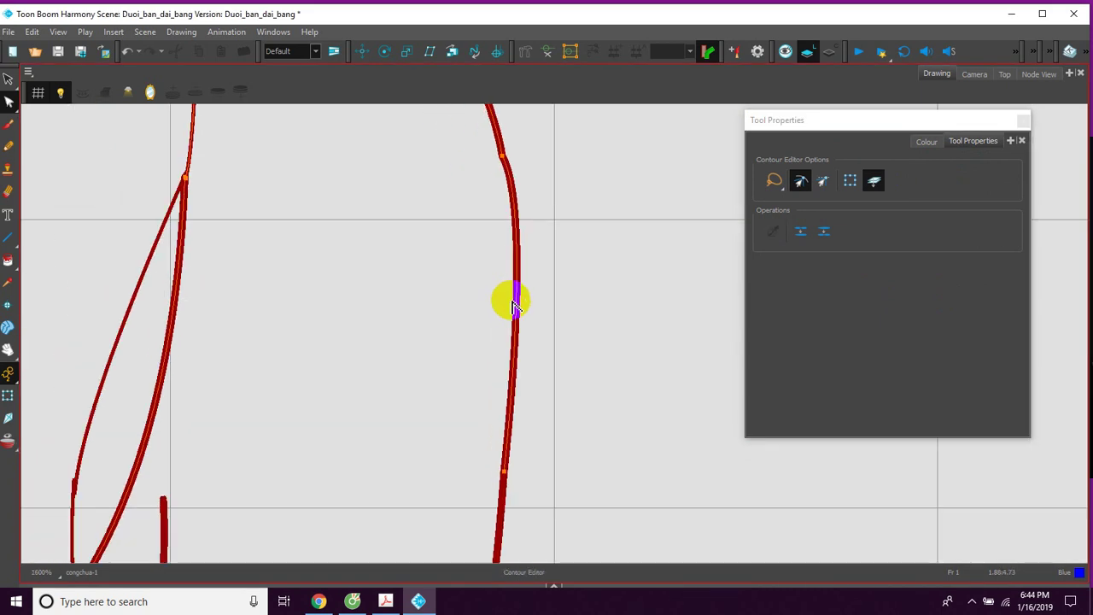
scroll(513, 297, "down", 1)
left_click_drag(513, 427, 497, 346)
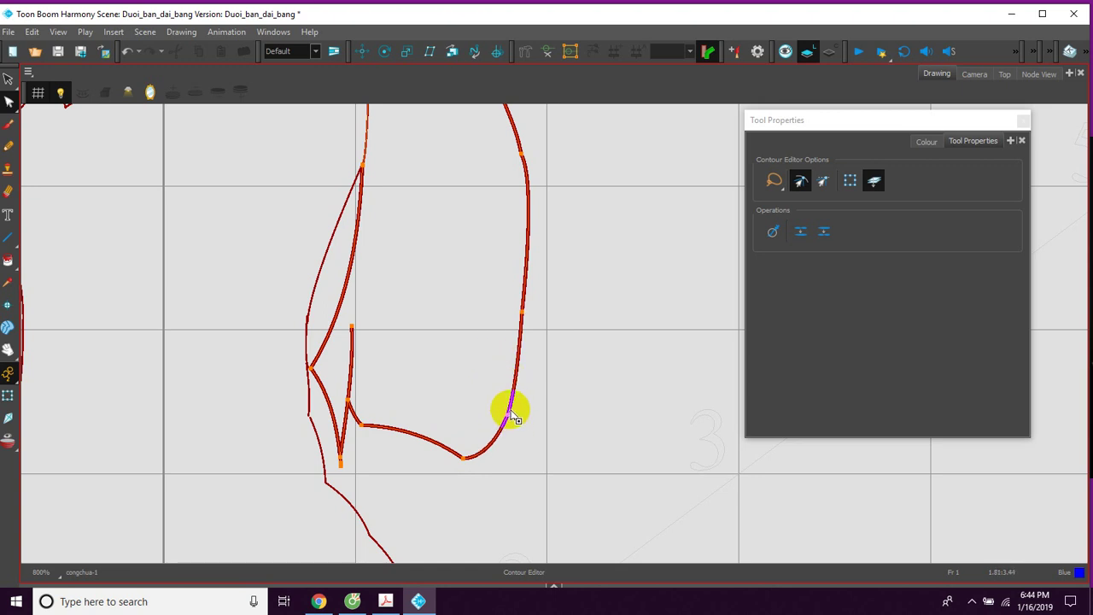
left_click_drag(480, 255, 487, 354)
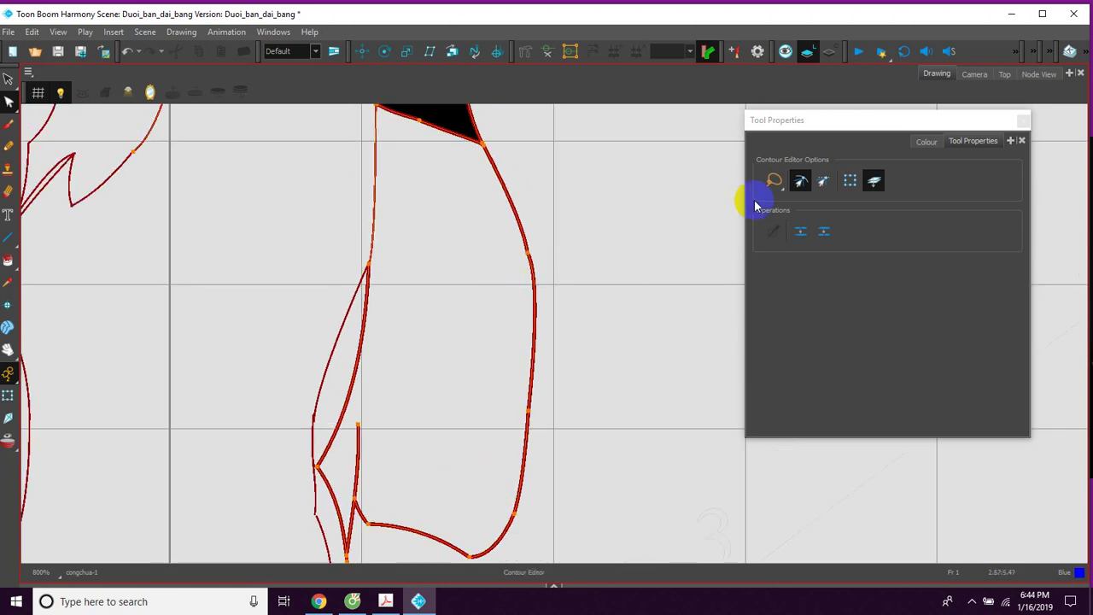
left_click(929, 142)
left_click(767, 309)
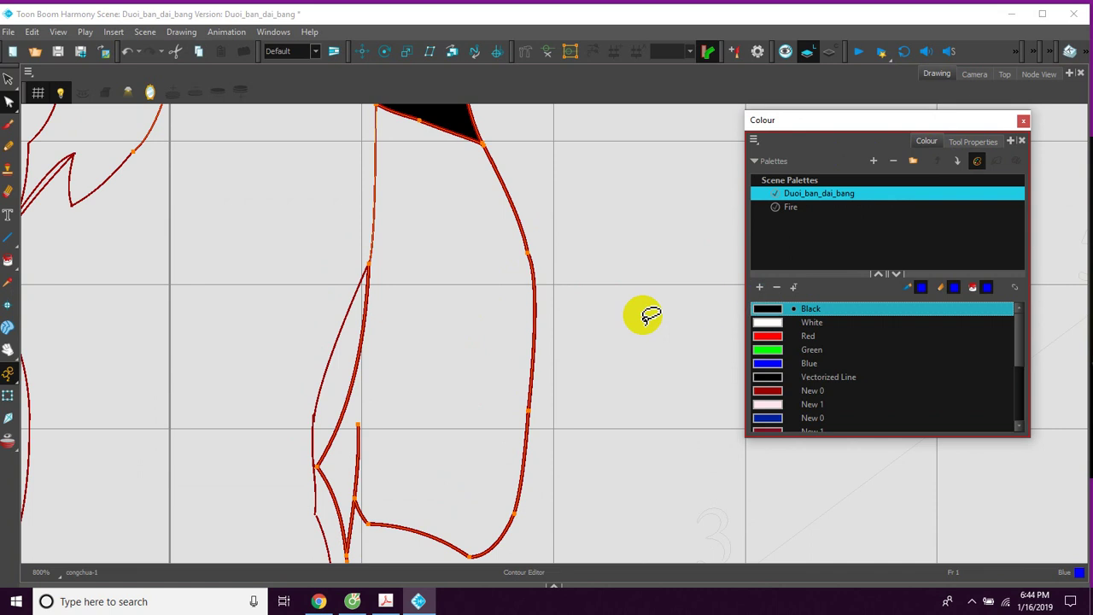
left_click(9, 261)
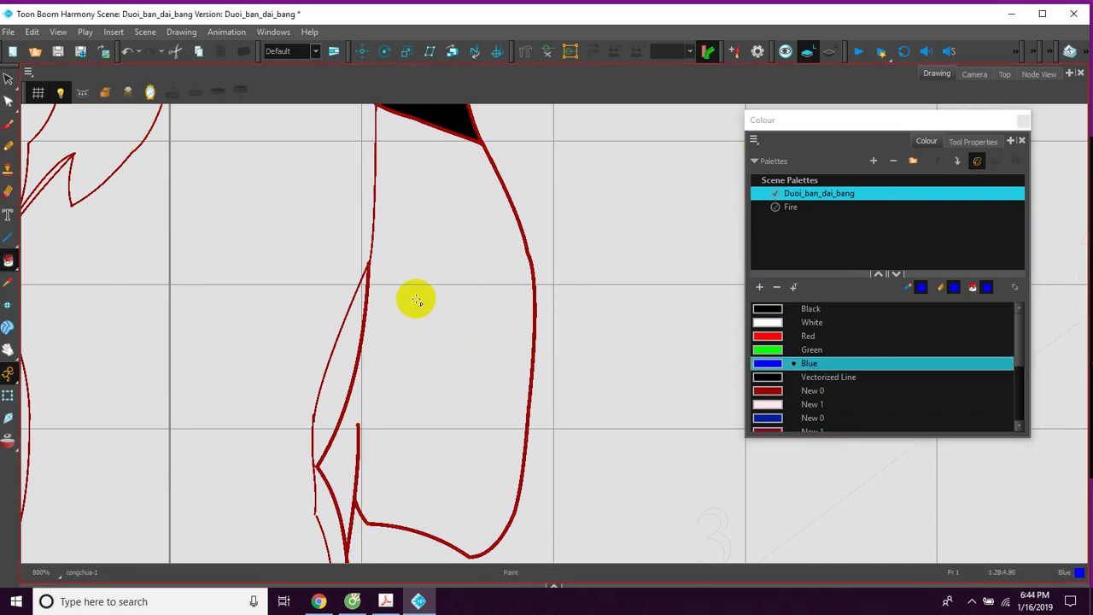
scroll(415, 274, "up", 3)
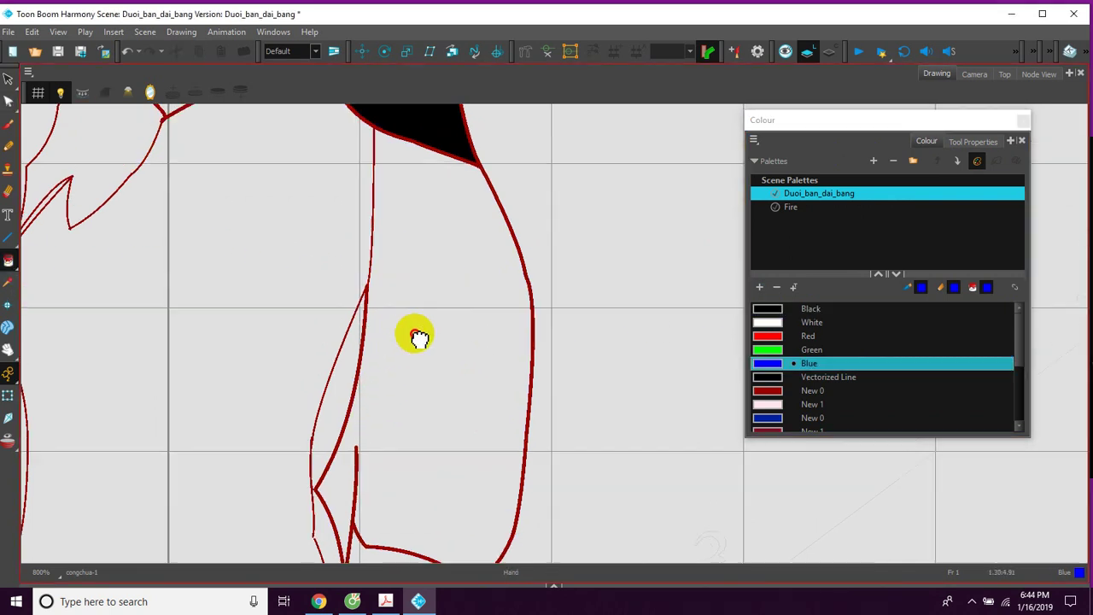
left_click_drag(263, 184, 420, 328)
Check the shoulder line's upper joint and the outer sleeve bend for gaps, and try again to fill the sleeve with Black
left_click(9, 100)
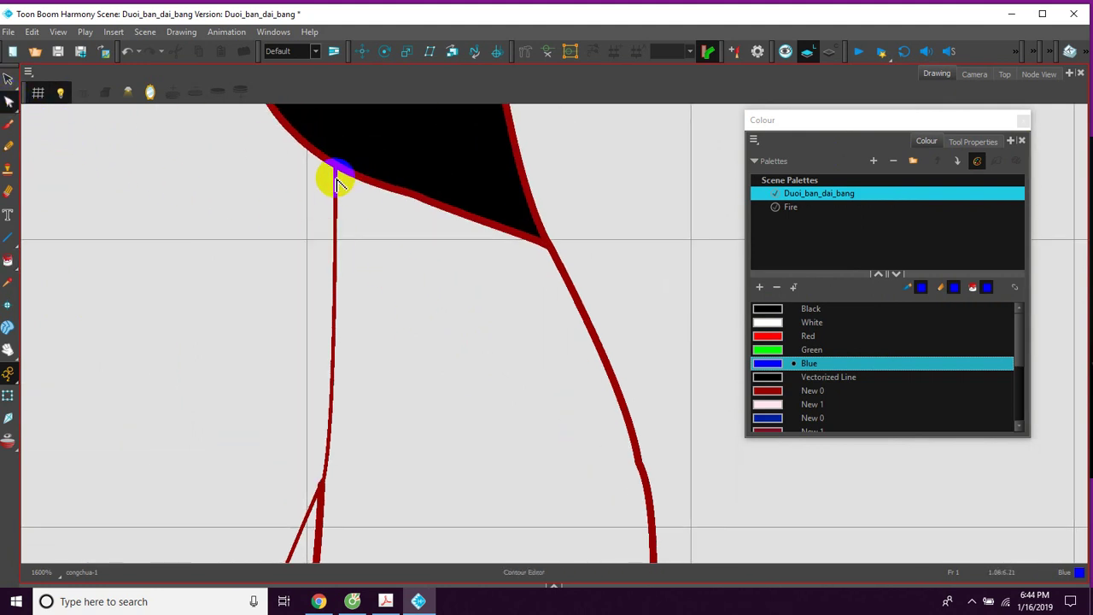
left_click(338, 176)
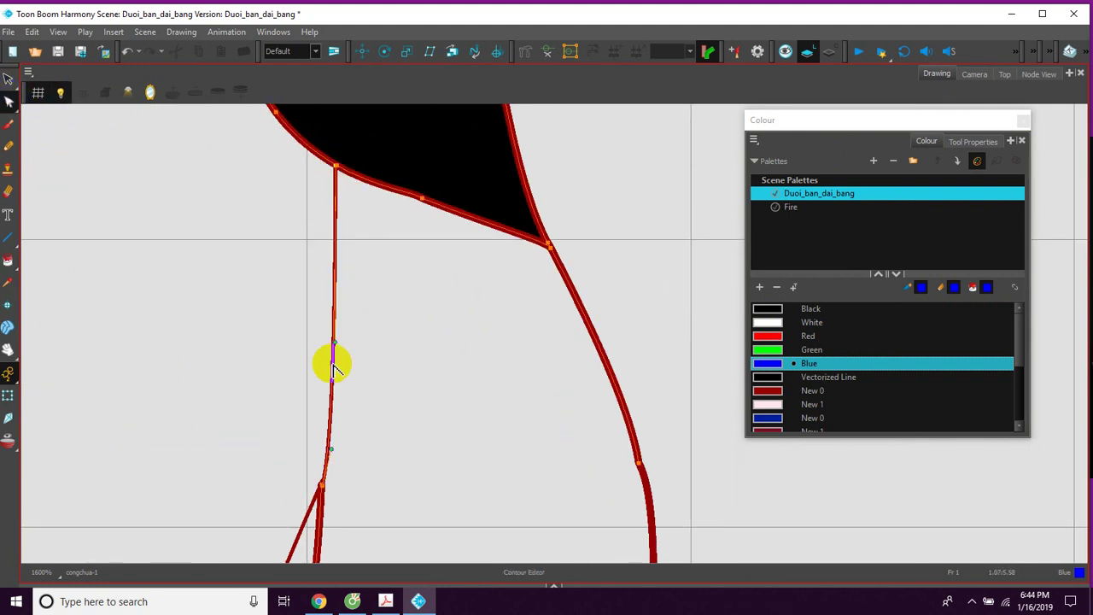
key("space")
left_click_drag(478, 438, 454, 356)
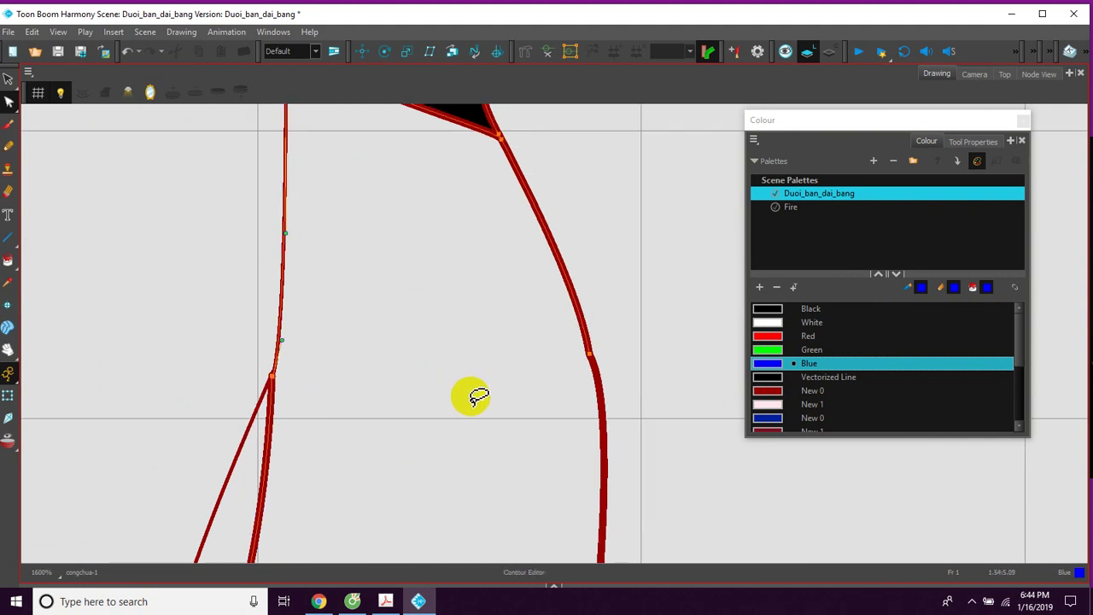
left_click(591, 354)
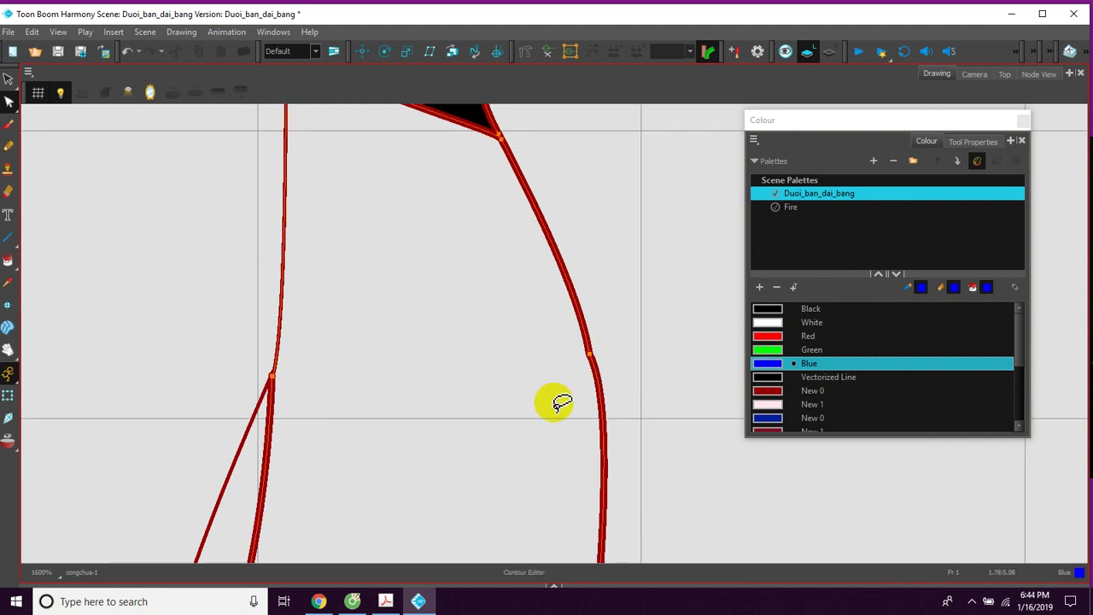
left_click(772, 312)
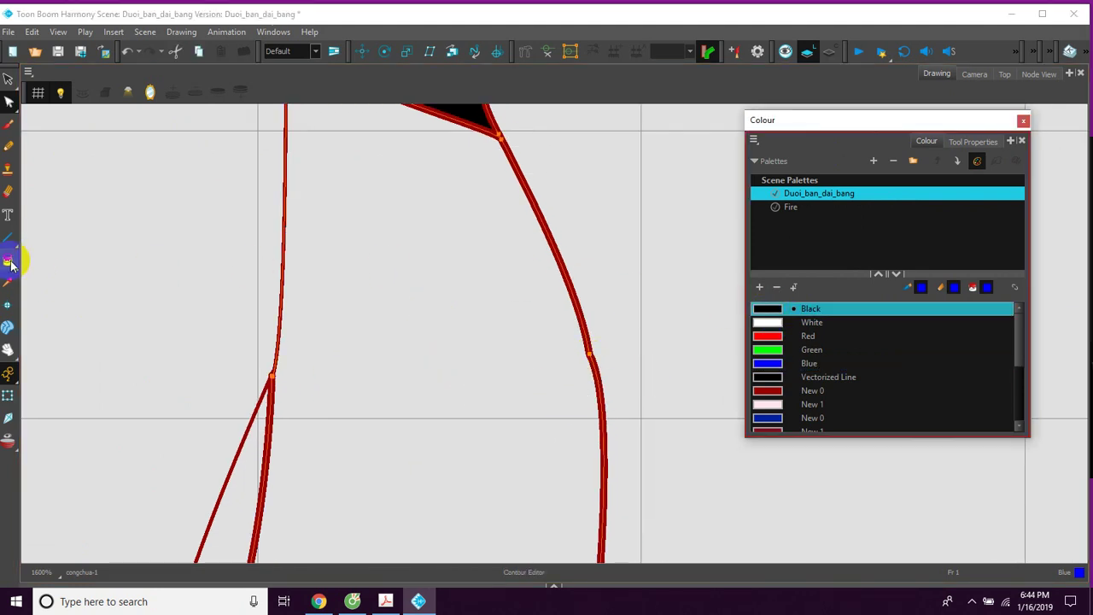
left_click(7, 261)
left_click_drag(418, 415, 398, 301)
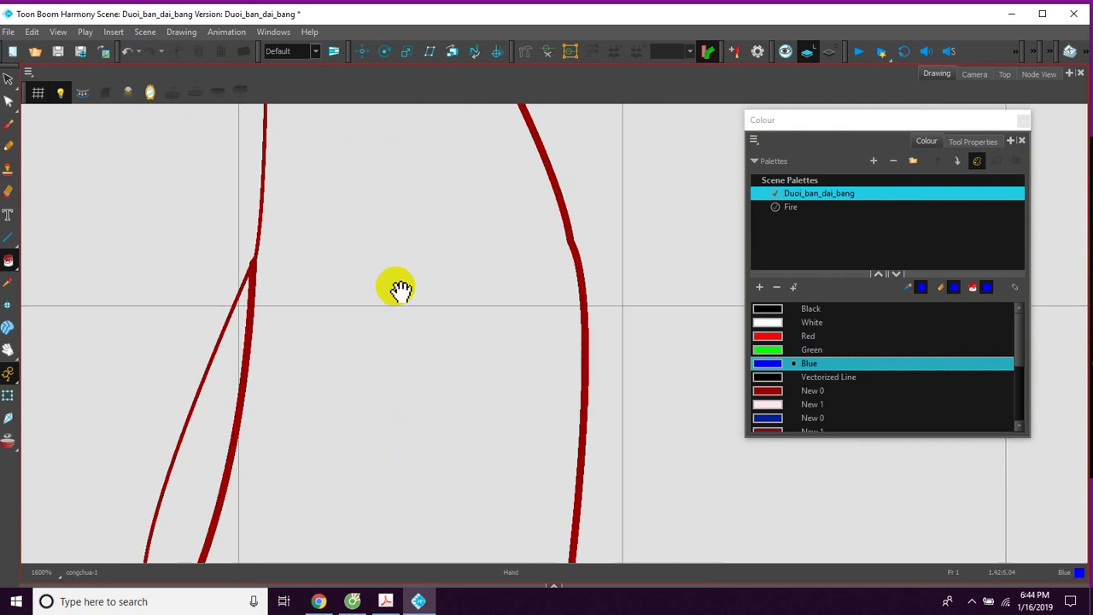
left_click_drag(412, 380, 409, 324)
key("1")
scroll(431, 343, "down", 4)
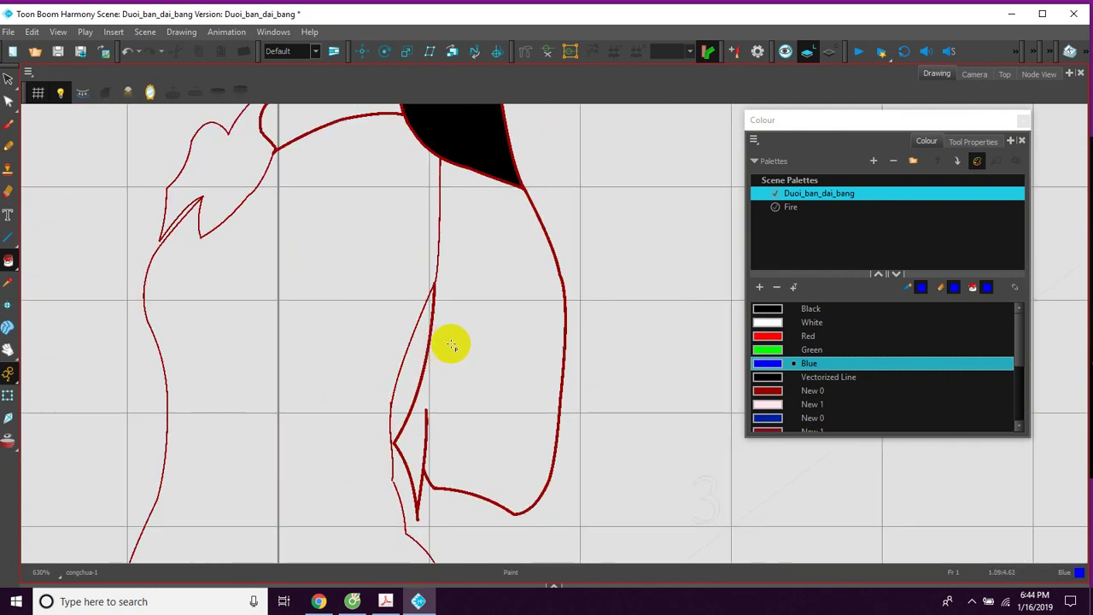
Check the contour points around the cuff fold and lower sleeve edge, and retry the Black sleeve fill
left_click(7, 100)
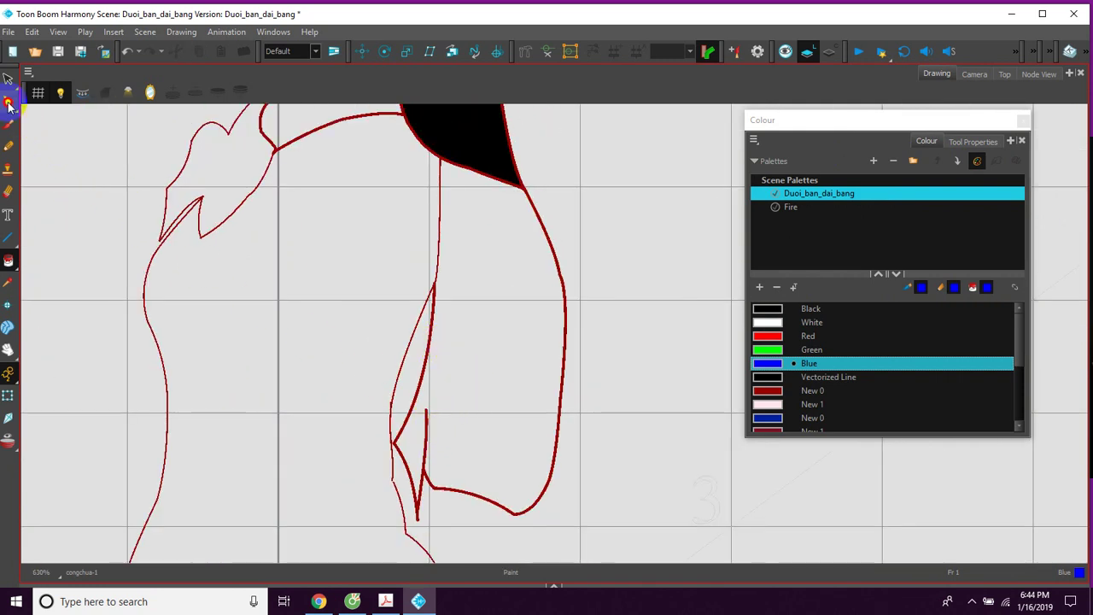
left_click(428, 414)
left_click(431, 479)
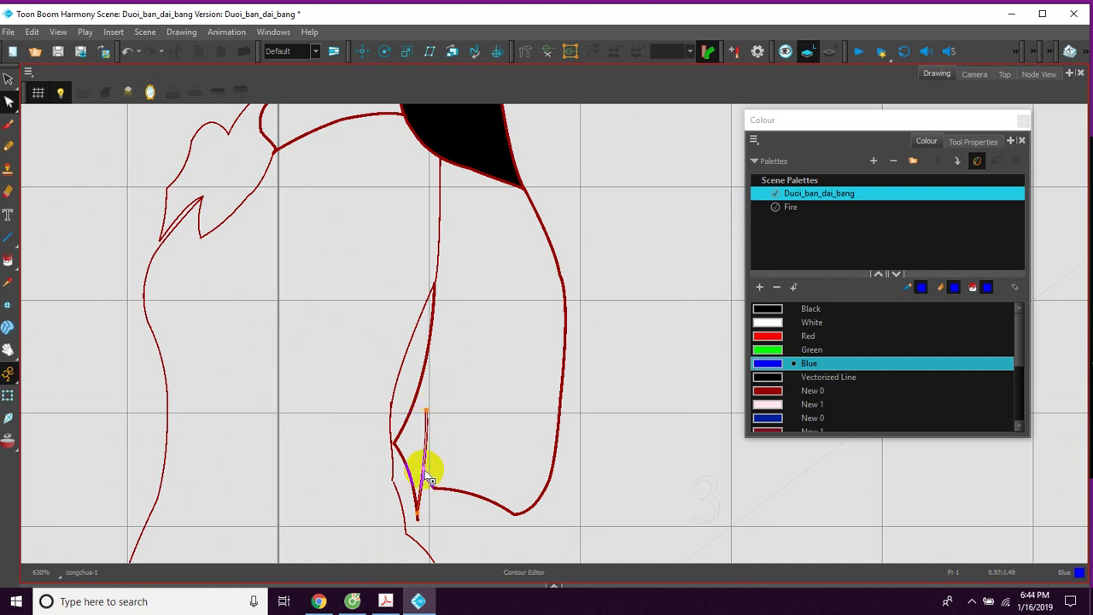
left_click(396, 444)
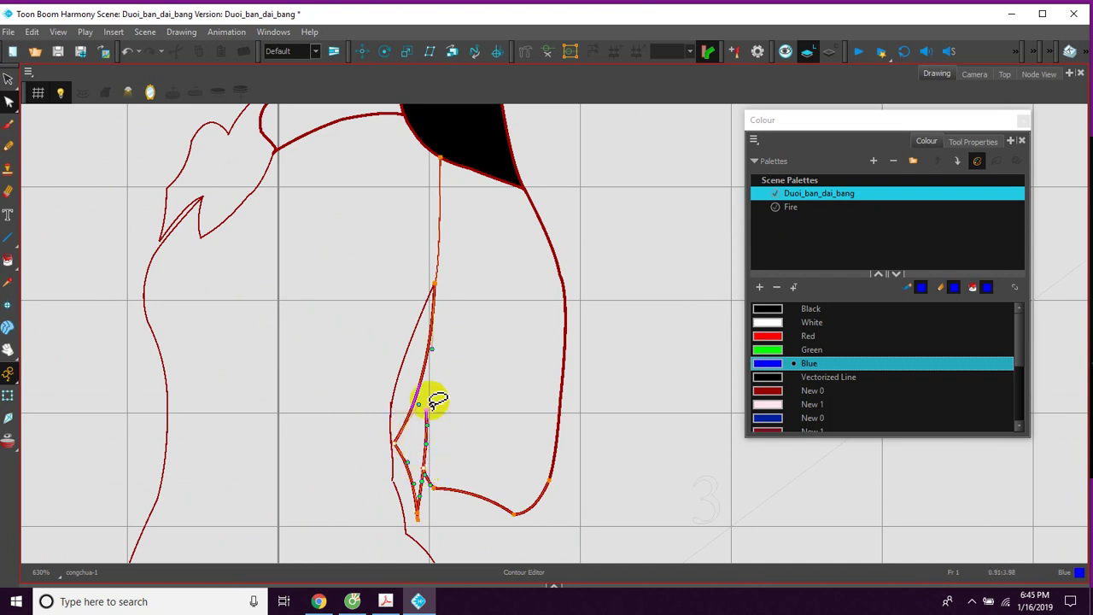
left_click(549, 479)
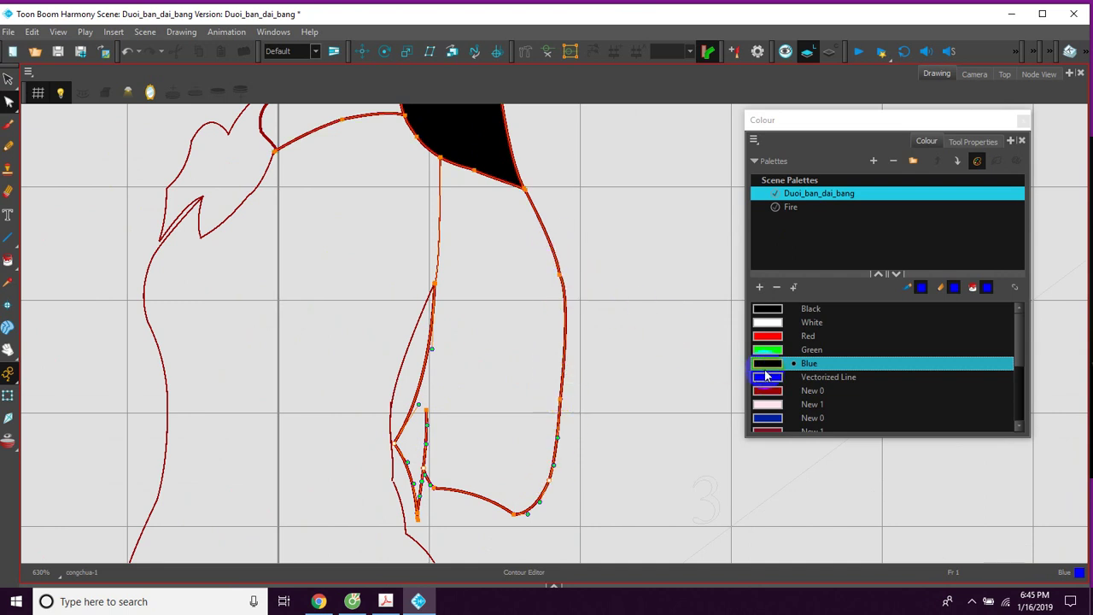
left_click(8, 261)
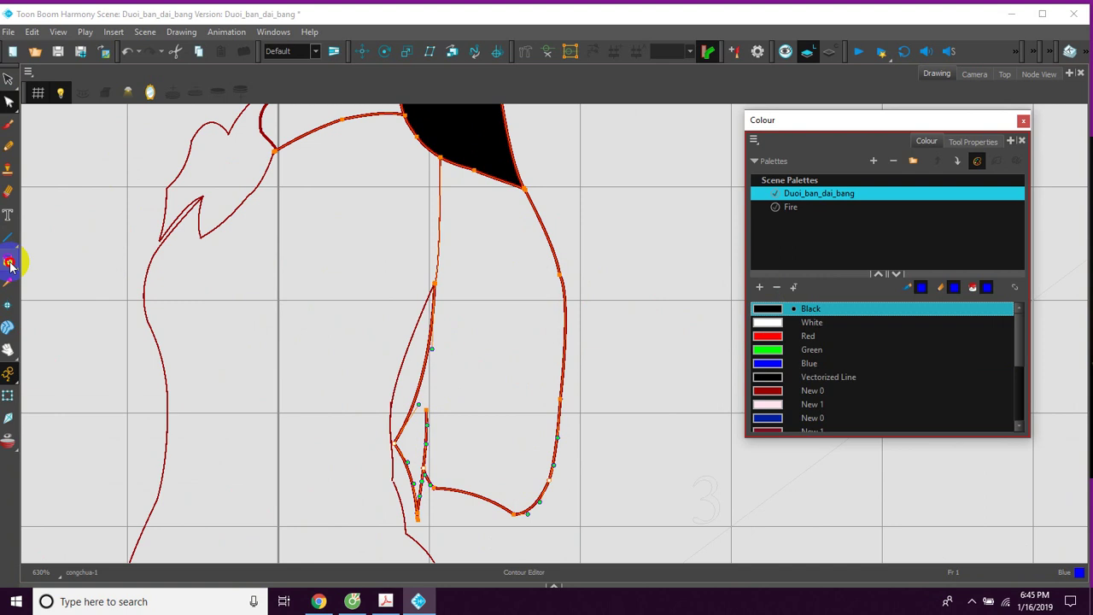
left_click(498, 331)
left_click_drag(502, 329, 481, 309)
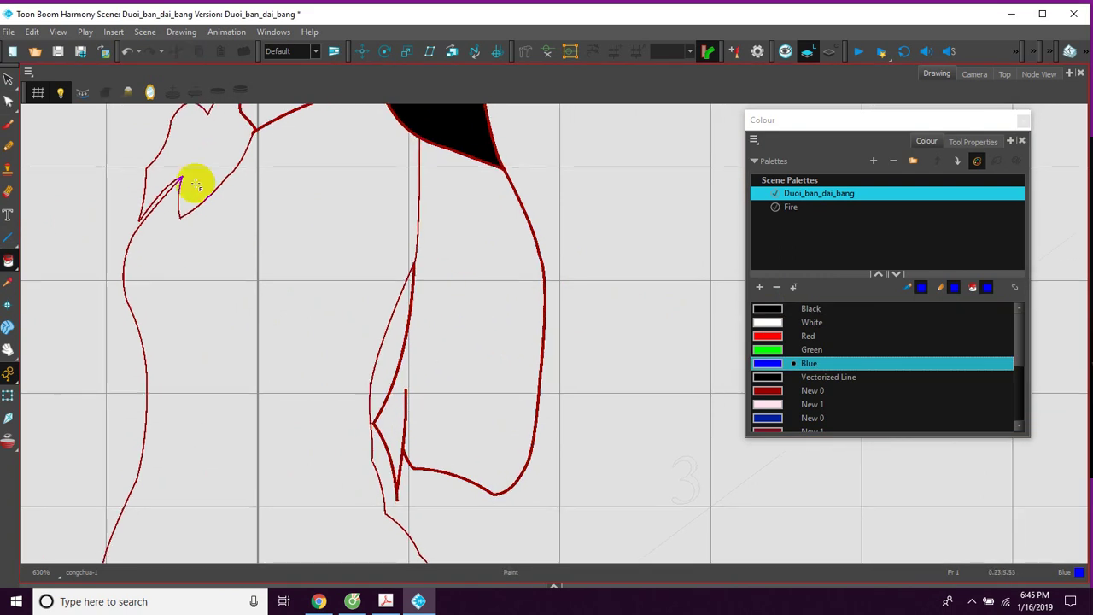
Select the sleeve's line art with the Select tool and try to flatten it
left_click(8, 82)
left_click(10, 86)
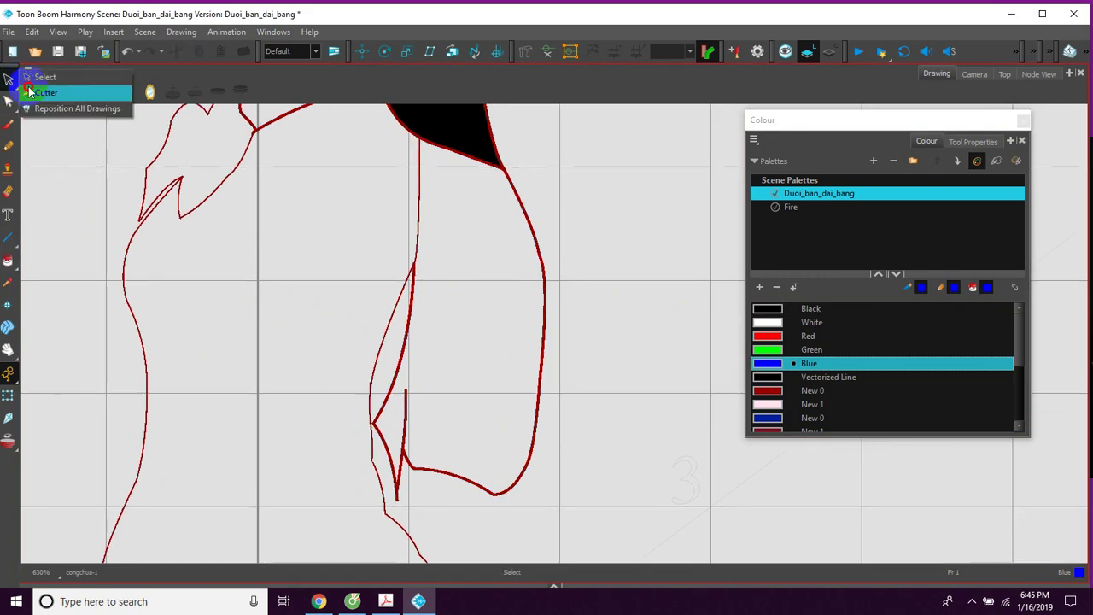
left_click(64, 78)
mouse_move(548, 178)
left_mouse_down()
mouse_move(470, 143)
mouse_move(430, 145)
mouse_move(398, 214)
mouse_move(363, 317)
mouse_move(388, 495)
mouse_move(411, 512)
mouse_move(509, 510)
mouse_move(588, 413)
mouse_move(587, 279)
mouse_move(542, 166)
left_mouse_up()
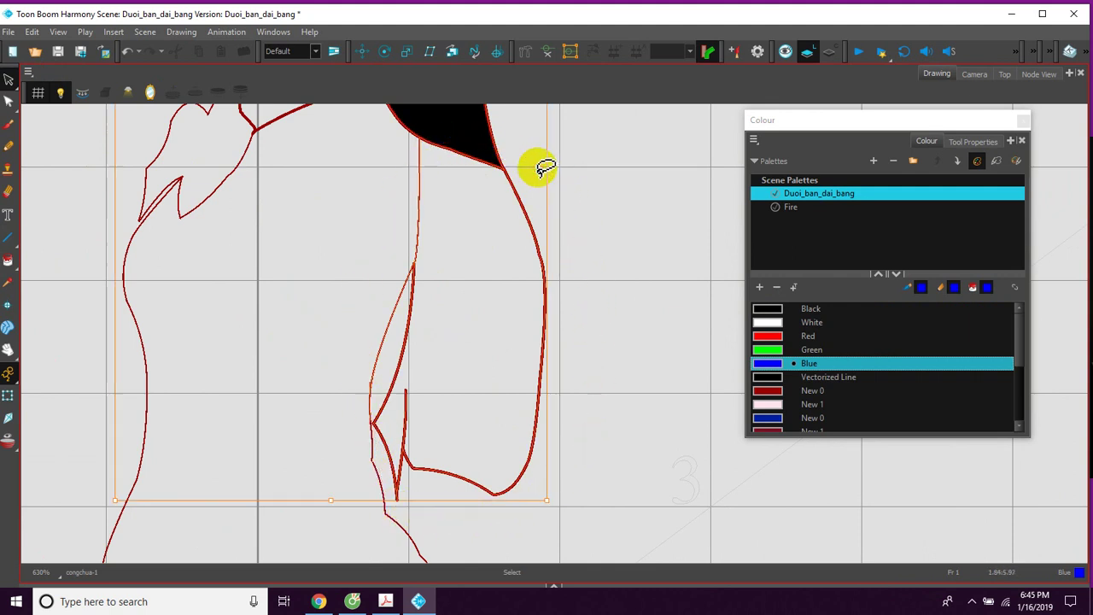
left_click(959, 143)
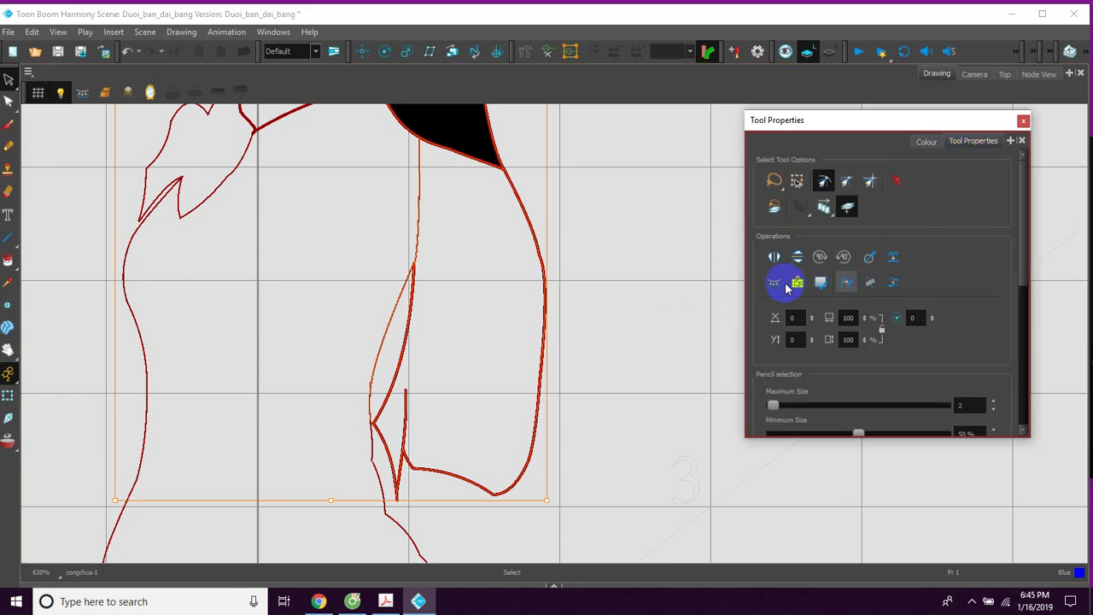
left_click(781, 282)
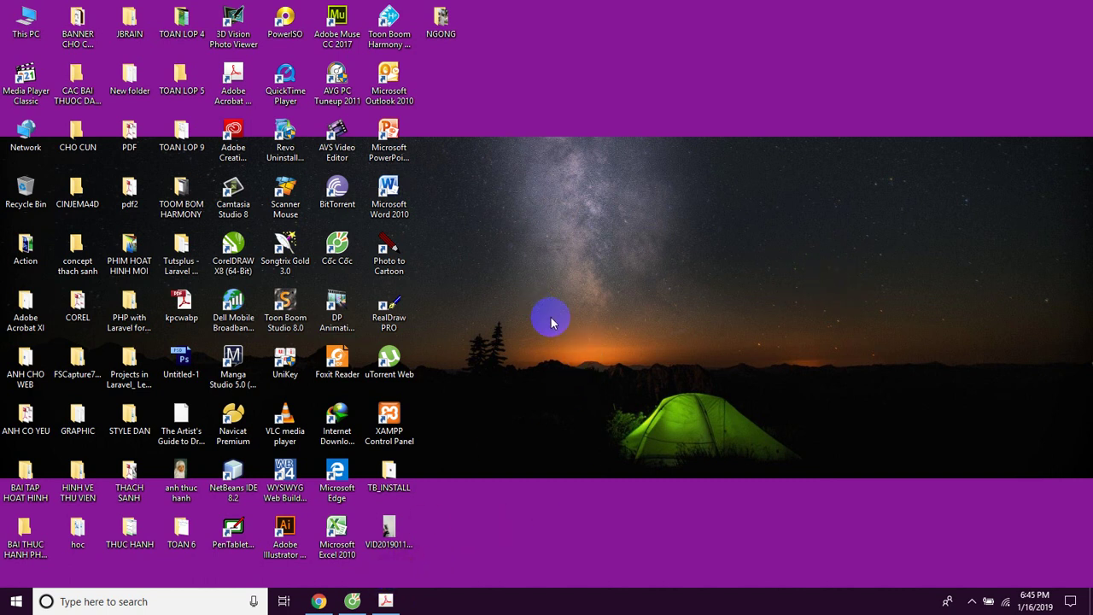